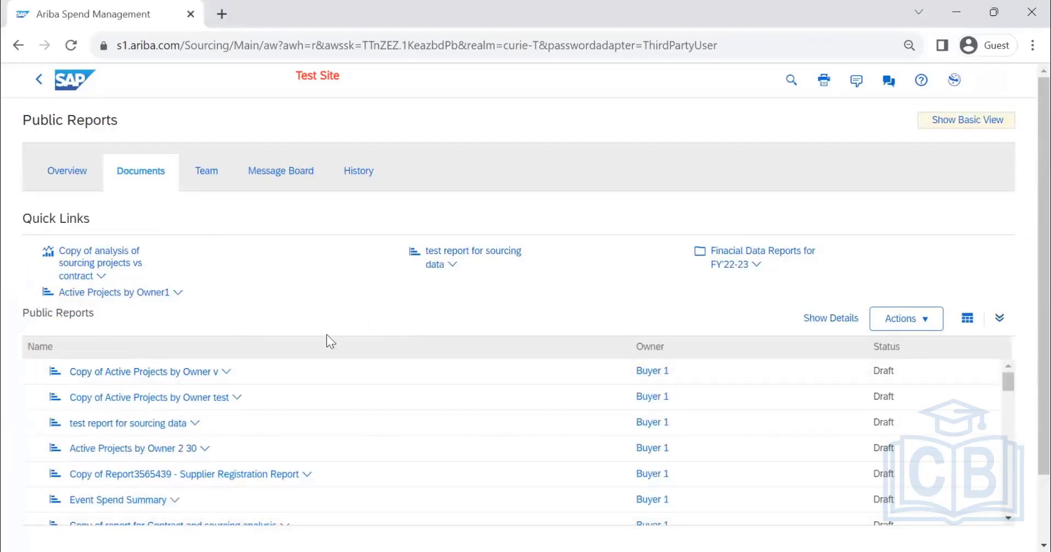
Step: Return to the home dashboard and open the Prepackaged Reports
click(75, 79)
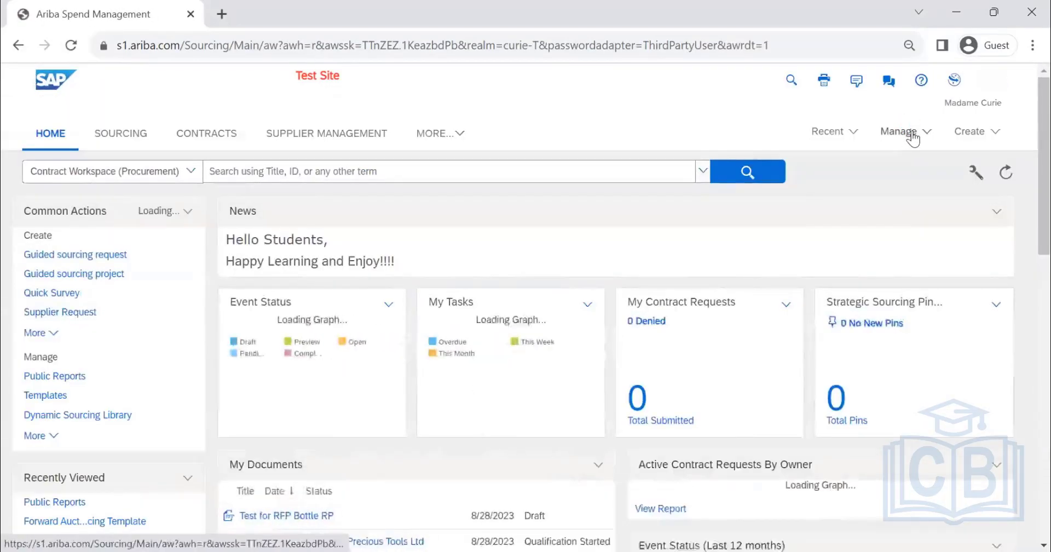
click(910, 135)
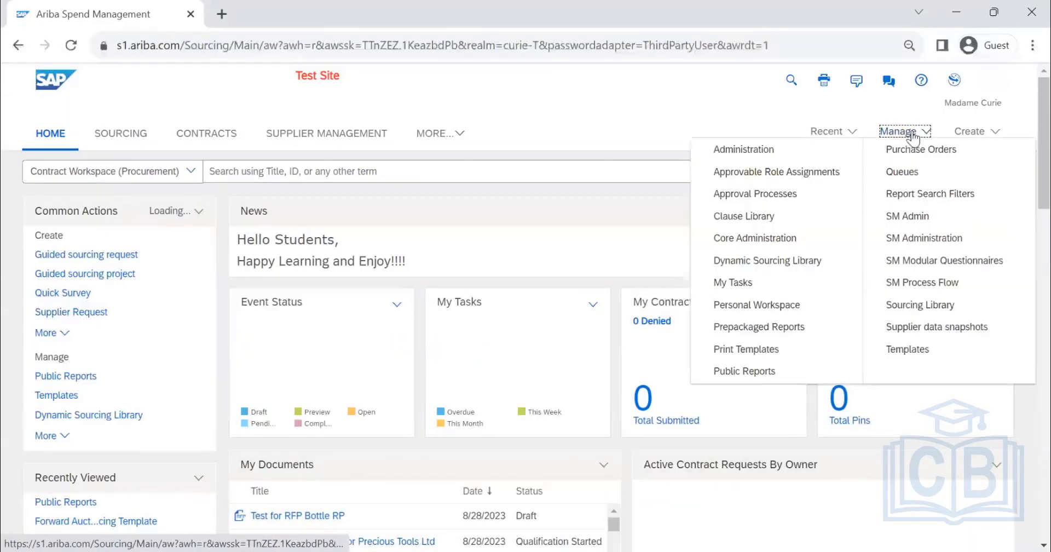
click(765, 377)
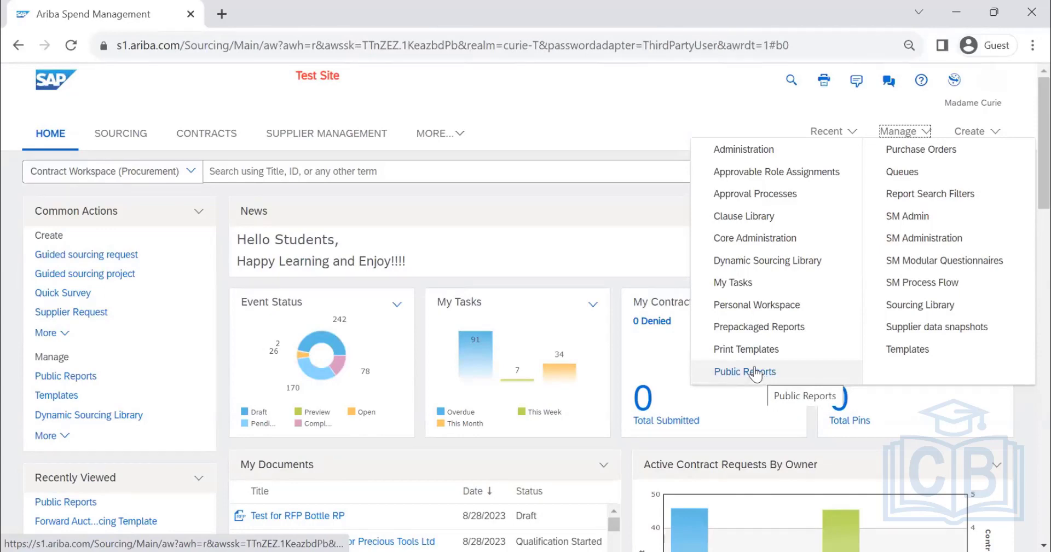
click(750, 329)
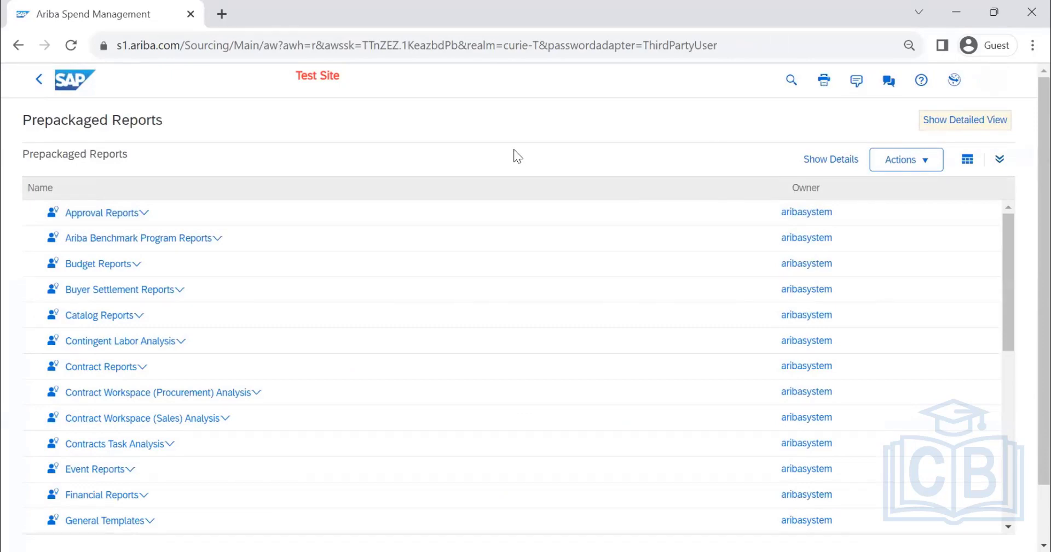
Step: Open the Approval History report from the Approval Reports folder
scroll(438, 329, down, 8)
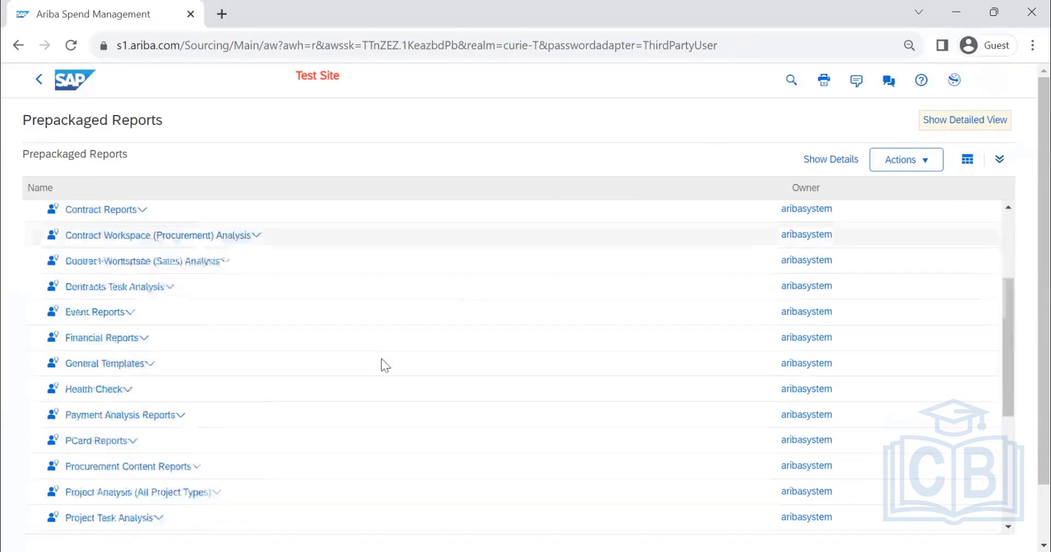
scroll(384, 358, down, 2)
scroll(405, 337, up, 8)
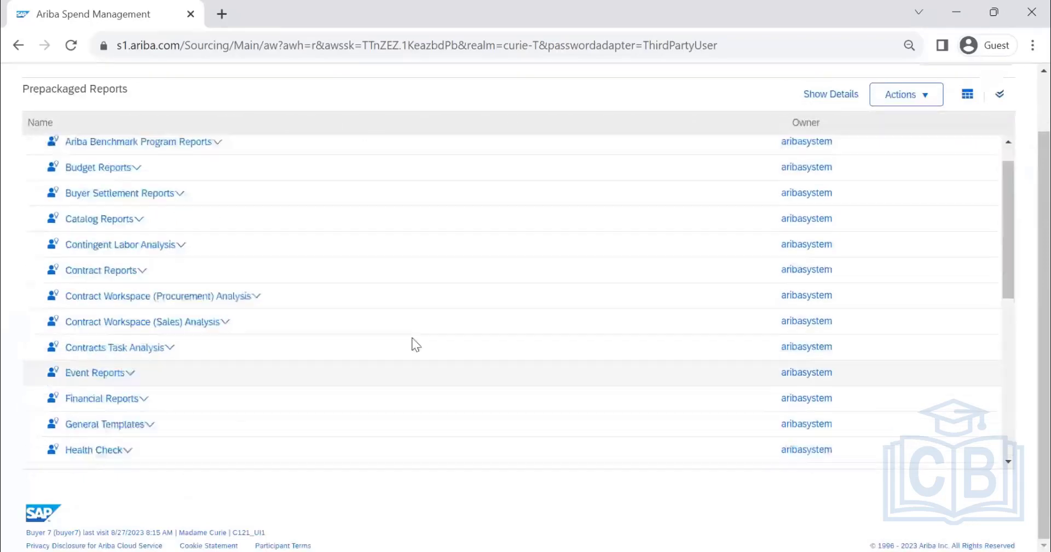
scroll(403, 335, up, 1)
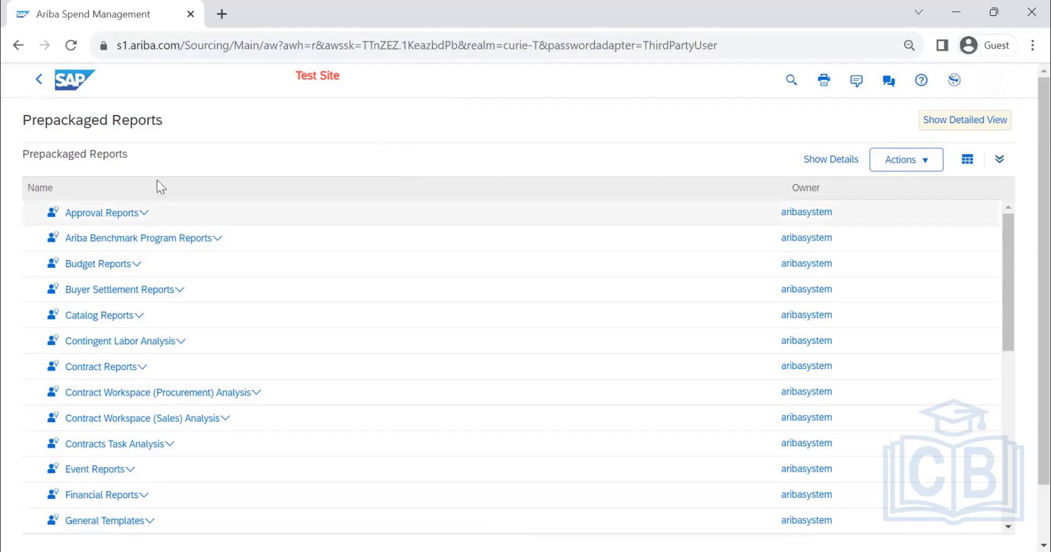
scroll(169, 301, down, 5)
scroll(166, 303, up, 5)
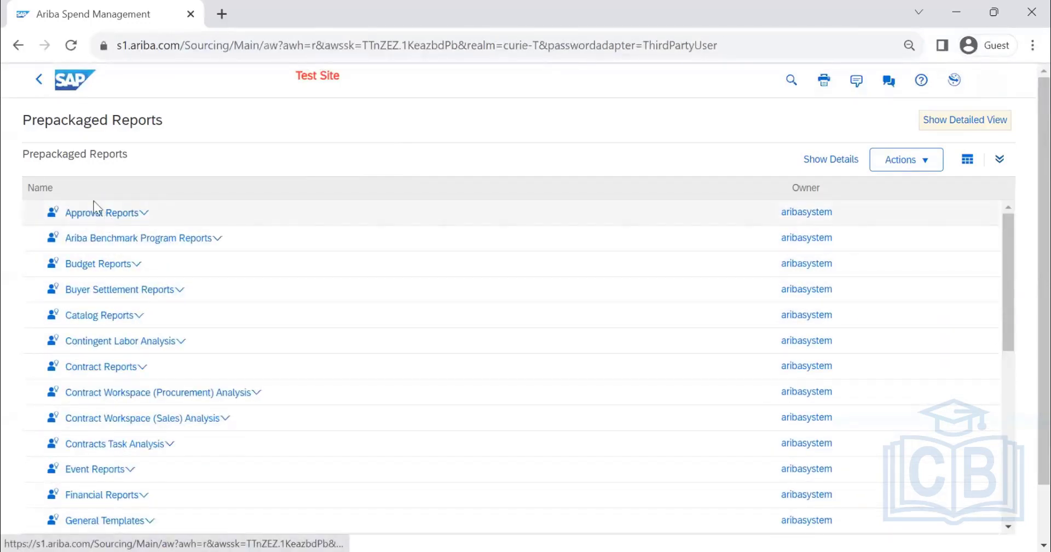
click(127, 217)
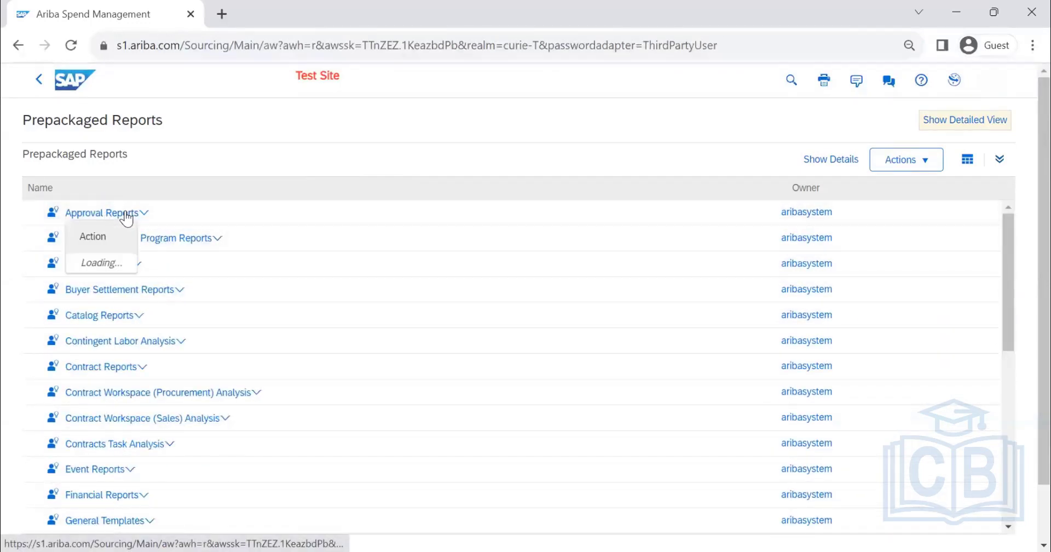
click(112, 264)
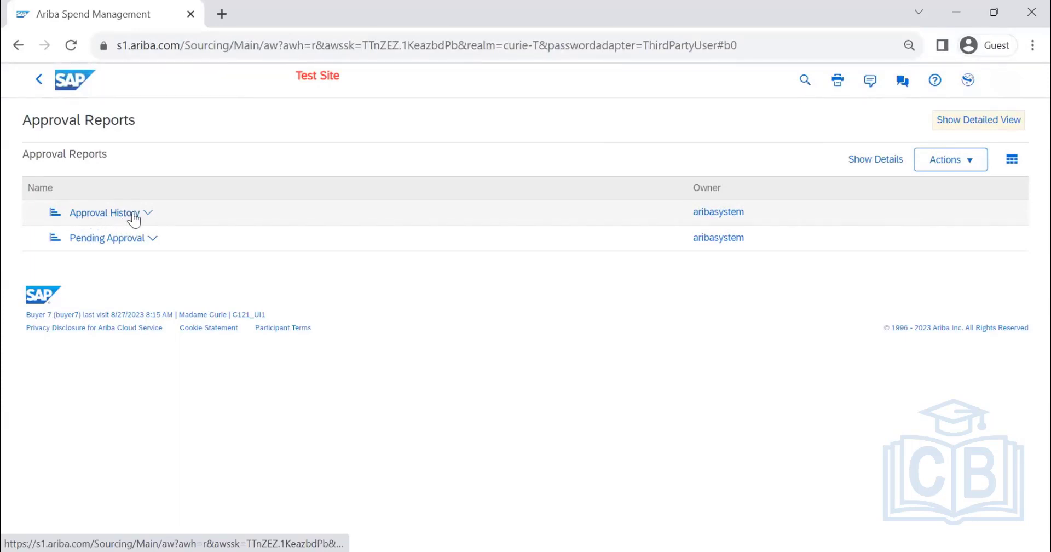
click(133, 218)
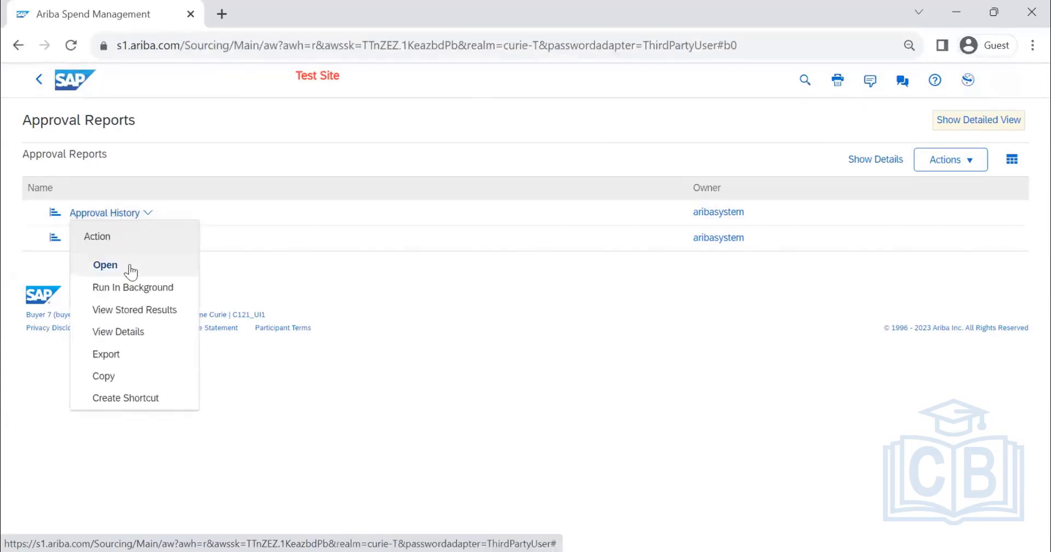
click(130, 268)
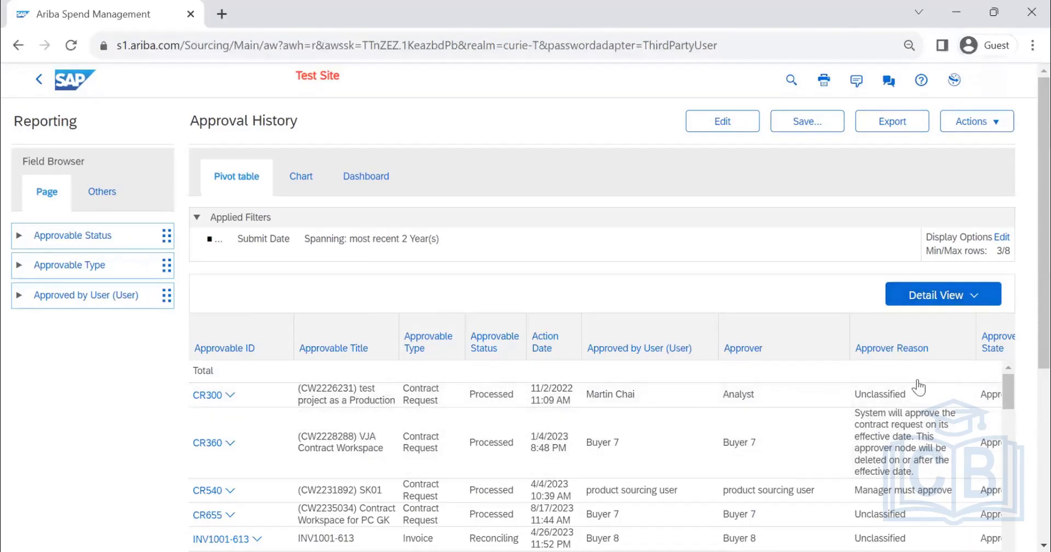
Step: Switch the Approval History pivot table to Aggregate View and back to Detail View
scroll(1025, 382, down, 5)
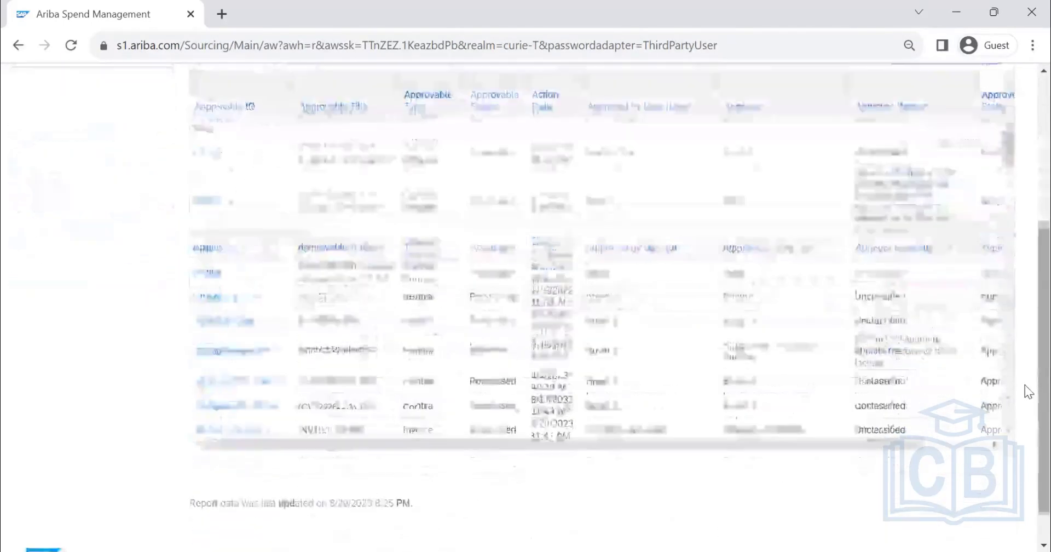
scroll(1026, 394, up, 3)
scroll(1025, 399, down, 1)
click(999, 519)
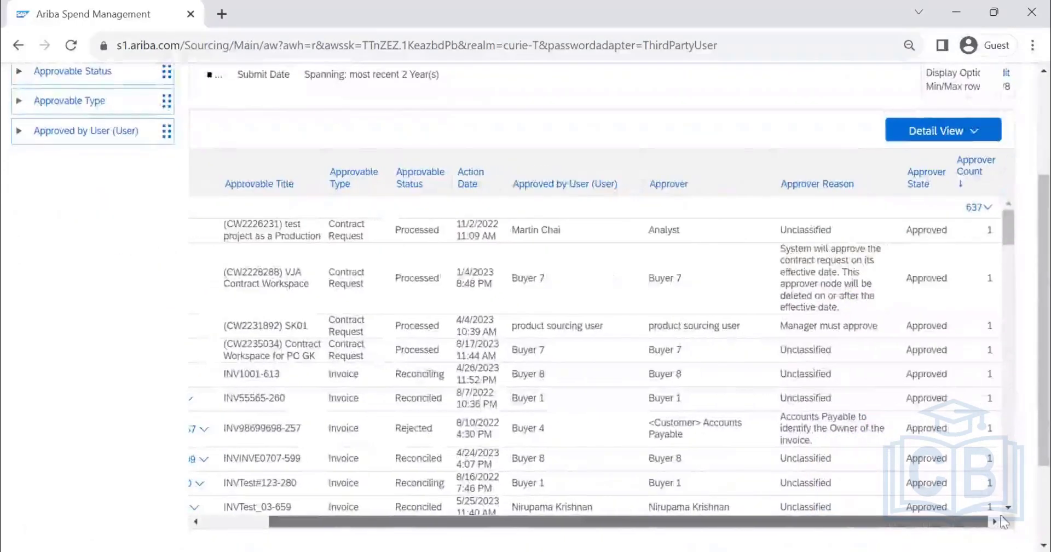
click(942, 133)
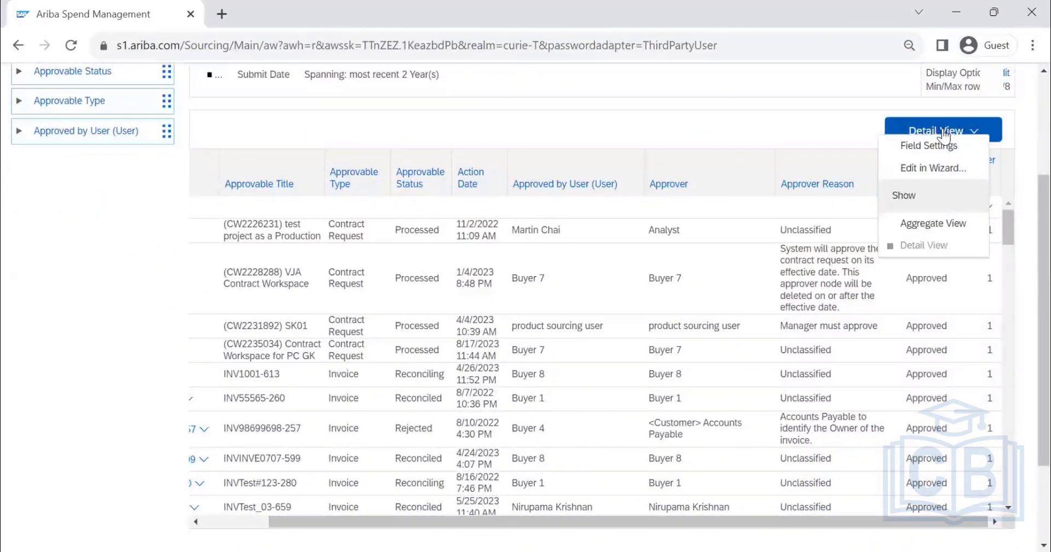
click(930, 222)
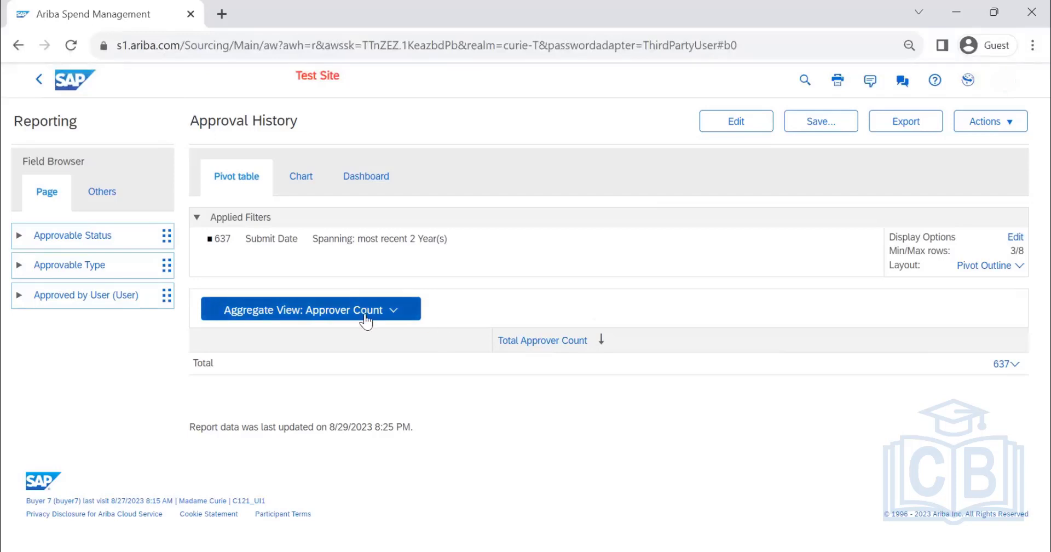
click(362, 318)
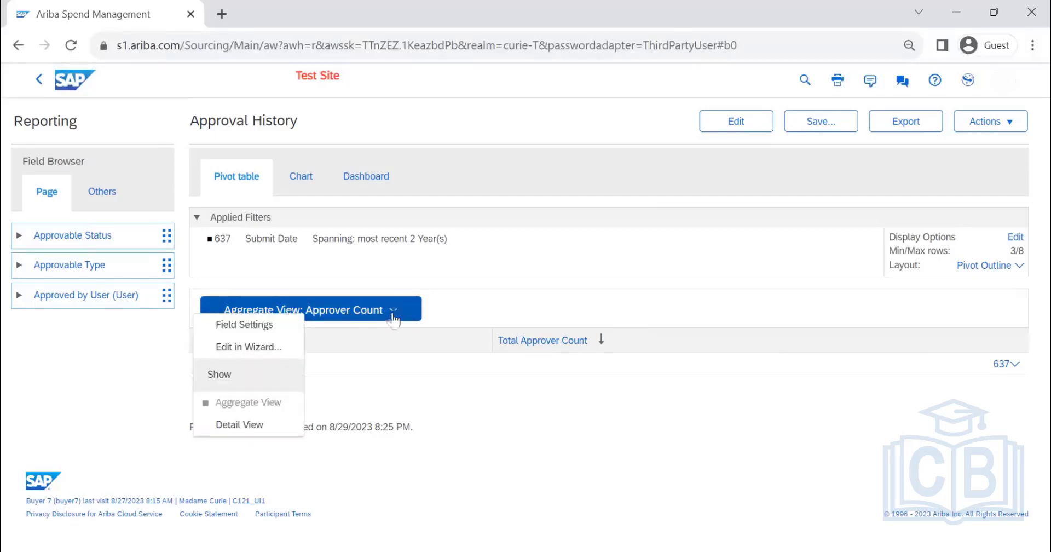
click(239, 425)
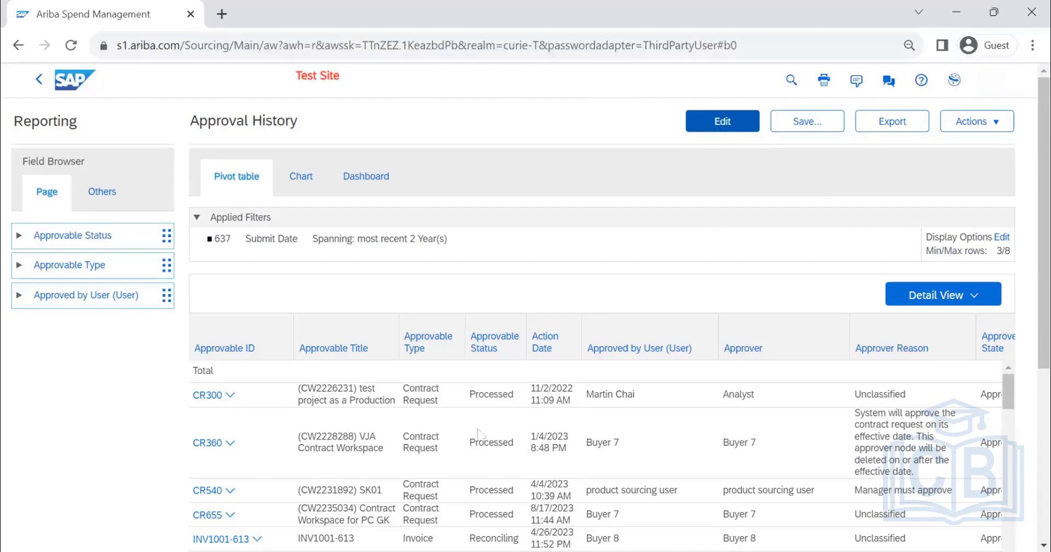
Step: Export the Approval History report to Excel, saving it as (Pivot_Area_Pie_Excel2007) (3) in the Downloads folder
scroll(854, 328, down, 10)
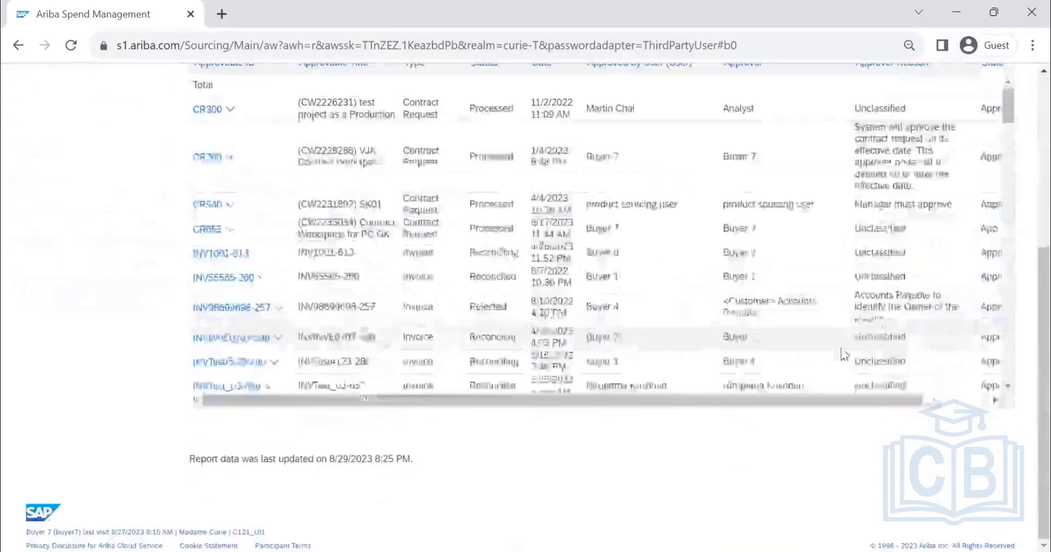
scroll(842, 350, up, 10)
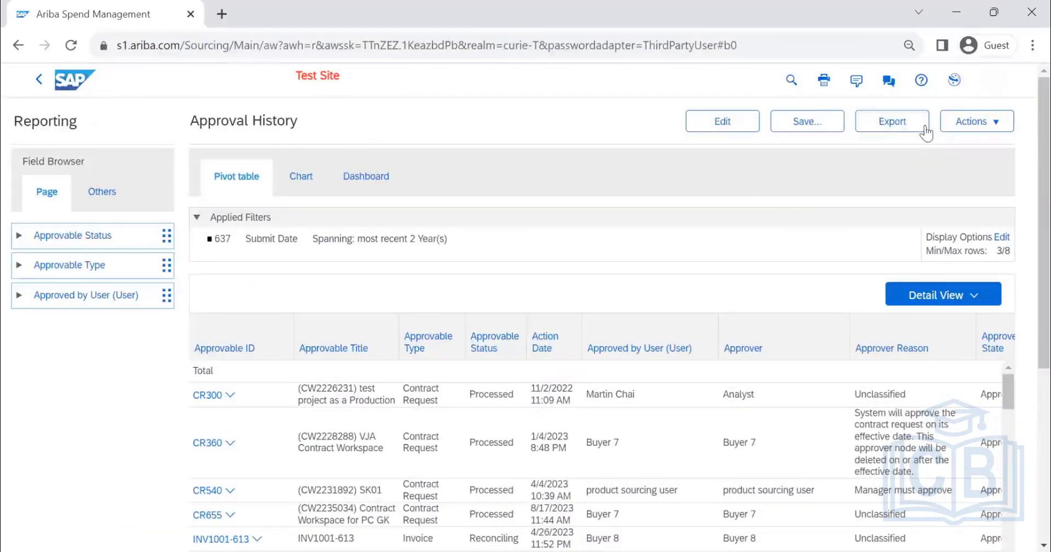
click(898, 127)
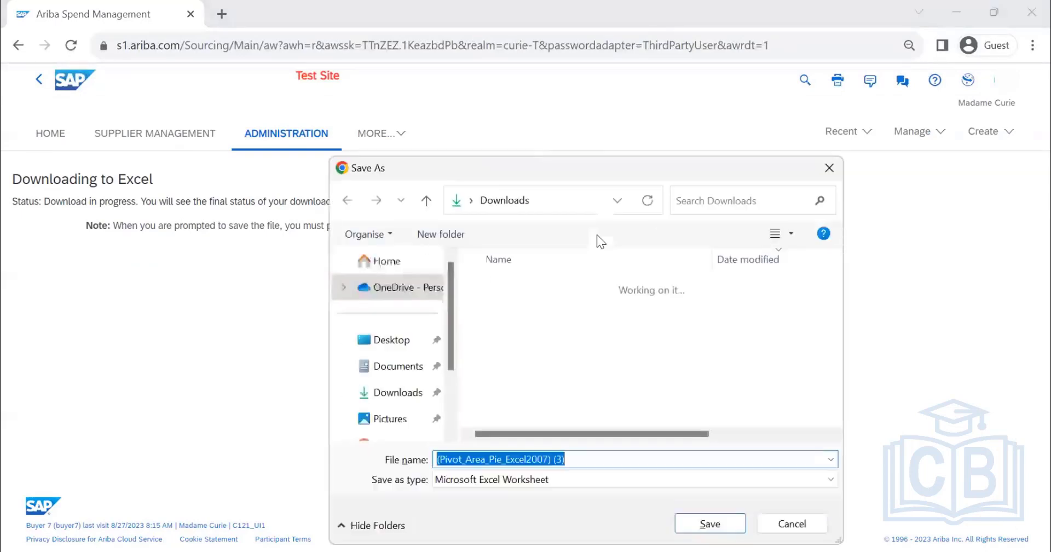
click(724, 526)
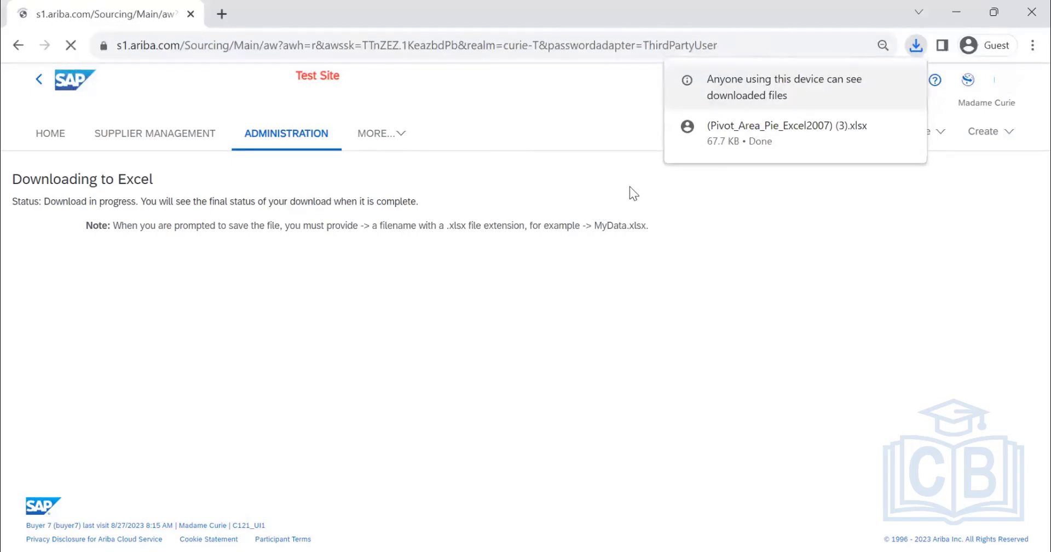
Step: Open the downloaded workbook in Excel and examine the Data sheet's columns across to the applied filter details
click(990, 132)
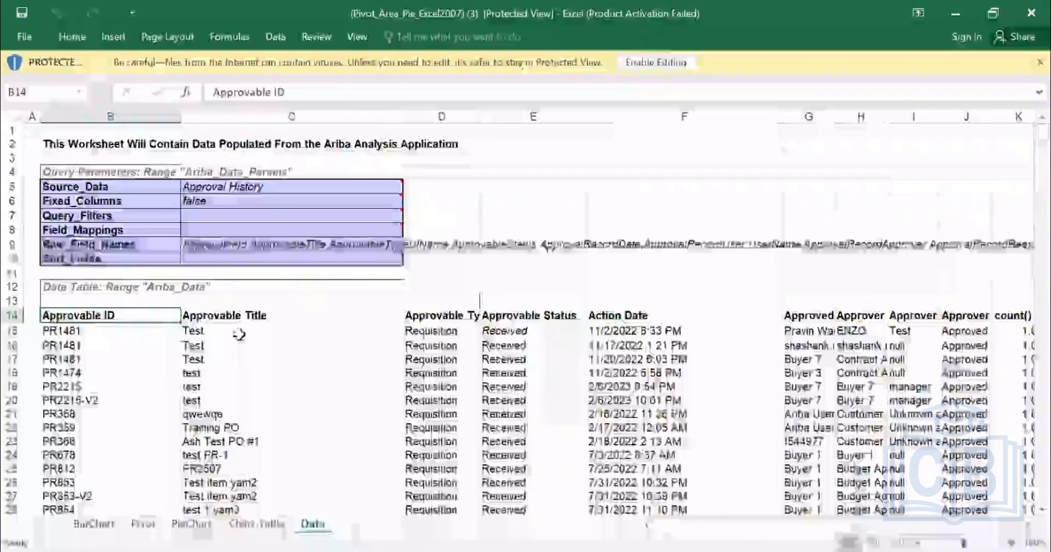
click(859, 345)
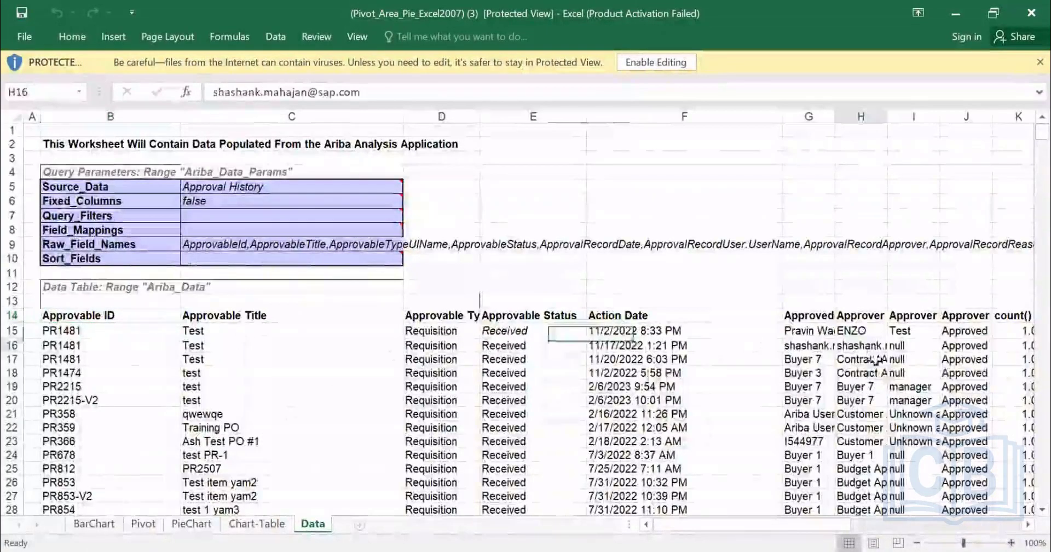
key(Right)
key(Right)
key(Right)
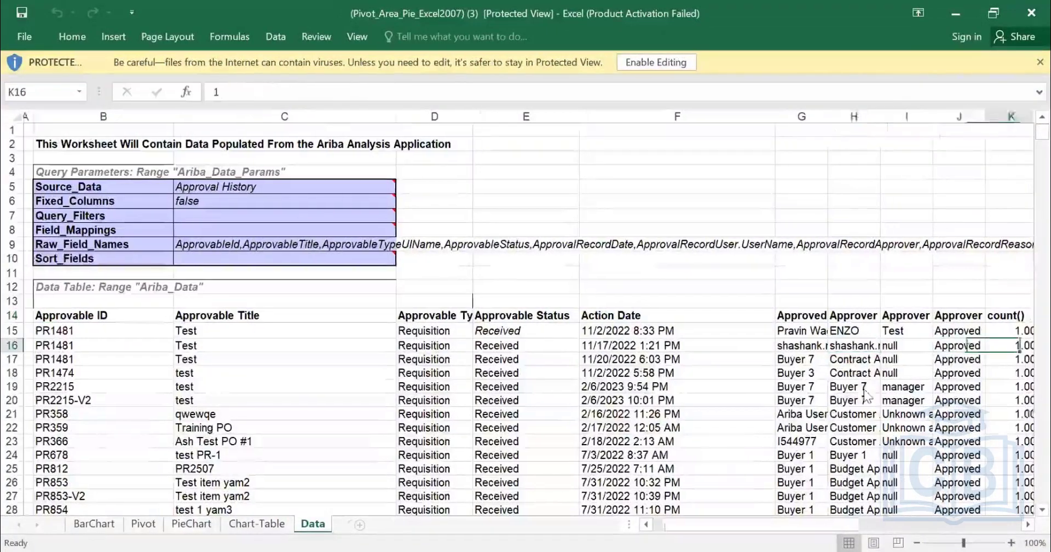
key(Right)
key(Right)
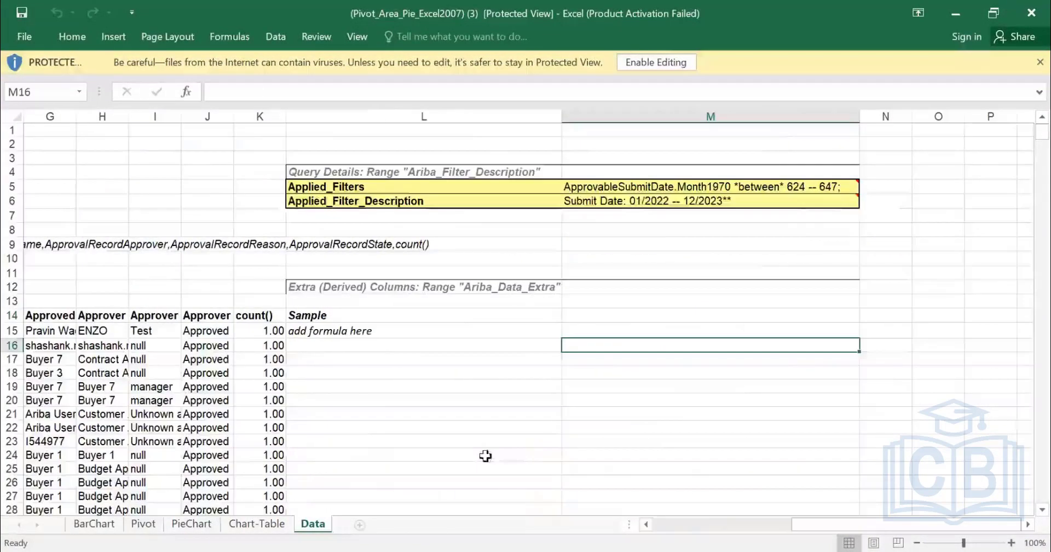
Step: View the Chart-Table and PieChart sheets and enable editing of the workbook
click(253, 526)
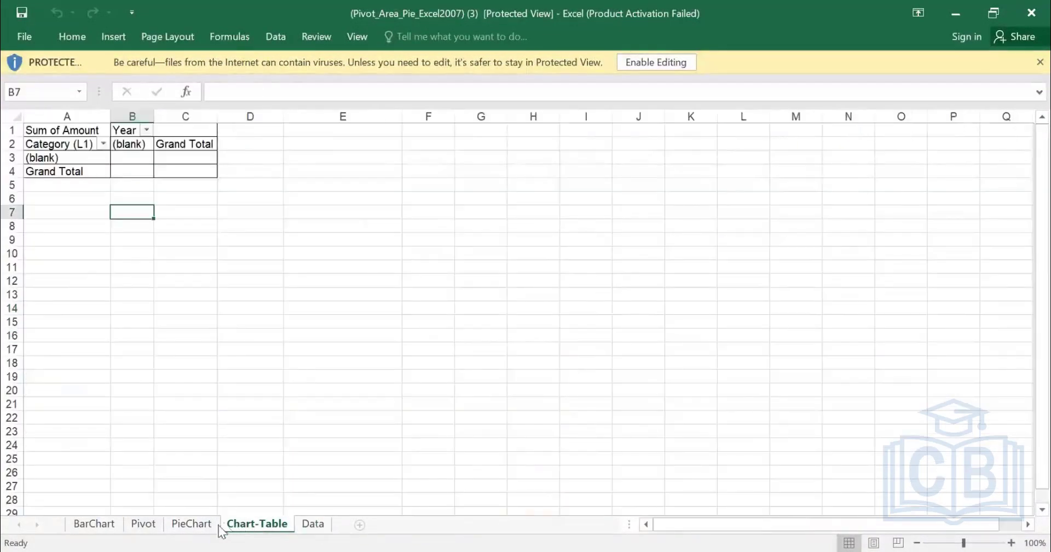
click(199, 525)
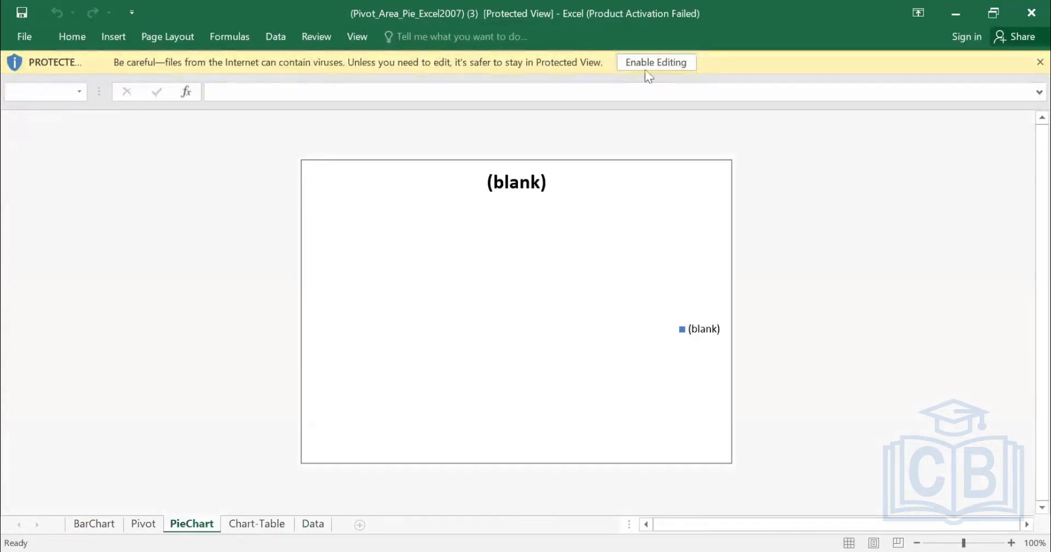
click(659, 64)
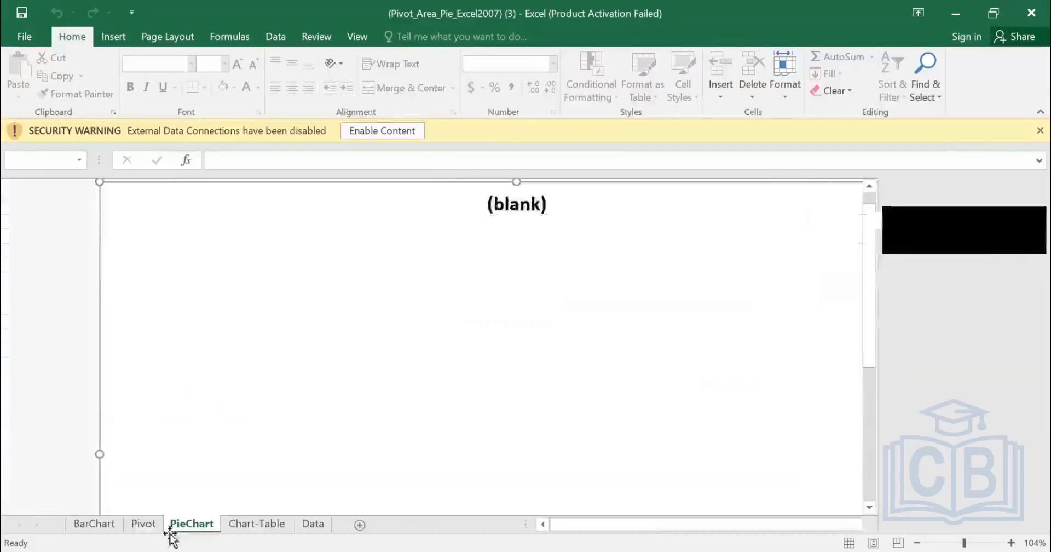
Step: On the Pivot sheet, exclude Marketing from the Category (L1) filter and apply the Year filter with all values selected
click(145, 526)
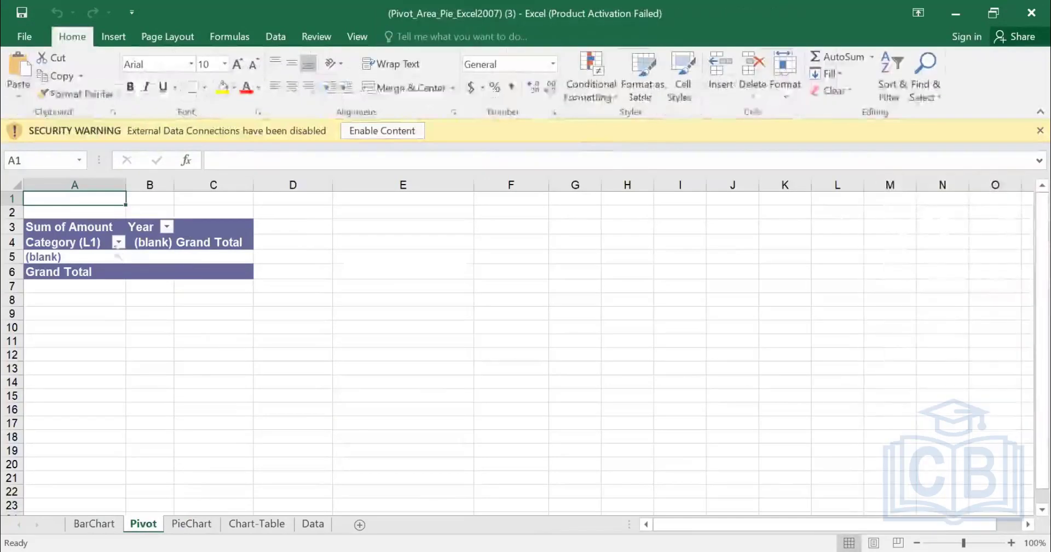
click(116, 243)
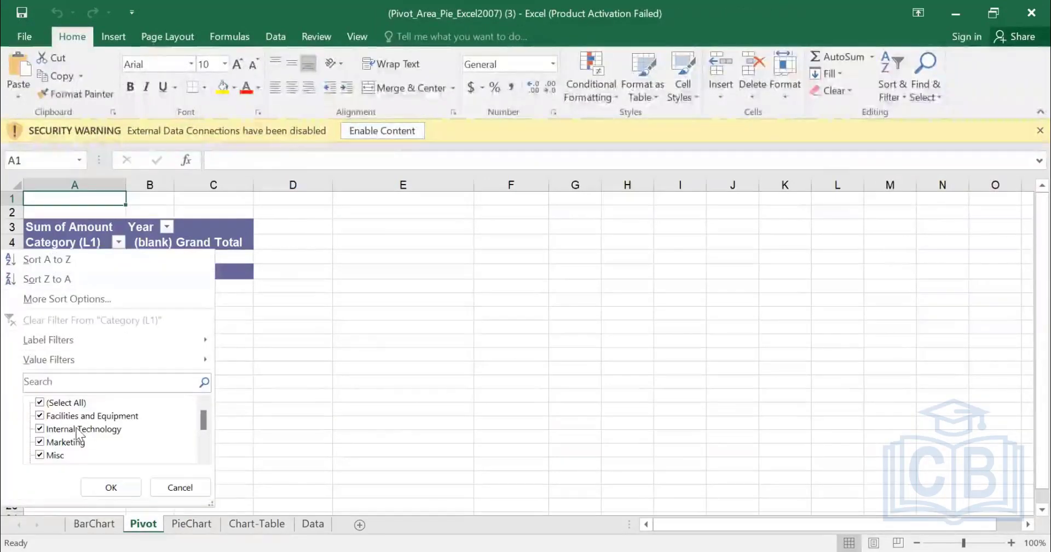
click(40, 442)
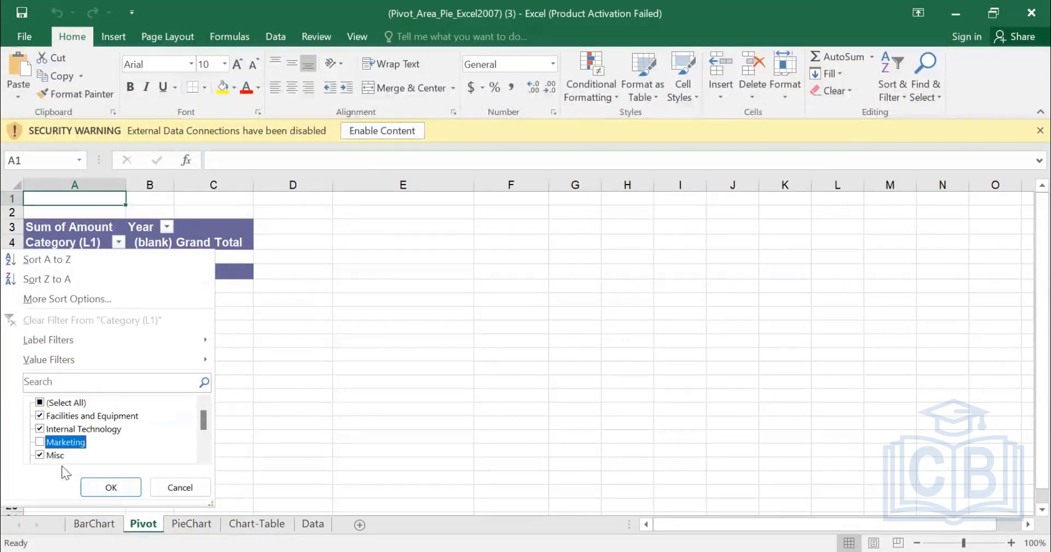
click(109, 489)
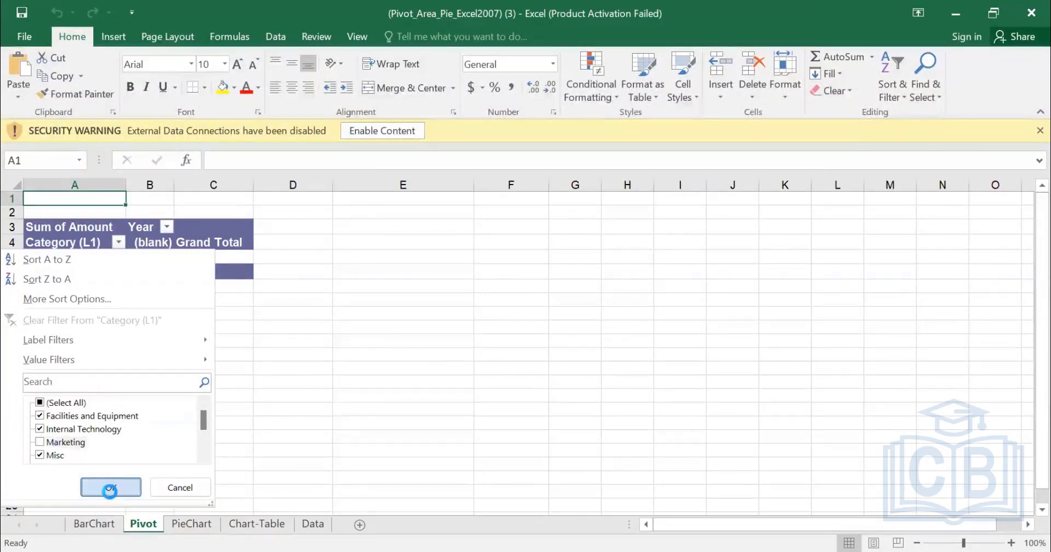
click(155, 226)
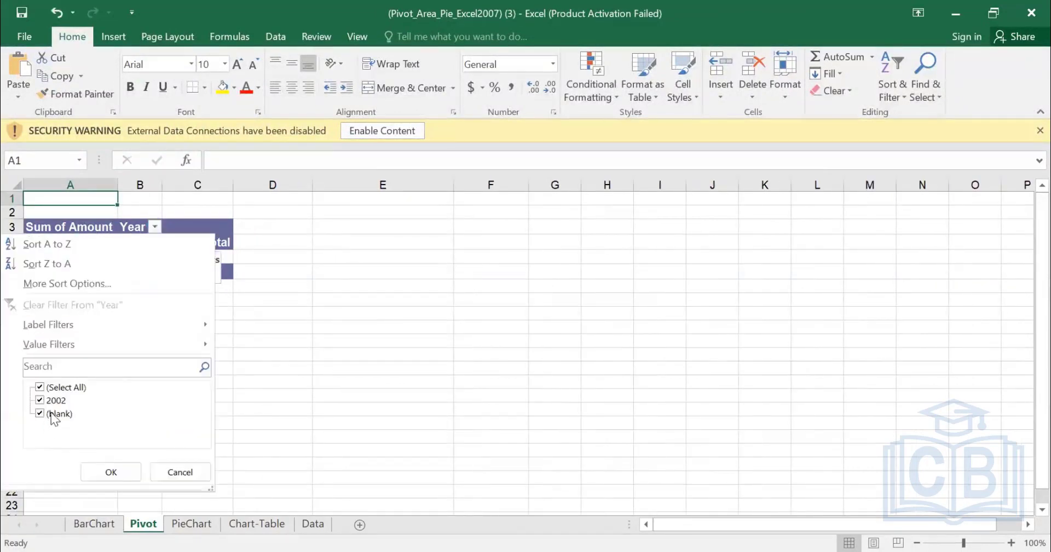
click(105, 472)
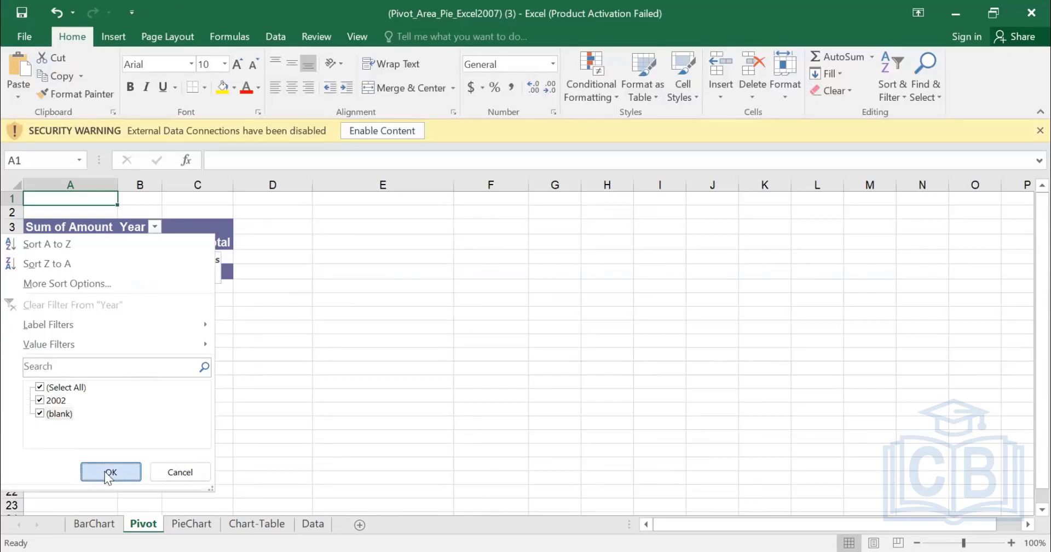
Step: View the PieChart, Chart-Table and Data sheets, then enable the workbook's external data content
click(181, 527)
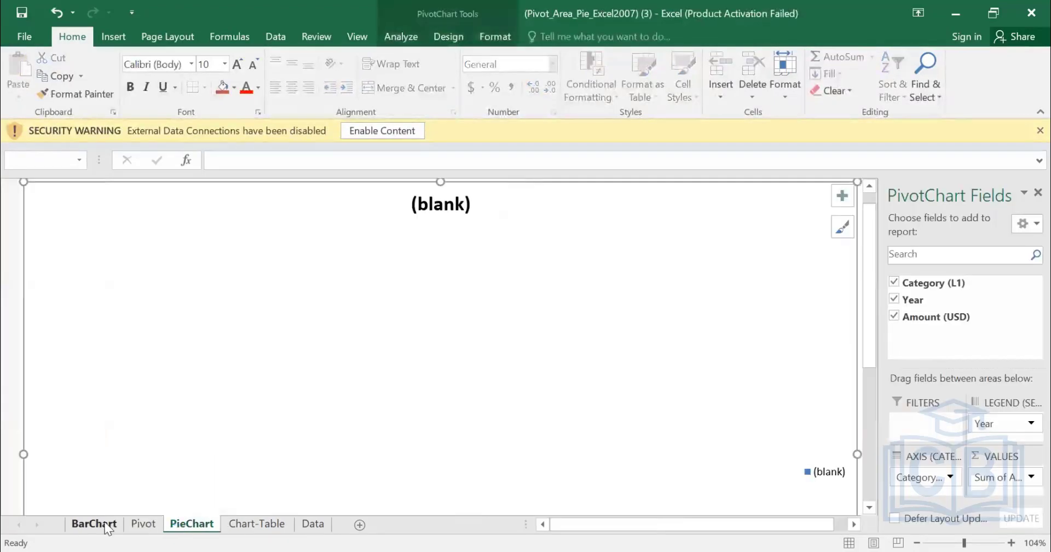
click(274, 523)
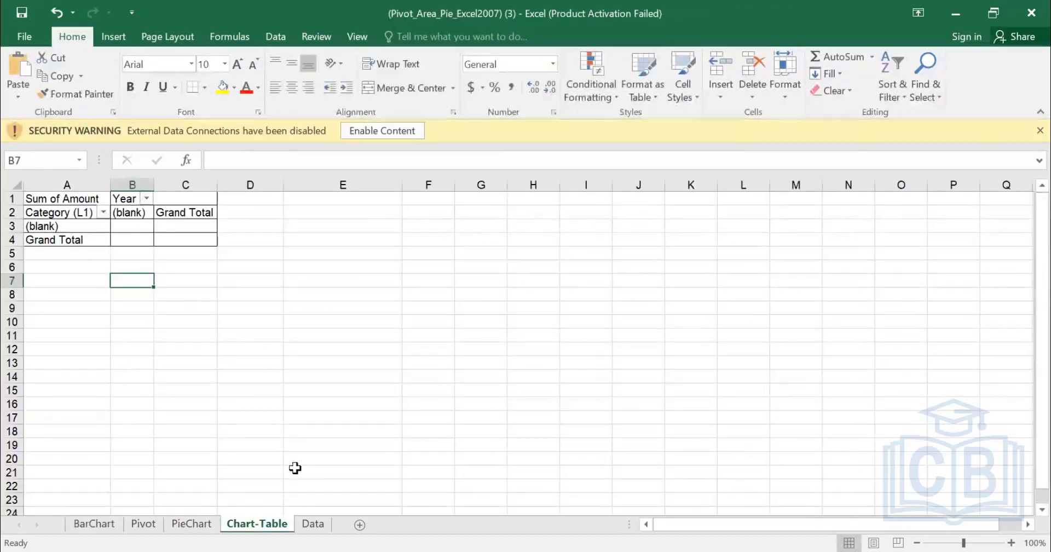
click(315, 523)
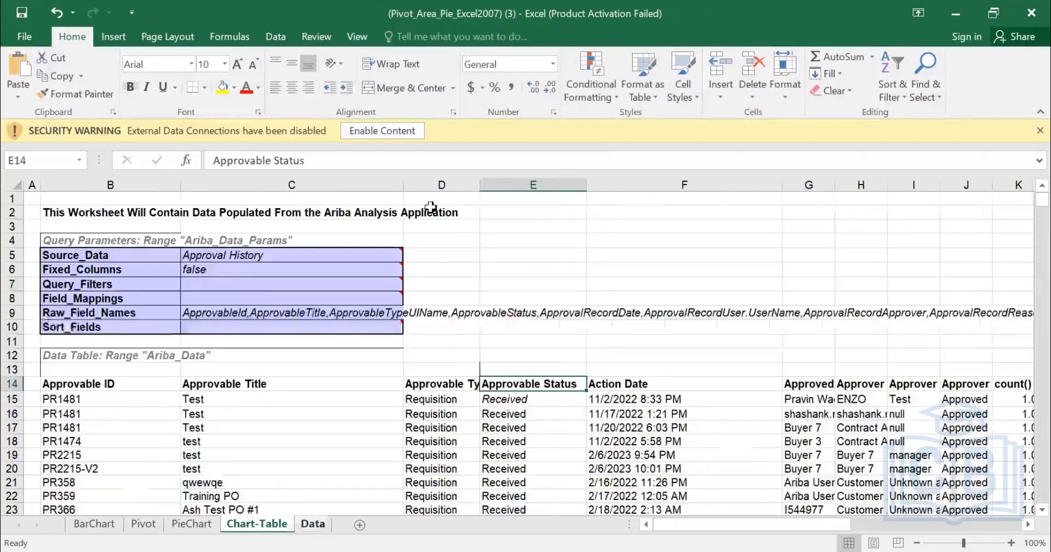
click(395, 129)
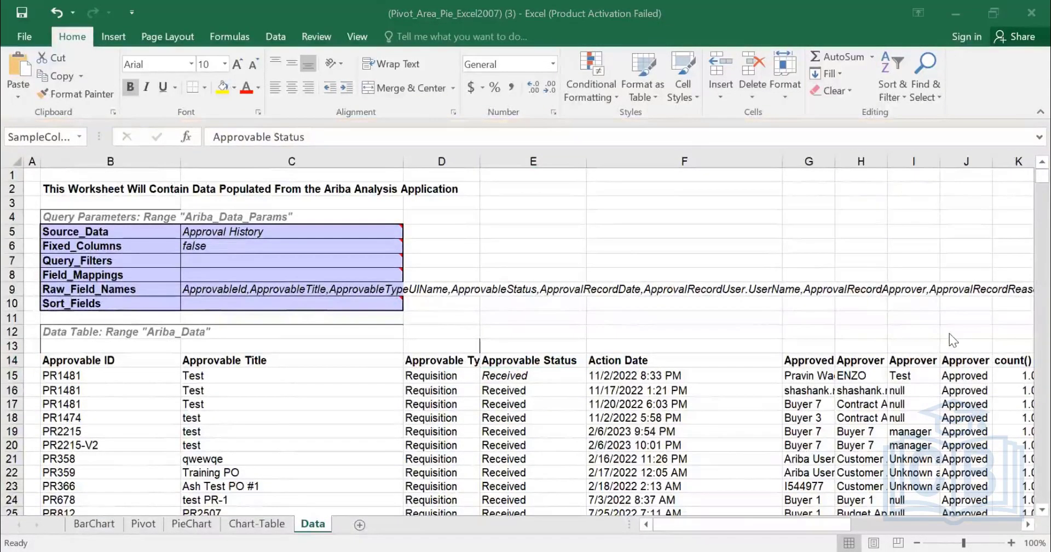
Step: Switch to SAP Ariba in the browser and open the export configuration of the Approval History report
key(alt+Tab)
click(978, 122)
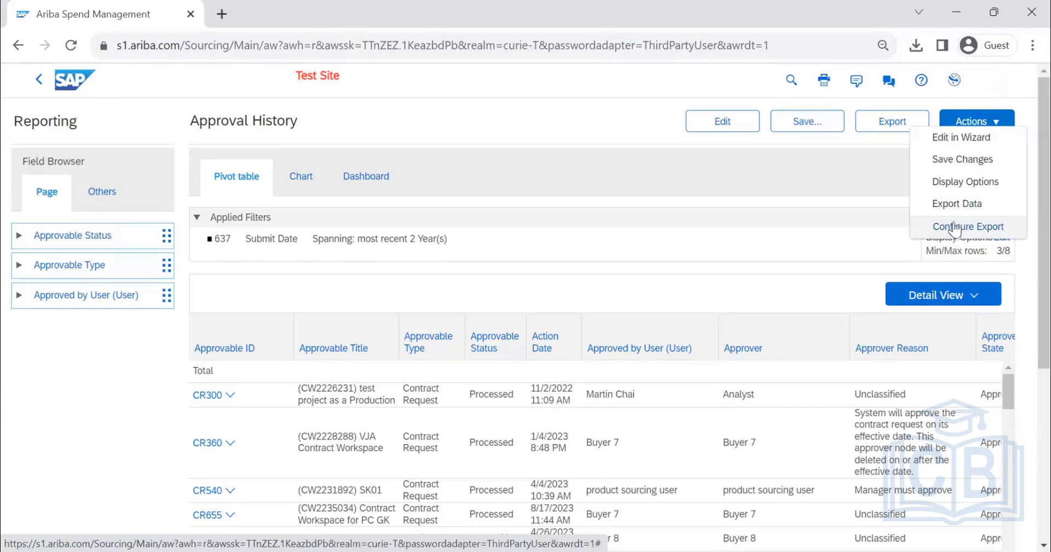
click(953, 228)
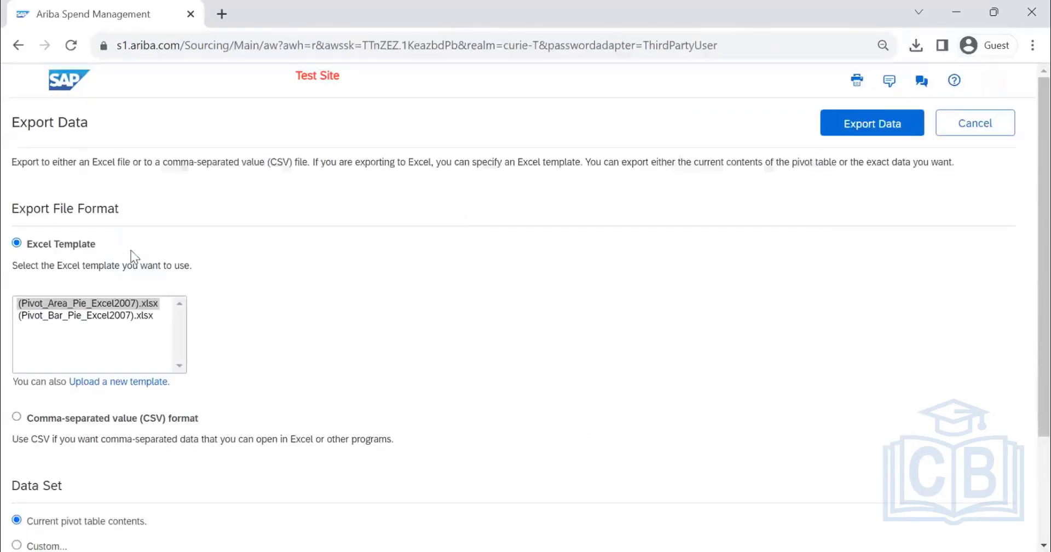
Step: Choose the (Pivot_Bar_Pie_Excel2007).xlsx template, and try the CSV export format before returning to Excel Template
scroll(80, 268, down, 2)
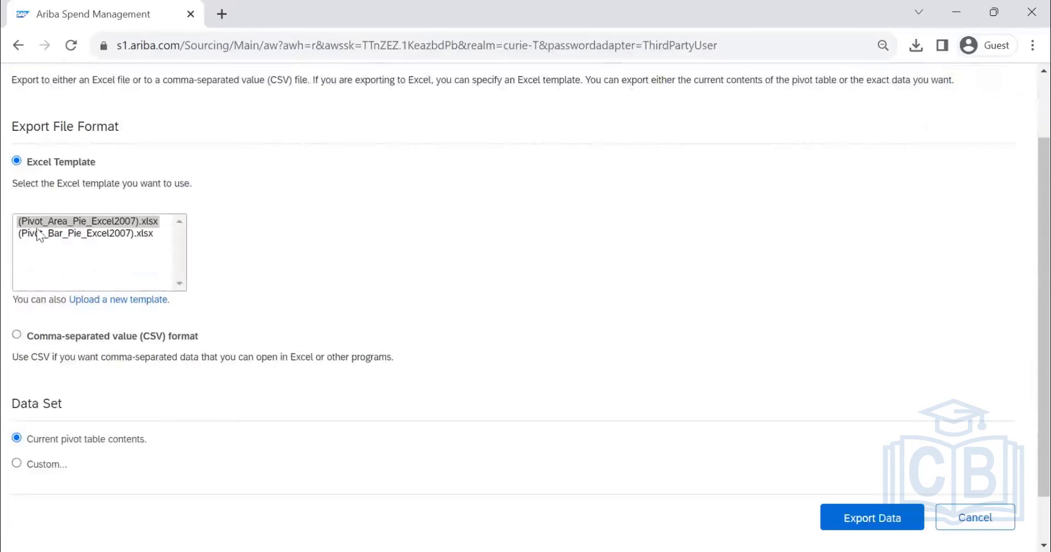
click(117, 235)
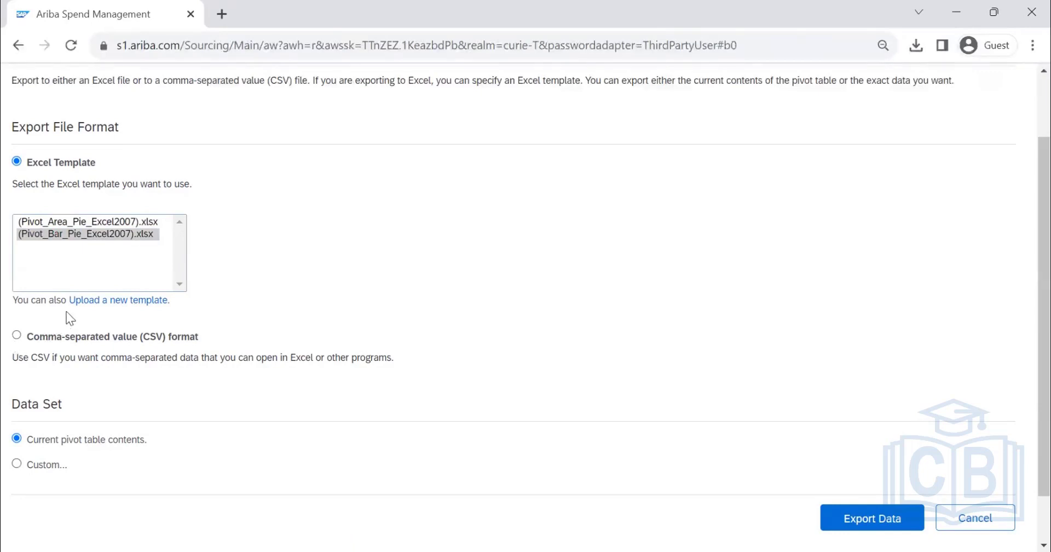
click(17, 336)
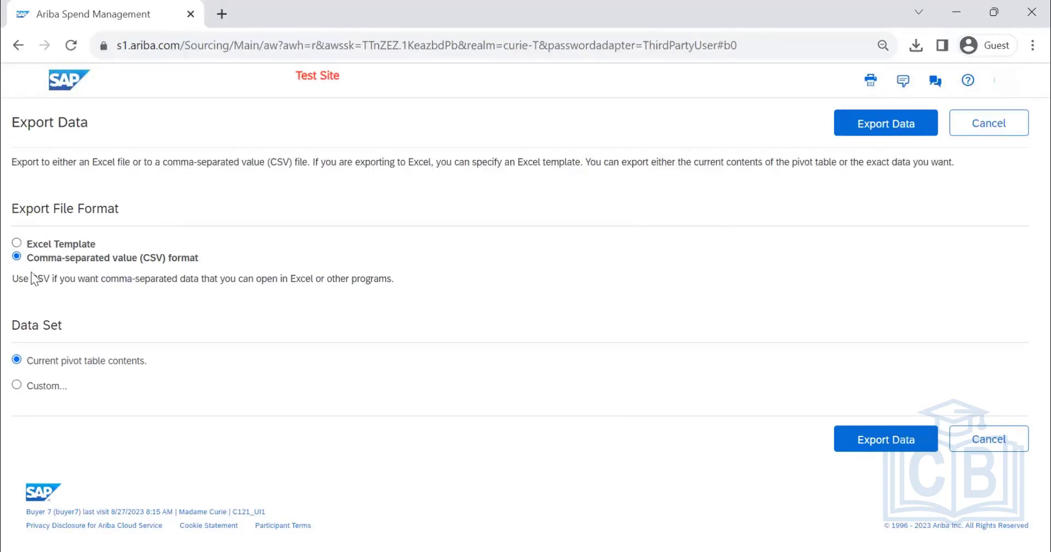
click(17, 242)
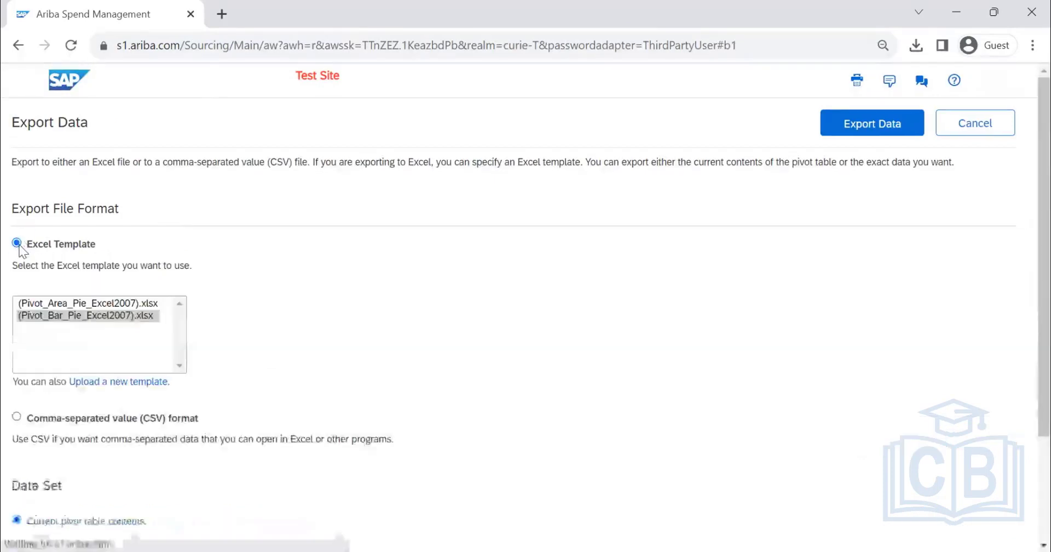
Step: Set the export data set to Custom and examine its data fields and the Submit Date dimension fields, then leave the export page
scroll(315, 259, down, 3)
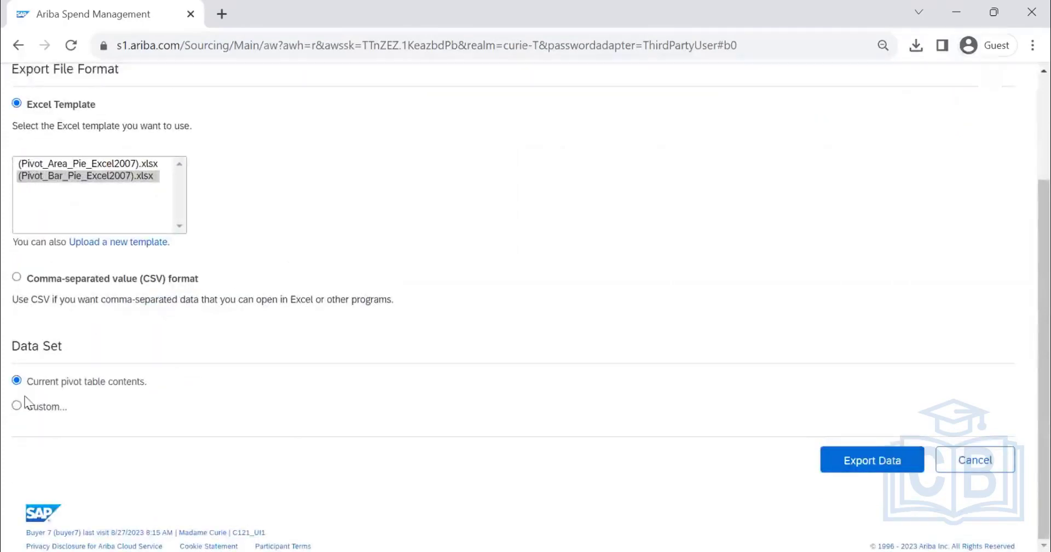
click(17, 406)
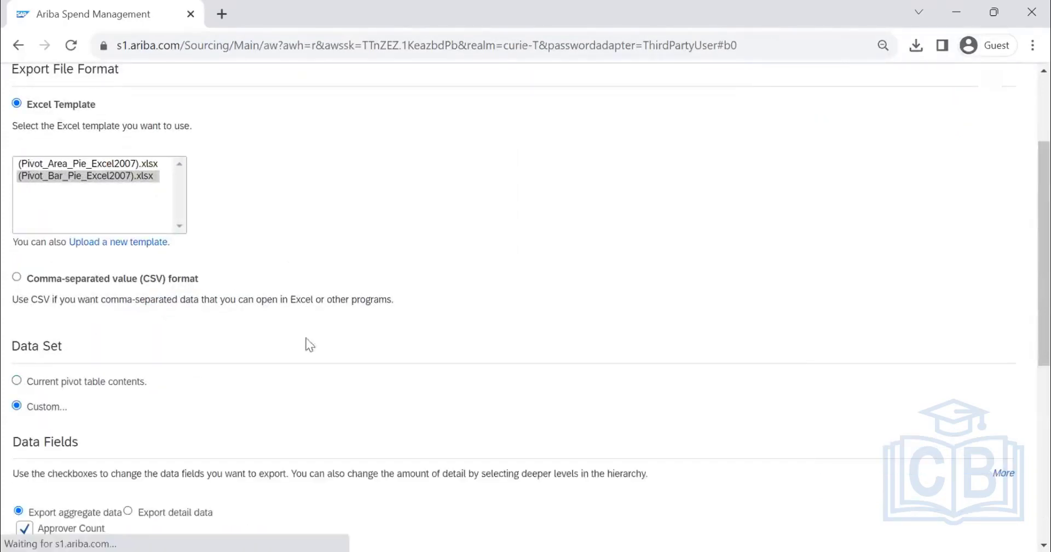
scroll(462, 297, down, 1)
scroll(461, 297, down, 4)
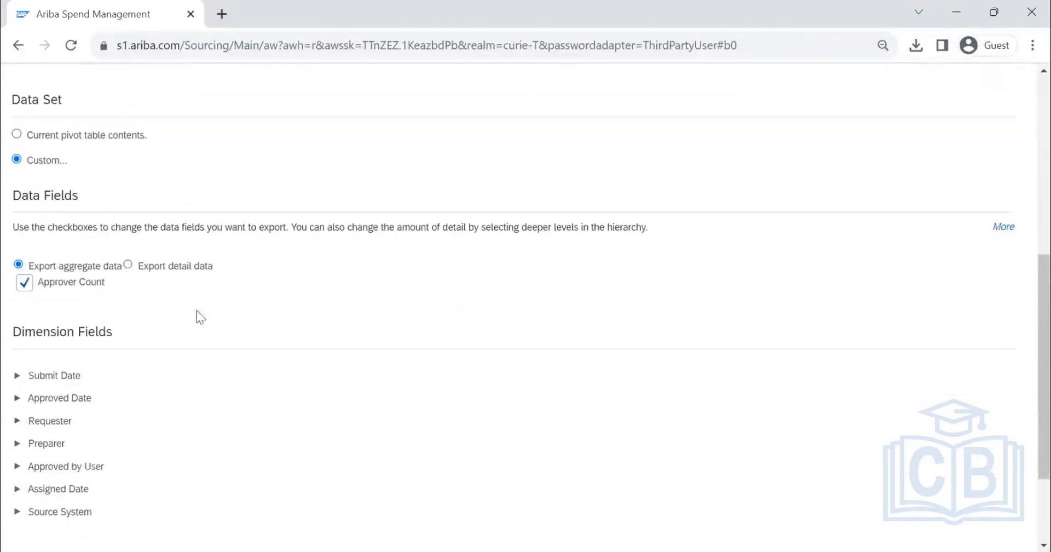
scroll(125, 342, down, 2)
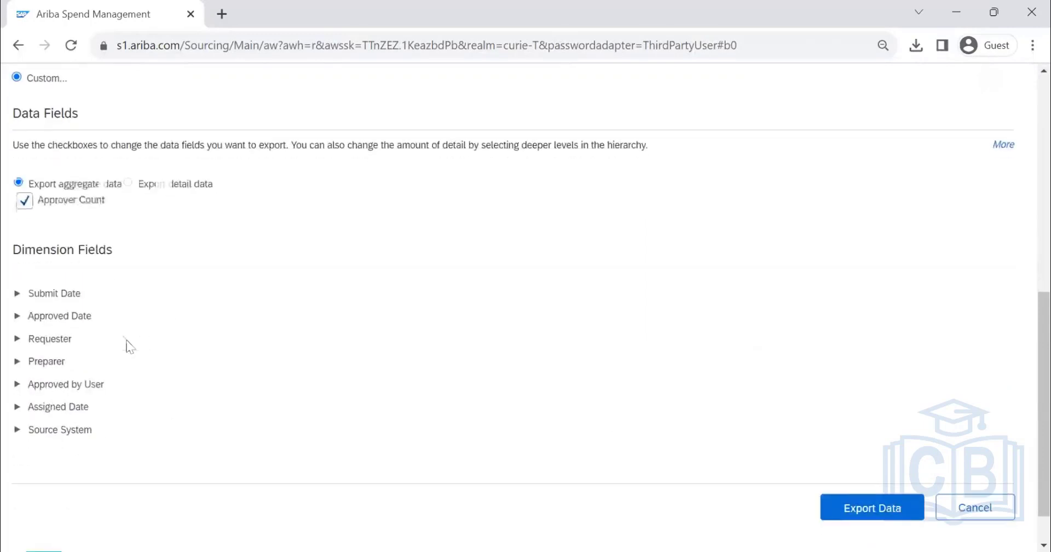
click(16, 298)
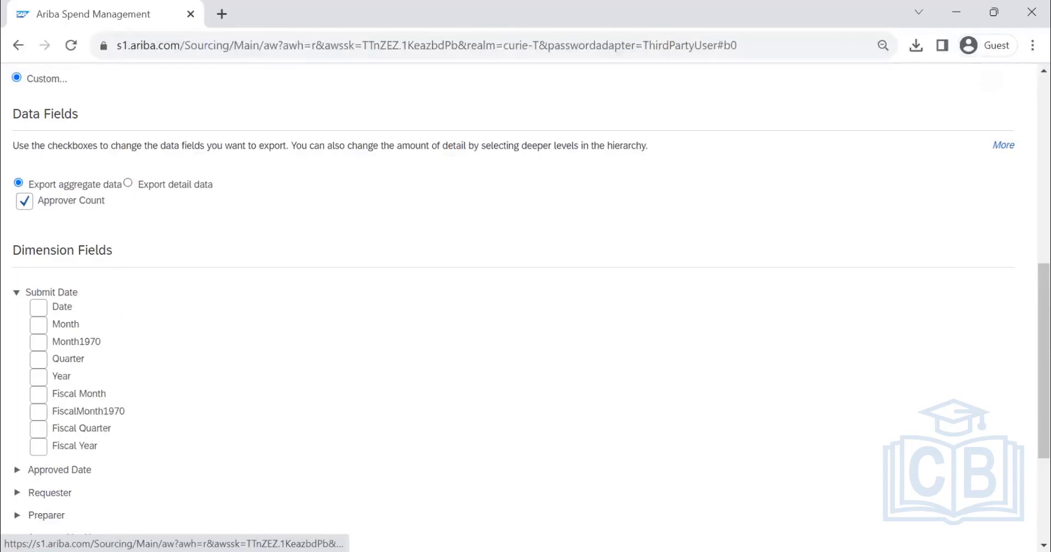
scroll(688, 192, down, 2)
scroll(889, 137, up, 10)
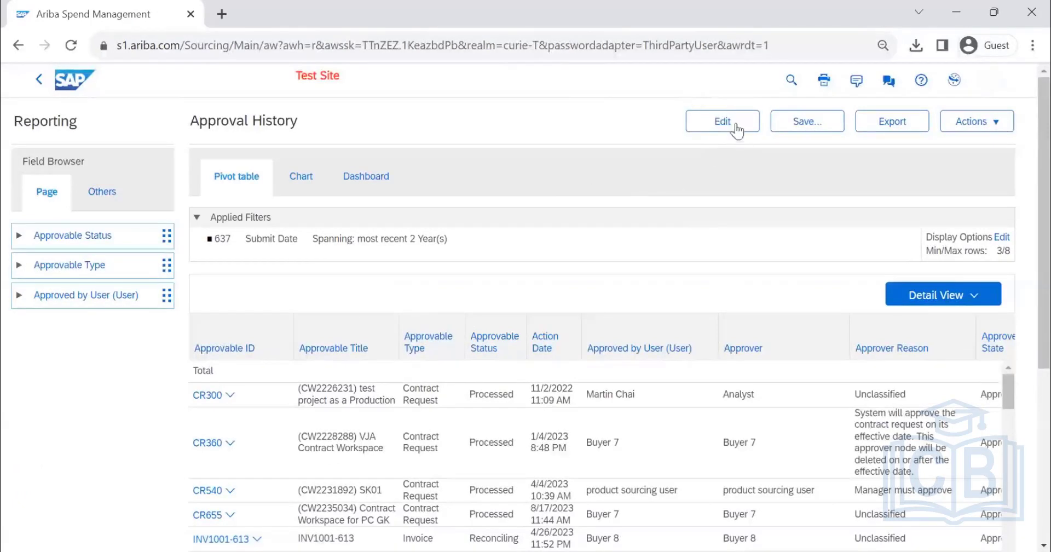
Step: Open the Approval History report for editing and review its Refine Data date range and filter fields
click(732, 126)
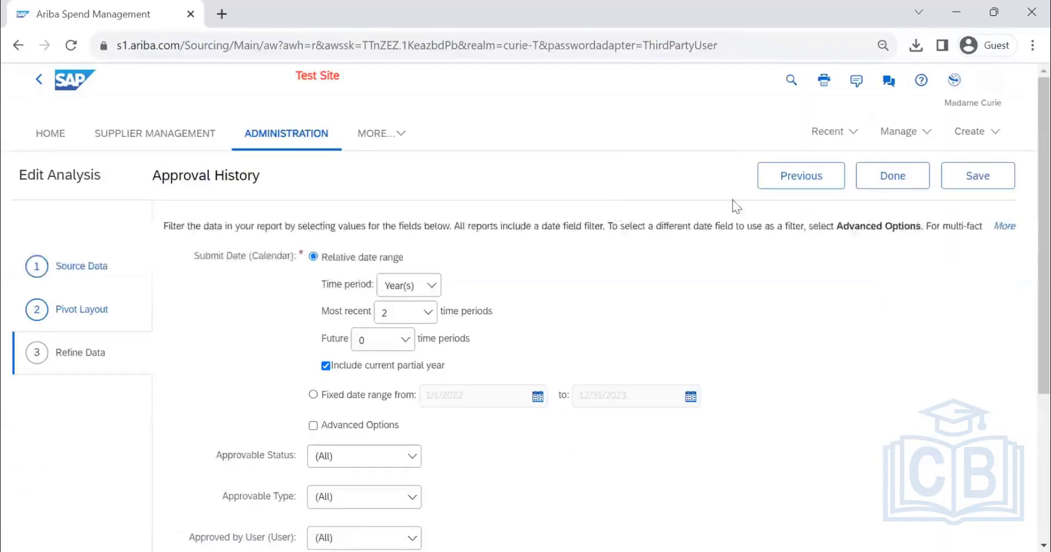
scroll(788, 336, down, 4)
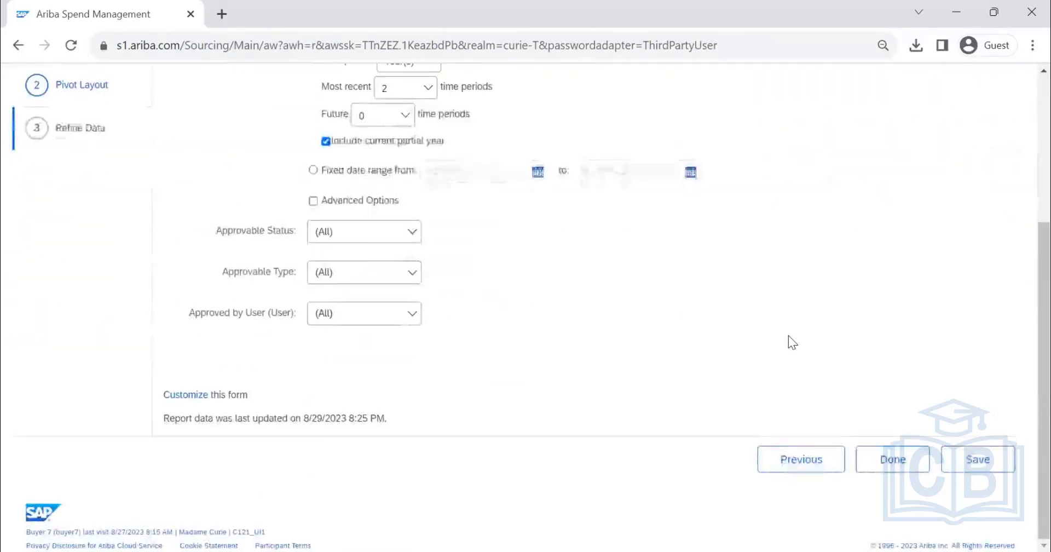
scroll(788, 336, up, 4)
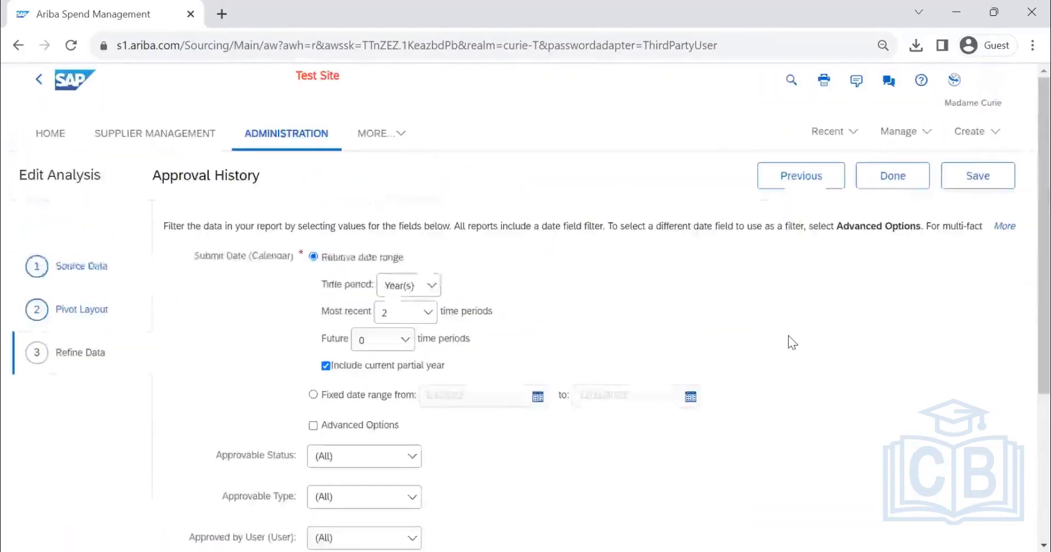
Step: Go to the Source Data stage of the report and review its title and description
click(89, 269)
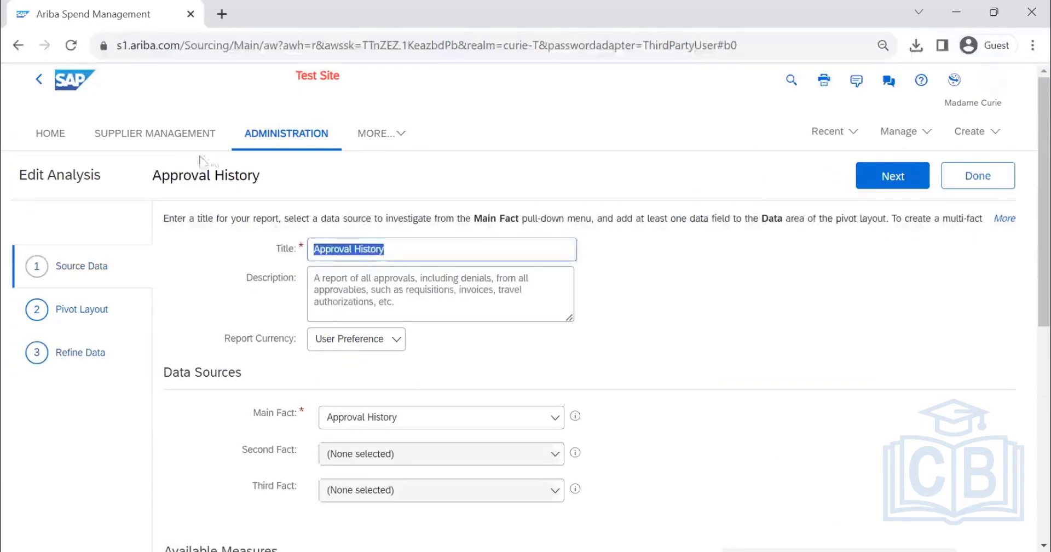
drag(260, 184, 151, 183)
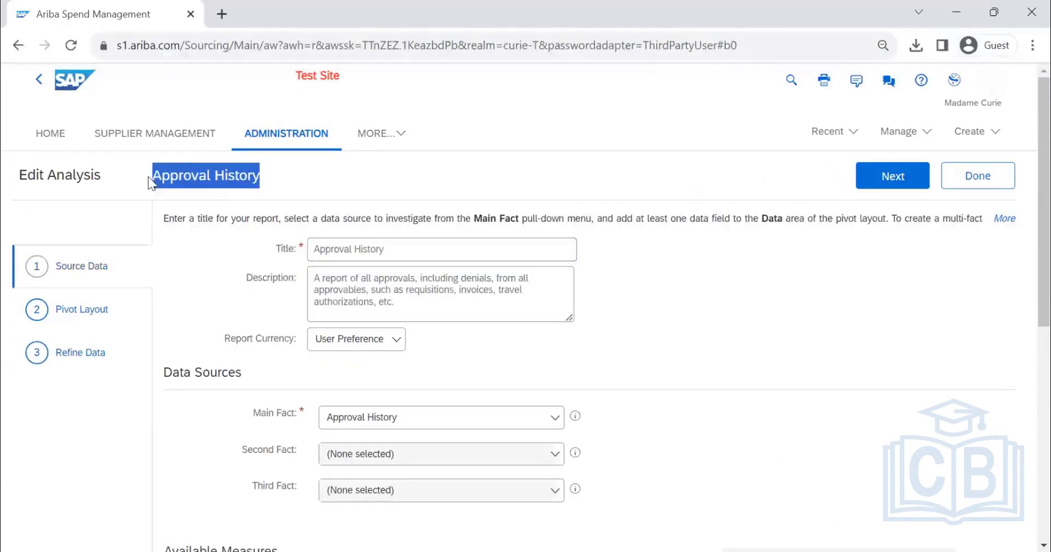
scroll(466, 230, down, 2)
drag(400, 224, 377, 176)
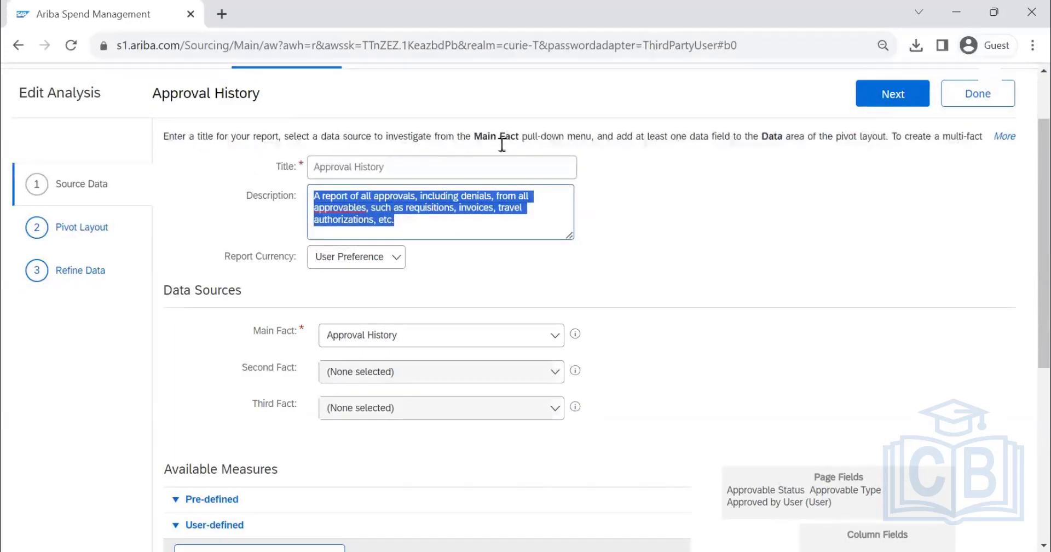
Step: Examine the available Report Currency options without changing the User Preference setting
click(397, 263)
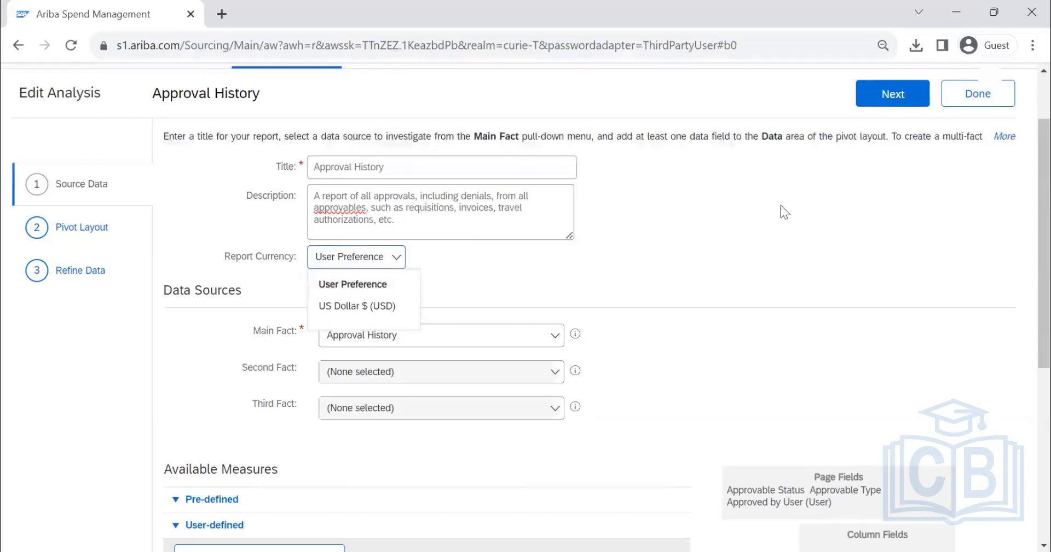
click(785, 249)
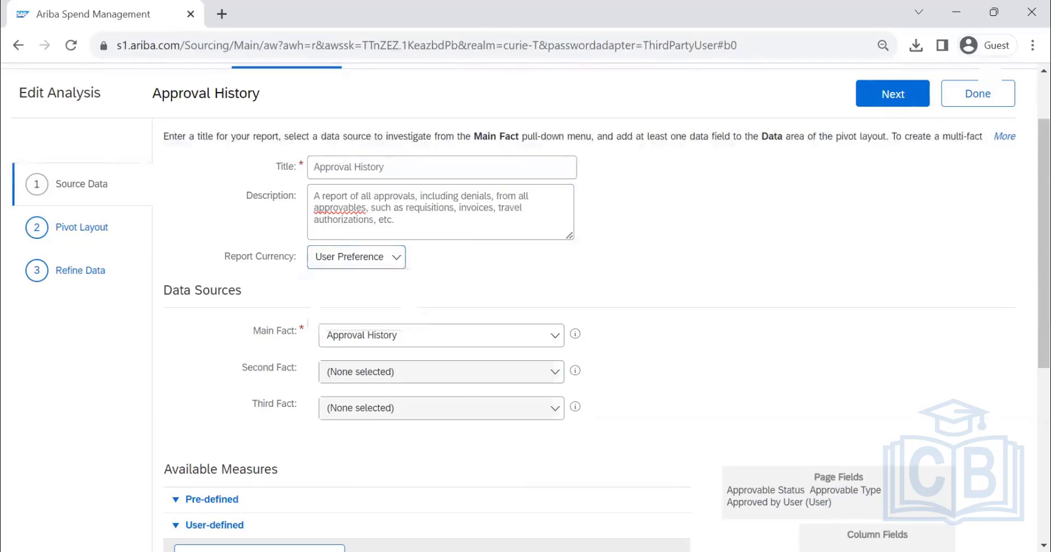
click(397, 261)
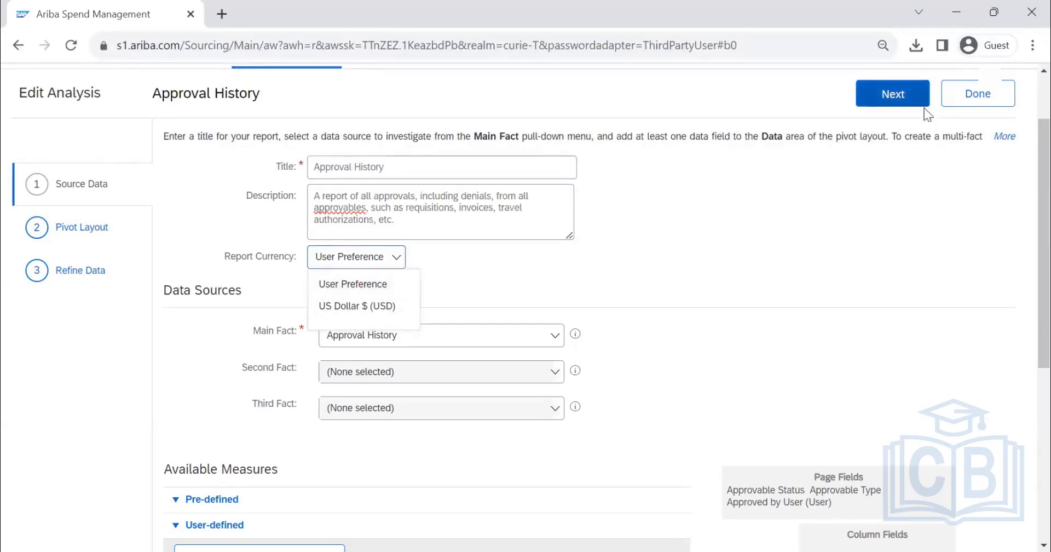
scroll(982, 137, up, 2)
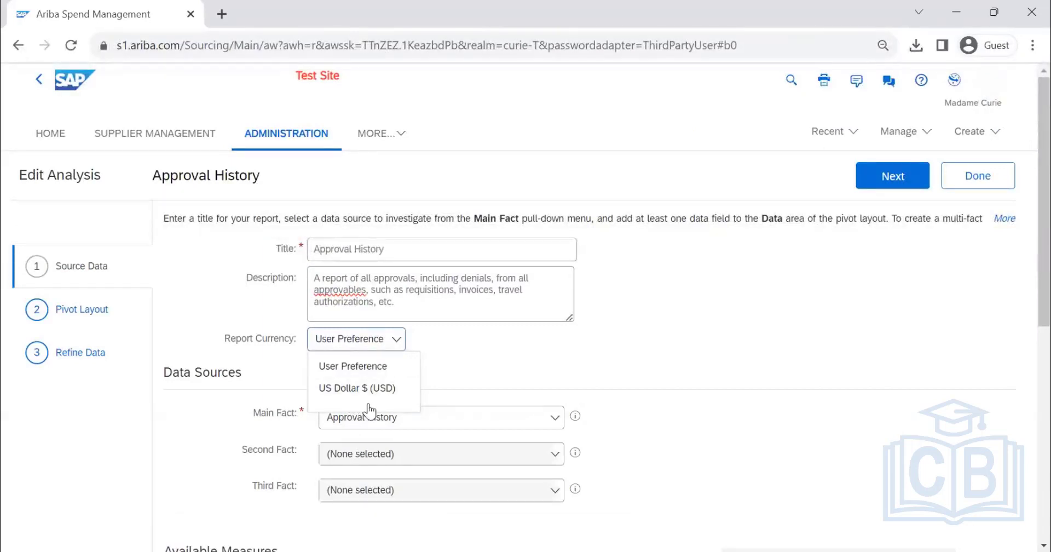
click(640, 341)
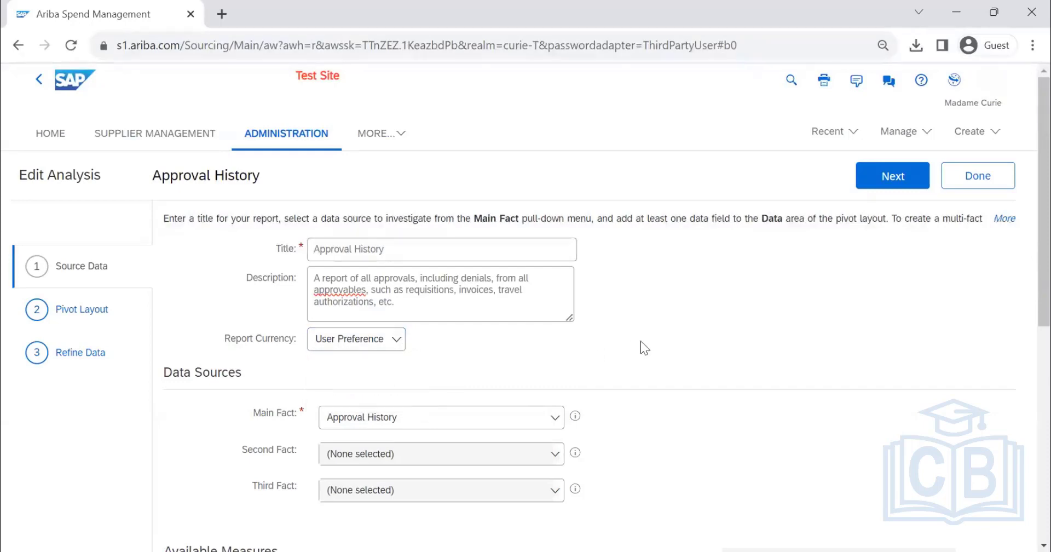
Step: Examine the Main Fact data sources available for the report, and close the list without changing the selection
scroll(633, 335, down, 2)
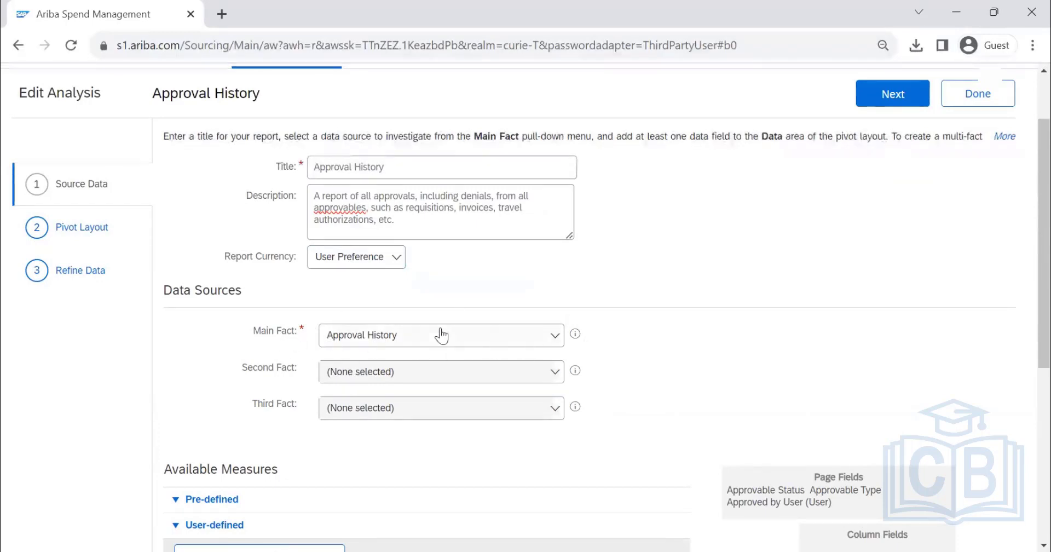
click(551, 338)
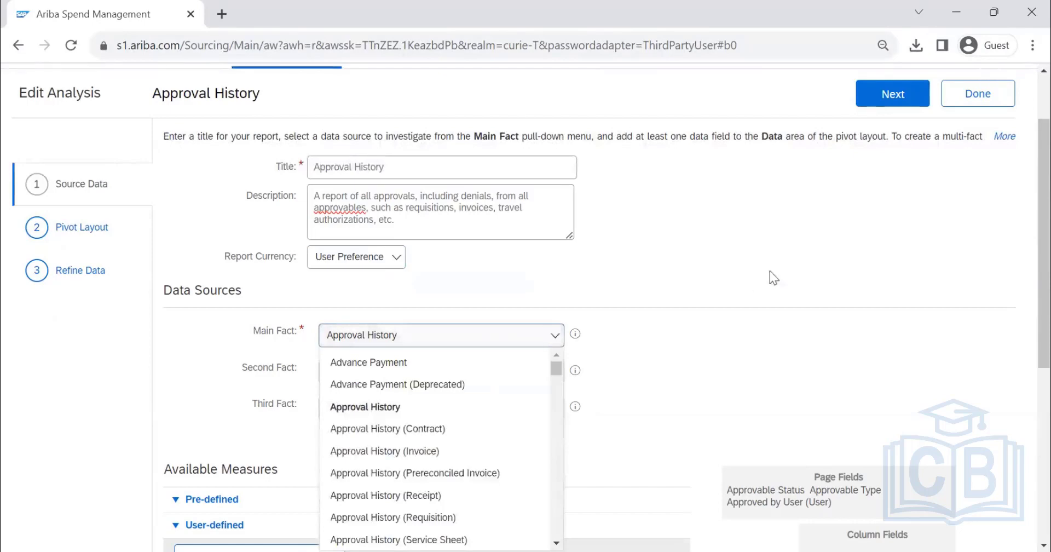
scroll(769, 271, down, 2)
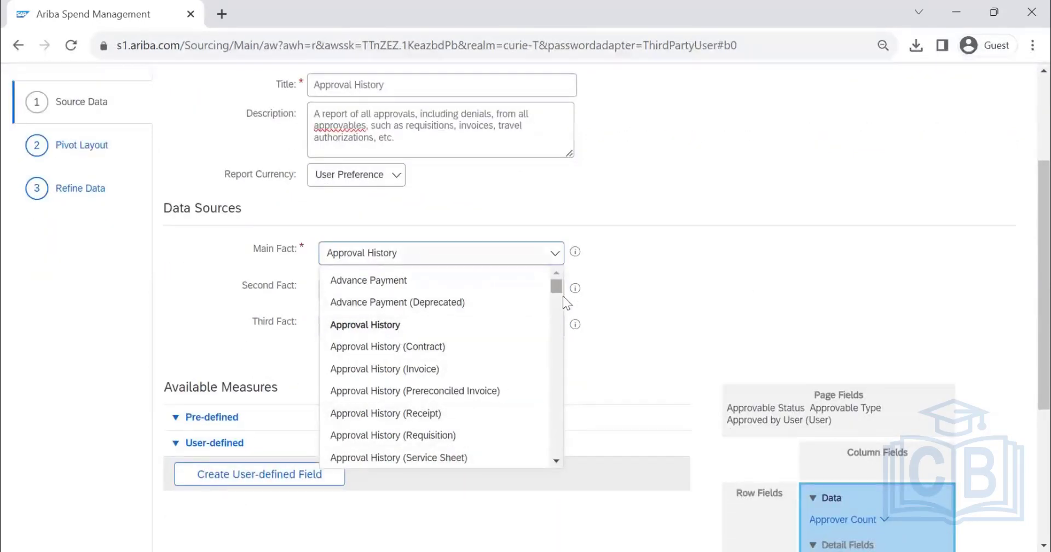
drag(563, 296, 595, 263)
click(596, 284)
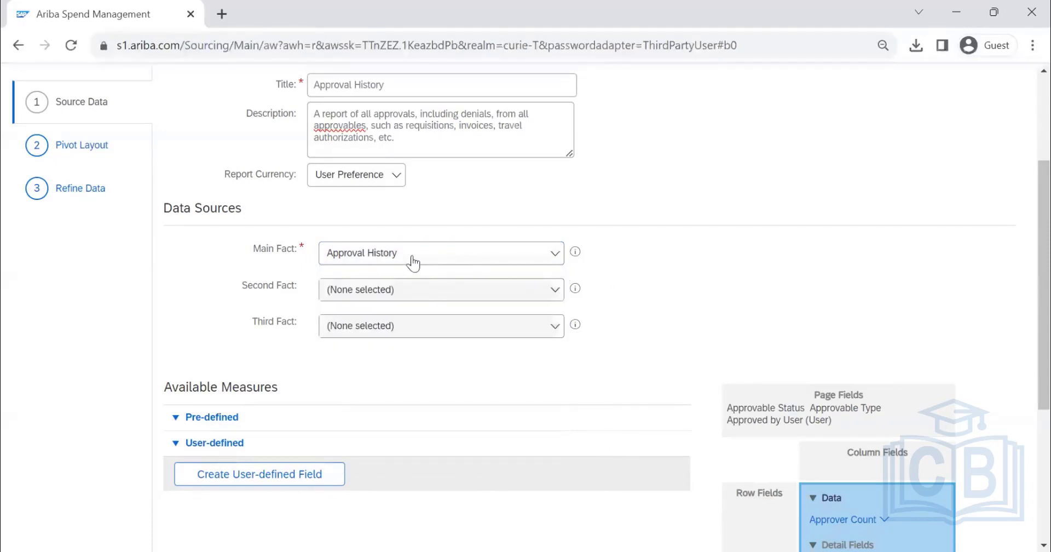
Step: Try to open the Second Fact choices, and reselect Approval History as the Main Fact
click(556, 288)
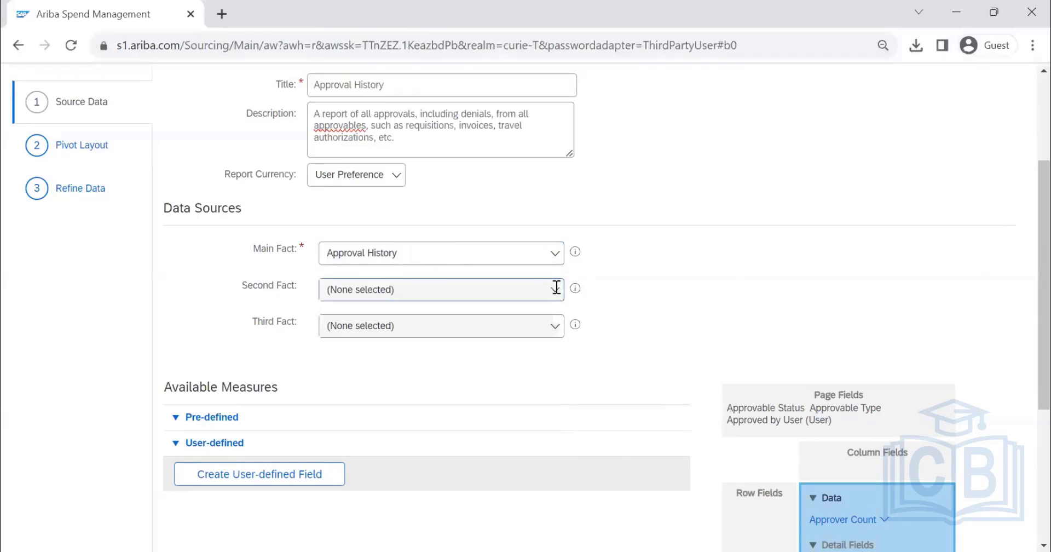
click(557, 256)
click(397, 320)
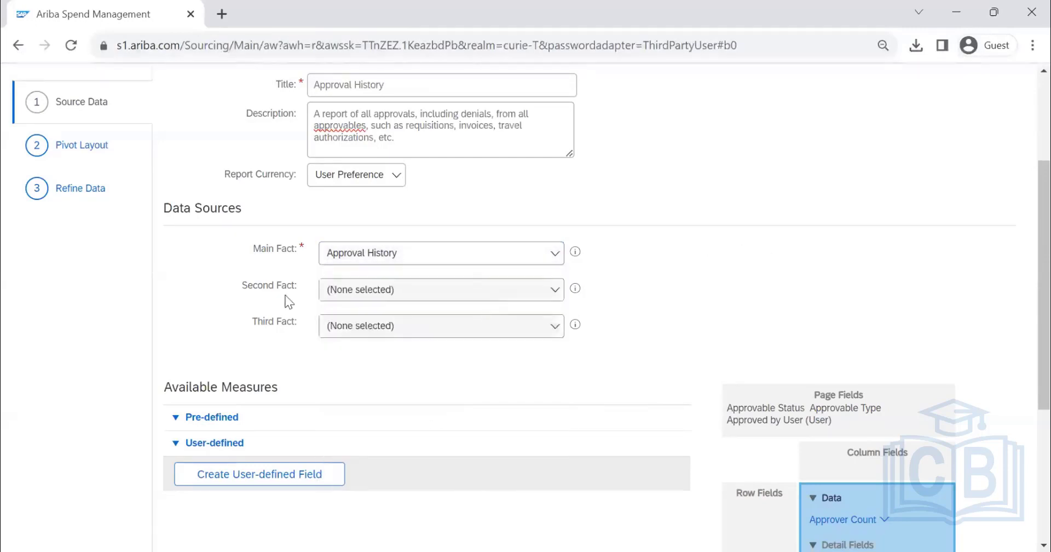
Step: Set the report's Main Fact to Contract Workspace (Procurement)
click(561, 255)
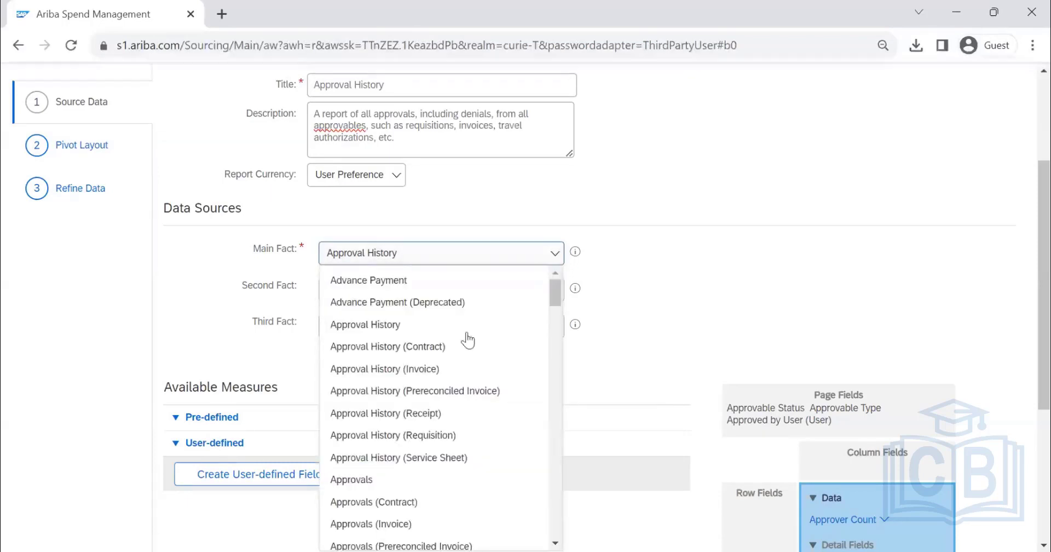
scroll(449, 344, down, 8)
scroll(453, 355, down, 5)
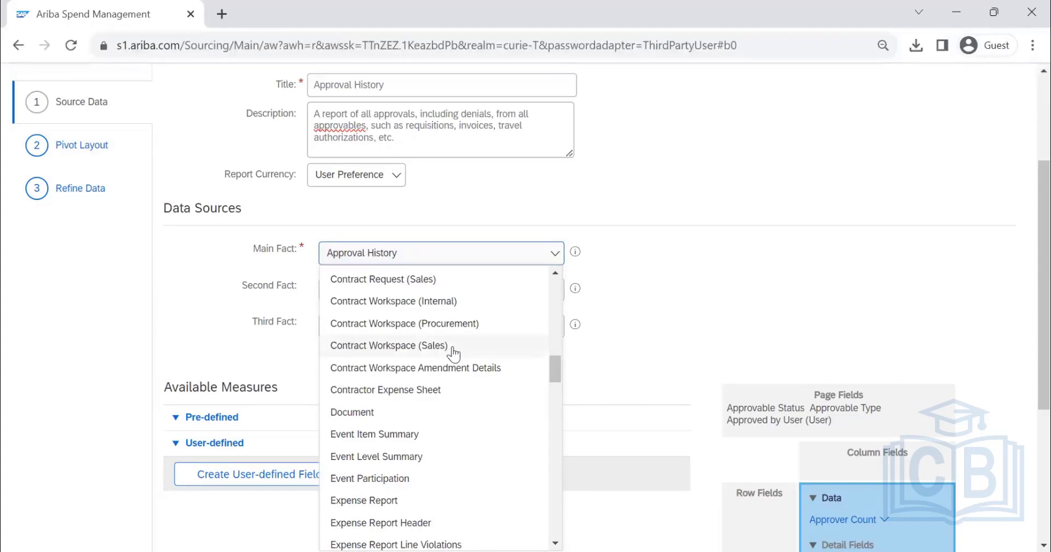
click(448, 324)
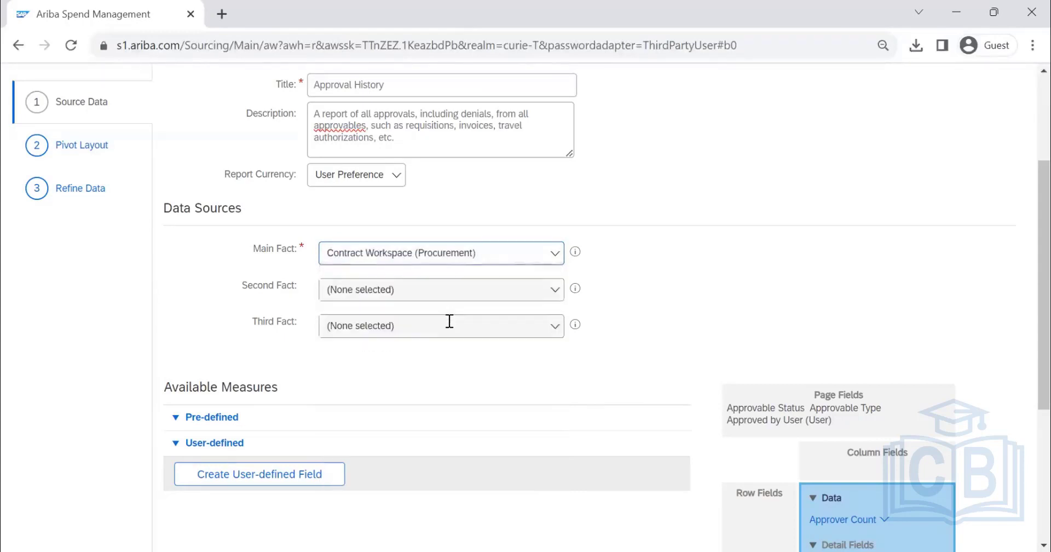
Step: Examine the Second Fact choices offered for Contract Workspace (Procurement), and close the list without selecting one
click(555, 294)
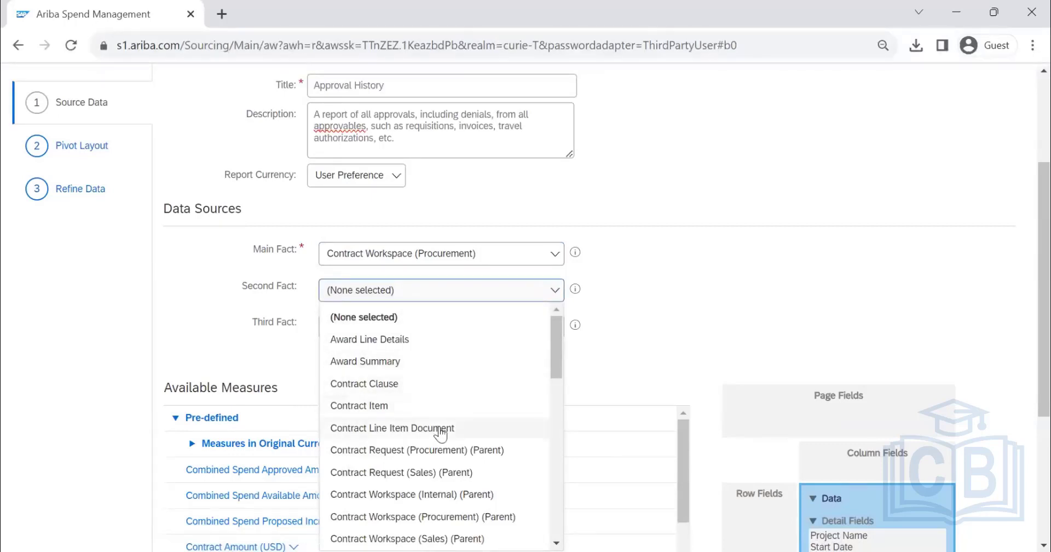
drag(554, 361, 613, 515)
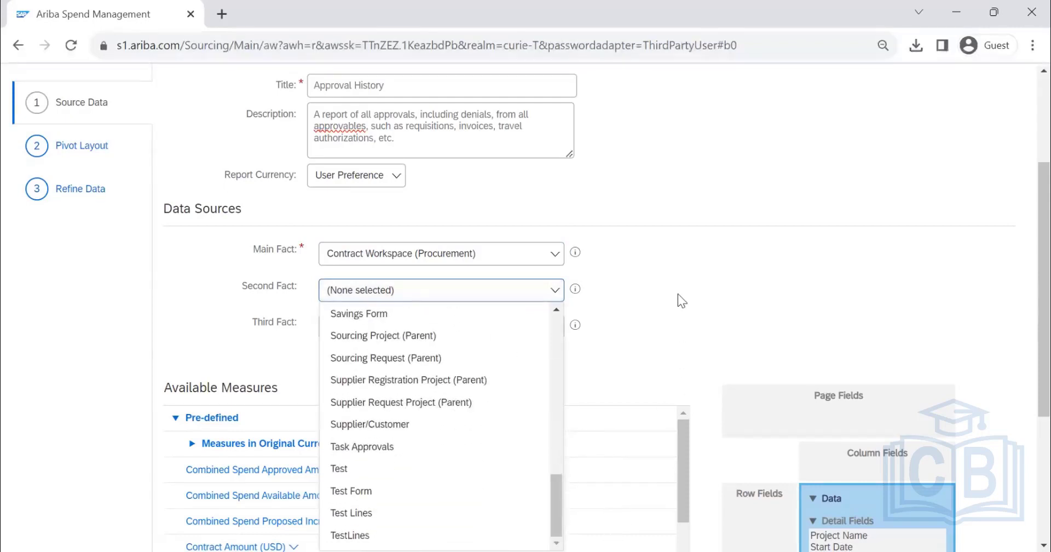
click(656, 292)
Step: Set the Main Fact back to Approval History
click(560, 263)
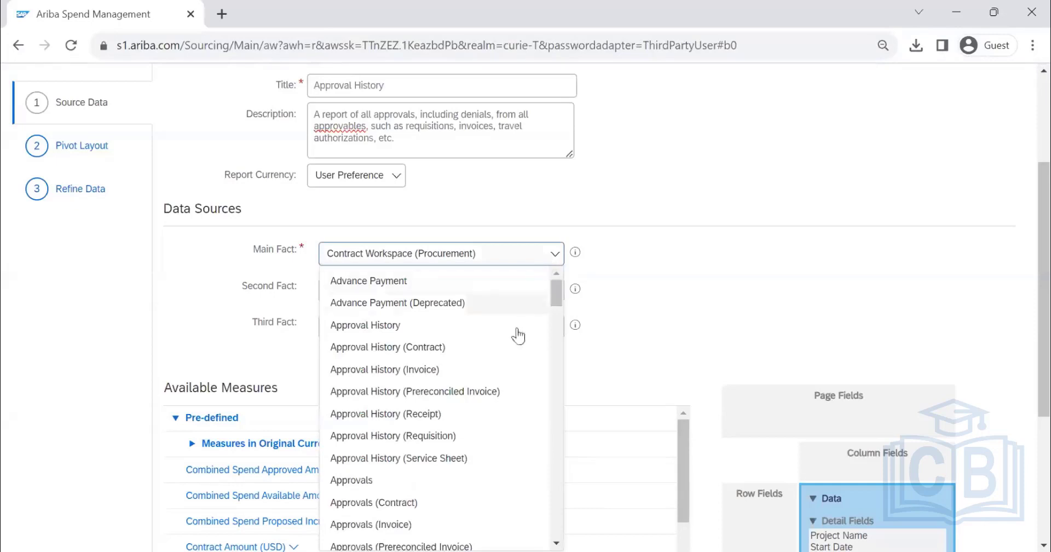
scroll(494, 362, down, 4)
scroll(494, 363, up, 2)
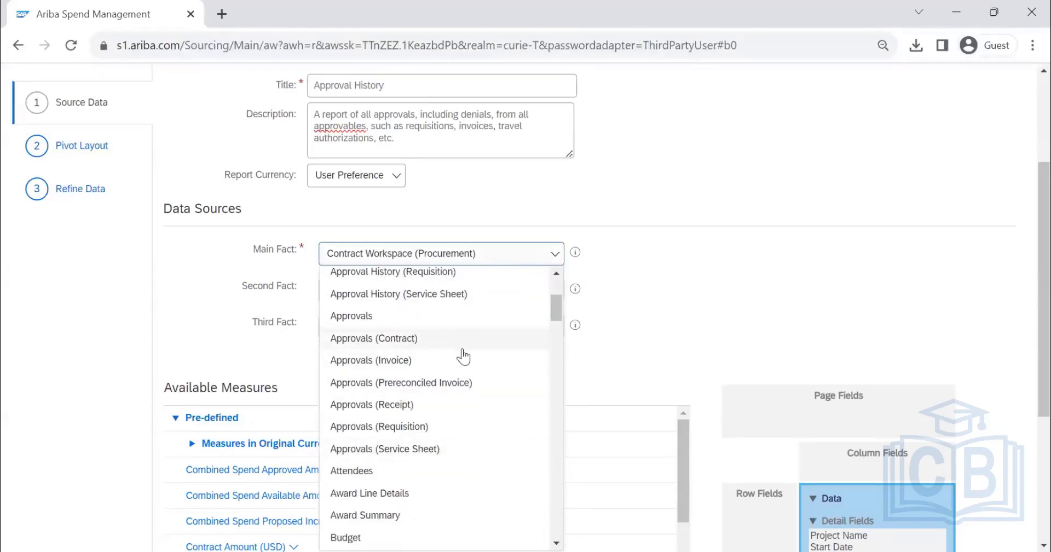
scroll(462, 356, up, 4)
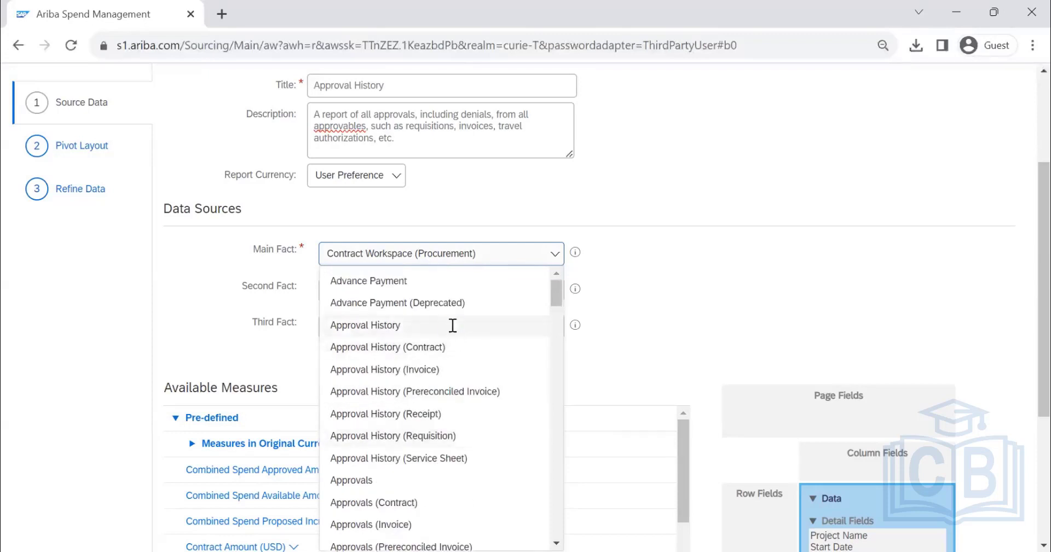
click(453, 325)
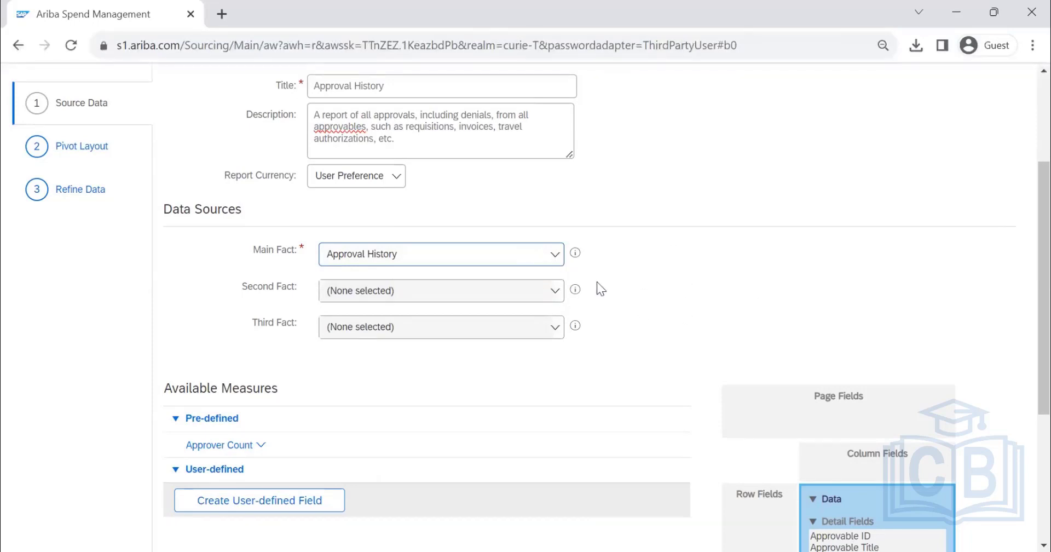
Step: Review the available measures and detail fields for Approval History, and try to proceed to the Pivot Layout stage
scroll(596, 282, down, 3)
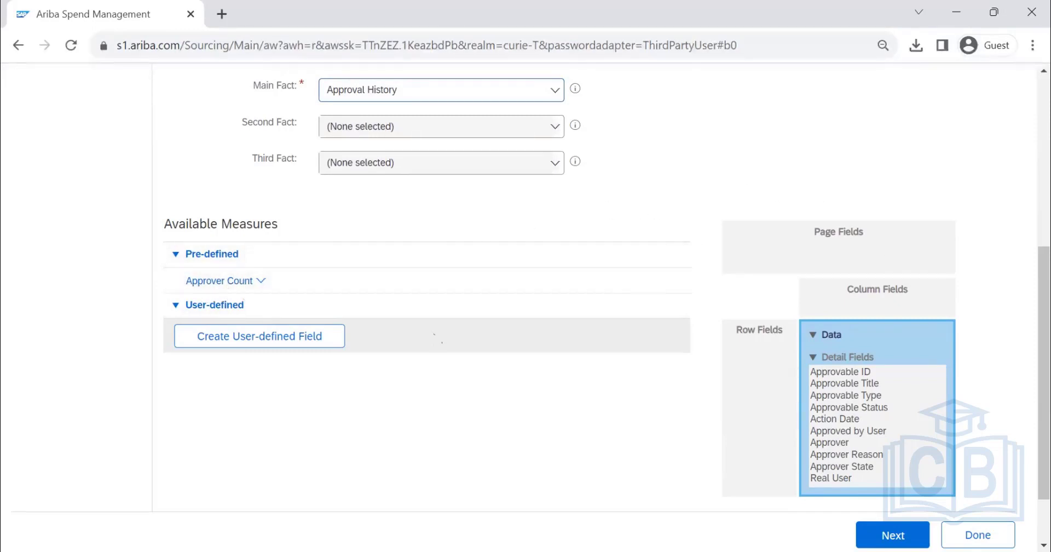
scroll(495, 254, up, 3)
scroll(495, 254, up, 3)
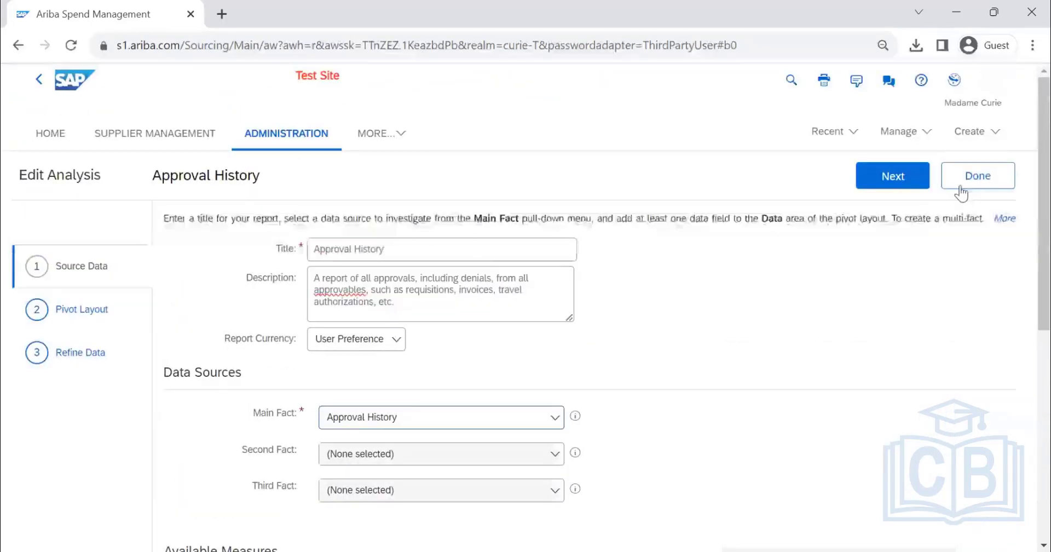
click(913, 186)
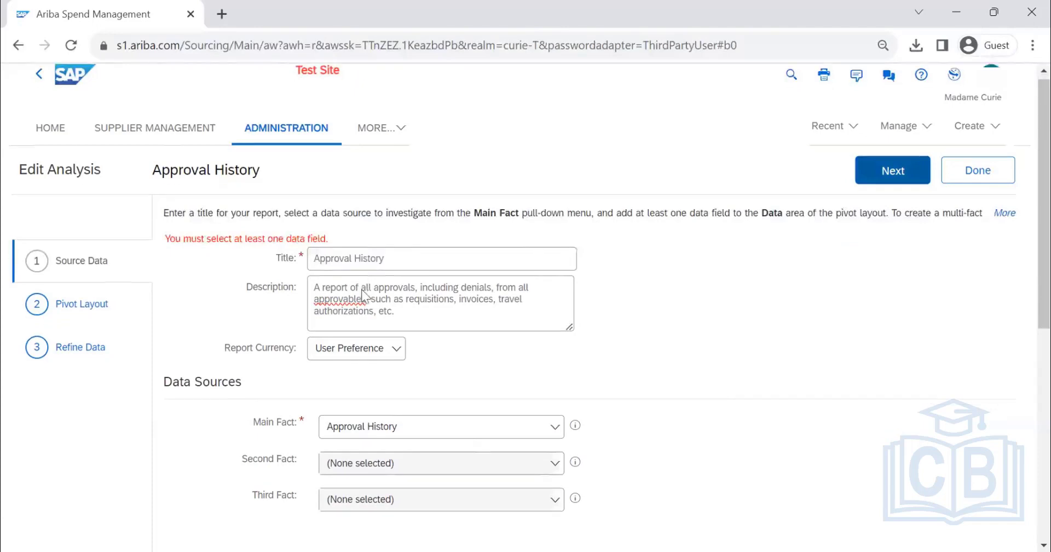
Step: Add the pre-defined Approver Count measure to the report's data area and proceed to the Pivot Layout stage
scroll(359, 296, down, 8)
click(261, 207)
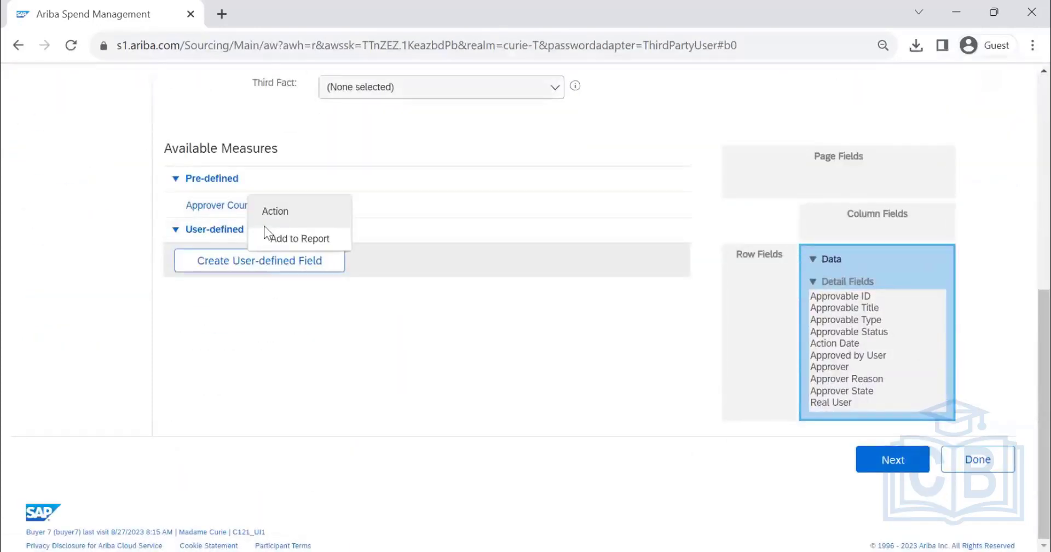
click(282, 237)
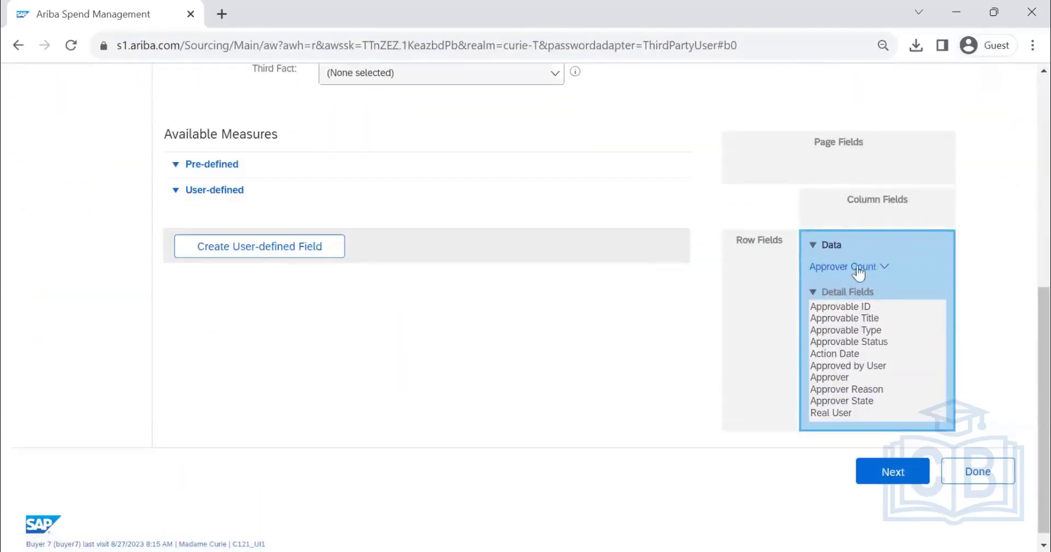
scroll(875, 219, up, 8)
click(902, 181)
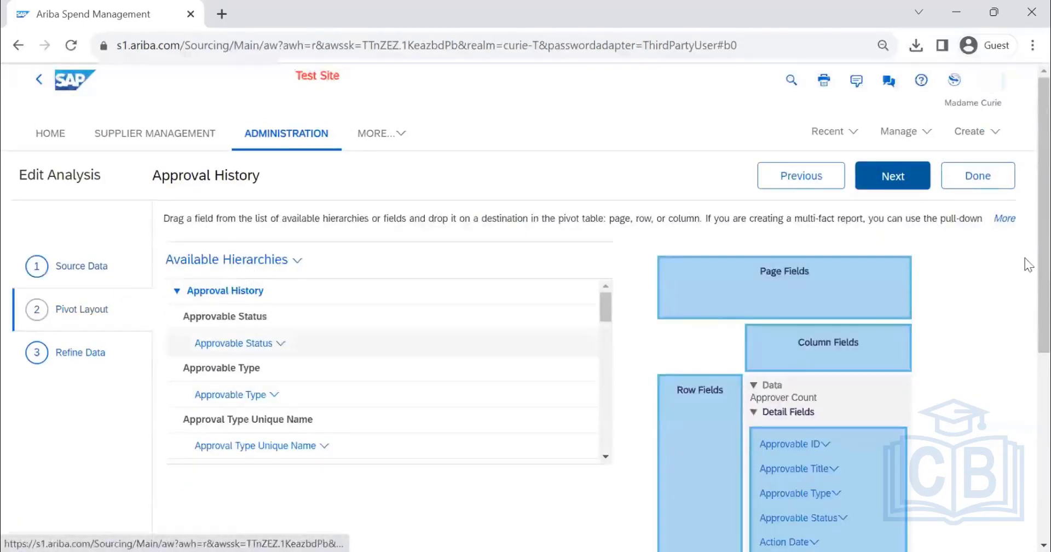
Step: Examine the Available Hierarchies for the Approval History report, including the approvable, date, Preparer, Requester and Source System entries
scroll(547, 267, down, 3)
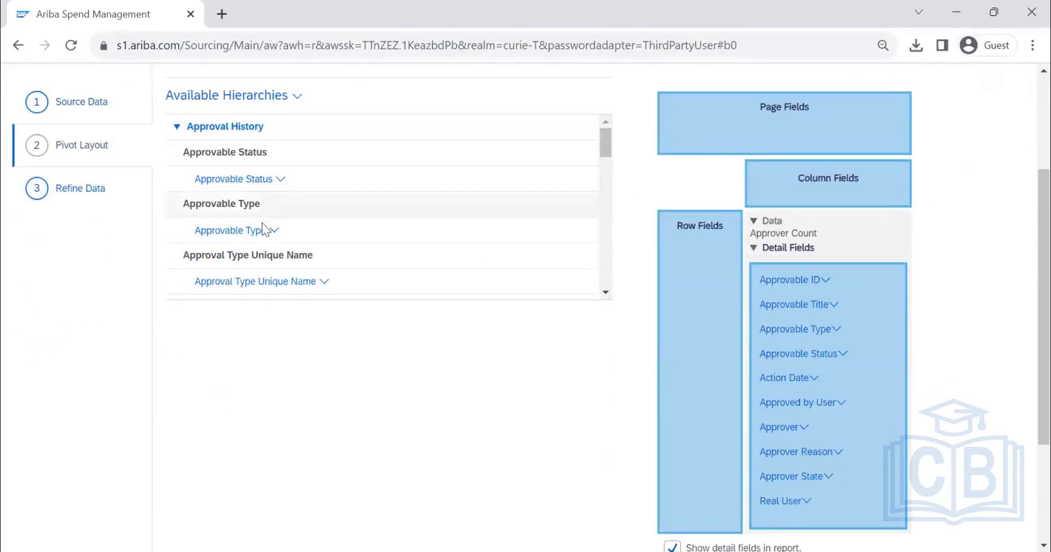
scroll(306, 225, down, 2)
scroll(310, 262, down, 5)
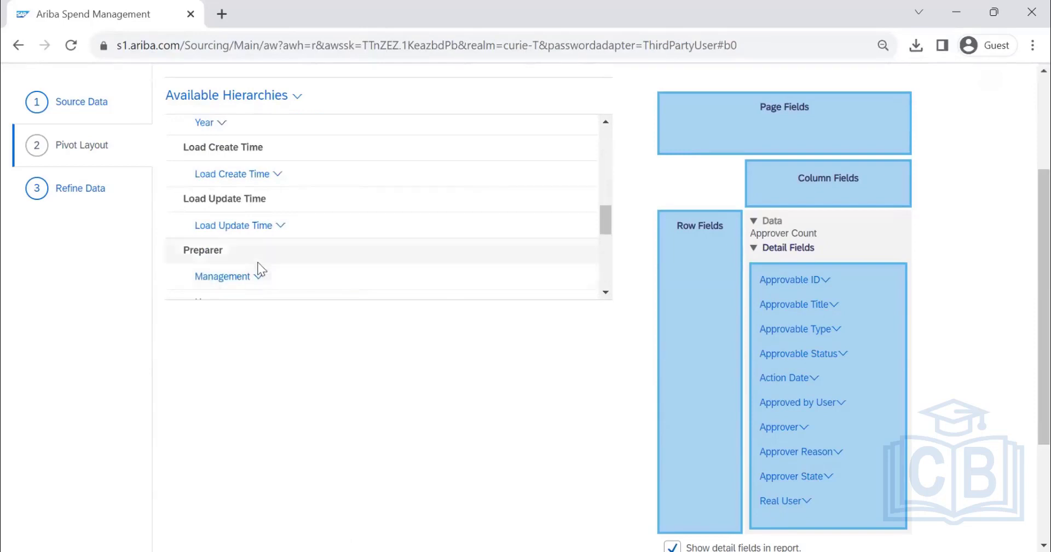
scroll(244, 237, down, 3)
scroll(235, 247, up, 3)
scroll(232, 253, down, 1)
scroll(232, 247, down, 1)
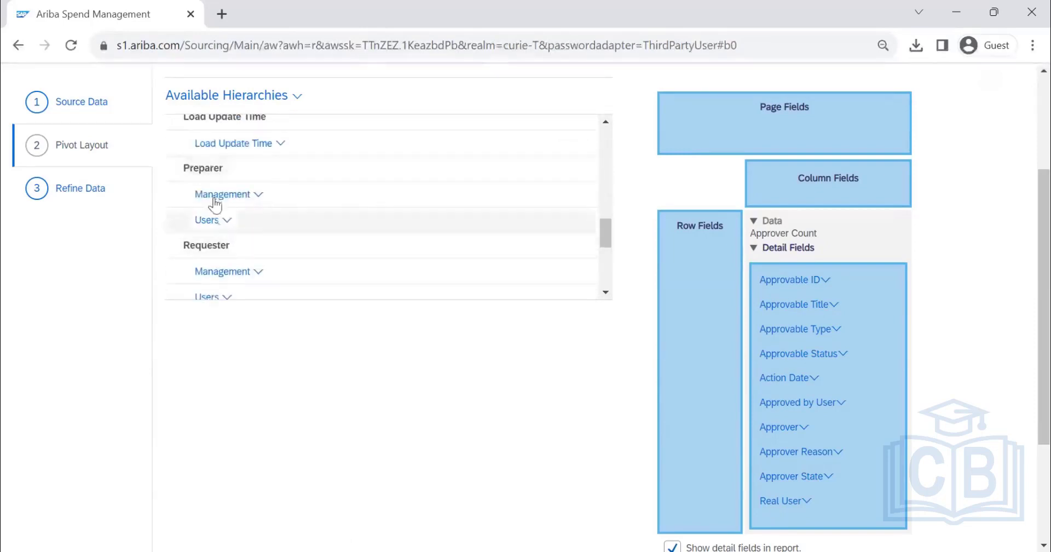
scroll(229, 242, down, 2)
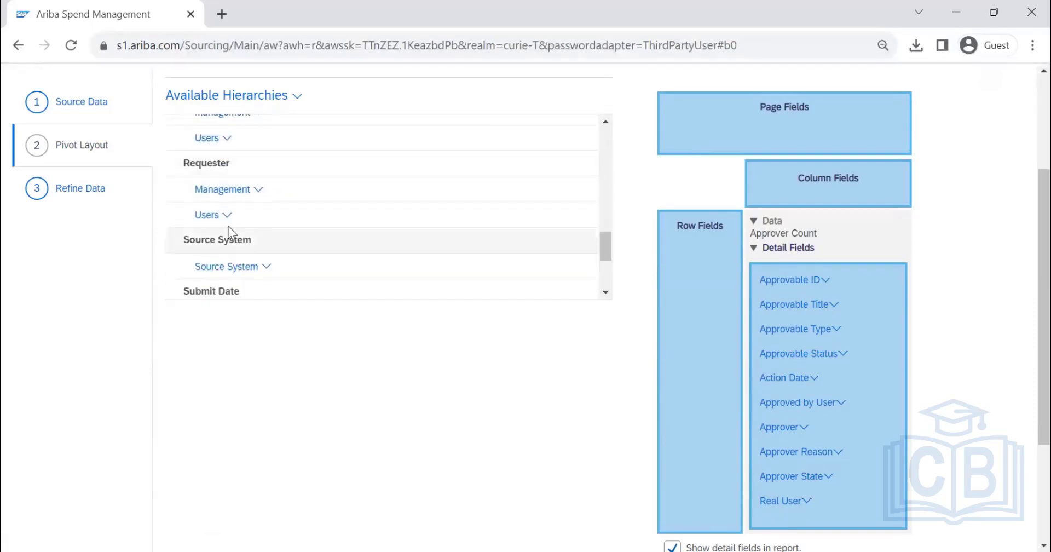
scroll(284, 244, down, 2)
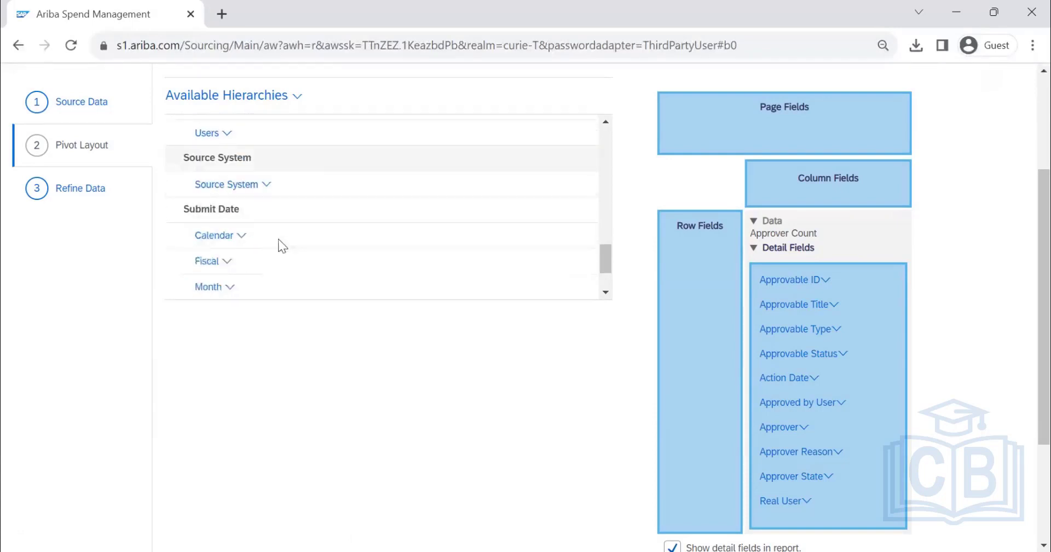
scroll(256, 249, down, 4)
scroll(258, 260, up, 10)
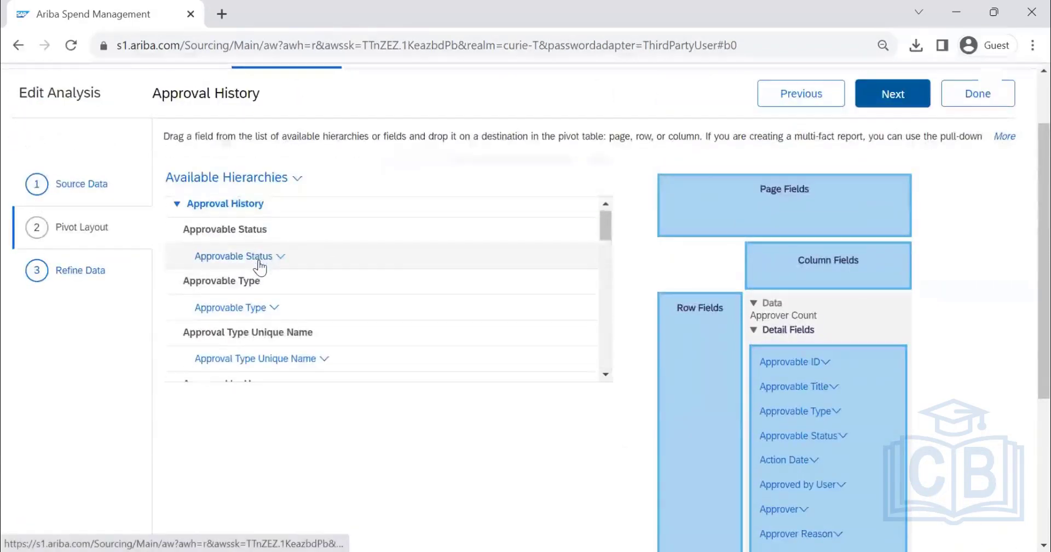
scroll(258, 264, down, 6)
scroll(792, 348, down, 1)
scroll(792, 348, down, 3)
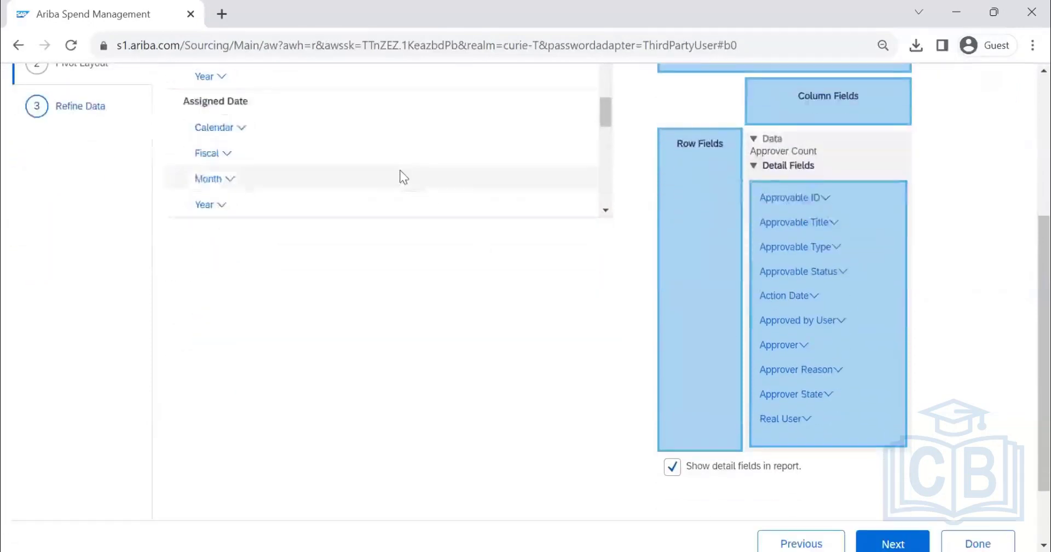
scroll(398, 166, down, 5)
scroll(396, 169, down, 3)
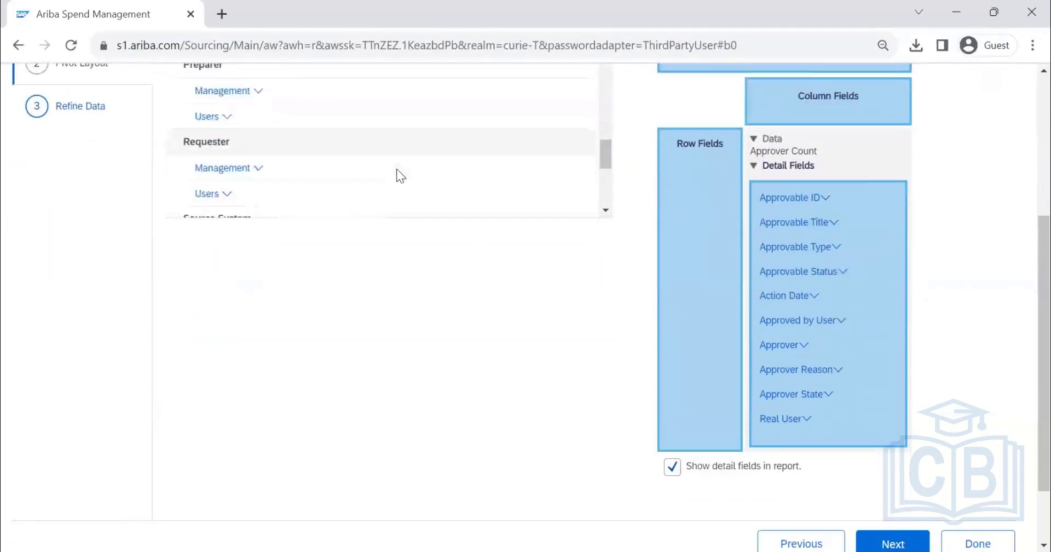
Step: Add the Users hierarchy under Preparer to the pivot layout as a page field
scroll(396, 169, up, 3)
scroll(396, 175, down, 3)
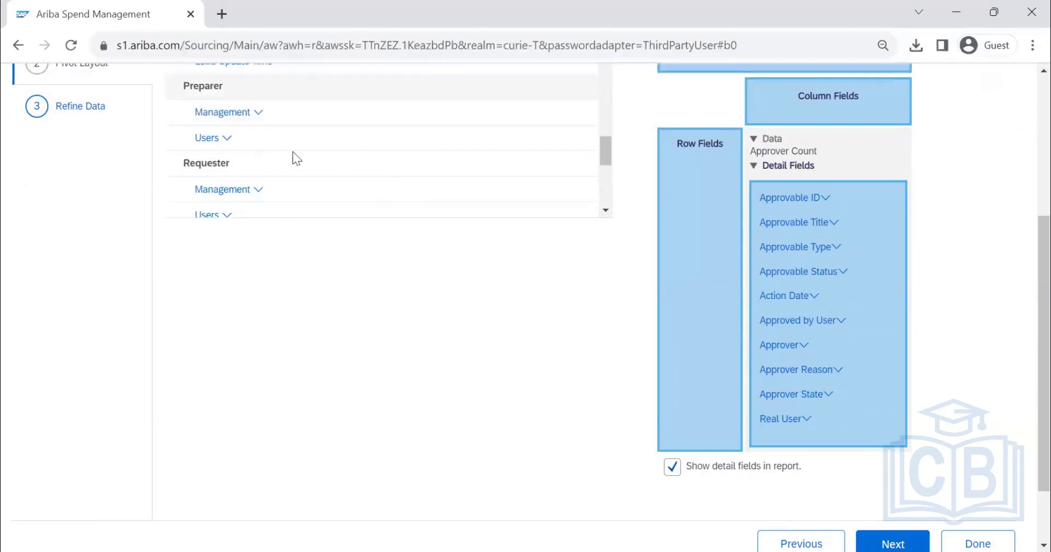
click(224, 141)
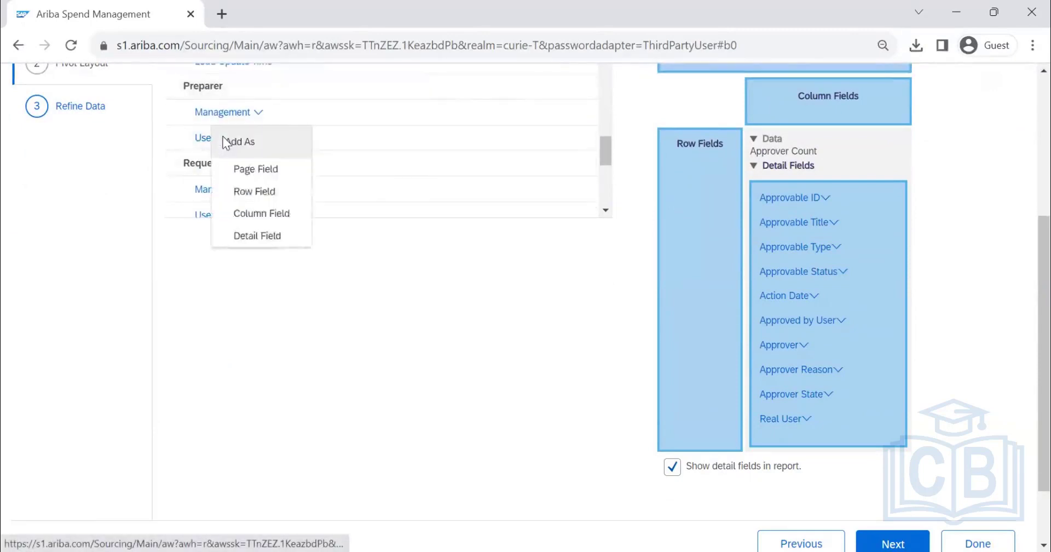
click(253, 170)
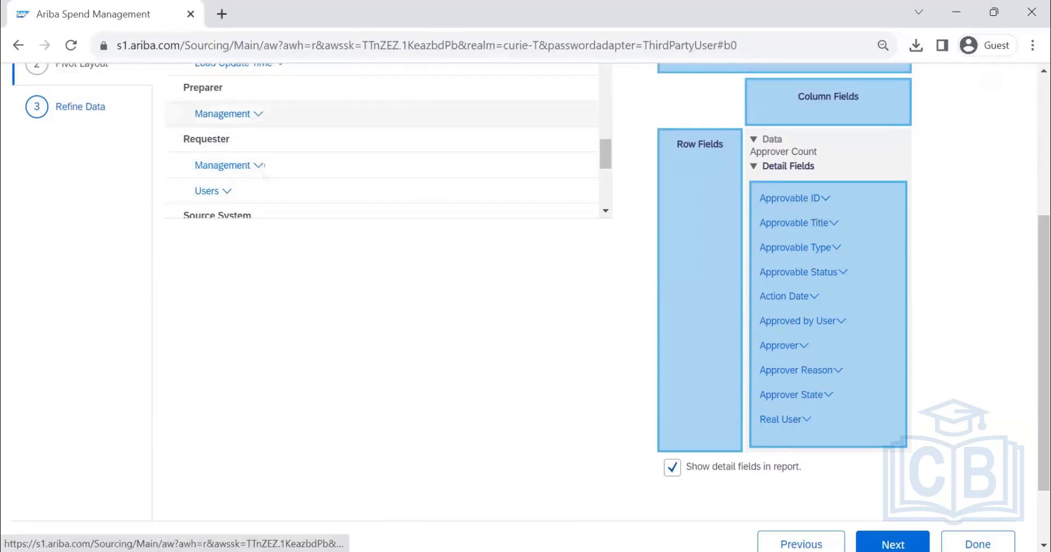
Step: Add the Users hierarchy under Requester as a row field, and view its move options without changing its placement
click(228, 193)
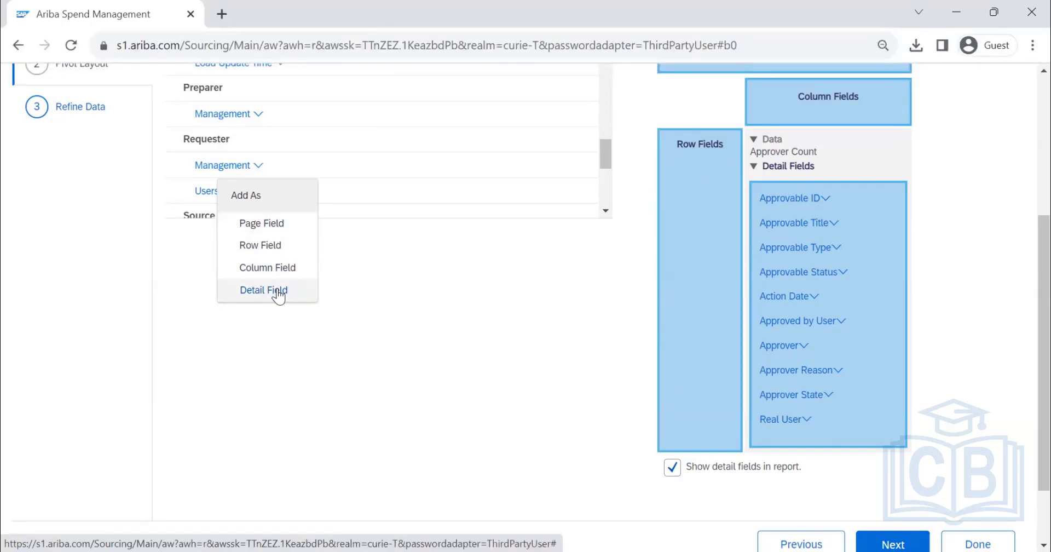
click(270, 250)
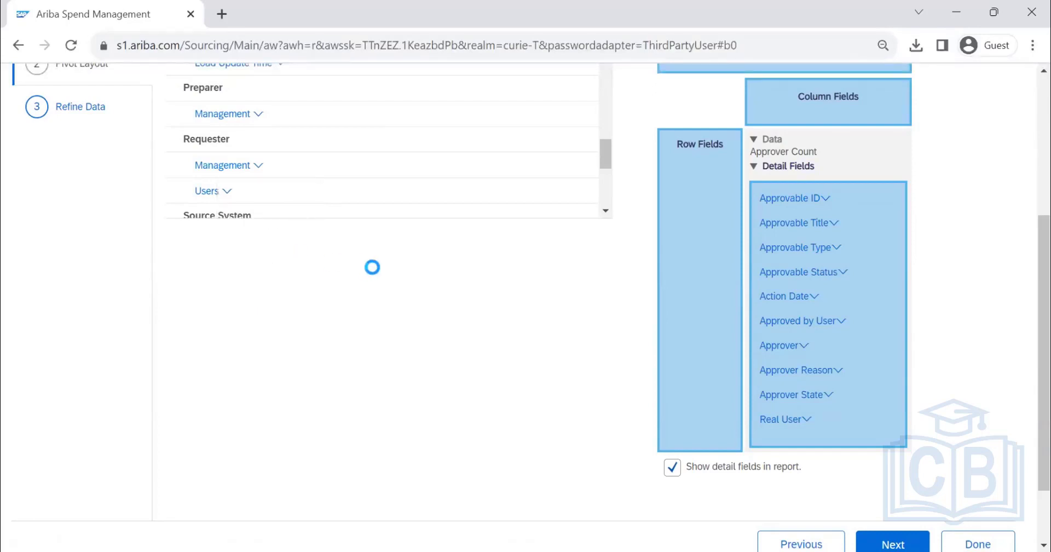
click(713, 167)
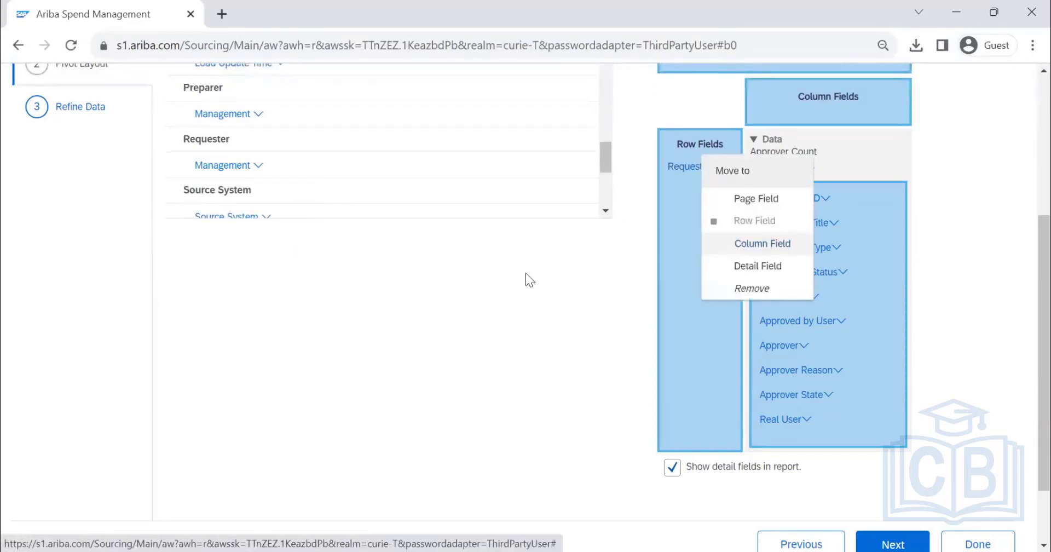
click(525, 273)
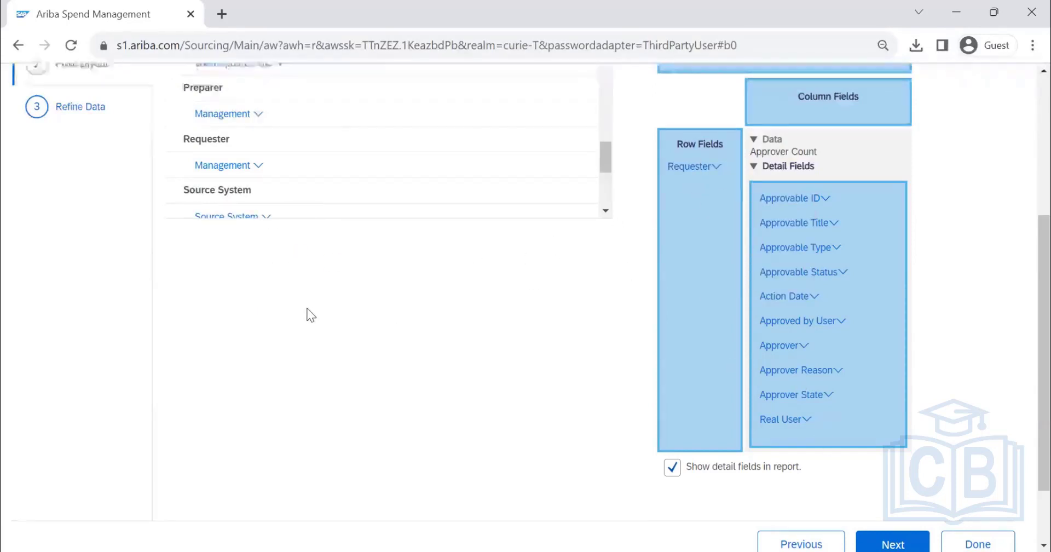
Step: Switch the pivot layout's source list from hierarchies to Available Fields and examine the fields it offers
scroll(323, 322, up, 5)
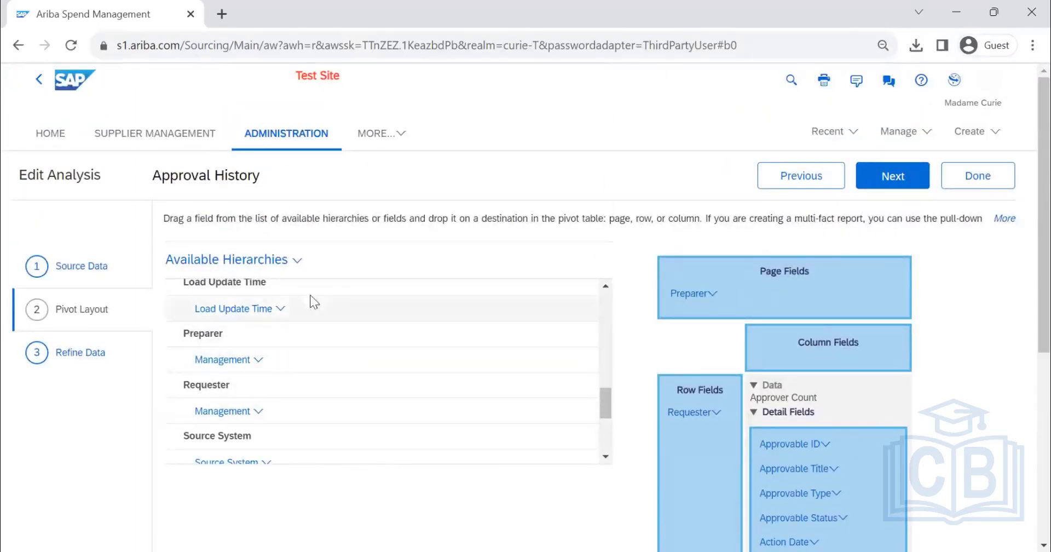
click(297, 260)
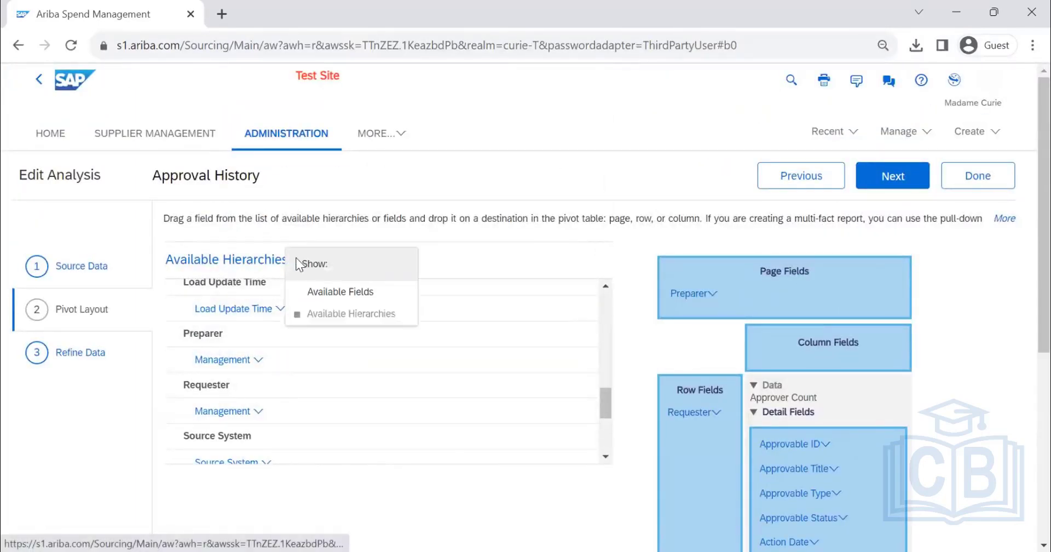
click(329, 292)
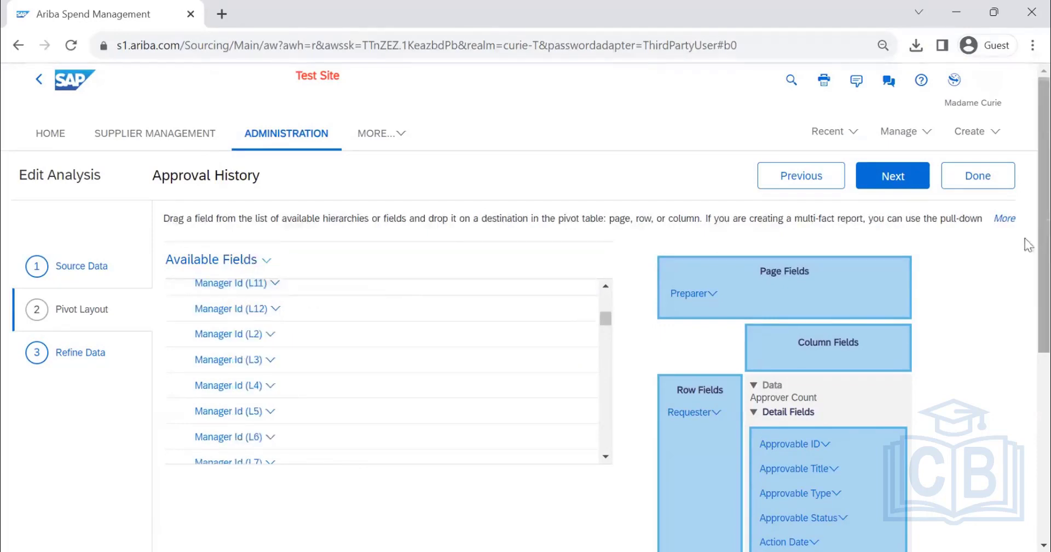
scroll(1028, 304, down, 2)
scroll(331, 271, up, 5)
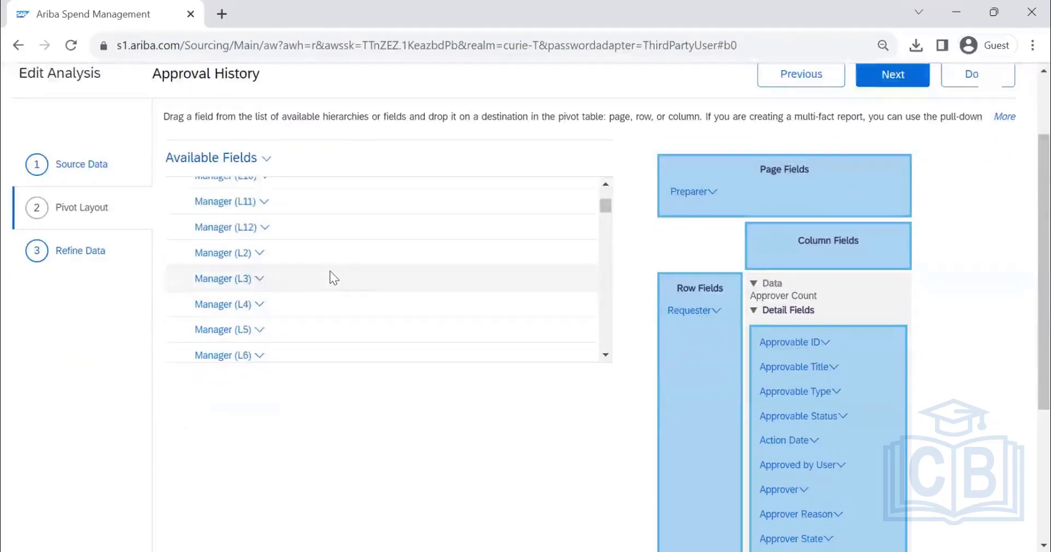
scroll(280, 288, down, 15)
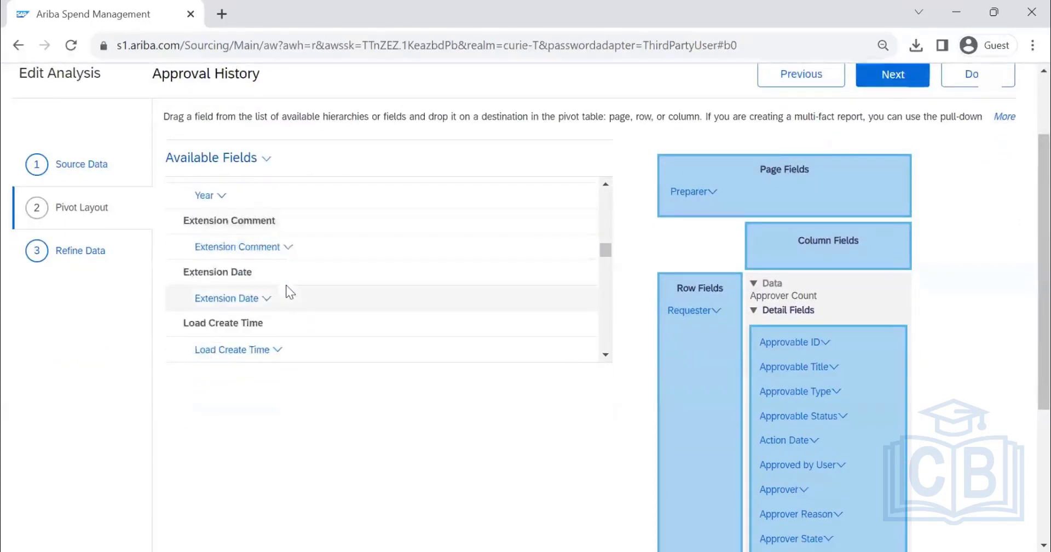
Step: Examine the Available Fields under Requester, including the cost center and manager fields, and proceed to the Refine Data stage
scroll(286, 291, down, 10)
scroll(286, 291, up, 3)
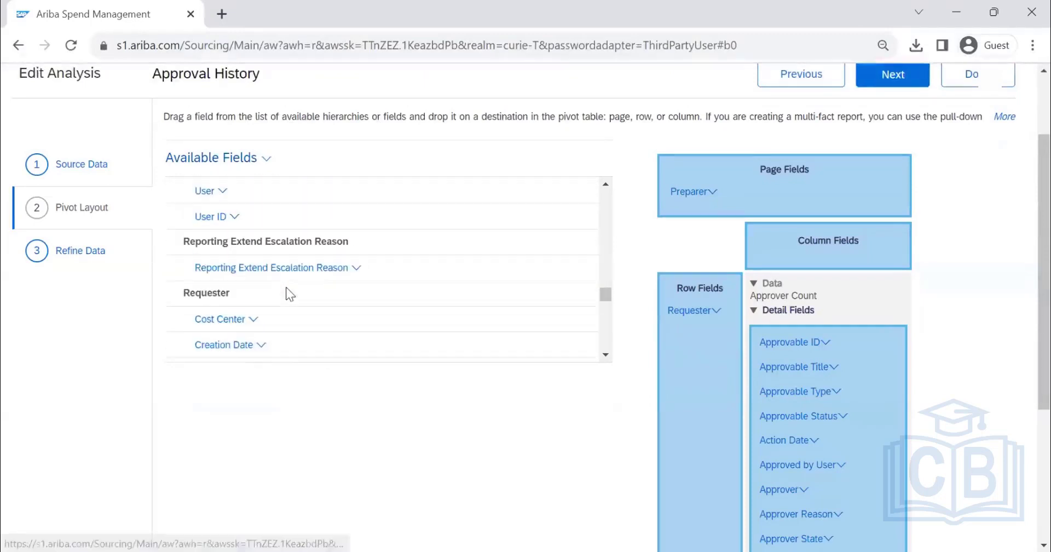
scroll(286, 288, down, 2)
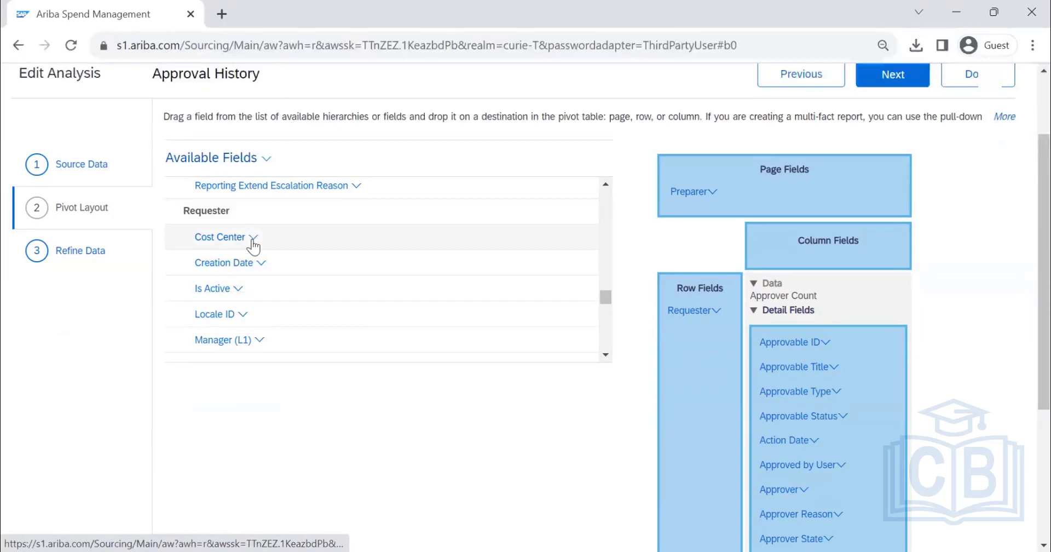
scroll(264, 271, down, 3)
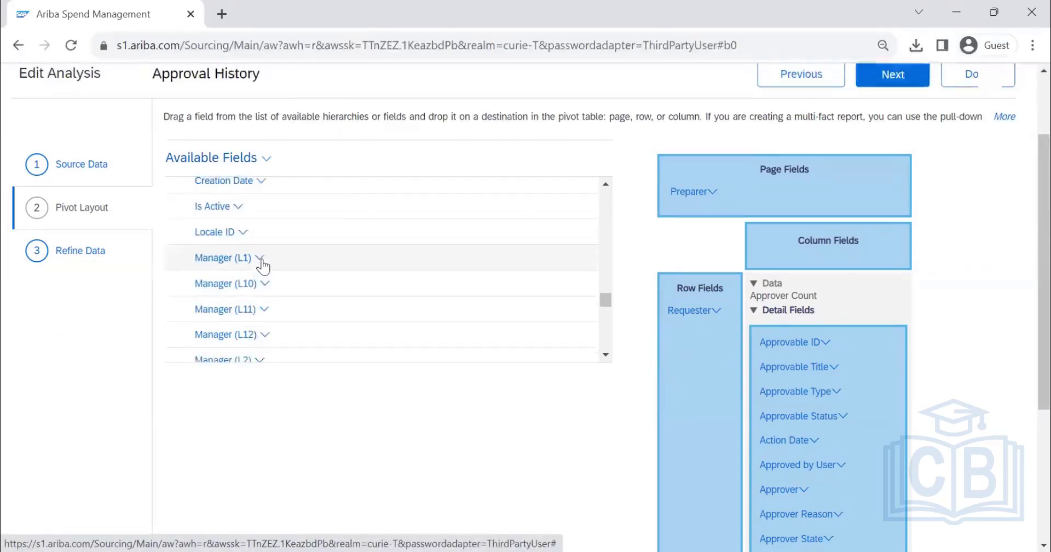
scroll(263, 269, down, 20)
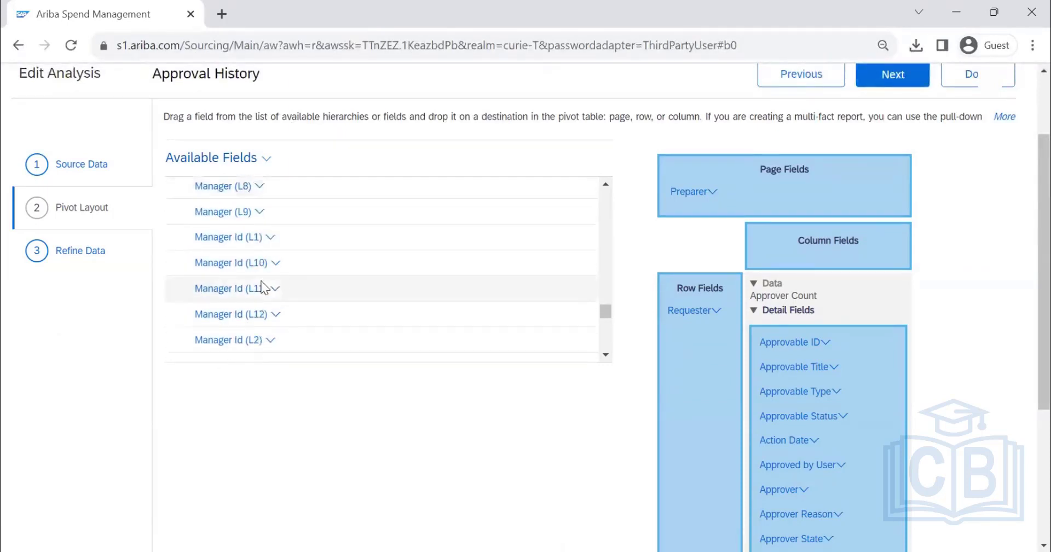
scroll(264, 282, down, 10)
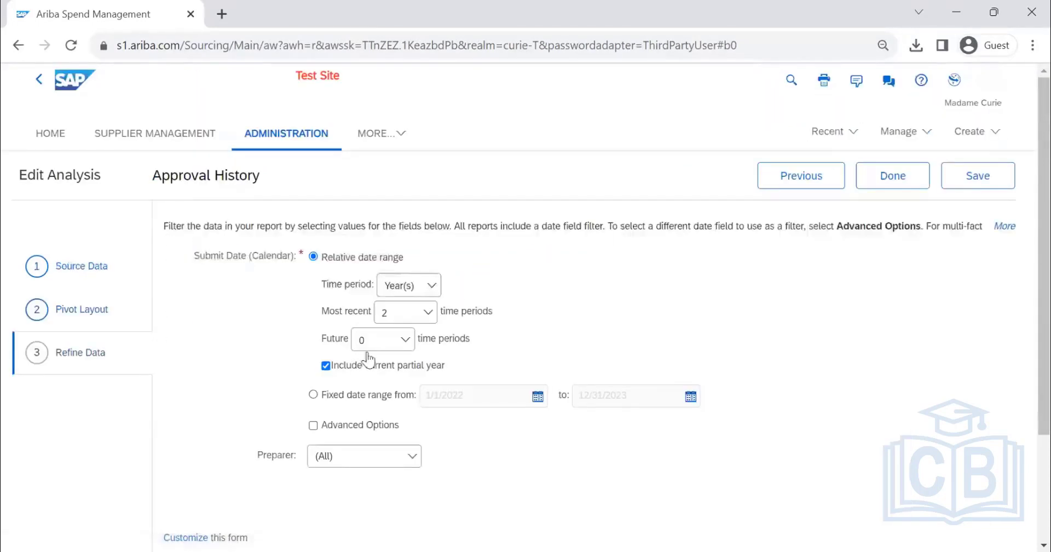
Step: Filter Submit Date by the fixed range 1/1/2022 to 12/31/2023, enable Advanced Options and view the date fields available for refining
scroll(924, 294, down, 2)
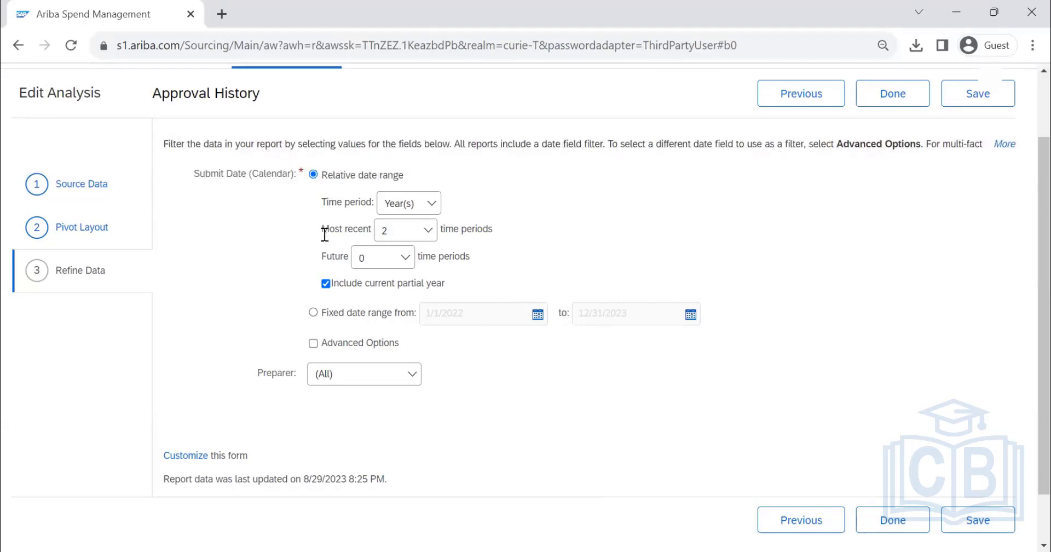
click(314, 313)
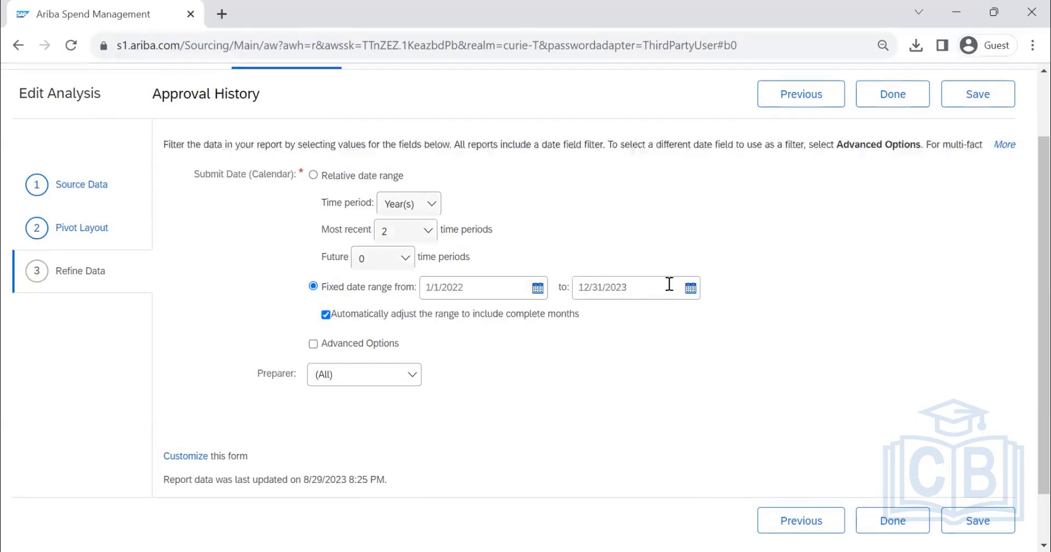
click(313, 343)
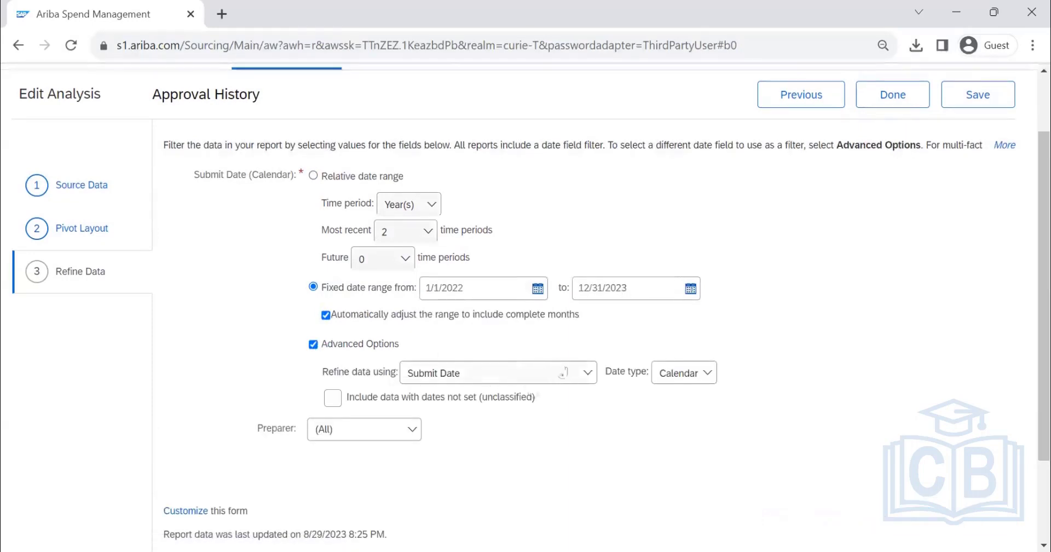
click(539, 372)
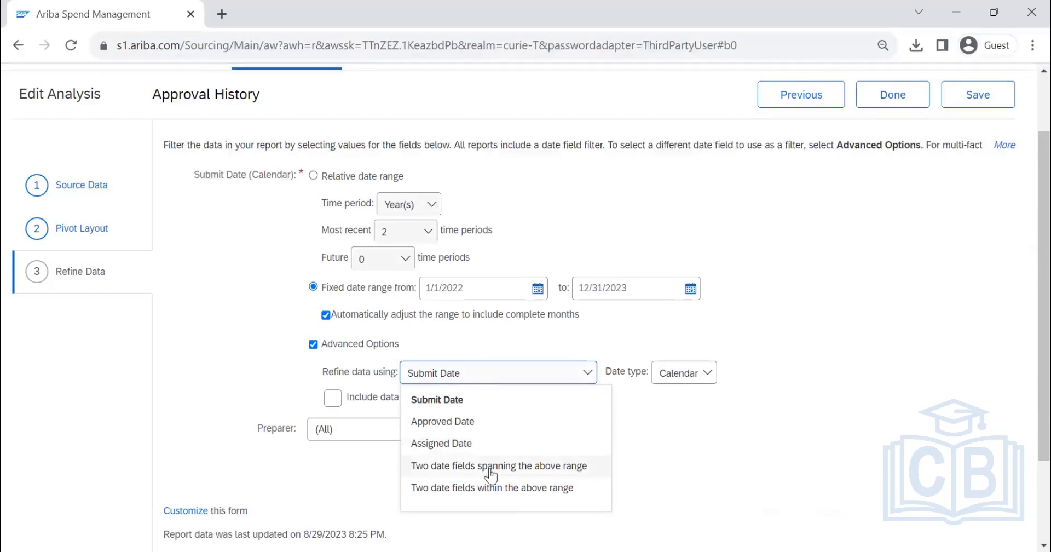
click(728, 441)
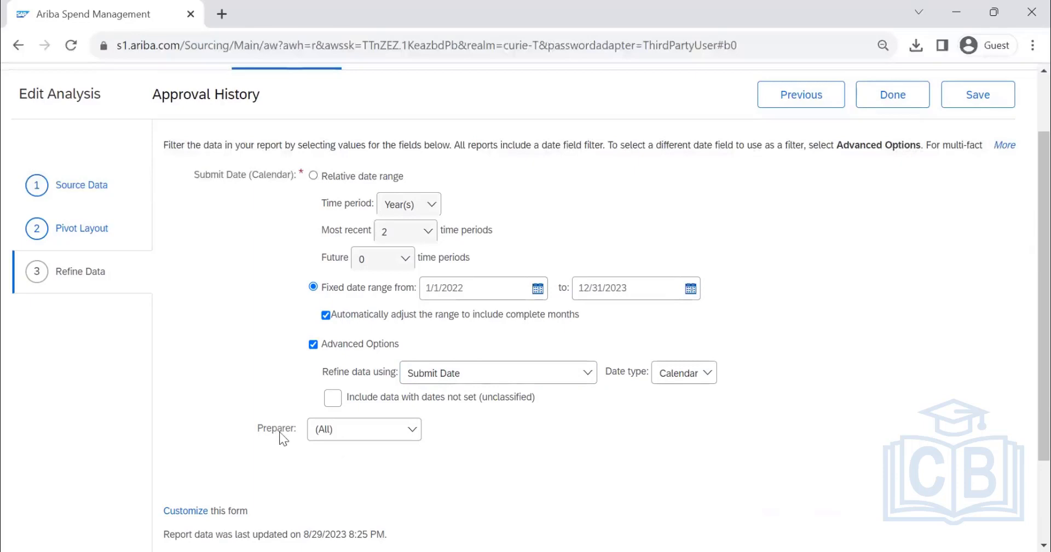
Step: Open the selection of other users for the Preparer filter and search for users containing "buyer"
scroll(294, 437, down, 3)
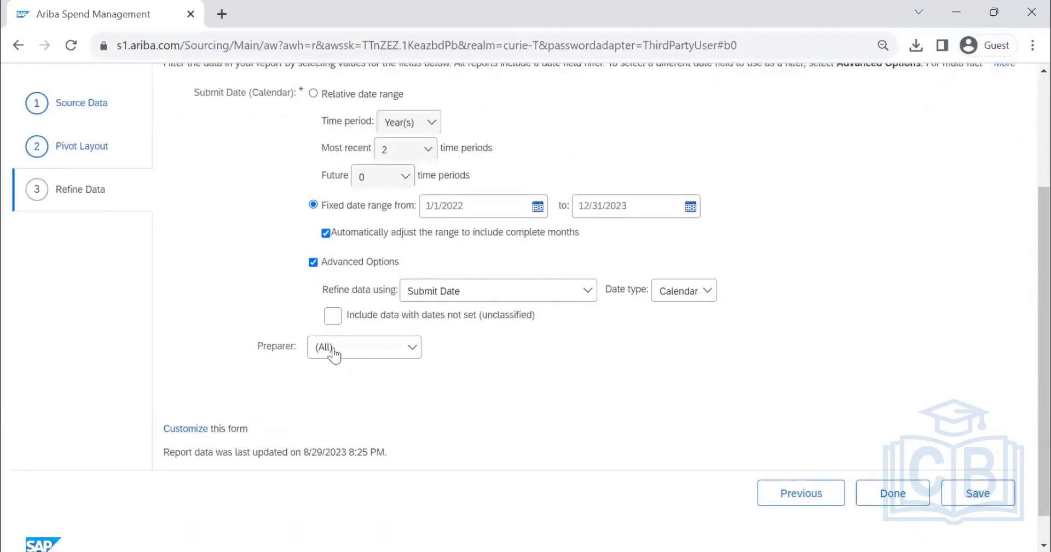
click(356, 351)
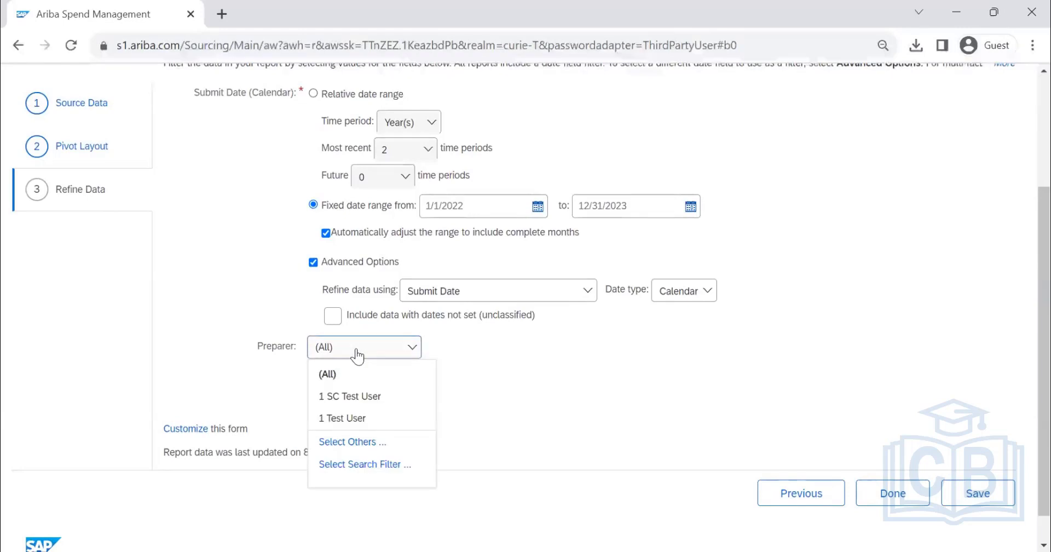
click(369, 441)
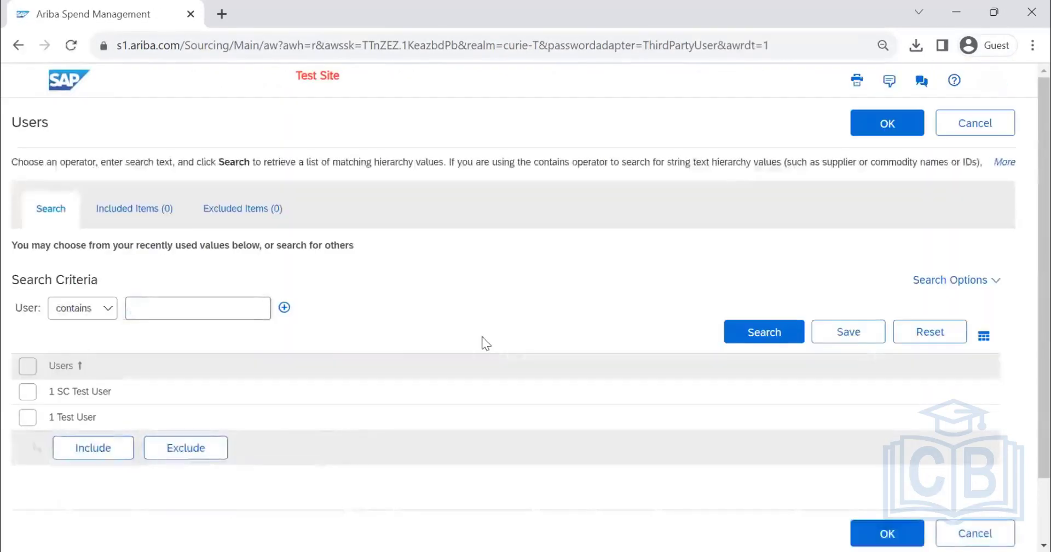
text(buyer)
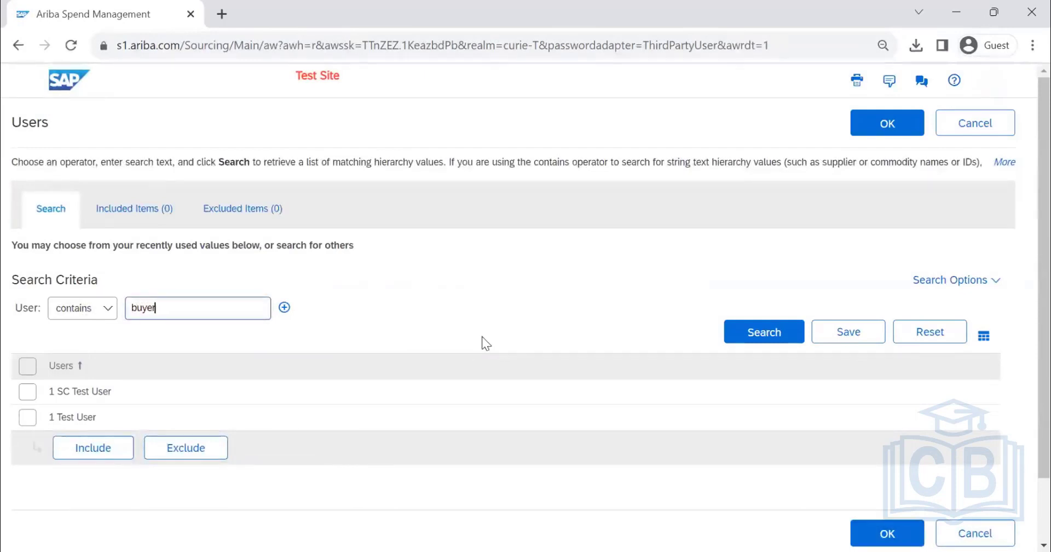
click(778, 333)
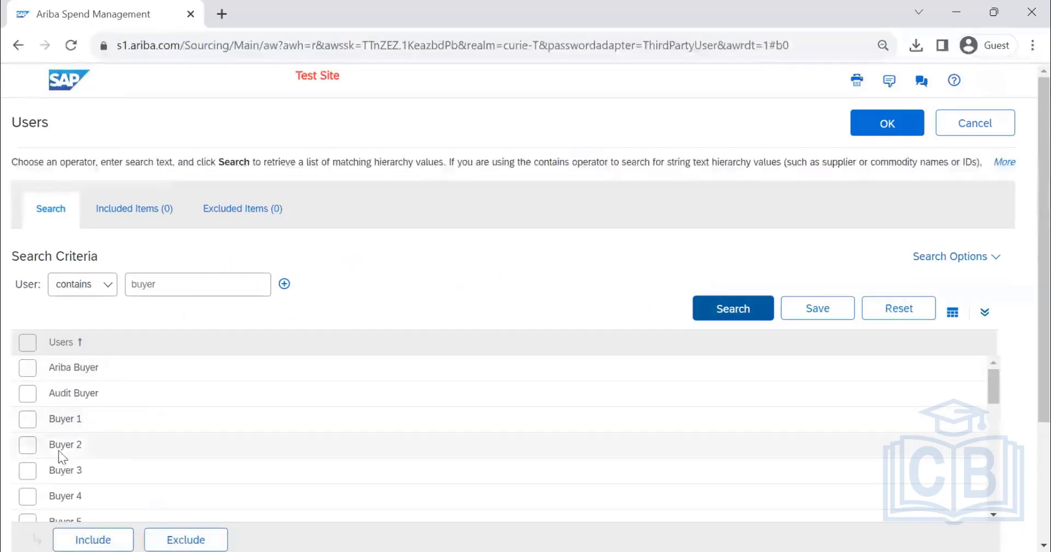
Step: Include Buyer 7 as the Preparer filter value and accept the user selection
scroll(61, 459, down, 3)
click(27, 491)
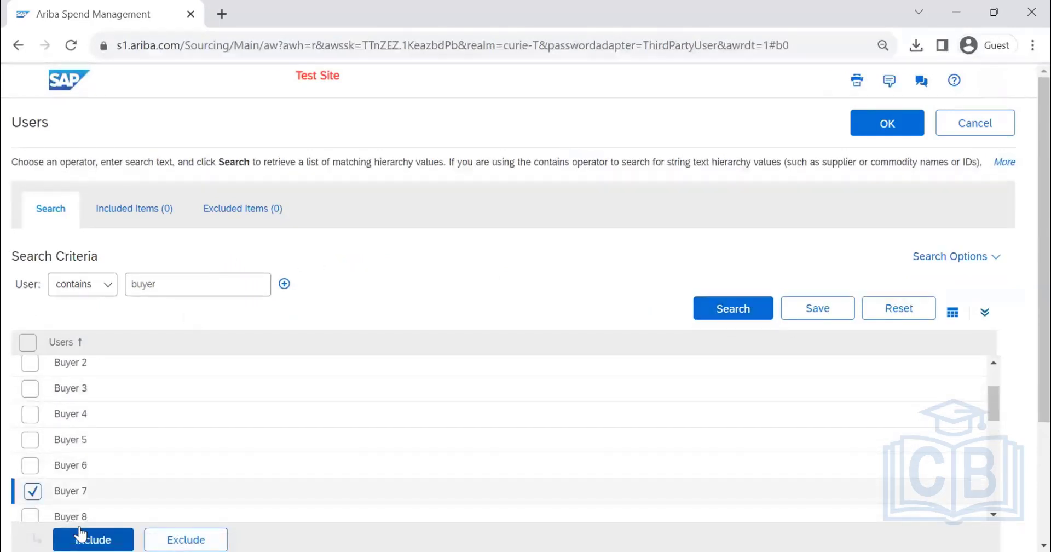
click(93, 539)
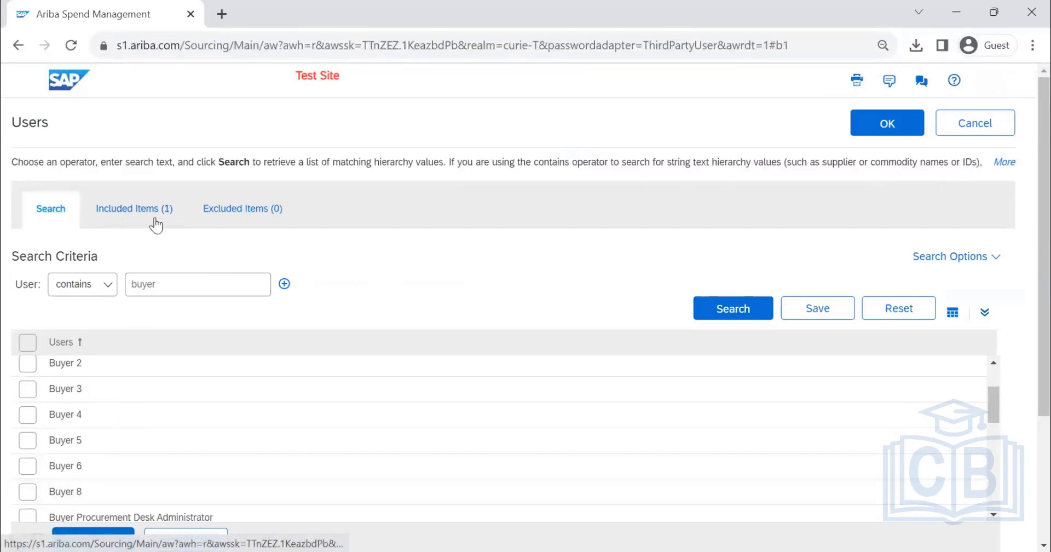
click(886, 124)
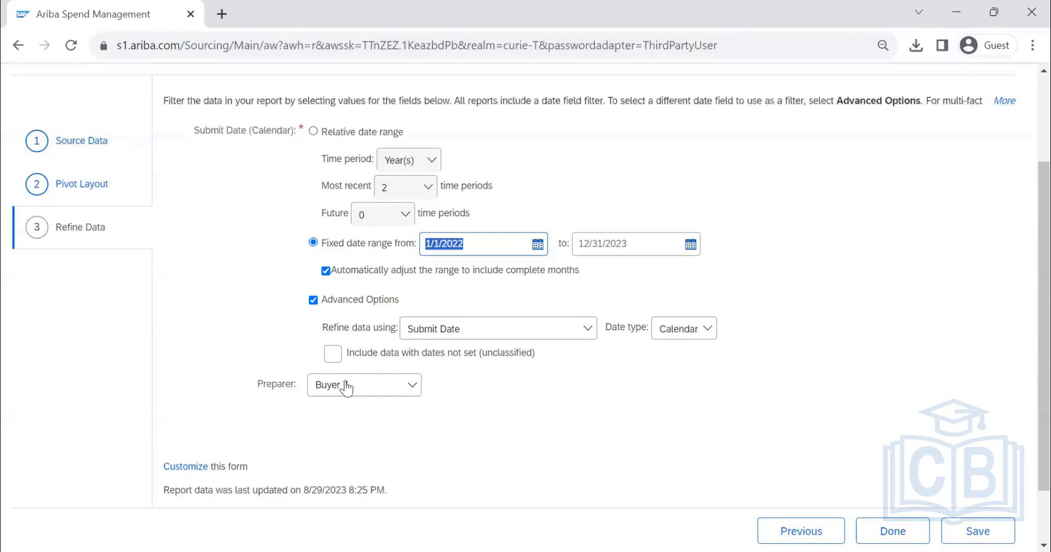
Step: Finish the report edit and examine the Approval History rows returned for the chosen Preparer
scroll(615, 314, up, 3)
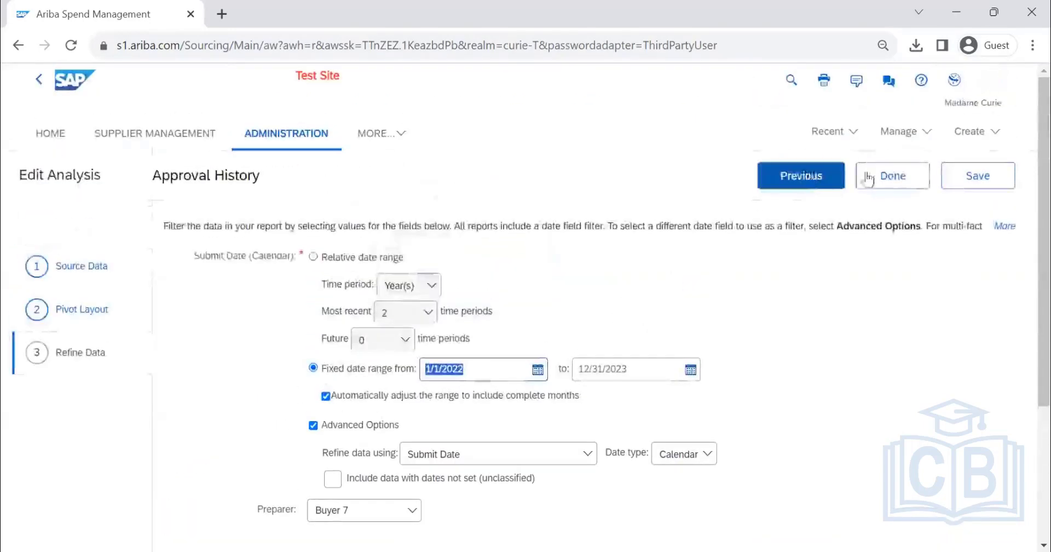
click(890, 174)
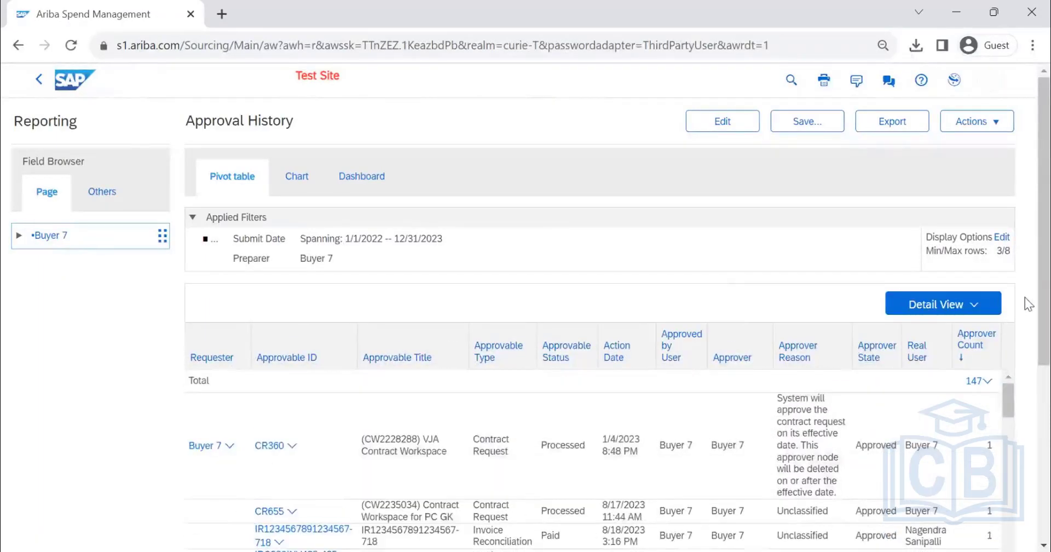
scroll(1024, 383, down, 4)
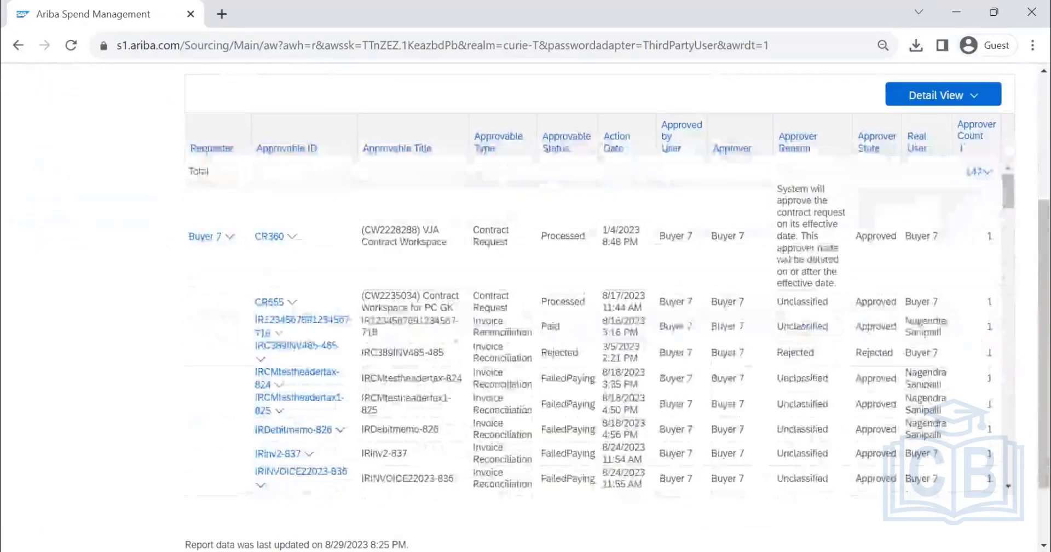
scroll(368, 284, down, 5)
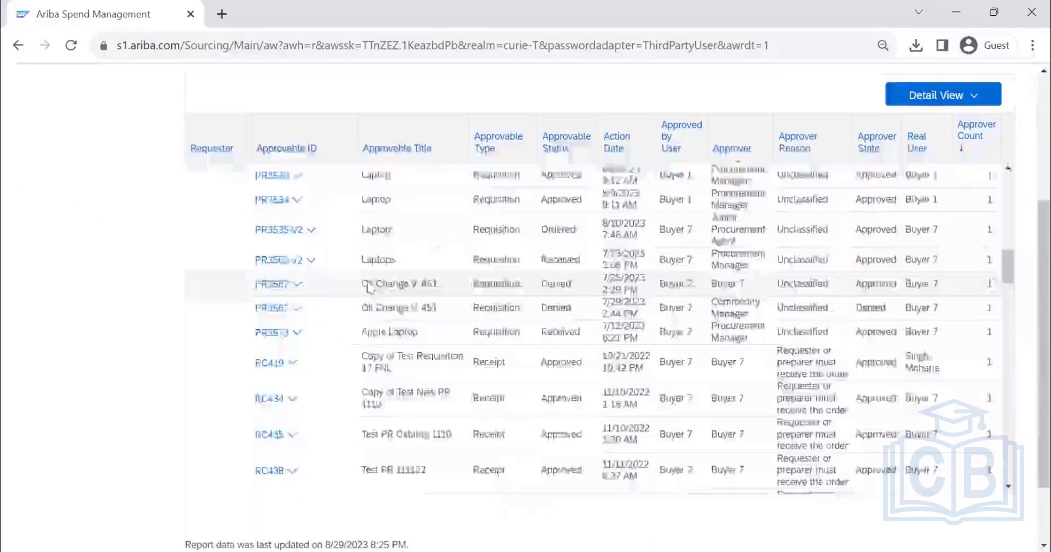
scroll(367, 284, down, 10)
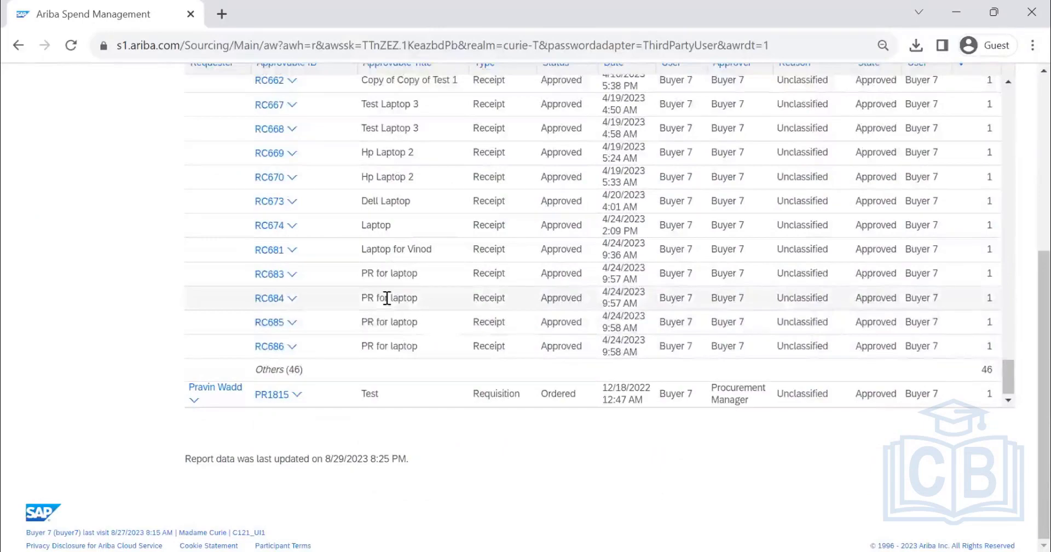
scroll(786, 183, up, 15)
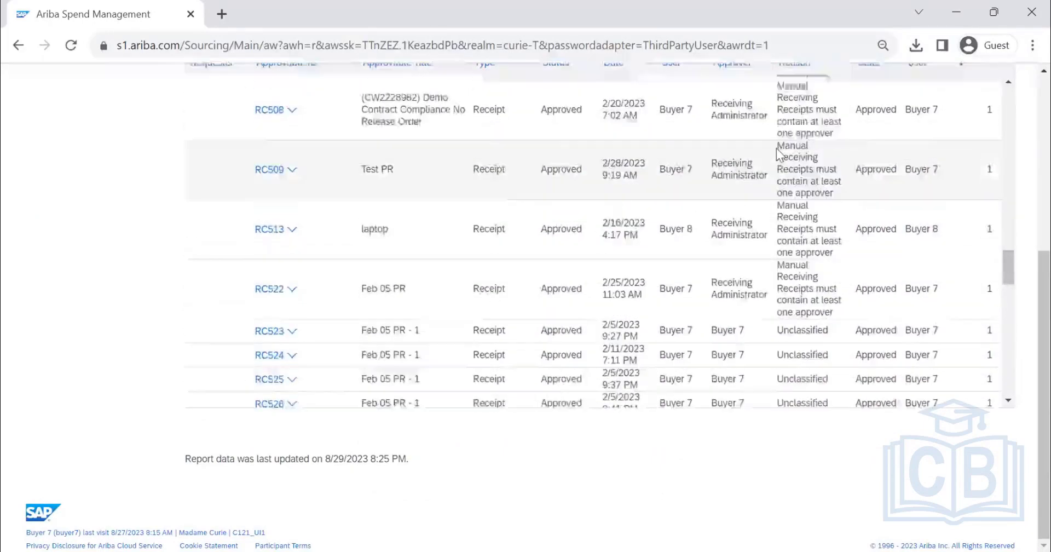
scroll(776, 161, up, 10)
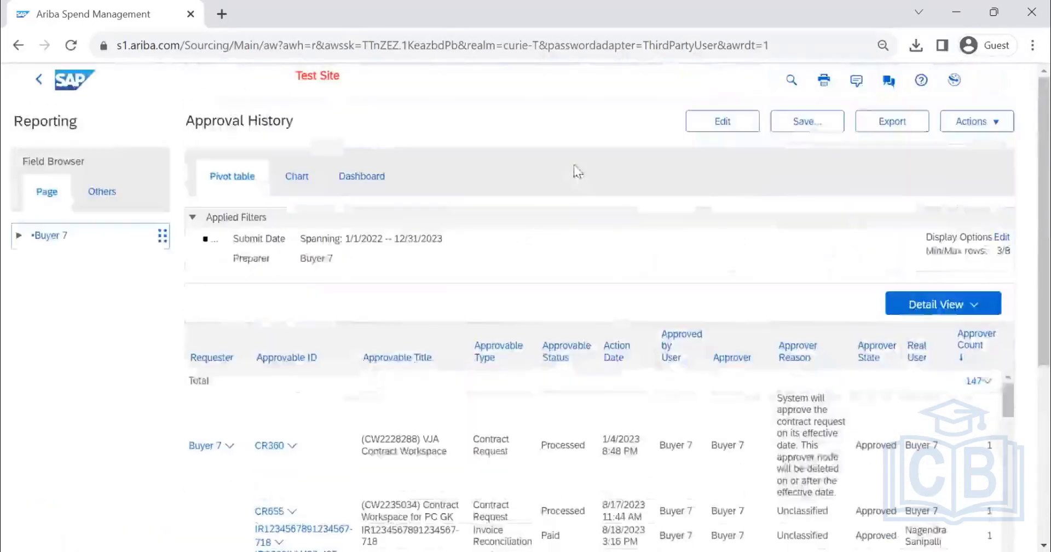
Step: Edit the report again, set the Preparer filter to (All) and run the report
click(755, 129)
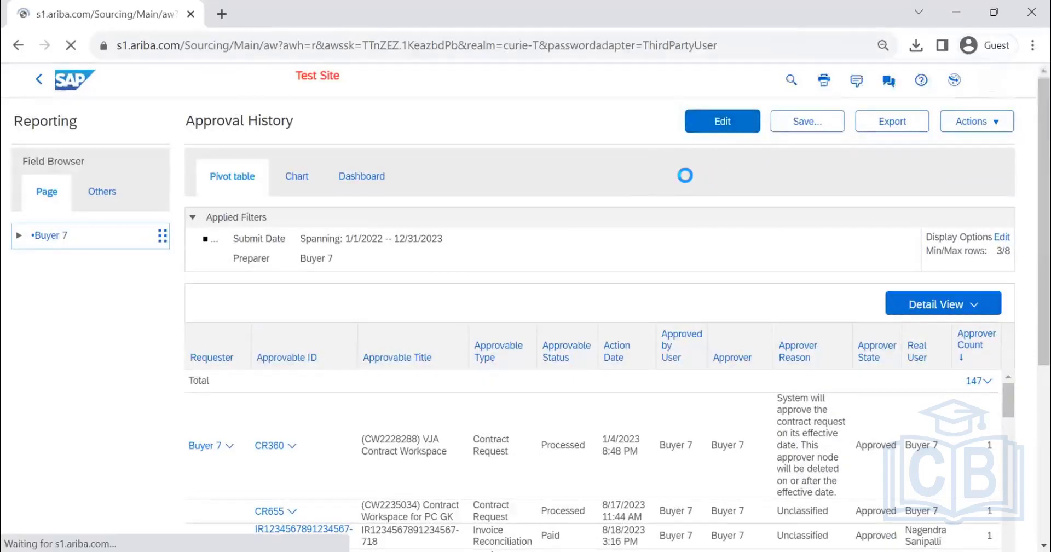
scroll(437, 379, down, 1)
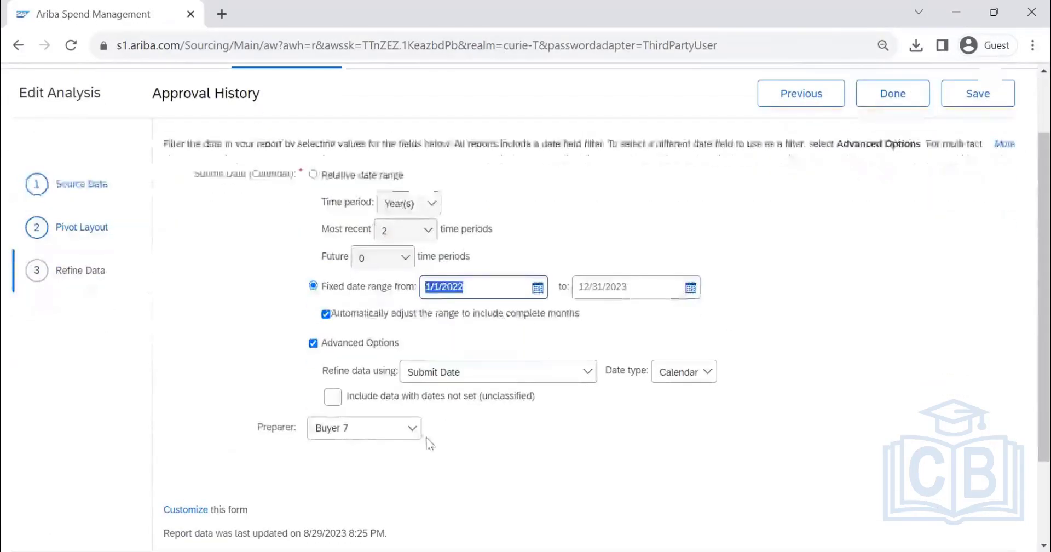
click(412, 428)
click(381, 456)
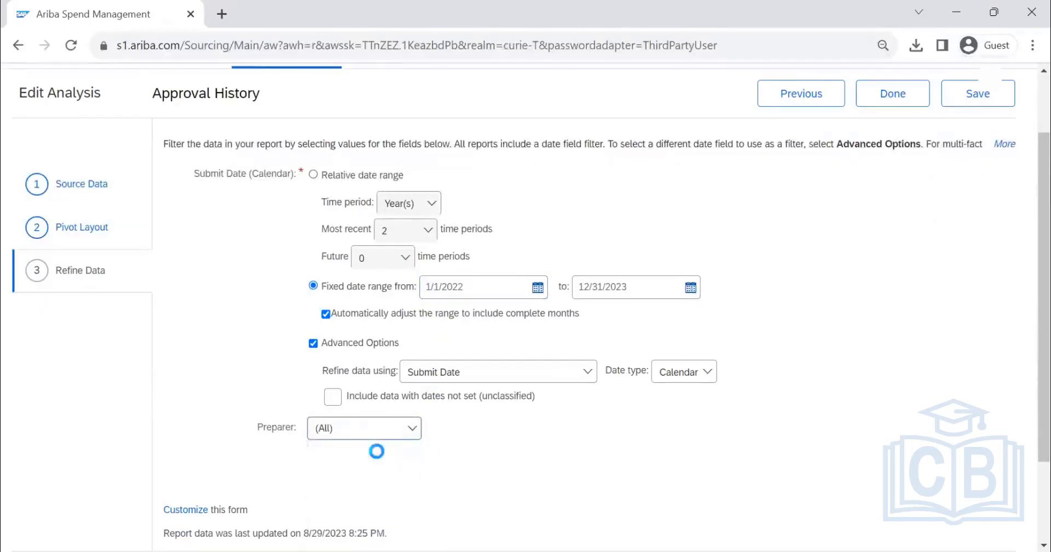
click(893, 94)
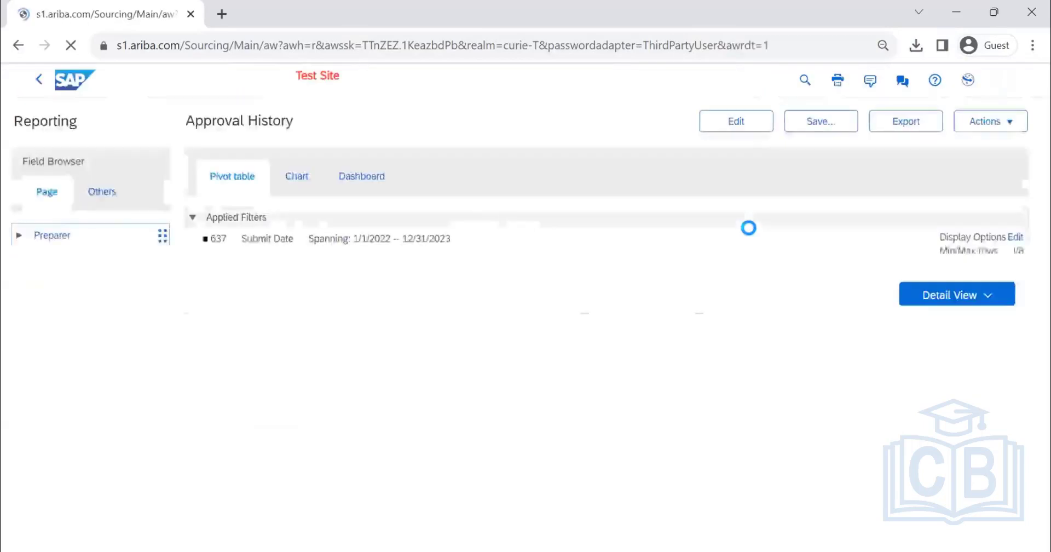
Step: Examine the approval rows of all preparers in the detail view, down to the end of the pivot table
click(971, 300)
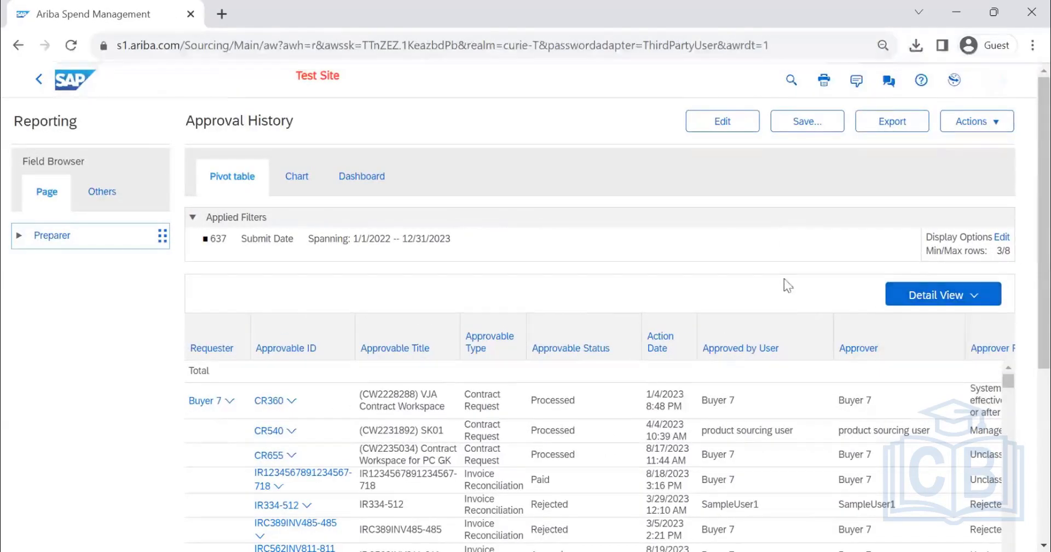
scroll(782, 279, down, 5)
scroll(781, 217, down, 15)
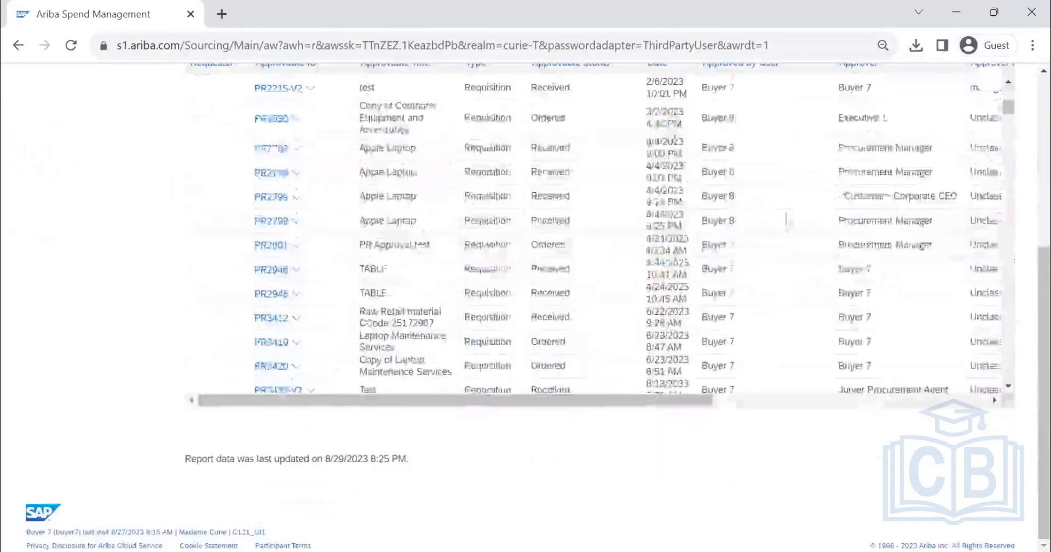
scroll(1025, 236, down, 15)
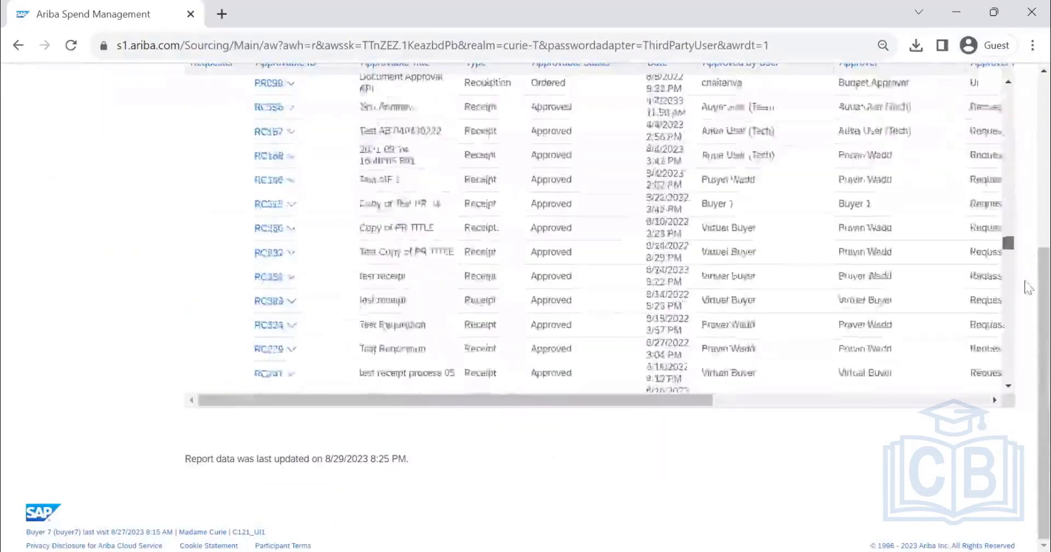
scroll(1027, 312, down, 5)
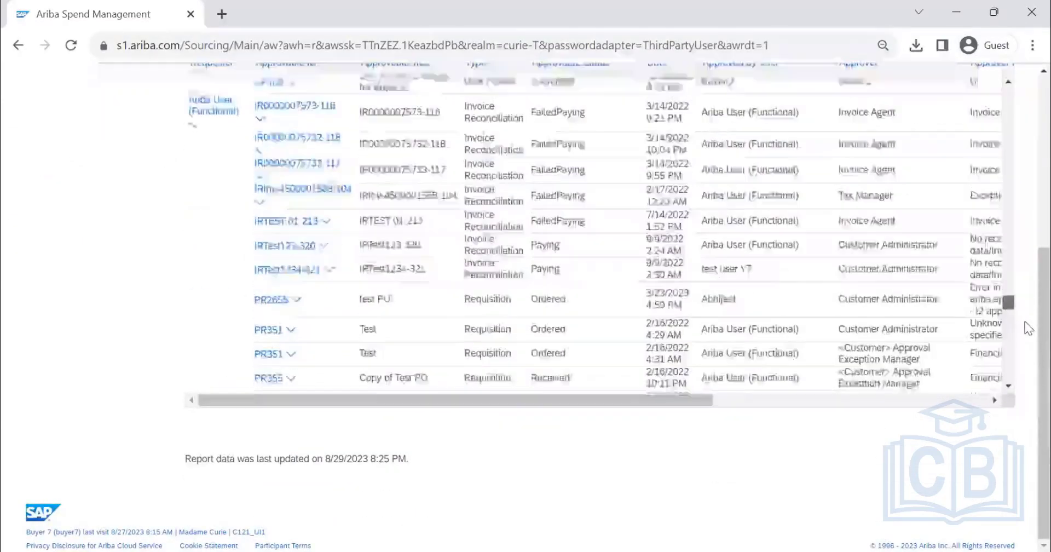
scroll(1028, 356, down, 10)
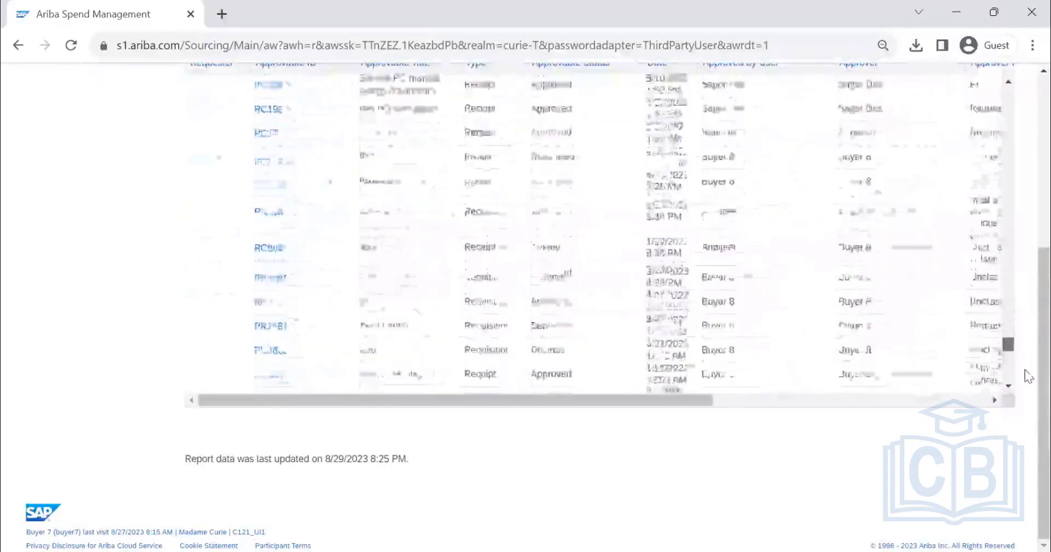
scroll(406, 311, down, 5)
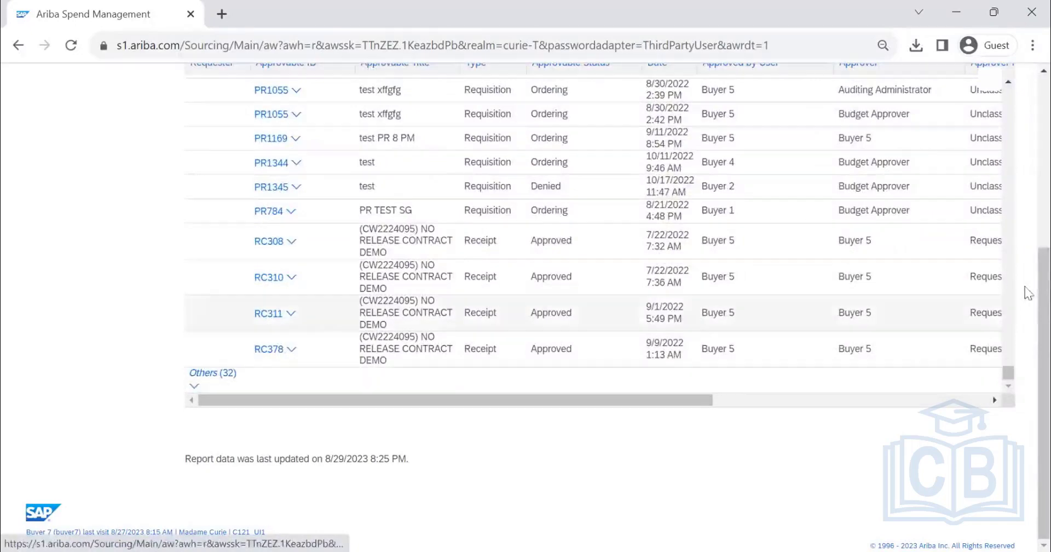
Step: Leave the Approval History report and name the copy offered for saving DEMO REPORTS
drag(1008, 374, 992, 105)
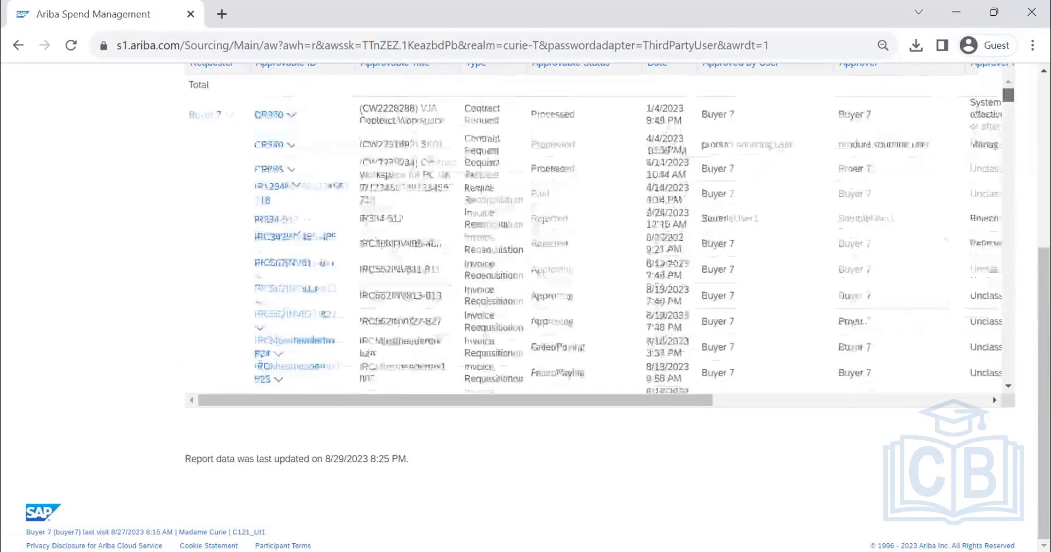
scroll(950, 100, up, 5)
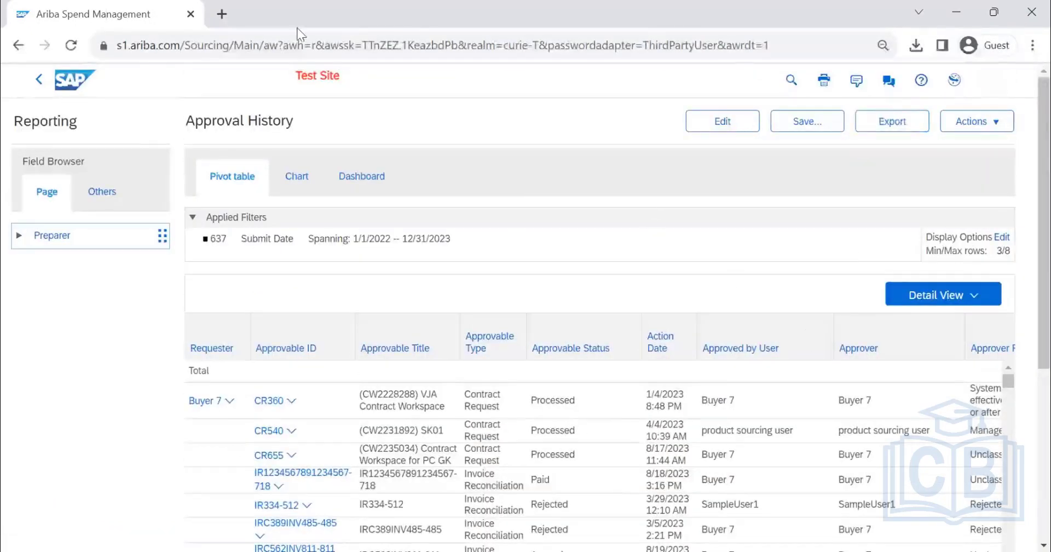
click(38, 81)
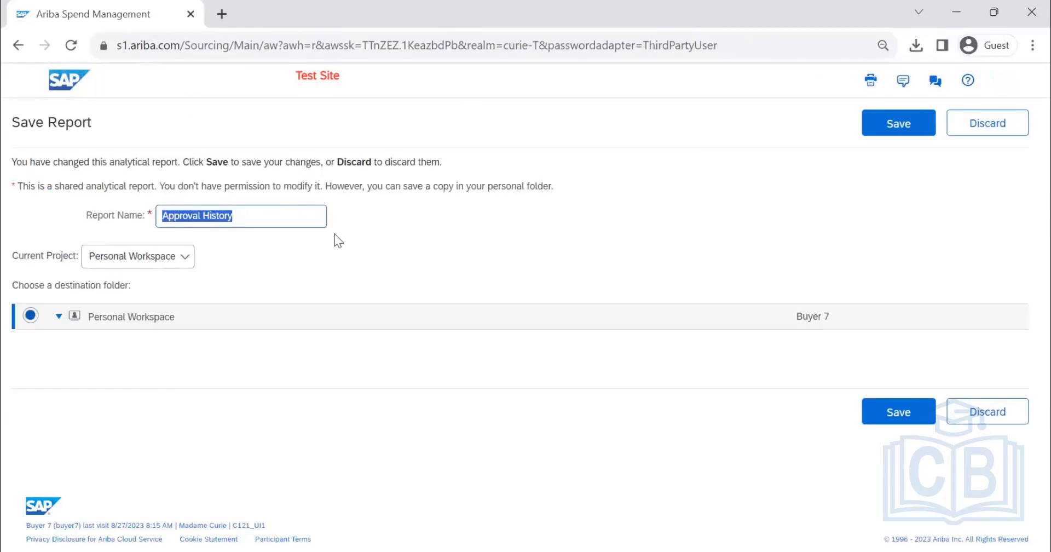
text(DEMO )
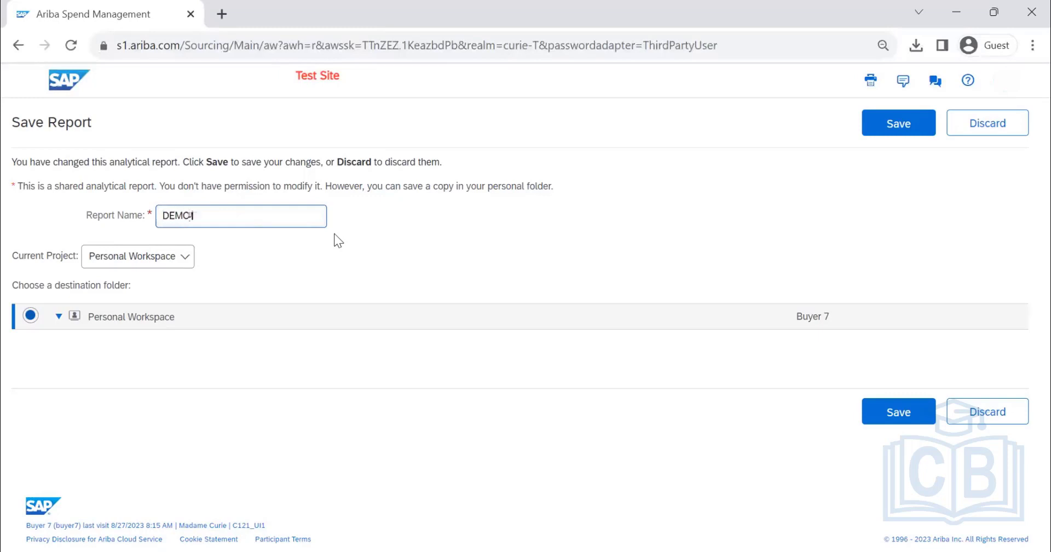
text(REPORTS)
Step: Set the current project to Public Reports and choose its second listed subfolder as the destination
click(116, 267)
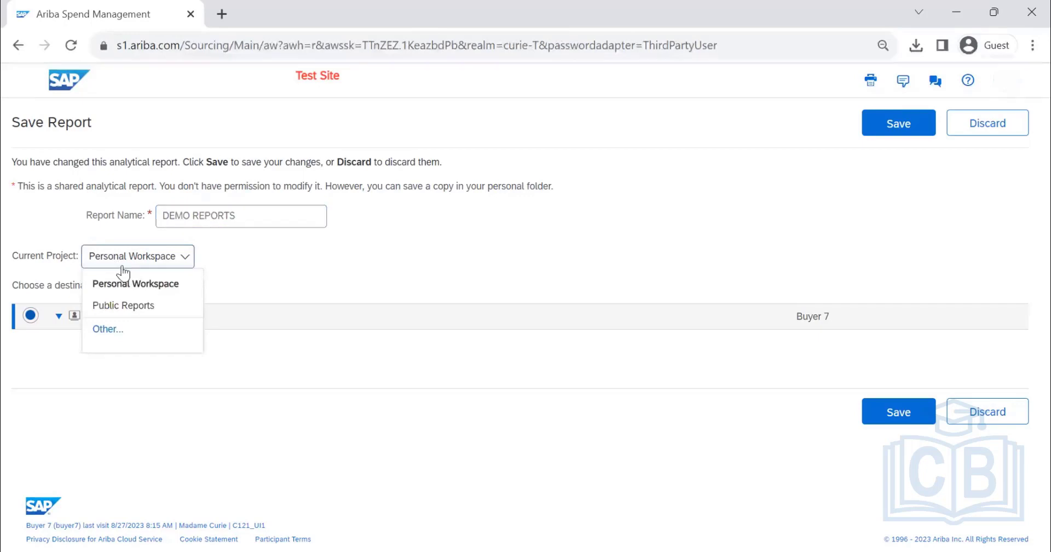
click(135, 314)
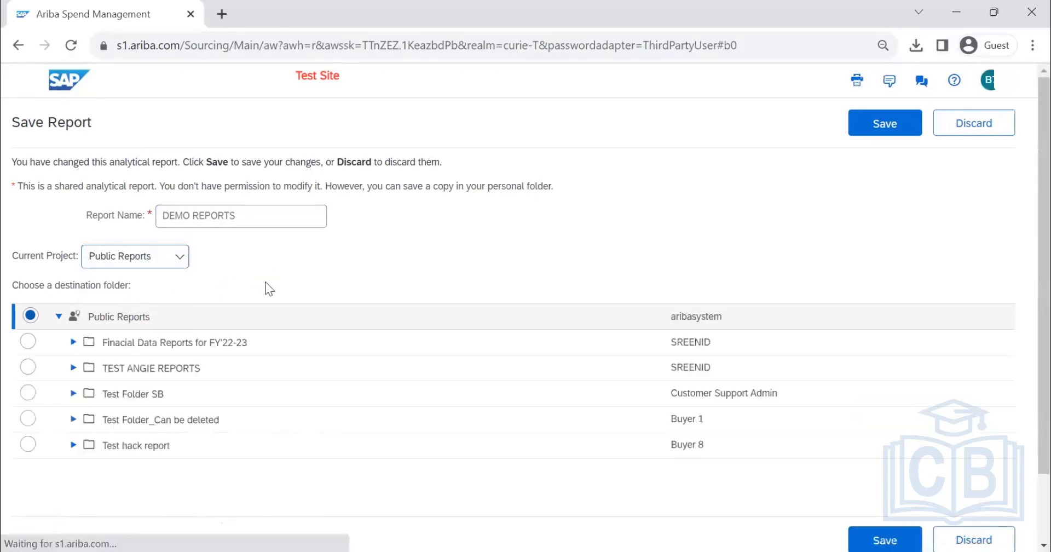
scroll(175, 394, down, 2)
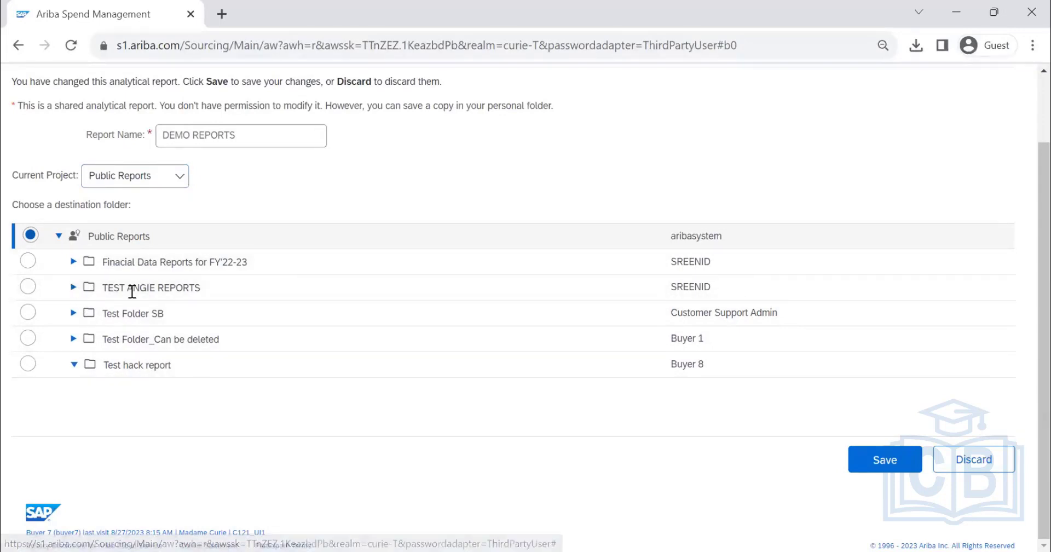
click(28, 286)
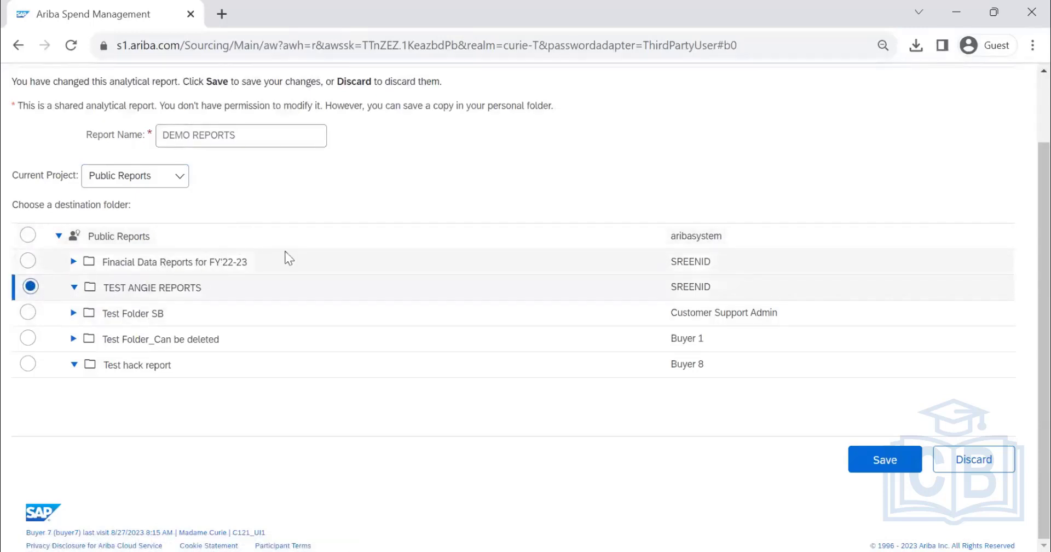
scroll(930, 472, up, 2)
scroll(930, 472, down, 2)
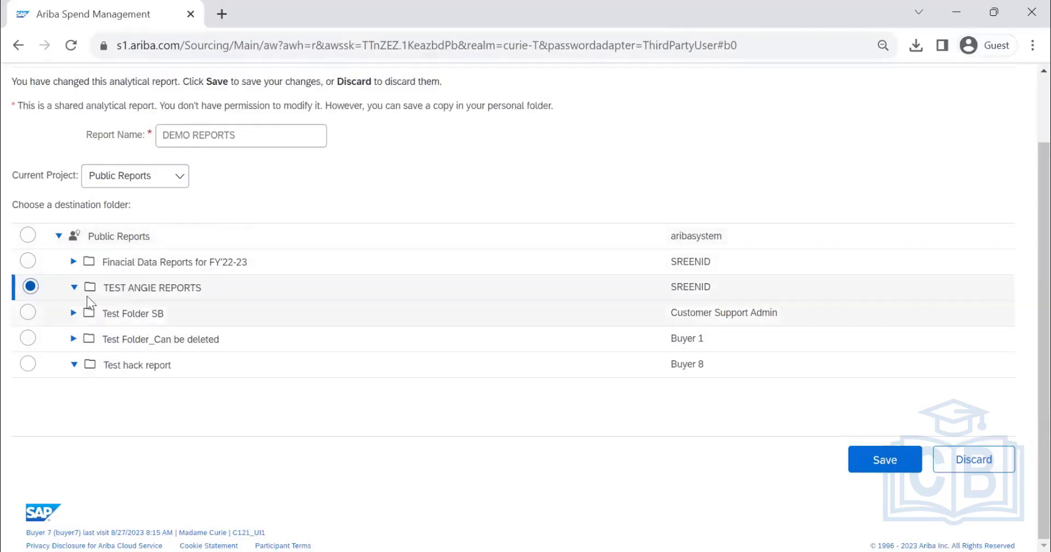
Step: Set the current project back to Personal Workspace and save the report there
click(178, 176)
click(147, 228)
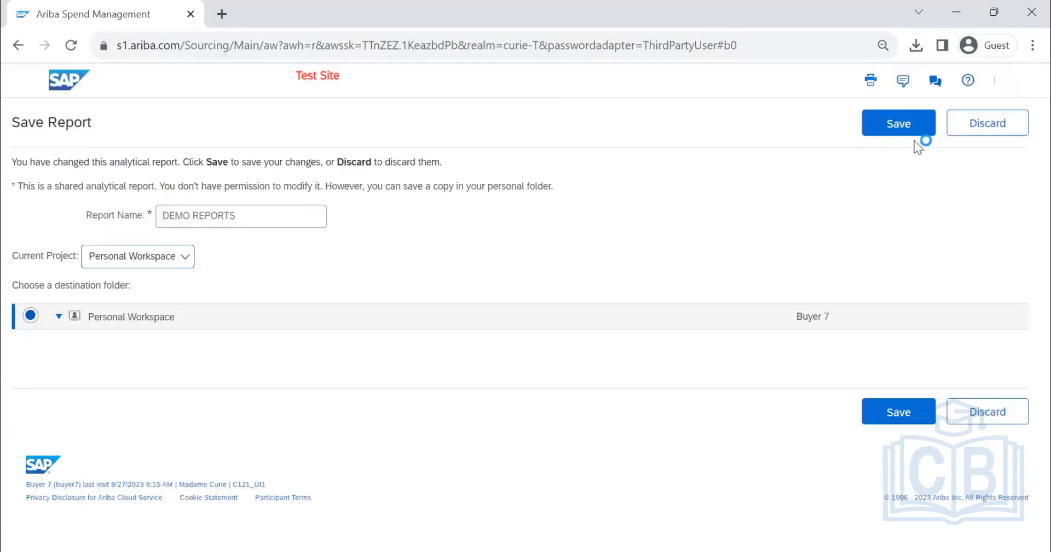
click(909, 129)
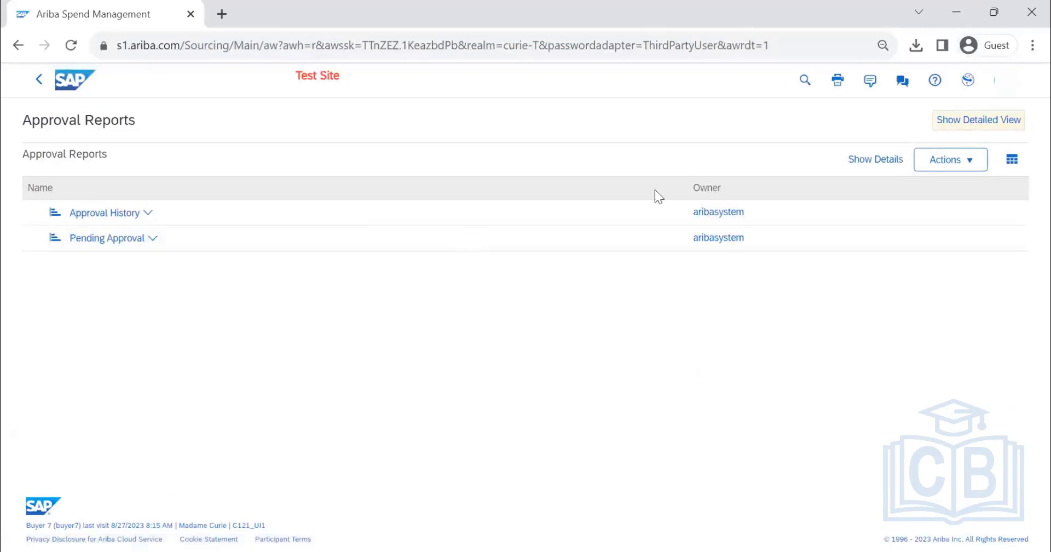
Step: Return to Prepackaged Reports and open the Event Level Summary report from the Ariba Benchmark Program Reports folder
click(36, 83)
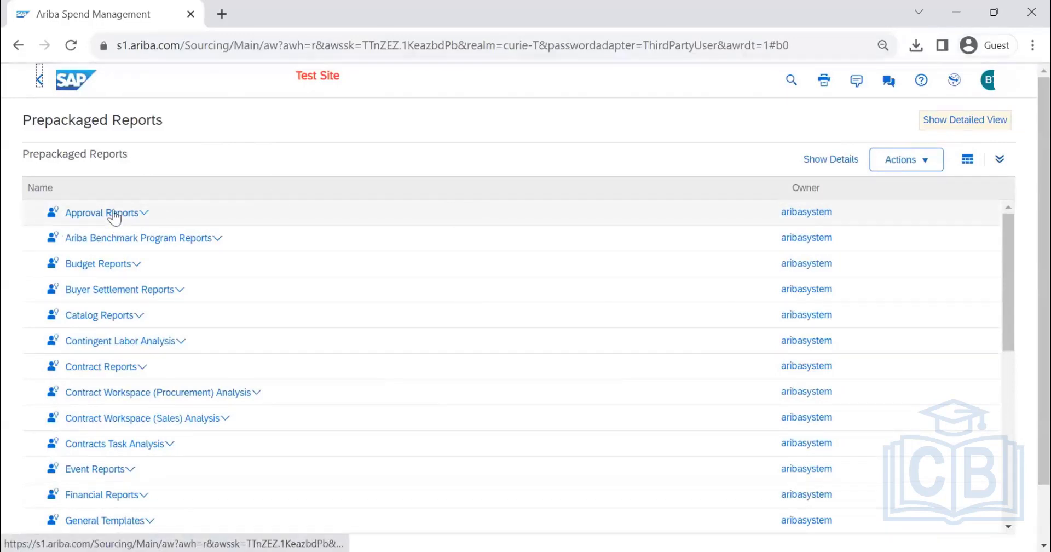
click(217, 240)
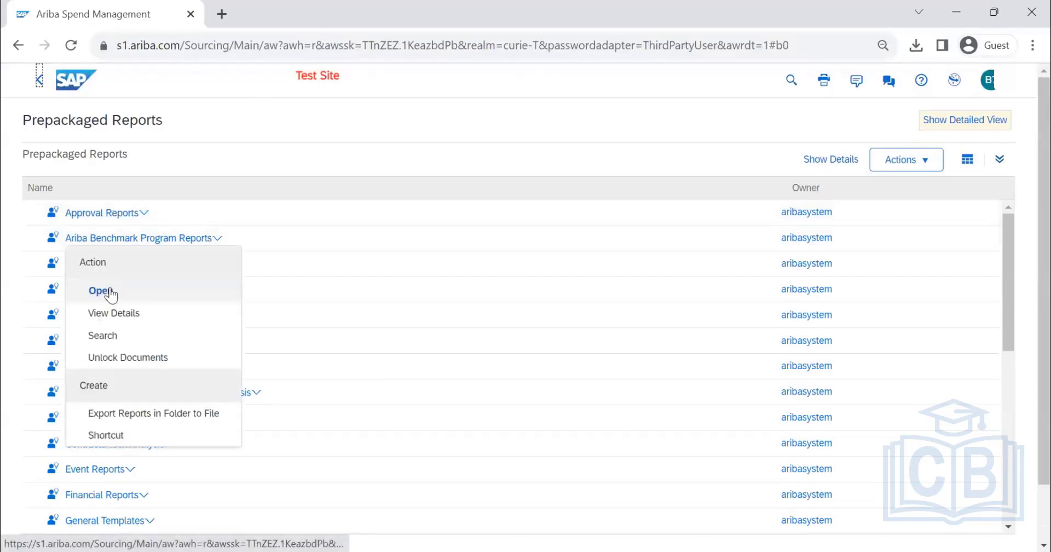
click(109, 292)
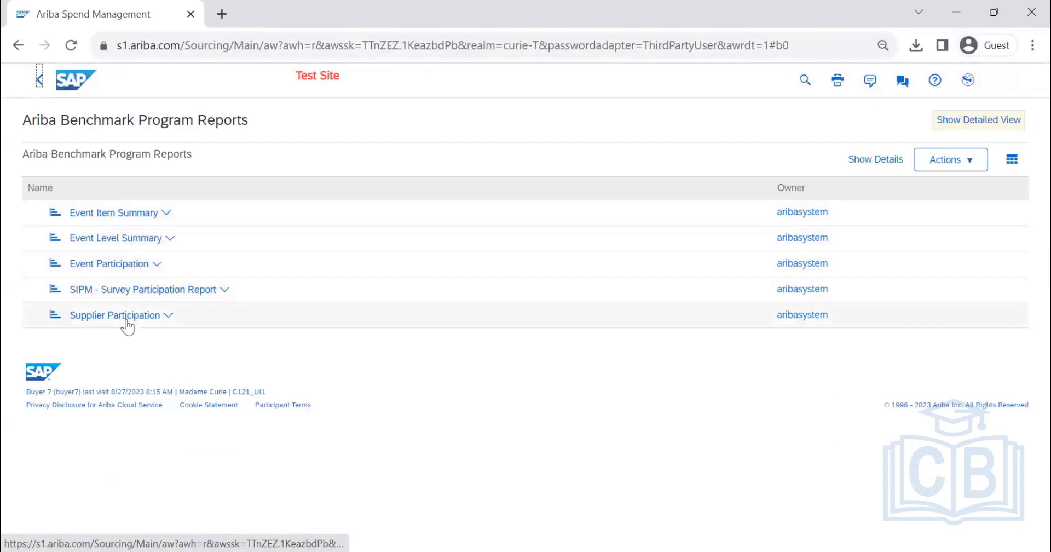
click(144, 251)
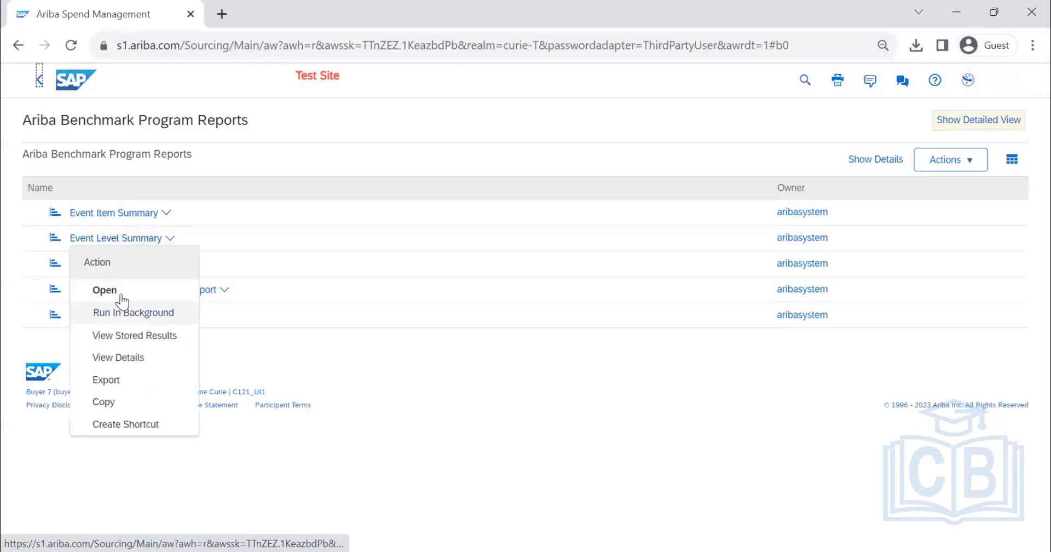
click(115, 290)
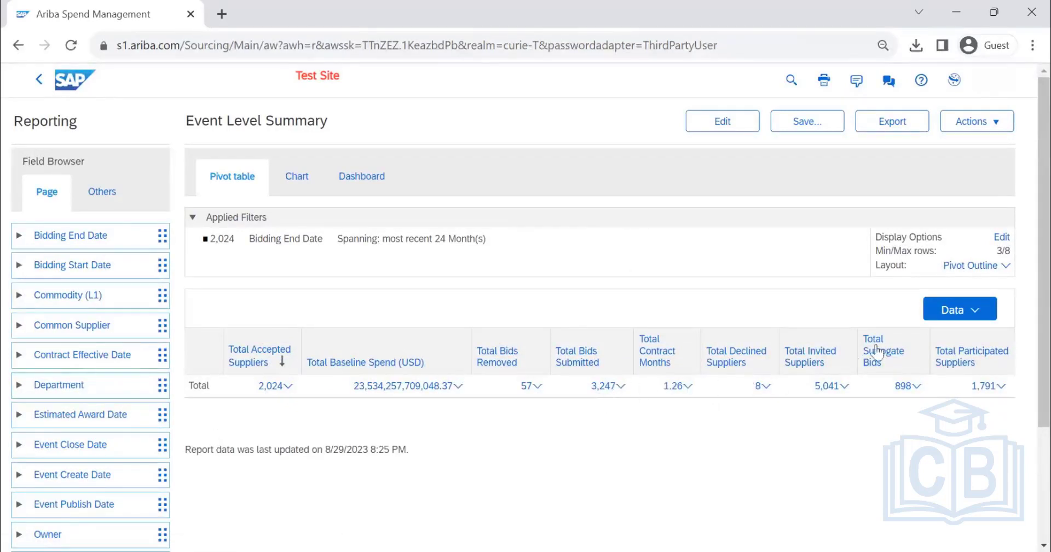
Step: Compare the Event Level Summary pivot table in Detail View and Aggregate View, leaving it in Detail View
click(956, 316)
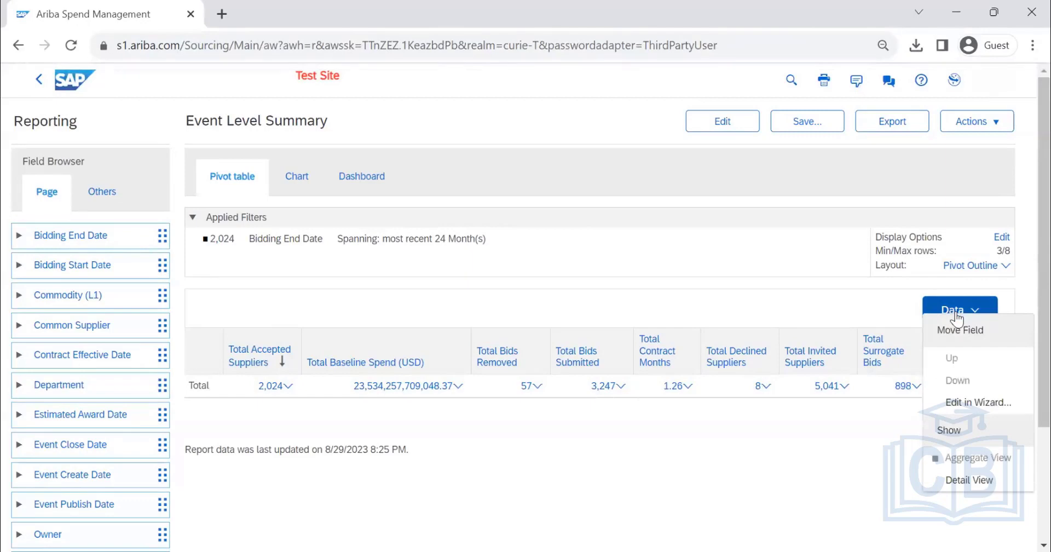
click(969, 480)
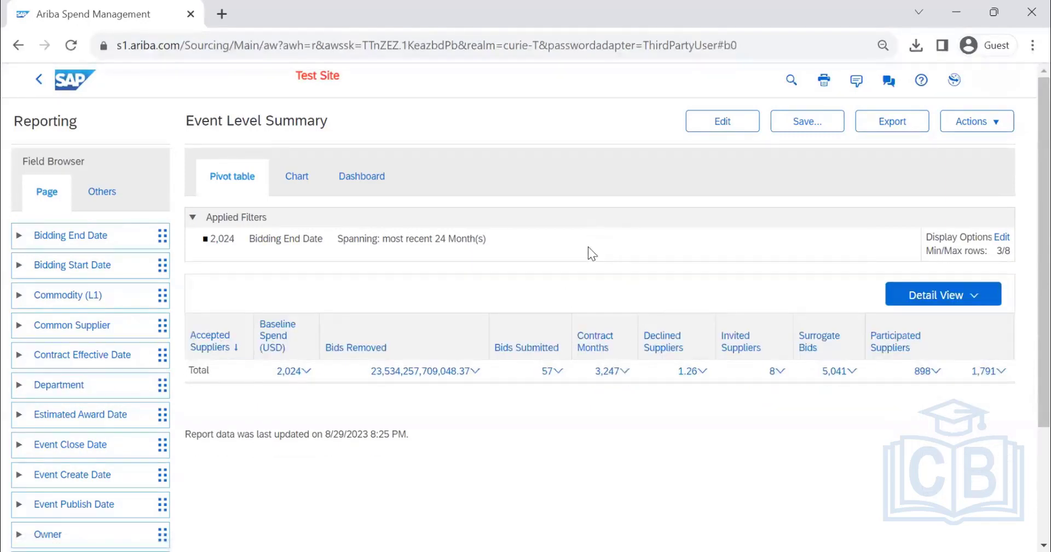
click(930, 294)
click(924, 297)
click(897, 433)
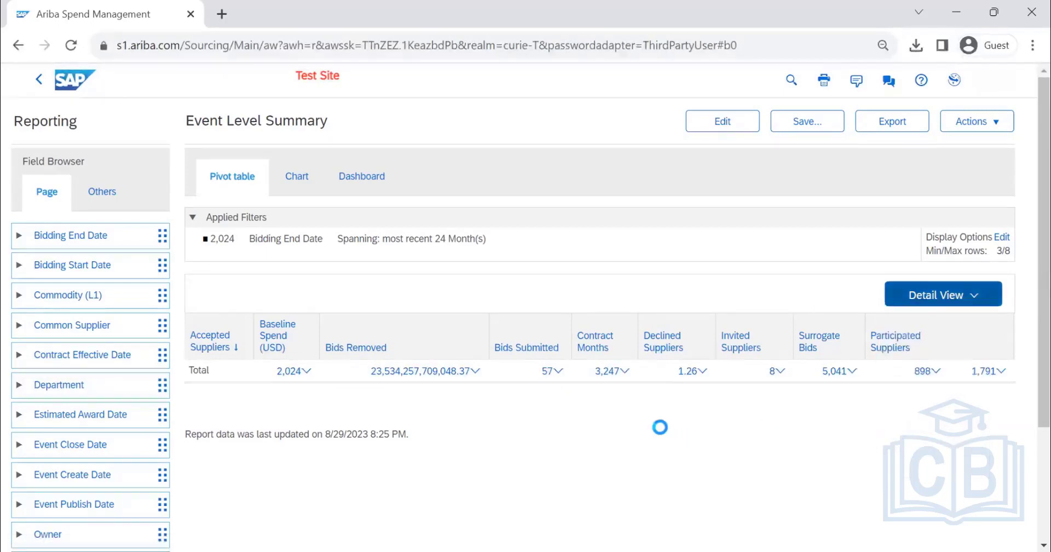
click(951, 307)
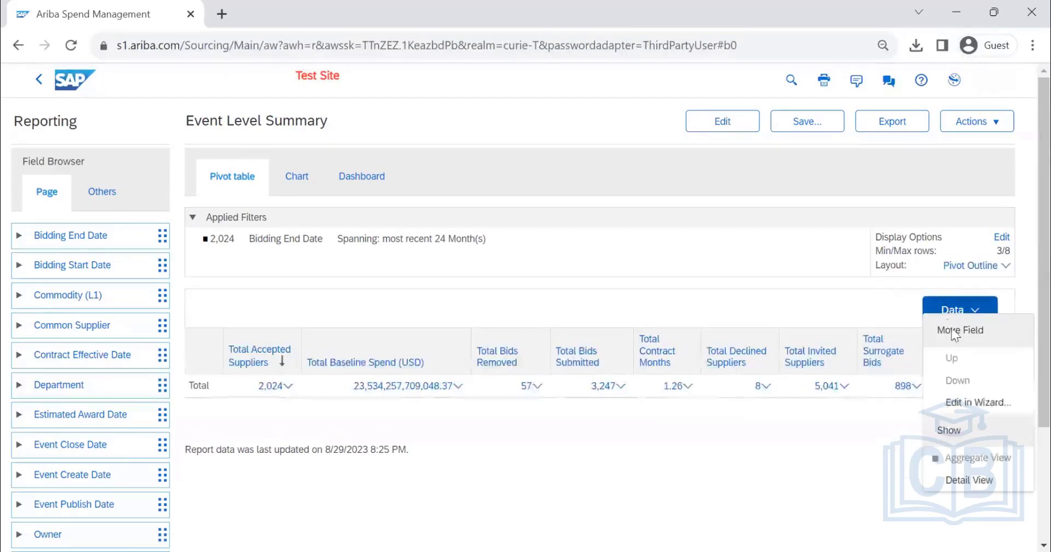
click(969, 479)
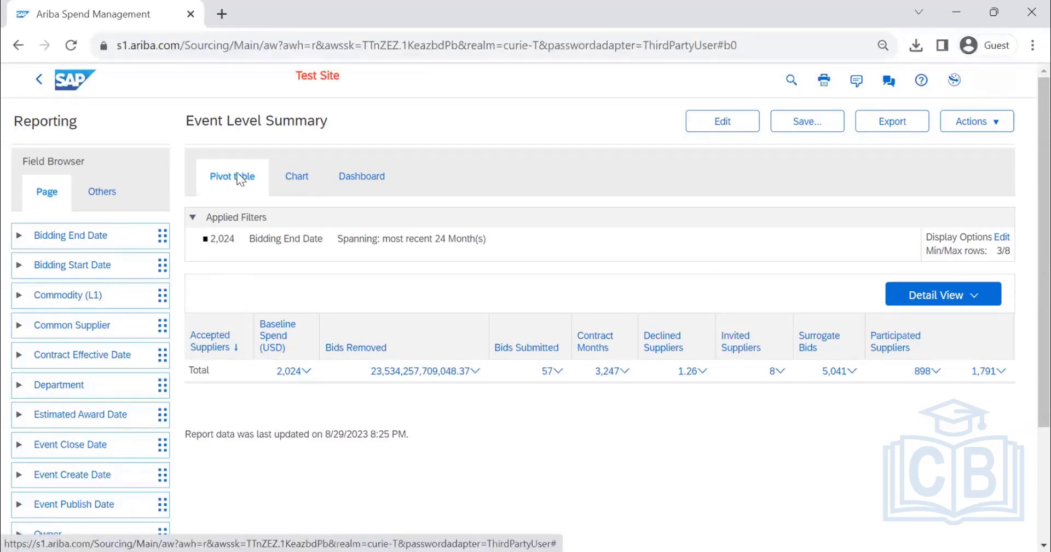
Step: Add the Event Level Summary pivot table to the Home dashboard, saving the report copy in Personal Workspace and accepting the proposed layout
click(368, 181)
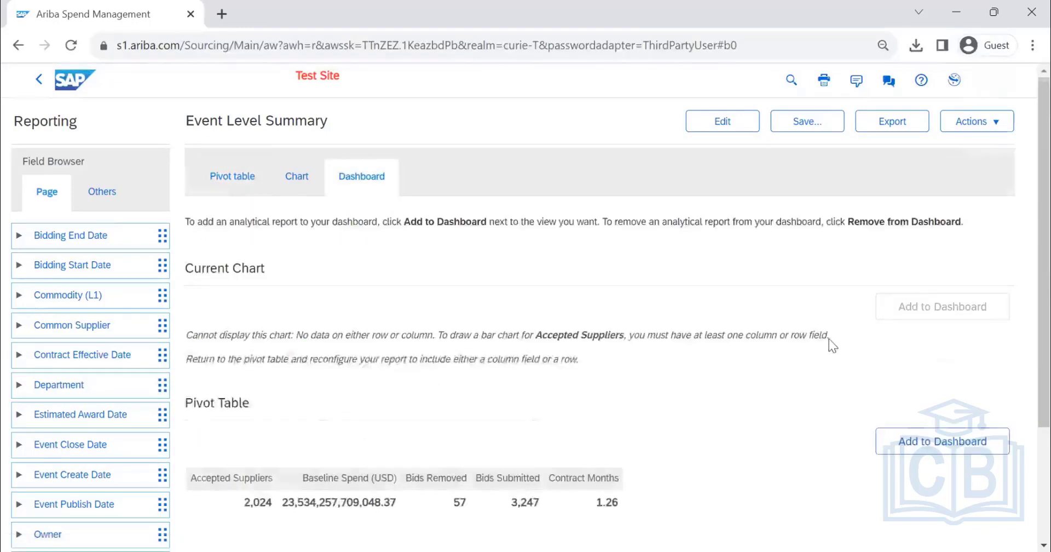
scroll(828, 340, down, 2)
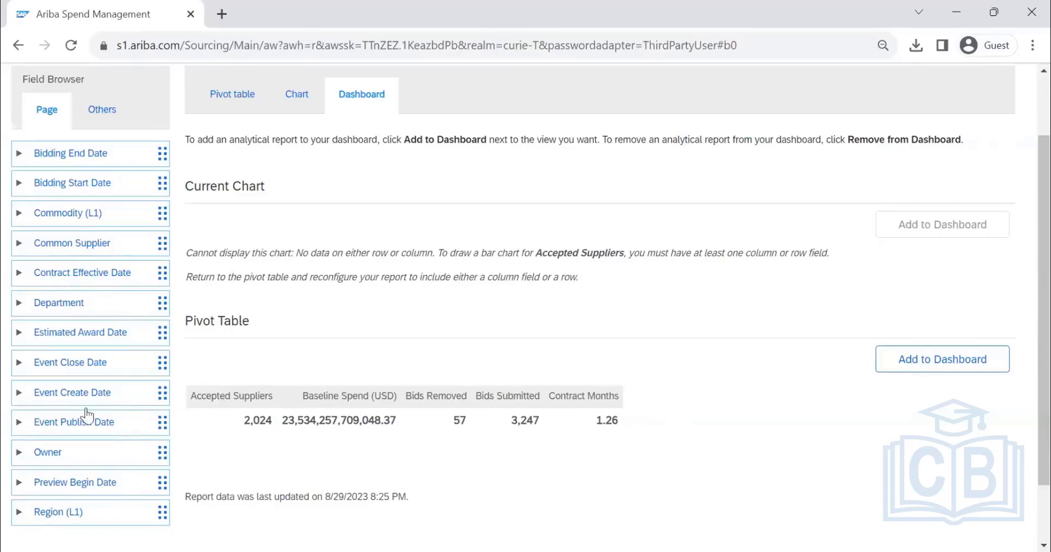
click(963, 367)
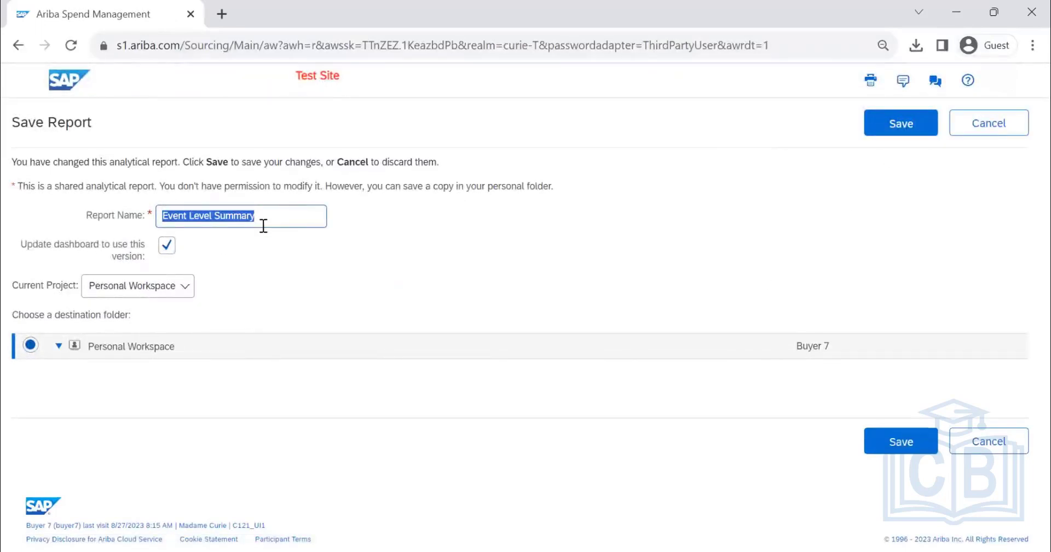
click(876, 131)
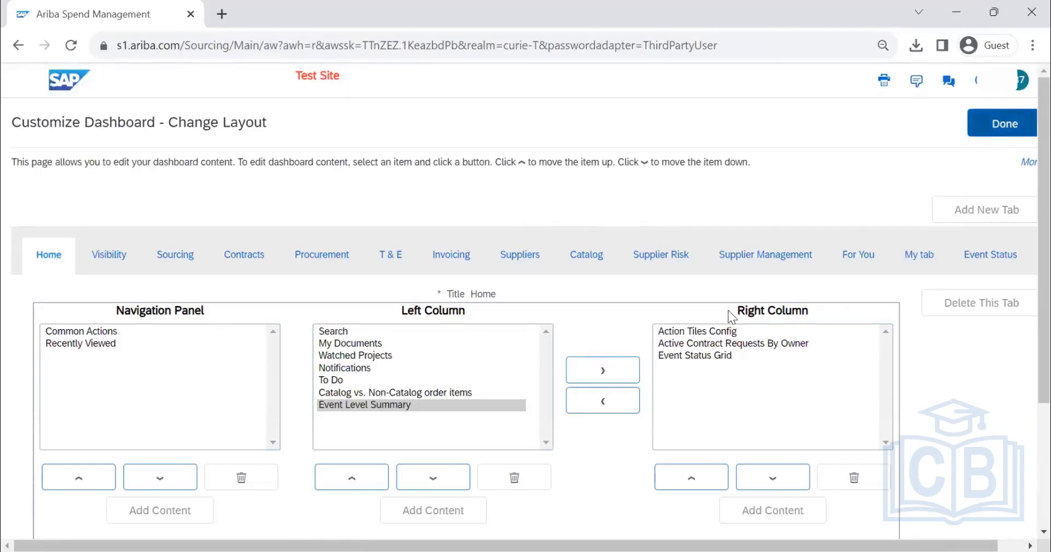
scroll(974, 235, down, 3)
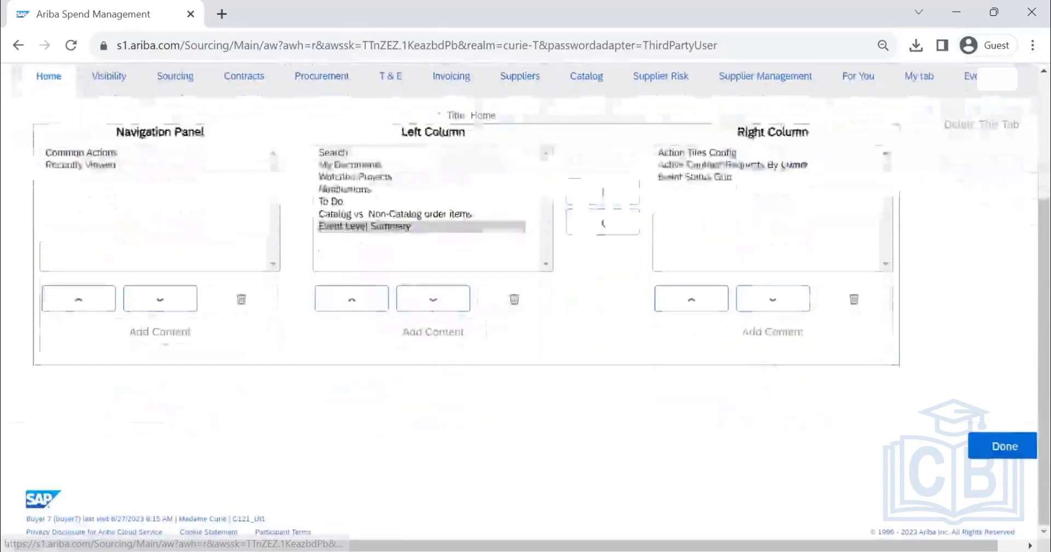
click(1013, 434)
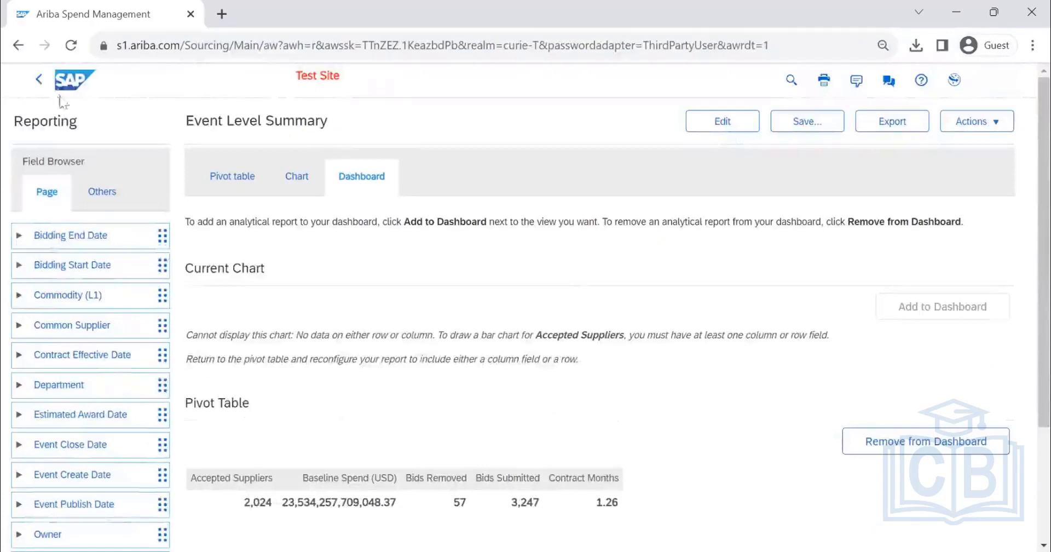
Step: Return to the Prepackaged Reports overview and examine the available report folders from Approval Reports to Travel and Expense Reports
click(42, 81)
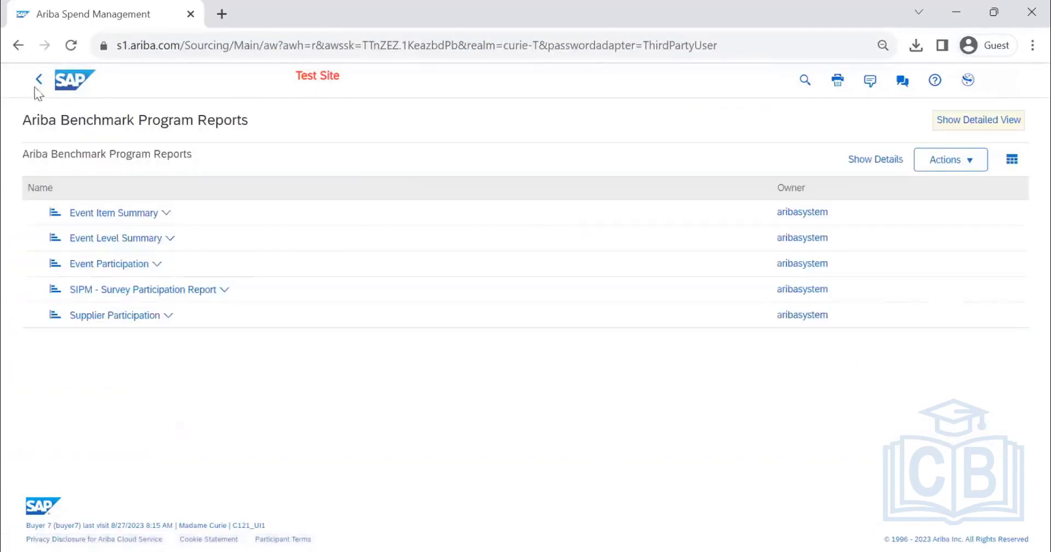
click(40, 82)
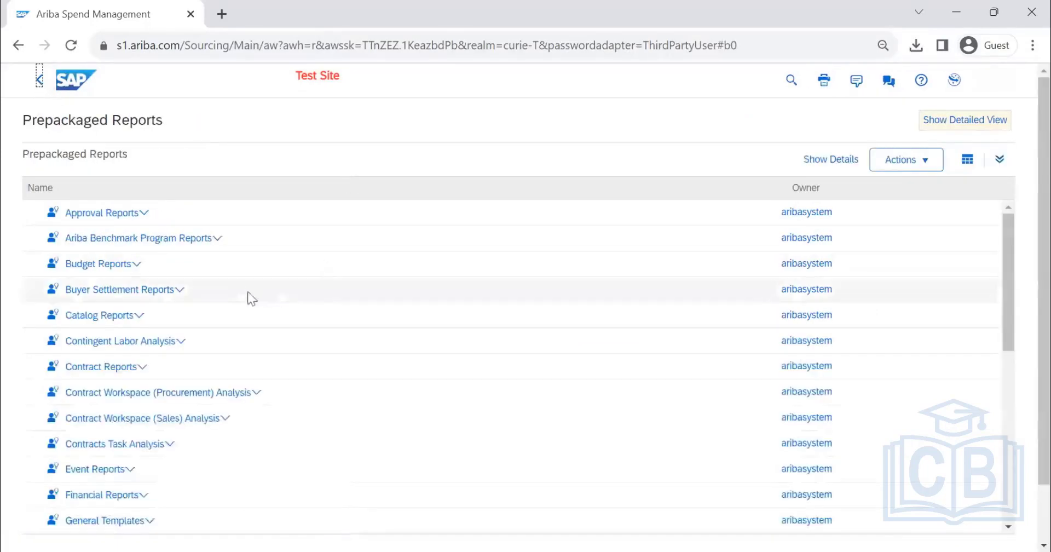
scroll(233, 293, down, 2)
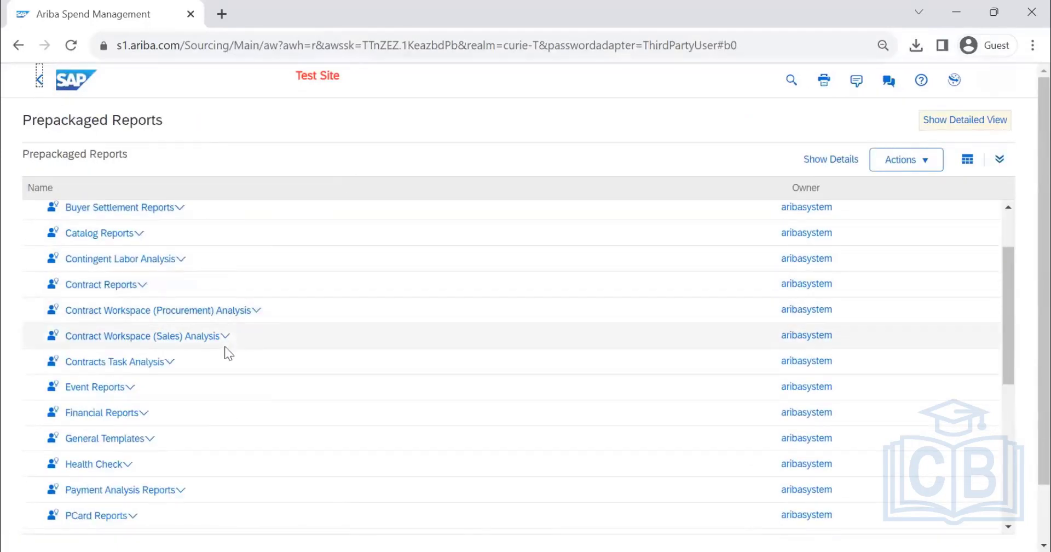
scroll(239, 323, down, 2)
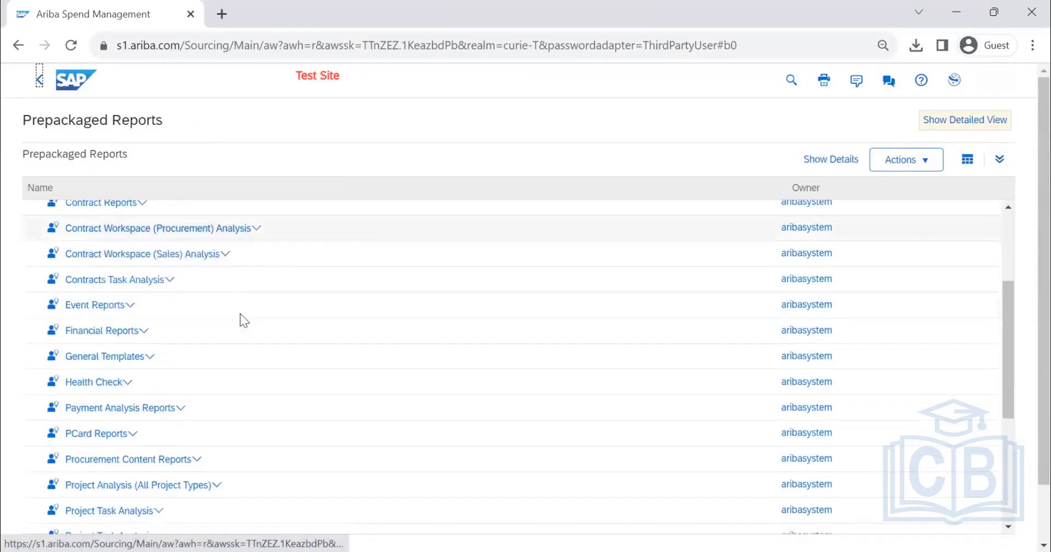
scroll(239, 324, down, 5)
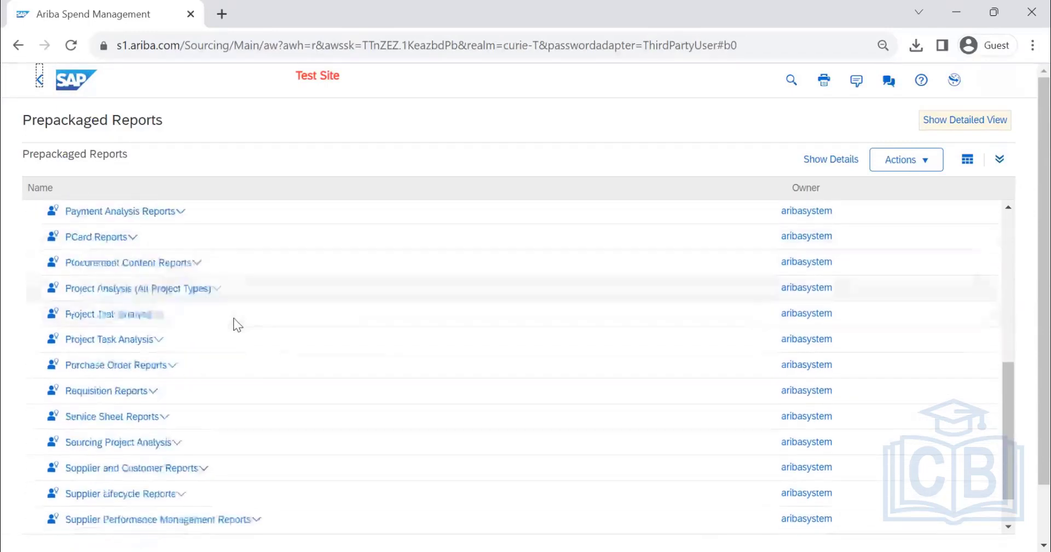
scroll(237, 324, down, 2)
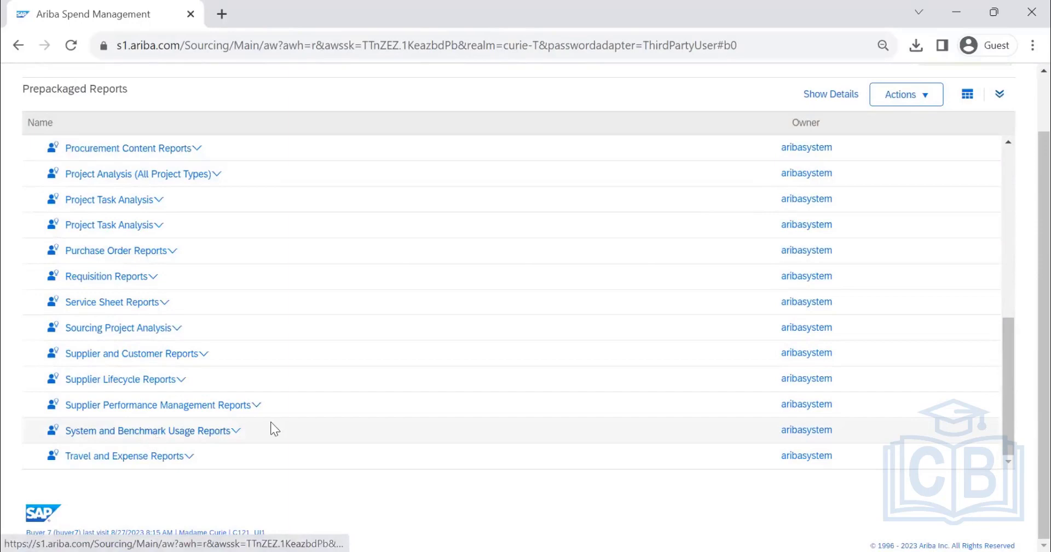
scroll(230, 356, up, 10)
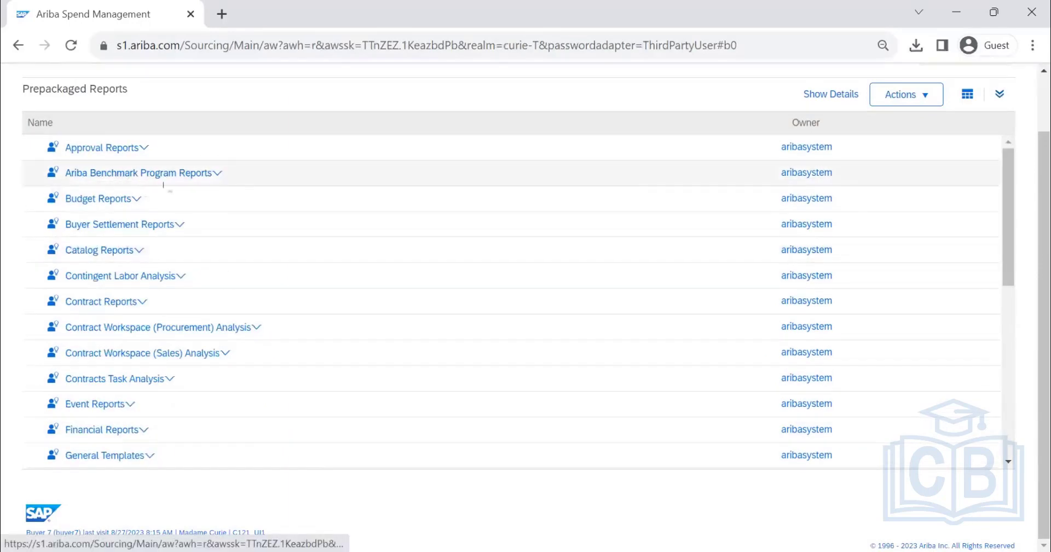
scroll(142, 432, down, 10)
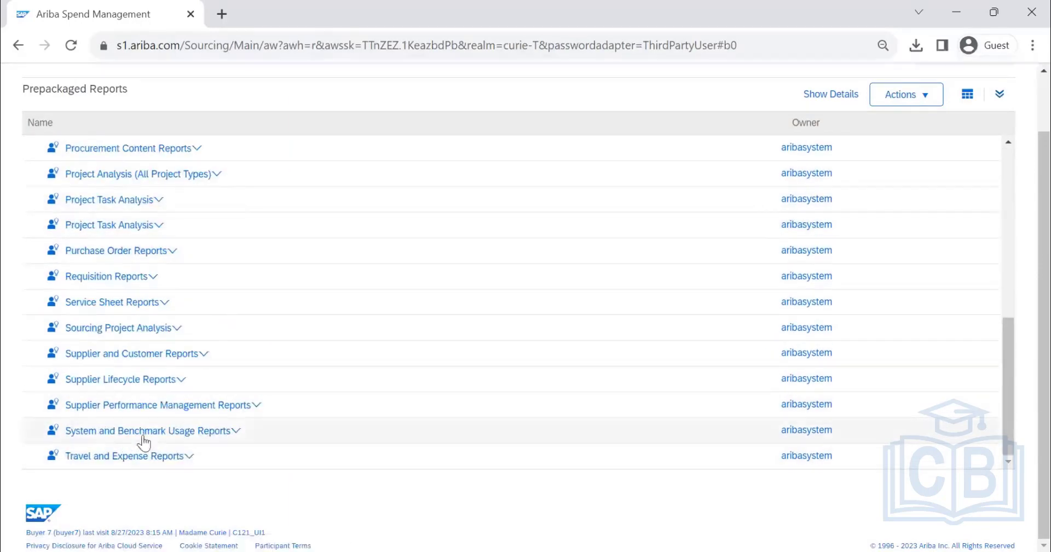
Step: Open the System Usage Reports folder inside System and Benchmark Usage Reports
click(221, 432)
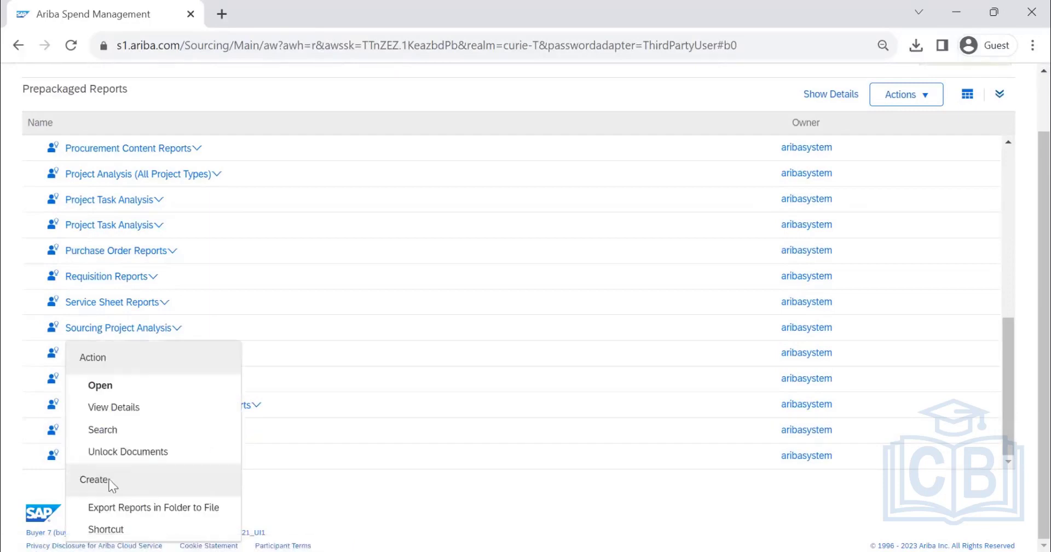
click(100, 386)
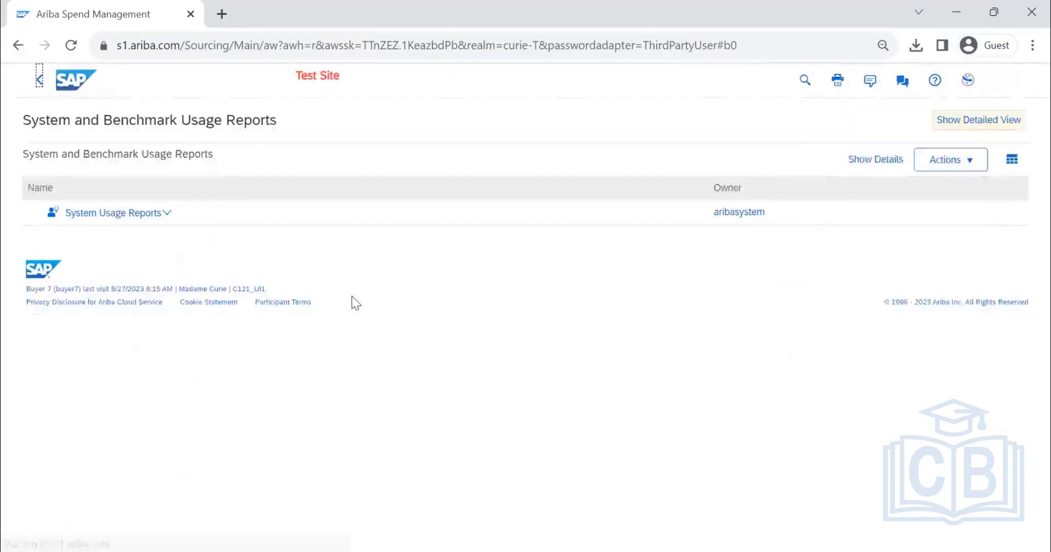
click(155, 215)
click(197, 265)
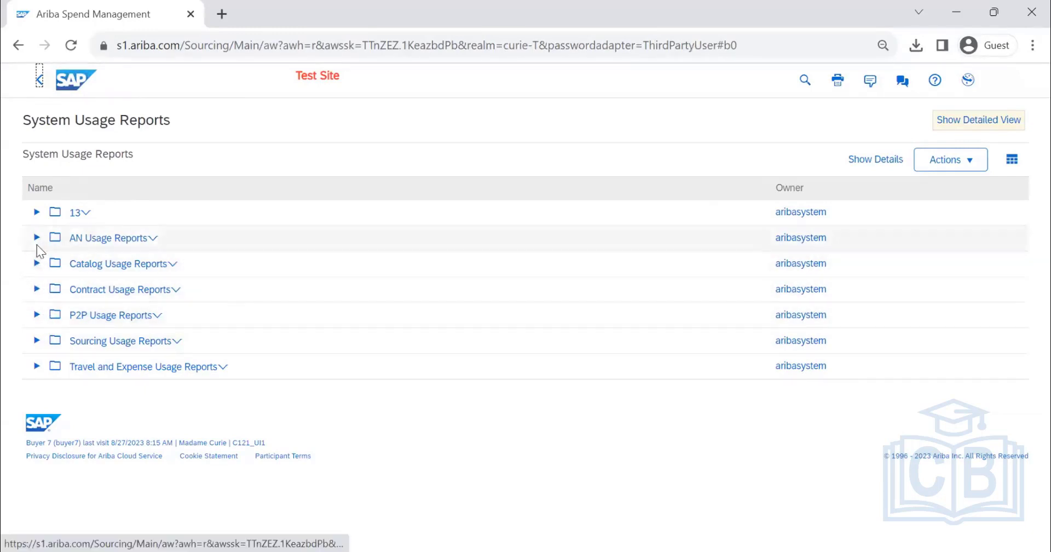
Step: Expand the Contract Usage Reports, 13 and AN Usage Reports folders and examine the reports they contain
click(36, 289)
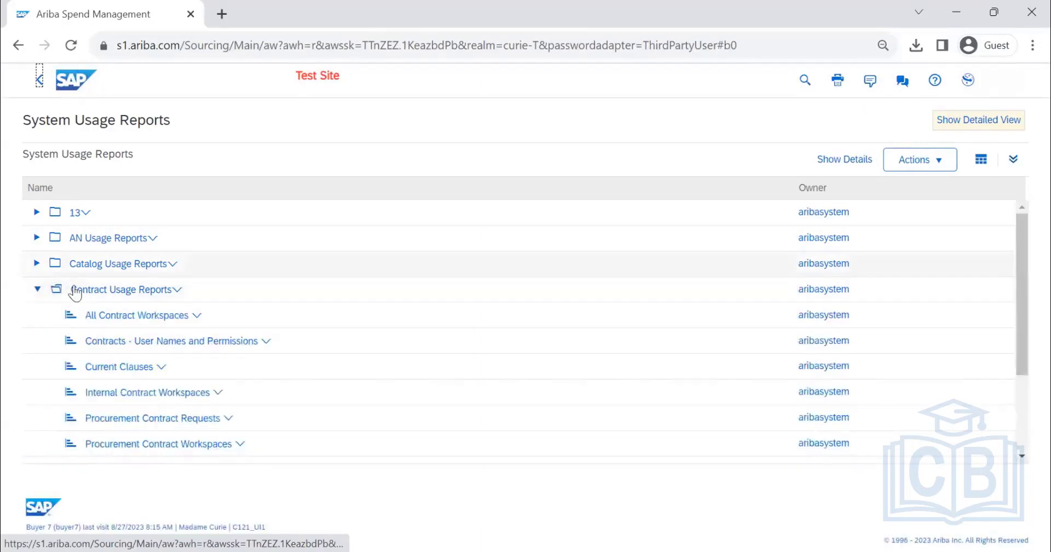
scroll(186, 286, down, 3)
scroll(251, 286, up, 3)
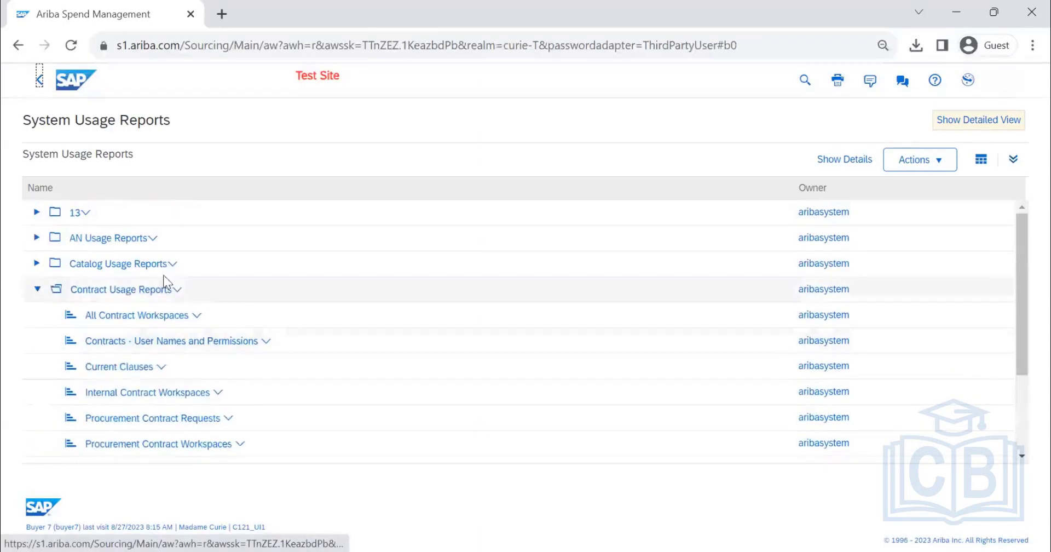
click(36, 212)
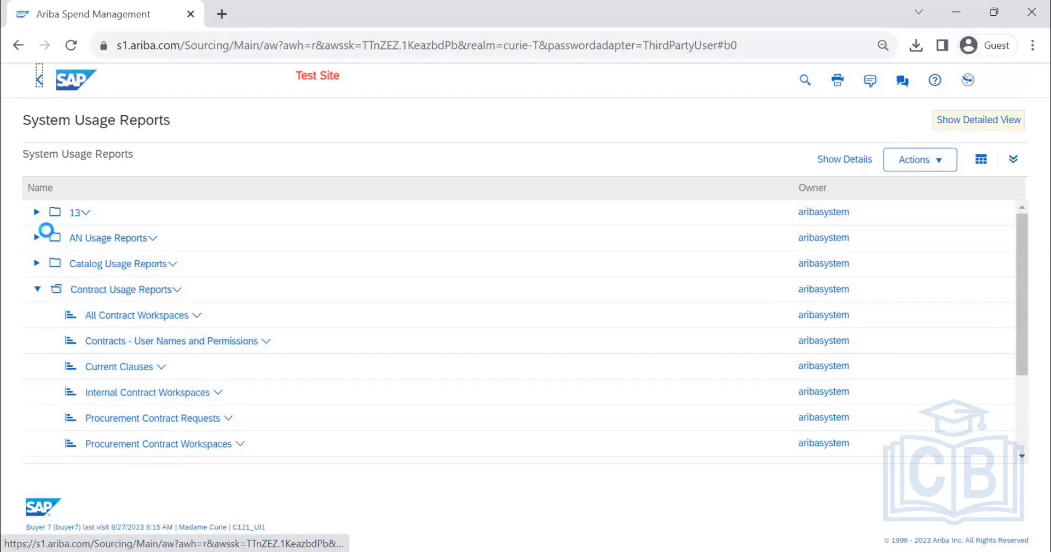
click(36, 263)
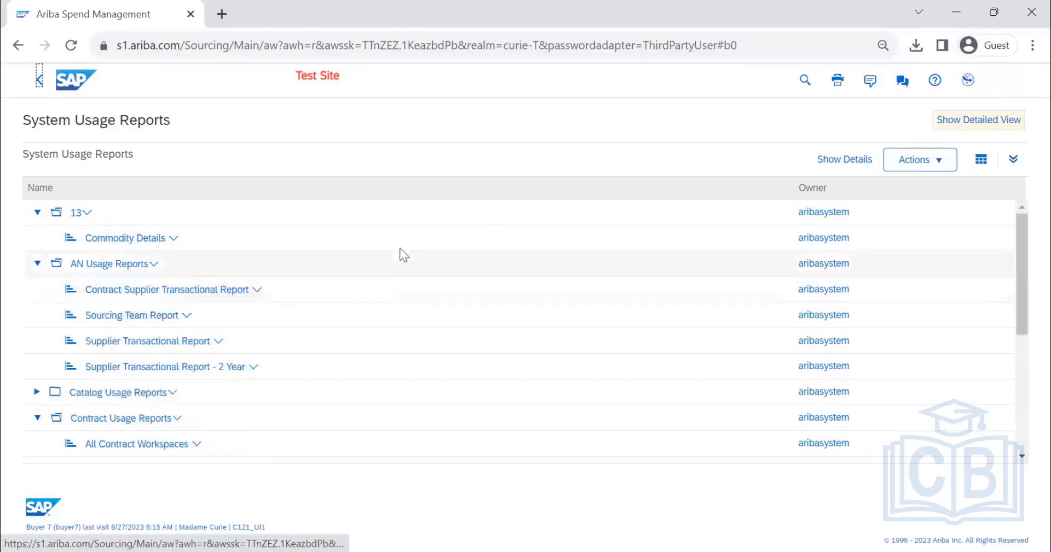
scroll(400, 249, down, 2)
scroll(398, 251, down, 4)
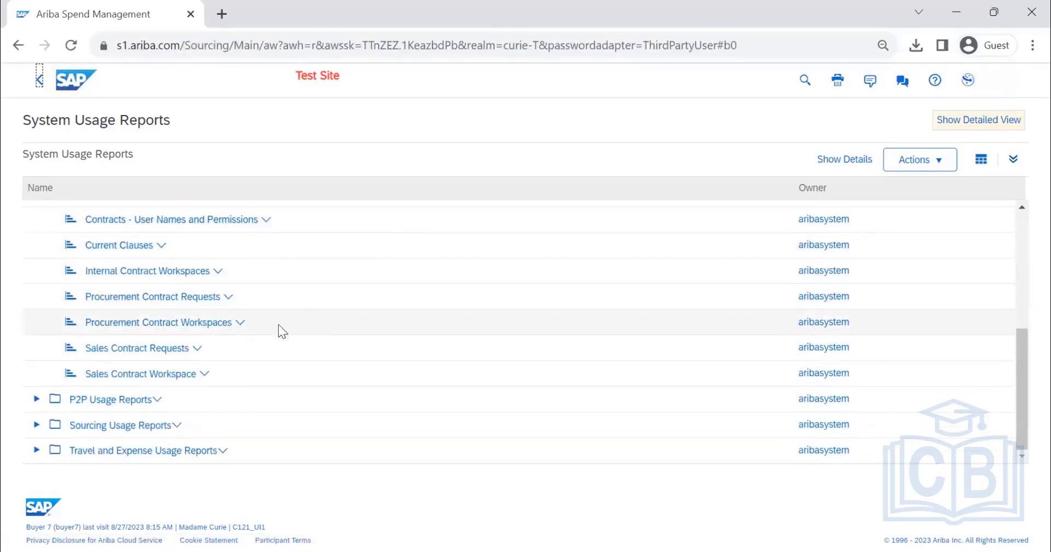
scroll(227, 362, up, 2)
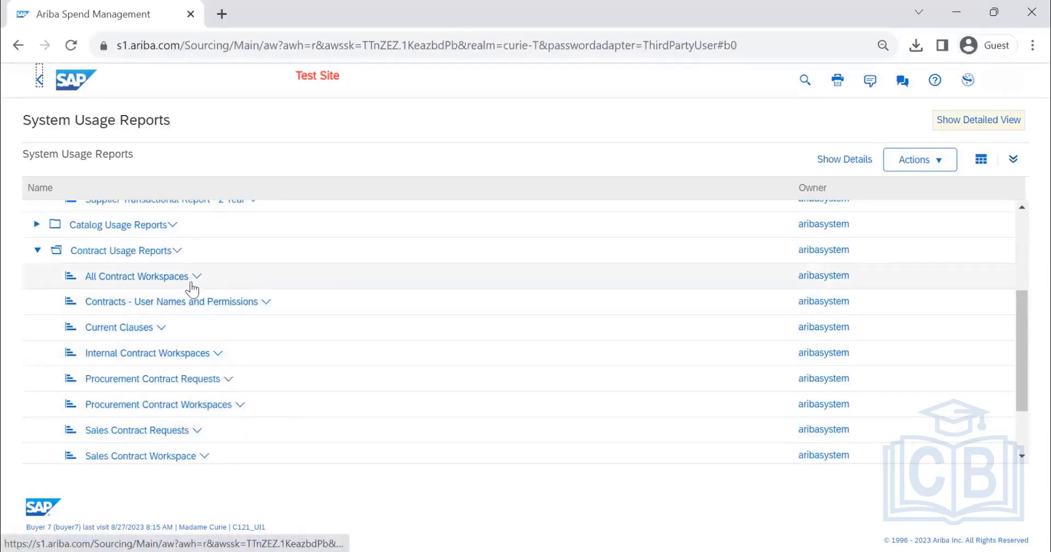
Step: Open the Contracts - User Names and Permissions report and examine its user rows and all permission columns through User Count
click(252, 305)
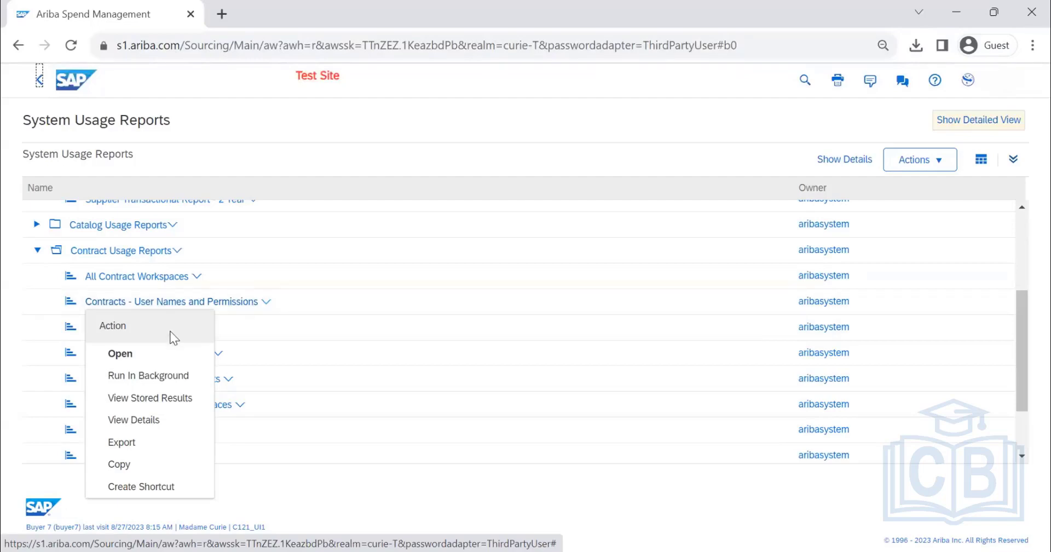
click(162, 355)
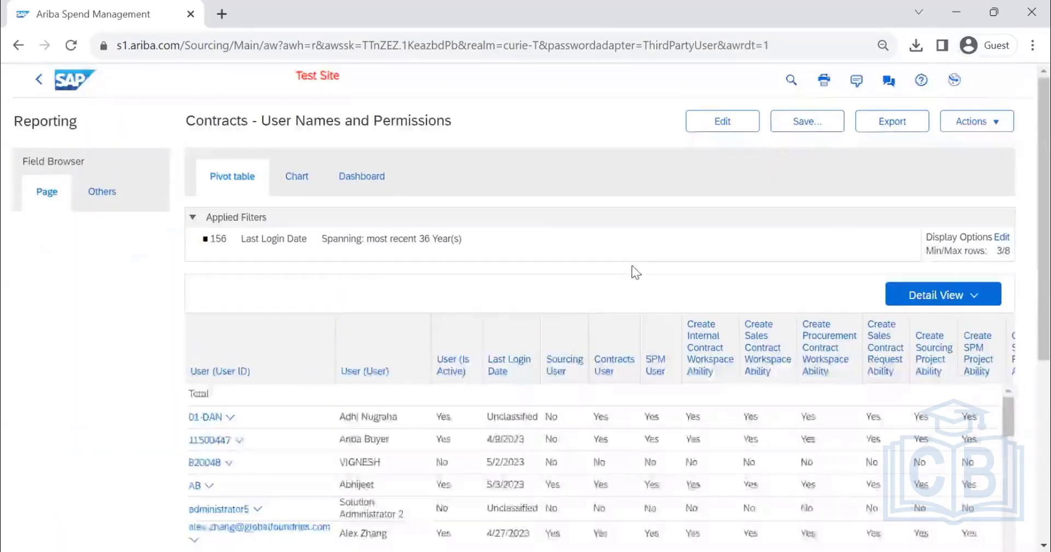
scroll(416, 307, down, 3)
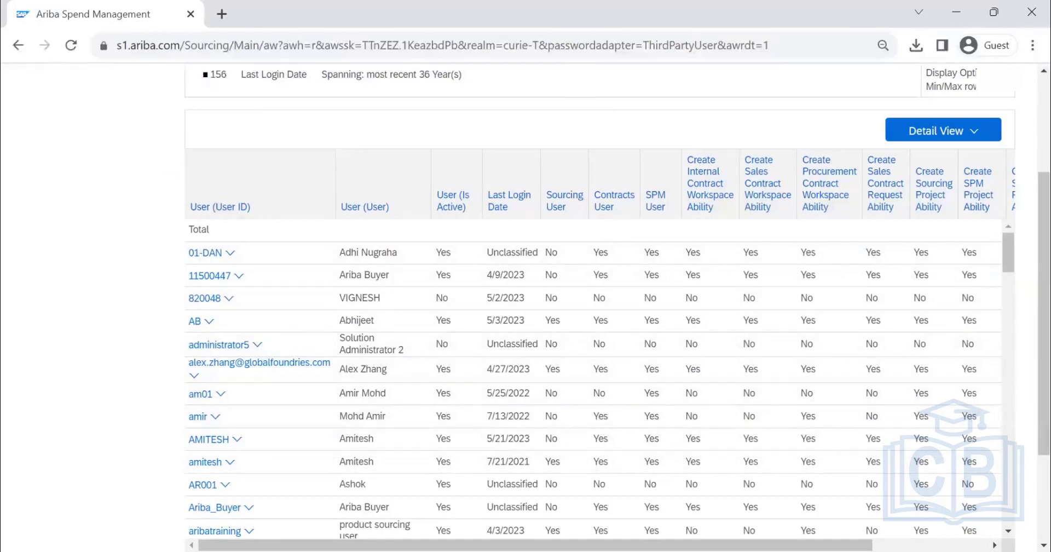
drag(779, 544, 894, 544)
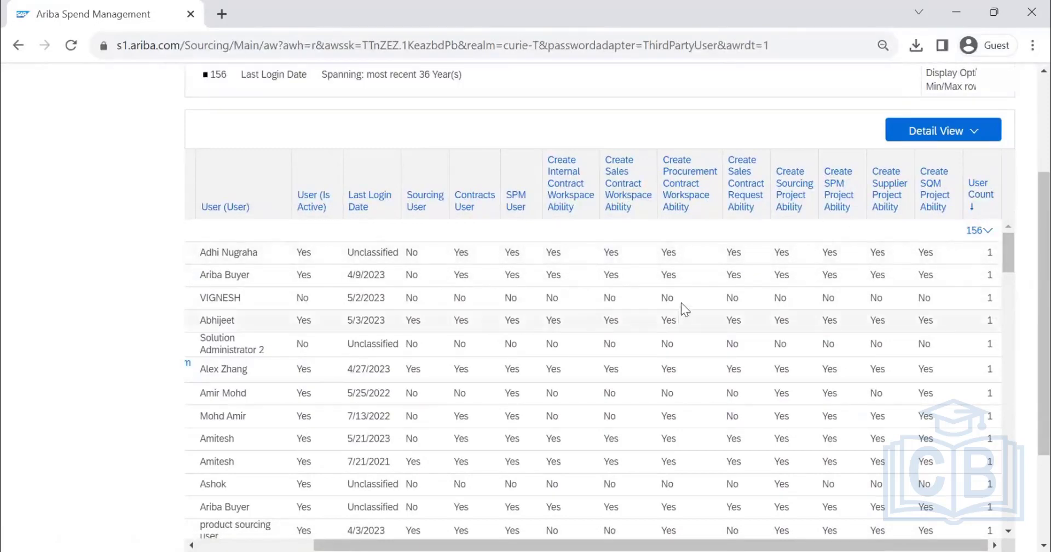
scroll(695, 183, up, 3)
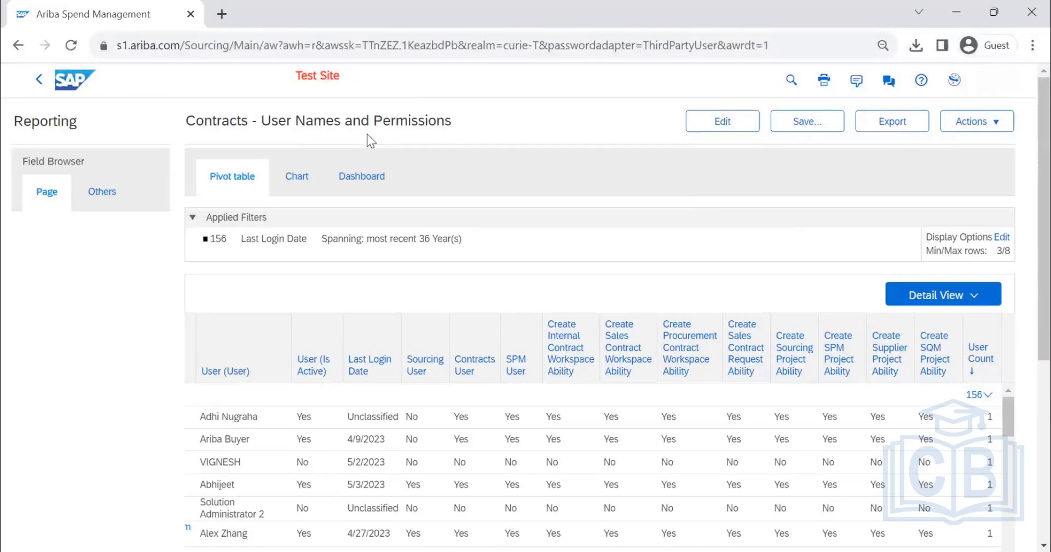
scroll(642, 298, down, 3)
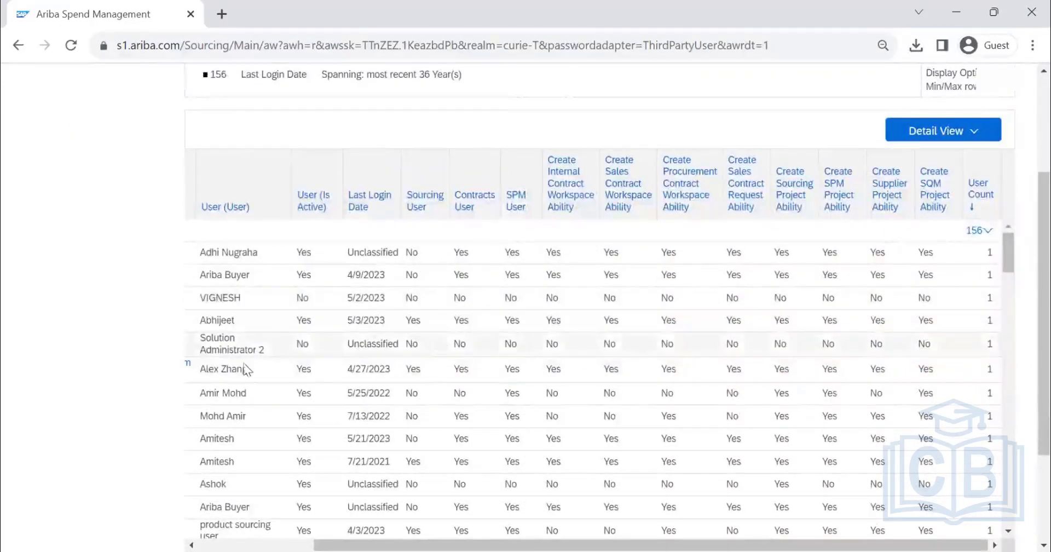
scroll(241, 438, down, 3)
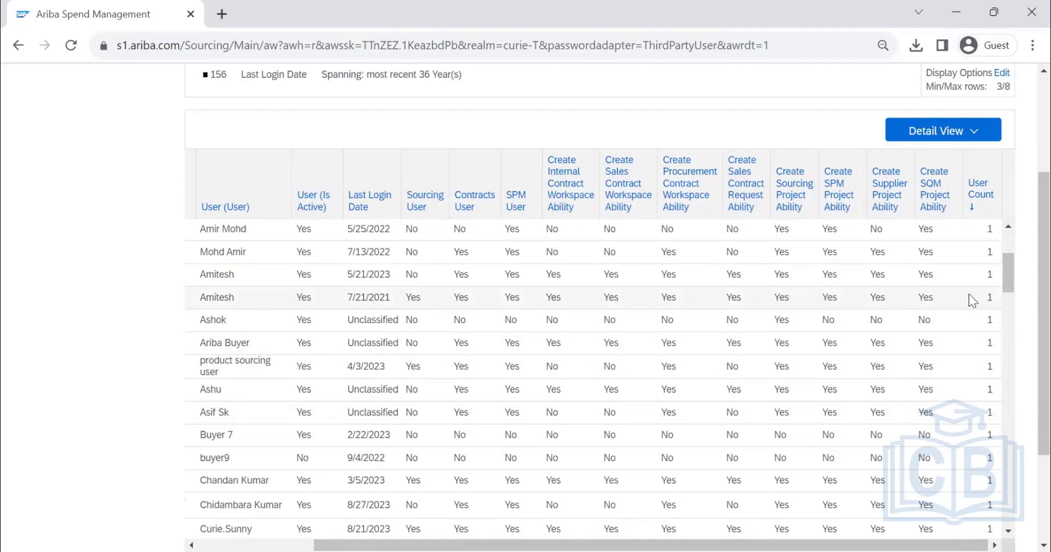
scroll(968, 296, up, 3)
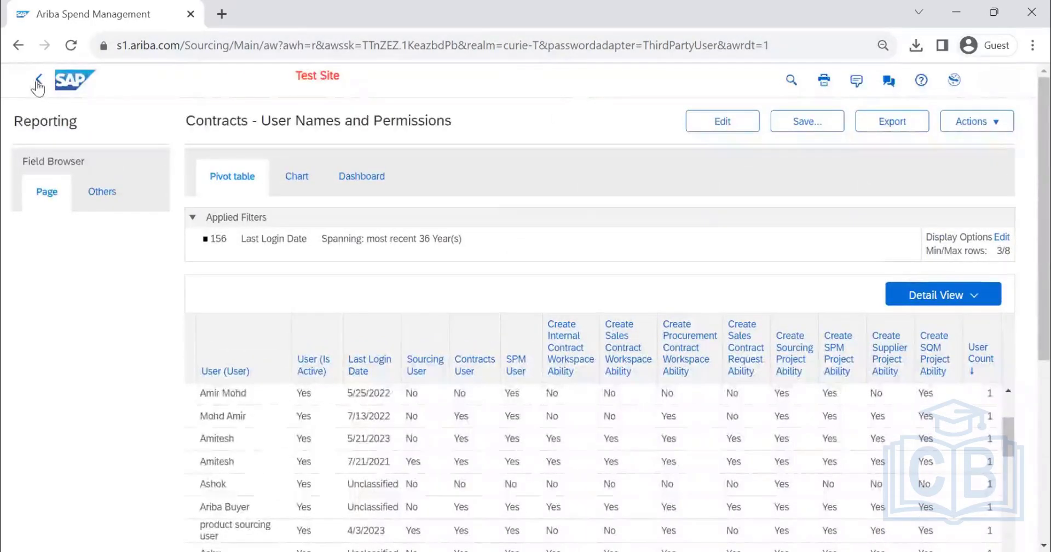
Step: Leave the report and its parent folders and return to the Home dashboard
click(38, 82)
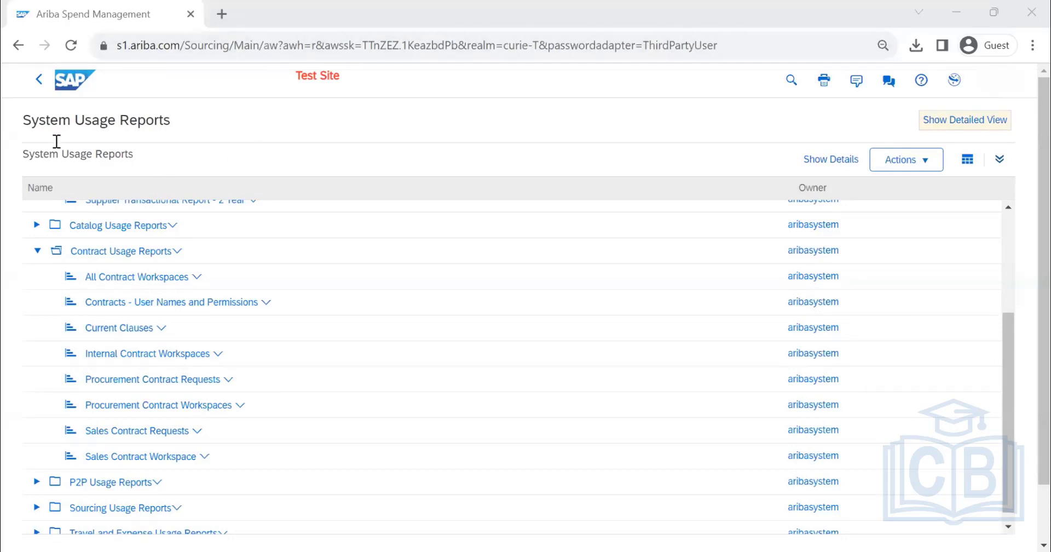
click(39, 82)
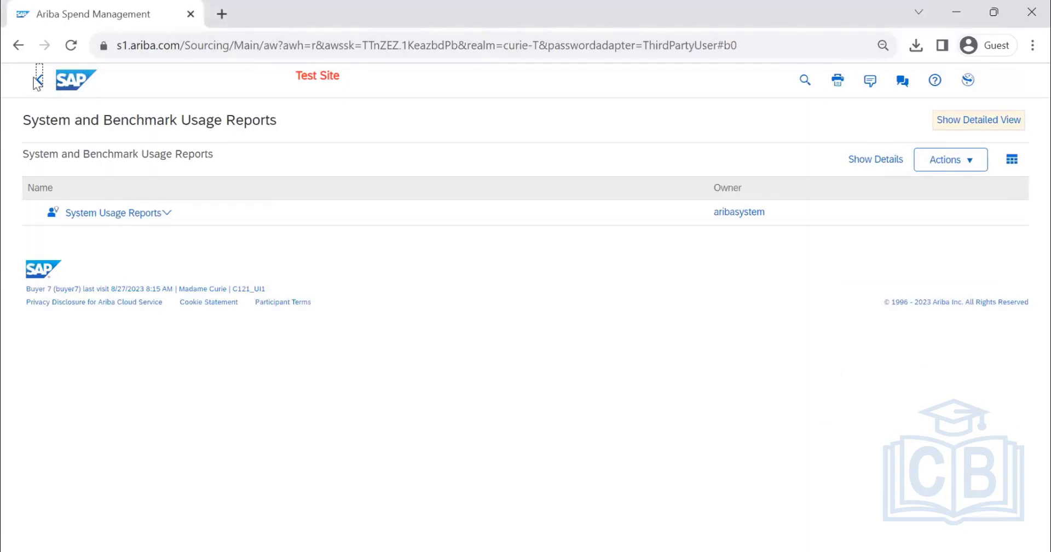
click(40, 82)
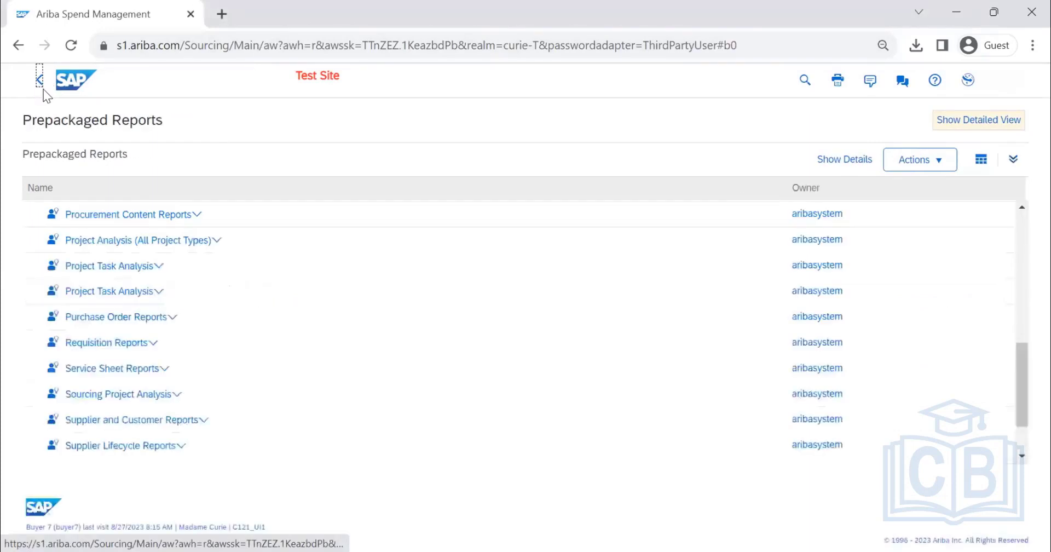
click(68, 81)
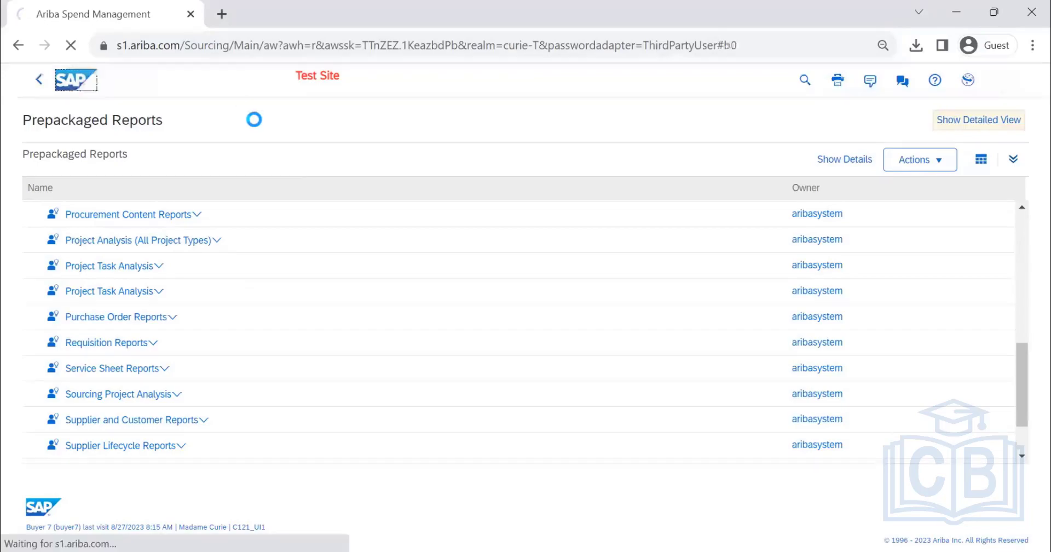
Step: Examine the Home dashboard content down to the Event Level Summary table
scroll(856, 346, down, 1)
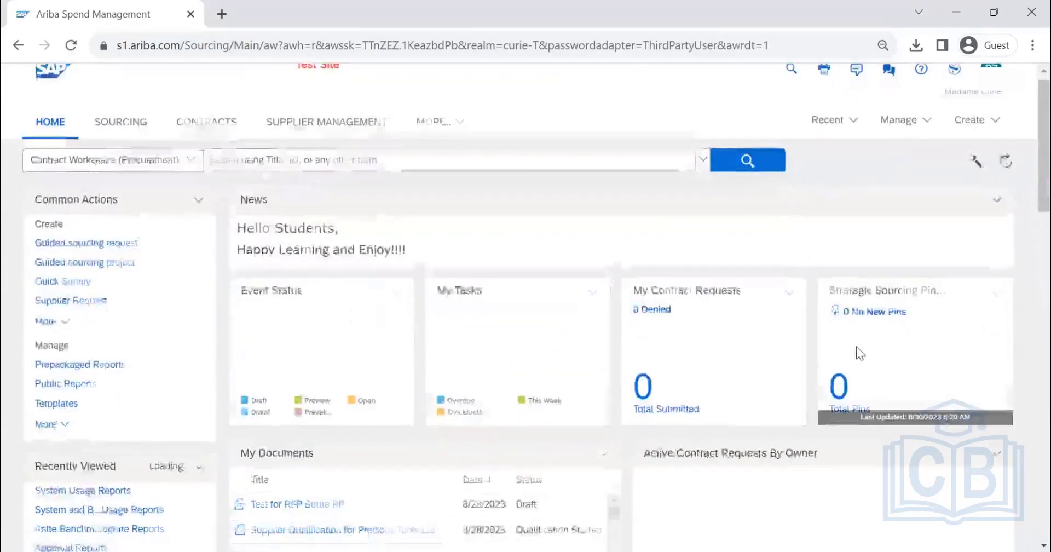
scroll(856, 346, down, 10)
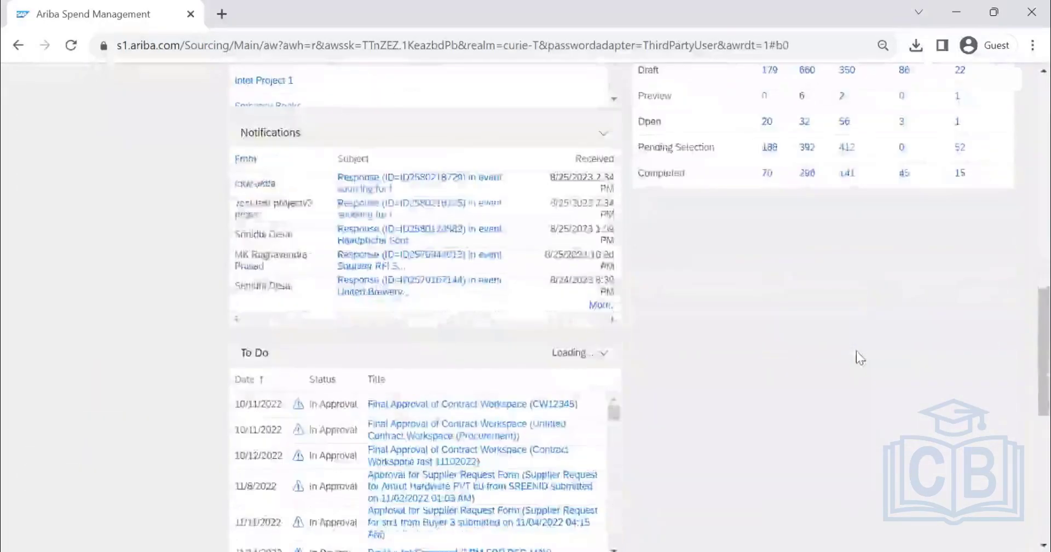
scroll(856, 352, down, 8)
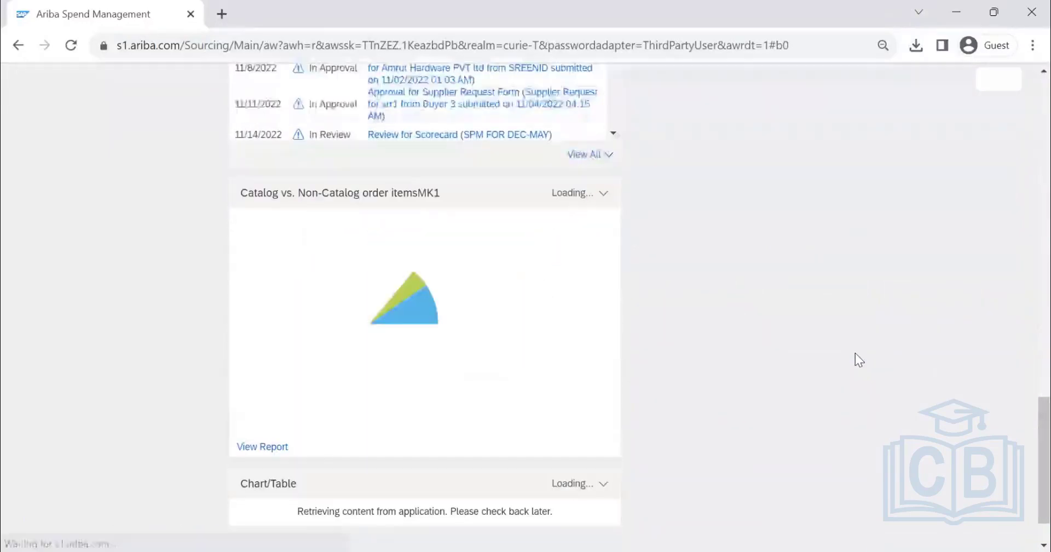
scroll(855, 353, down, 1)
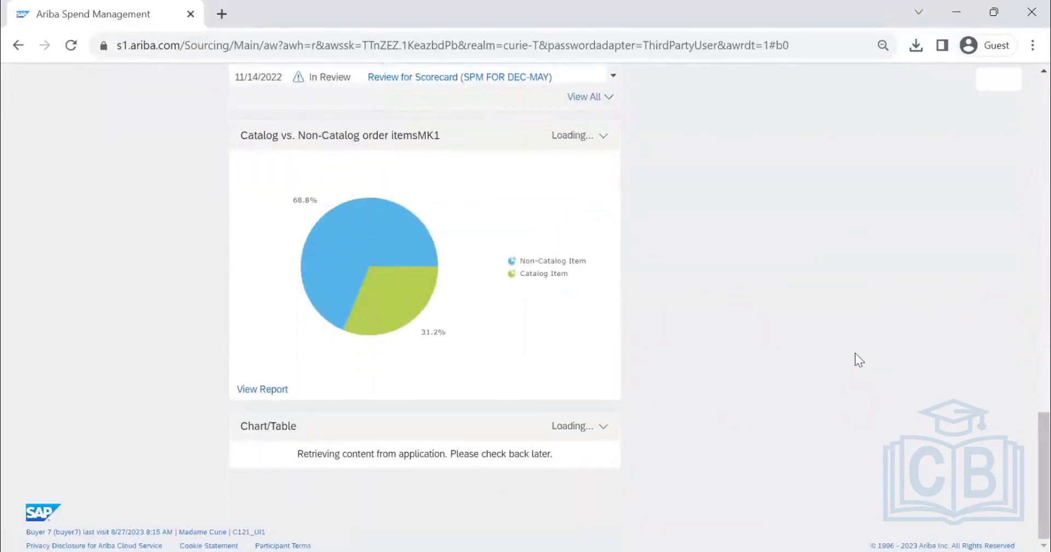
scroll(530, 463, up, 8)
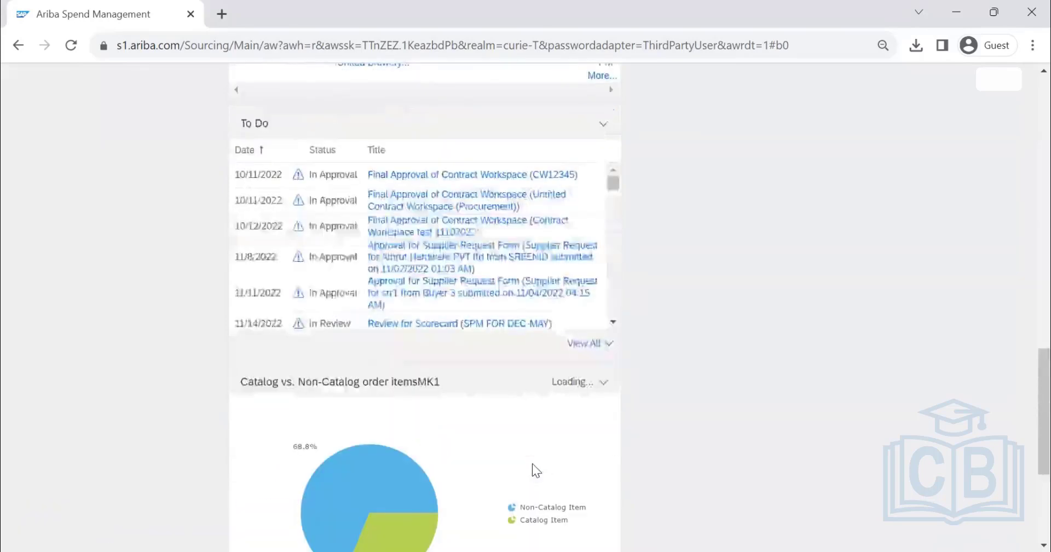
scroll(534, 471, up, 7)
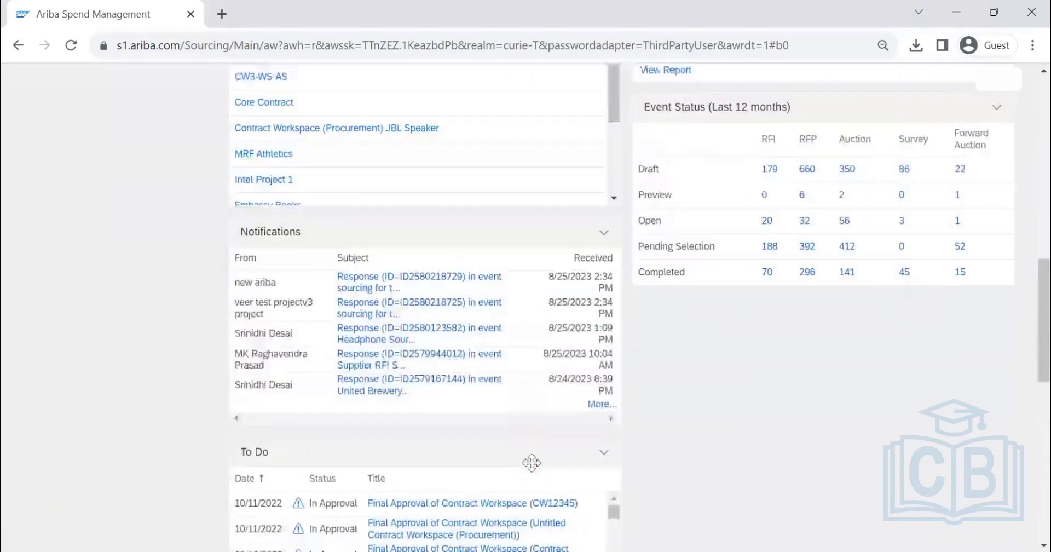
scroll(534, 471, up, 7)
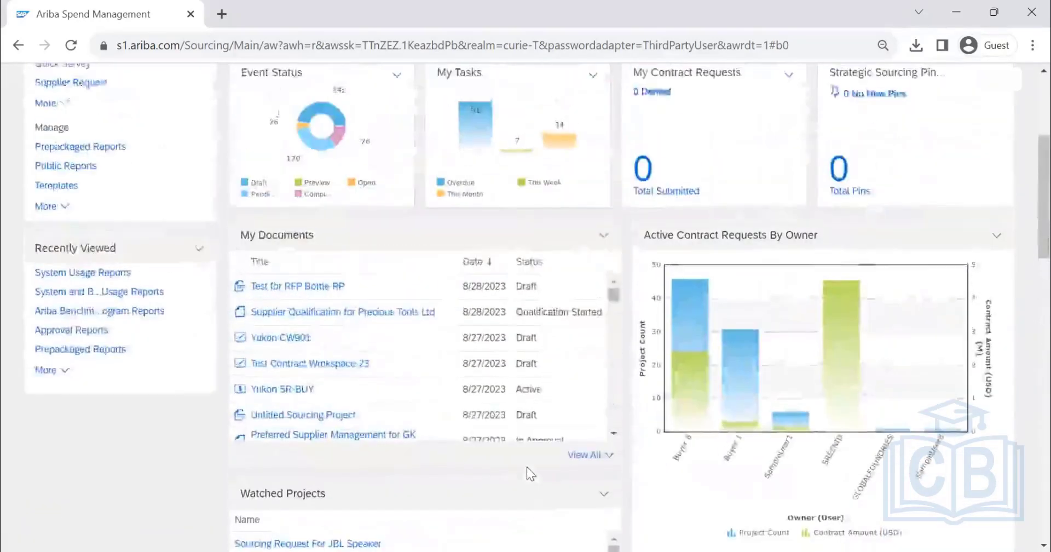
scroll(527, 466, up, 3)
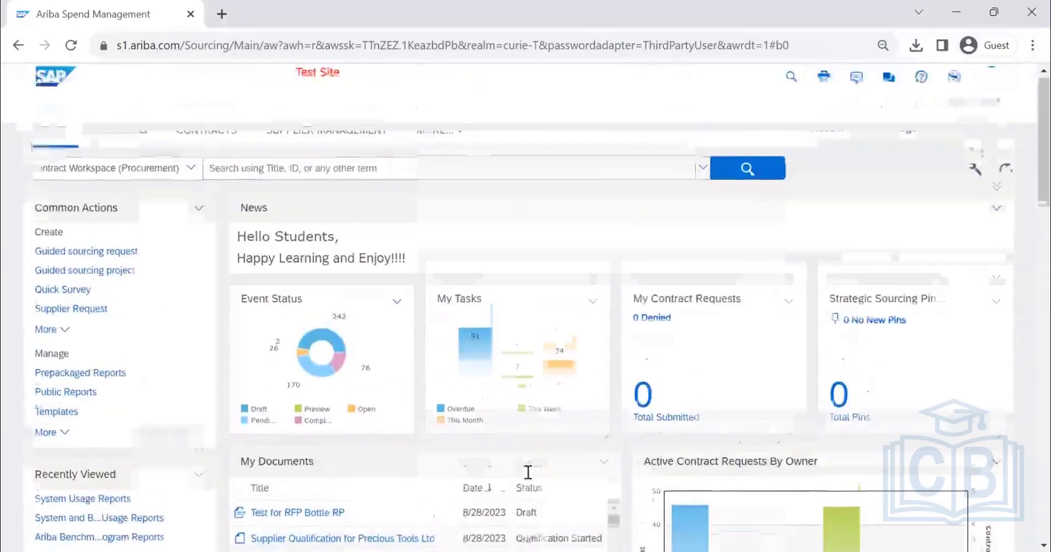
scroll(527, 470, down, 20)
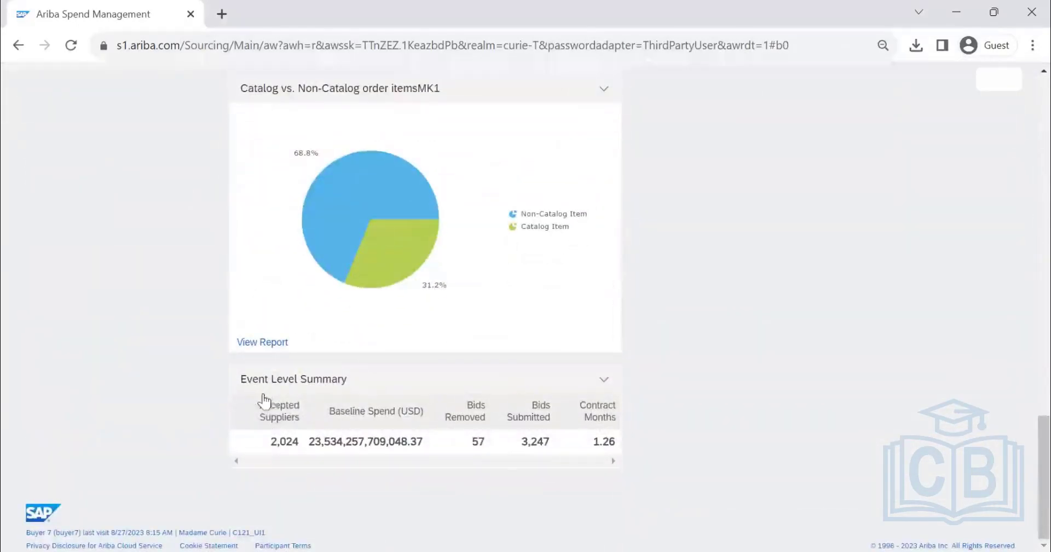
Step: Delete the Event Level Summary content from the Home dashboard, confirm the deletion, and check the remaining dashboard items
click(604, 382)
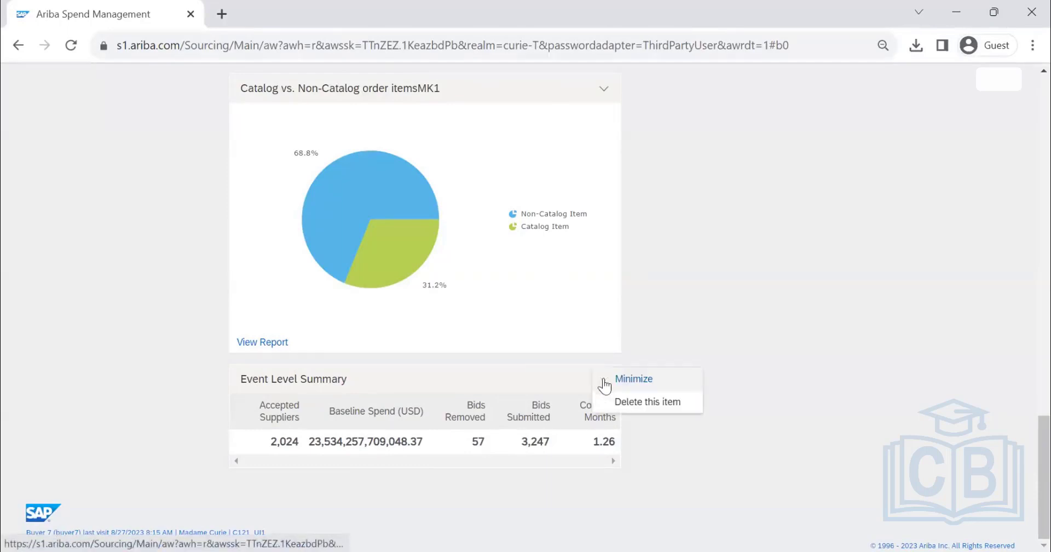
click(630, 410)
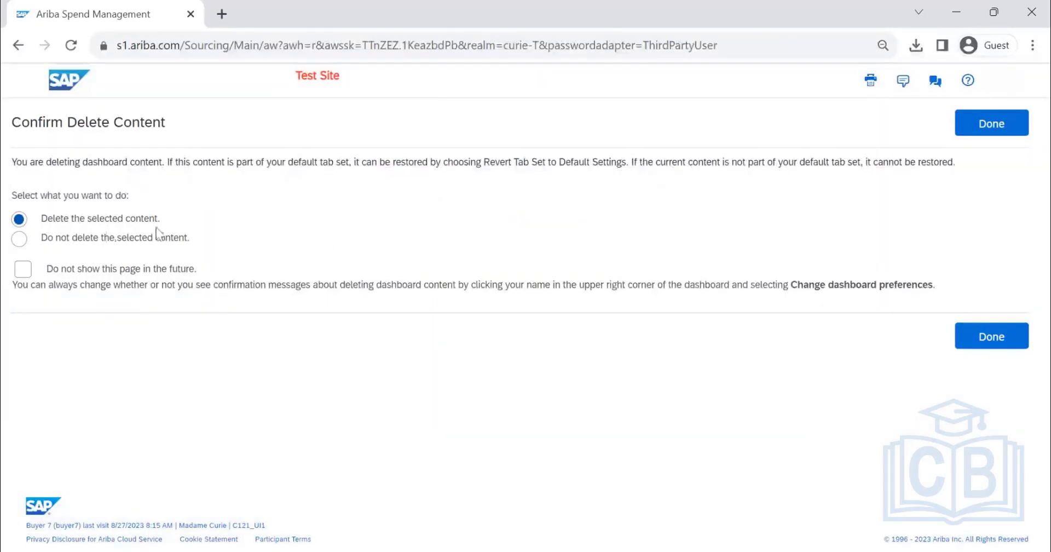
click(991, 123)
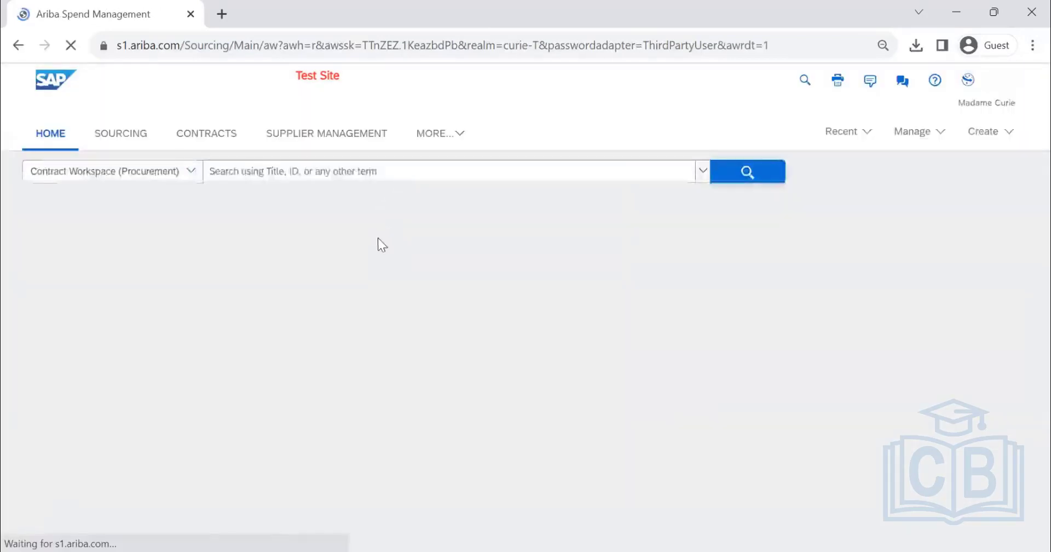
scroll(394, 306, down, 10)
scroll(605, 290, down, 7)
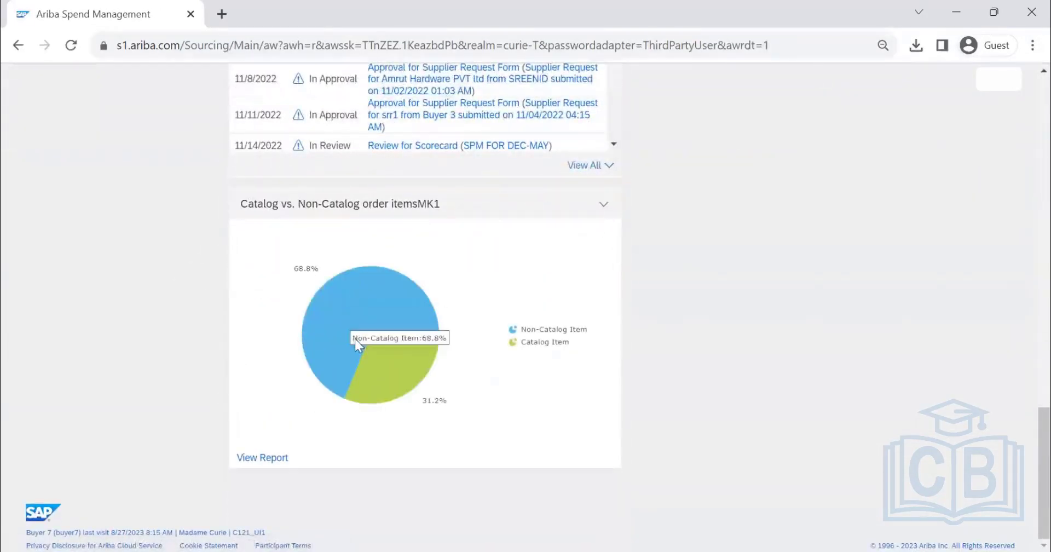
scroll(676, 292, up, 3)
scroll(676, 289, up, 10)
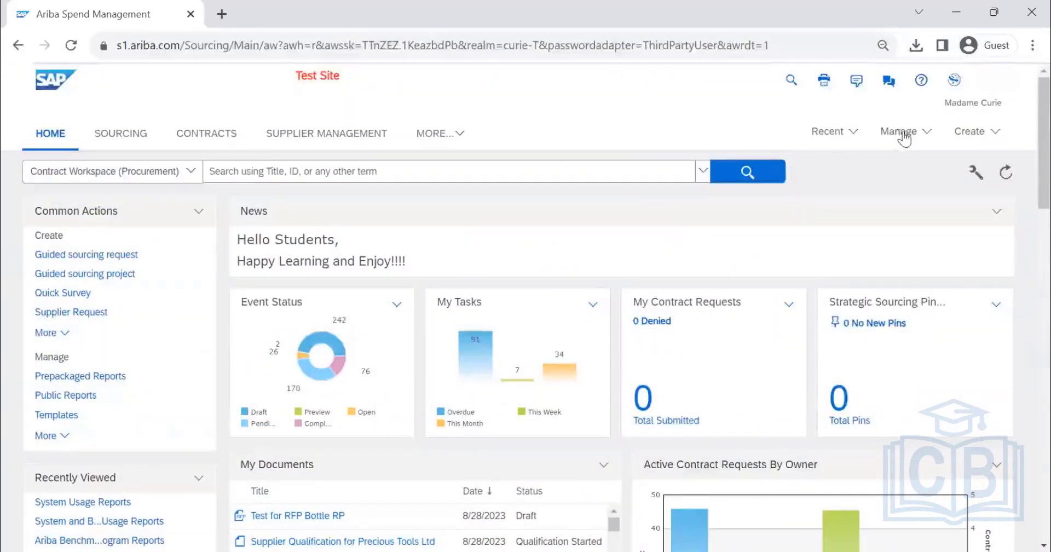
Step: Open the Personal Workspace and examine its list of saved reports, searches and surveys
click(902, 134)
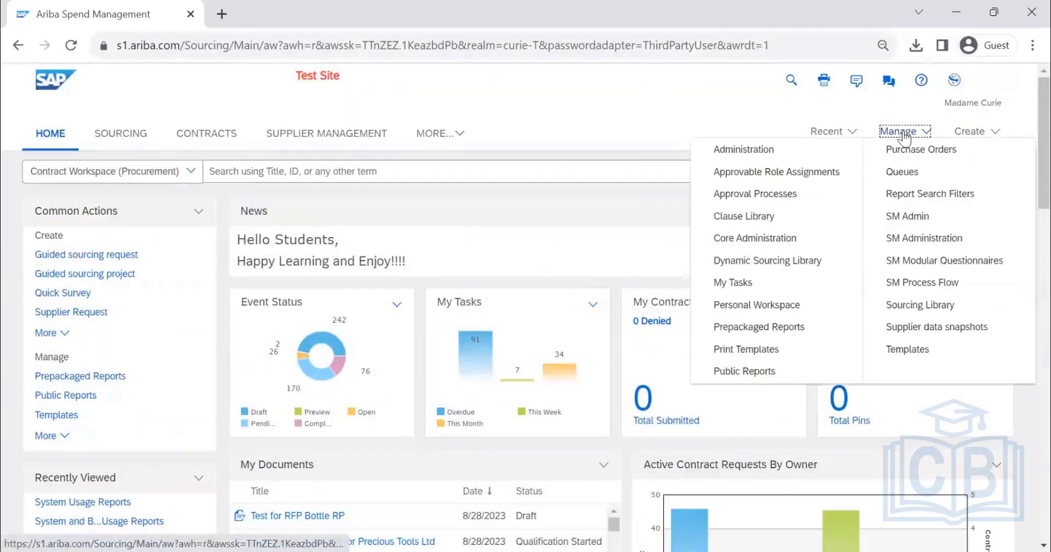
click(745, 305)
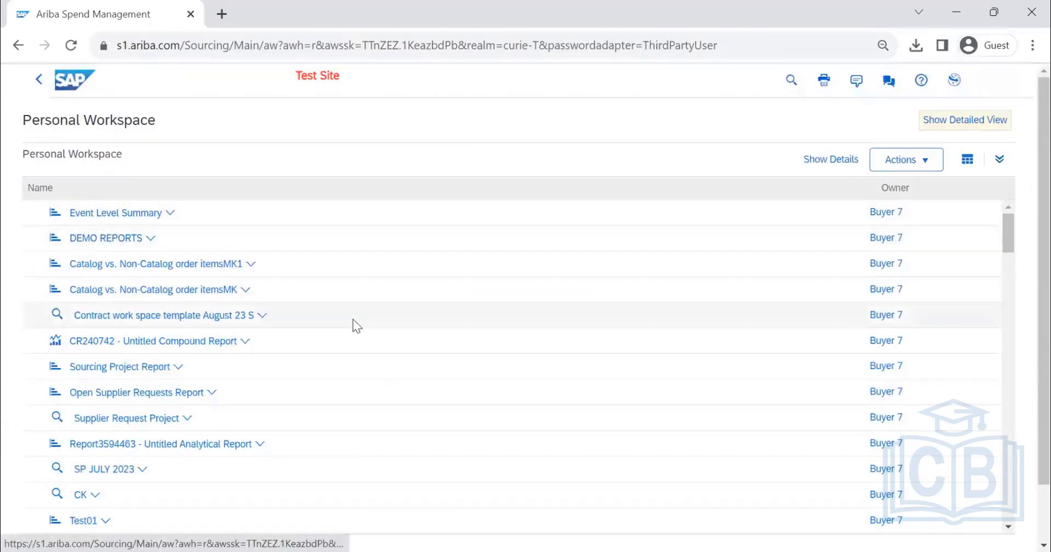
scroll(356, 326, down, 10)
scroll(356, 327, down, 5)
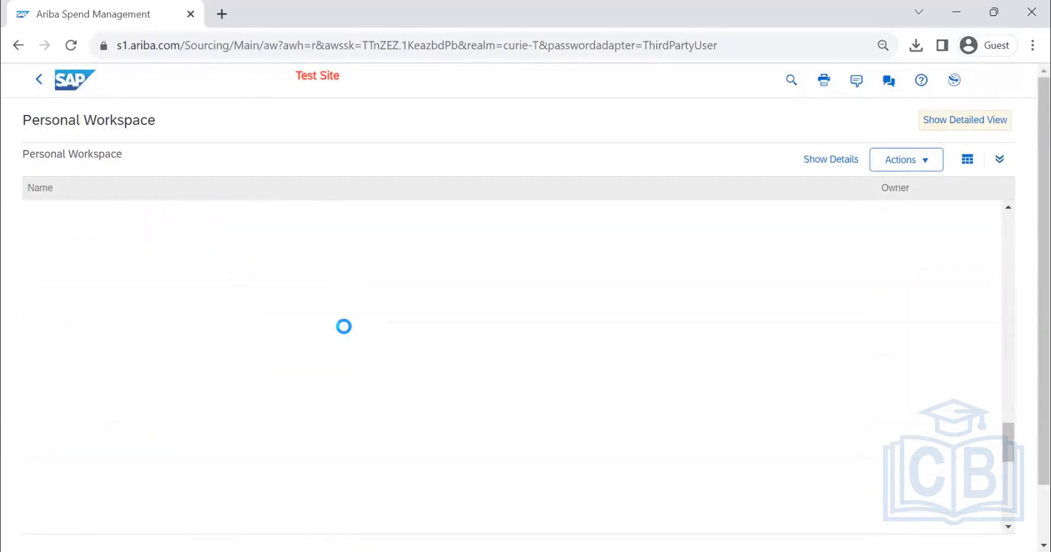
scroll(433, 236, down, 5)
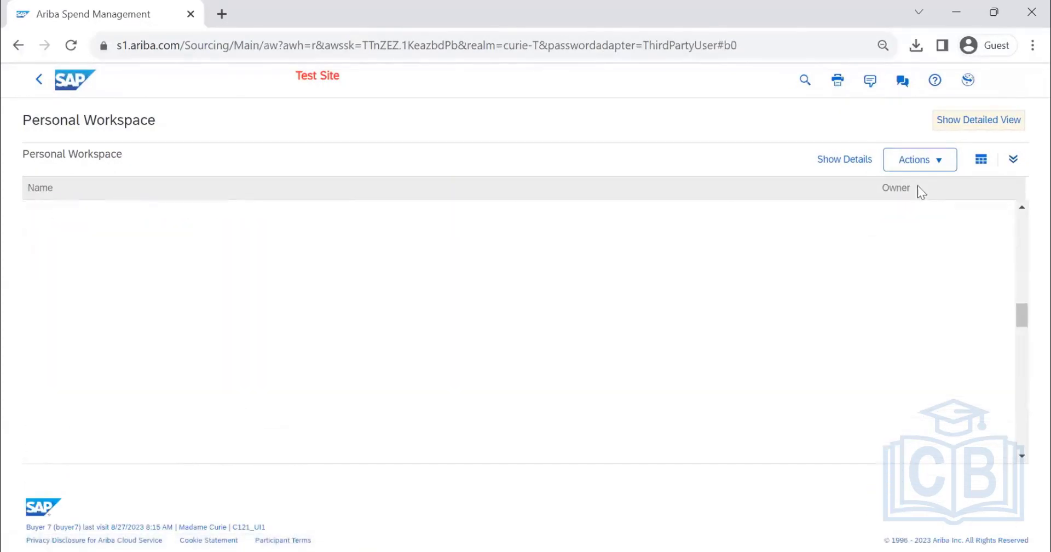
Step: Create a folder named TEST DEMO FOLDER in the Personal Workspace with the description "THIS CONSISTS OF ALL THE REPORT IN DEMO"
click(917, 160)
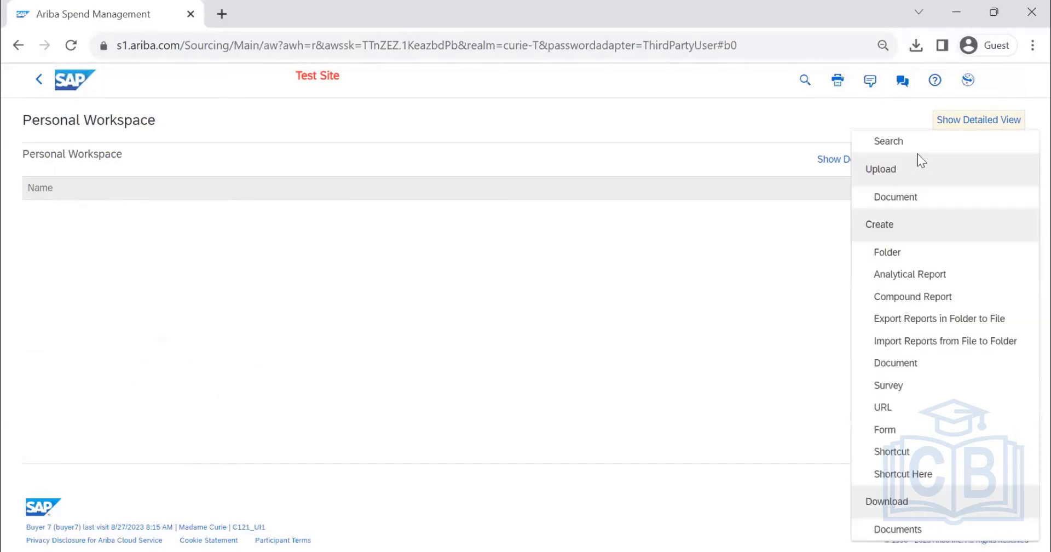
click(895, 258)
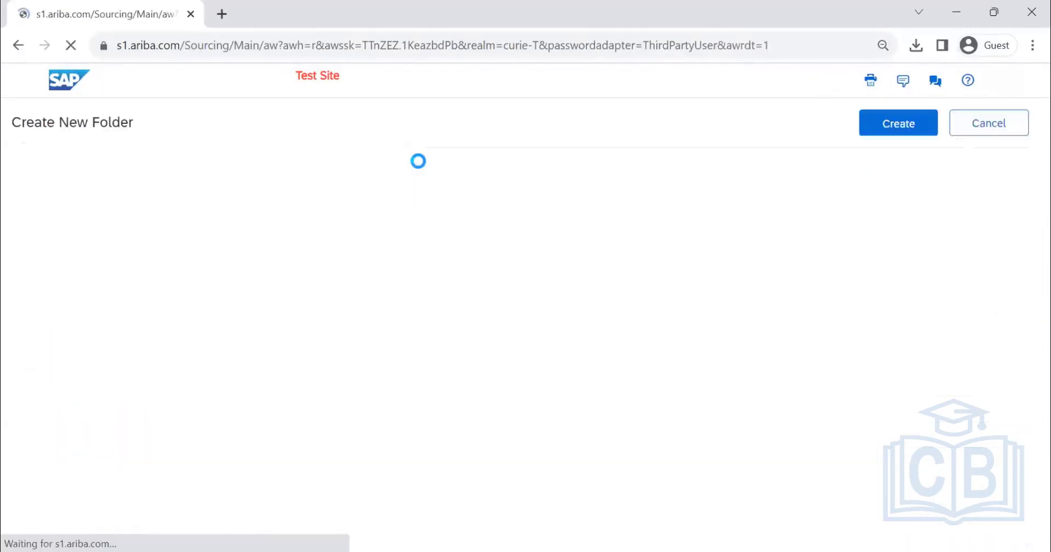
click(433, 233)
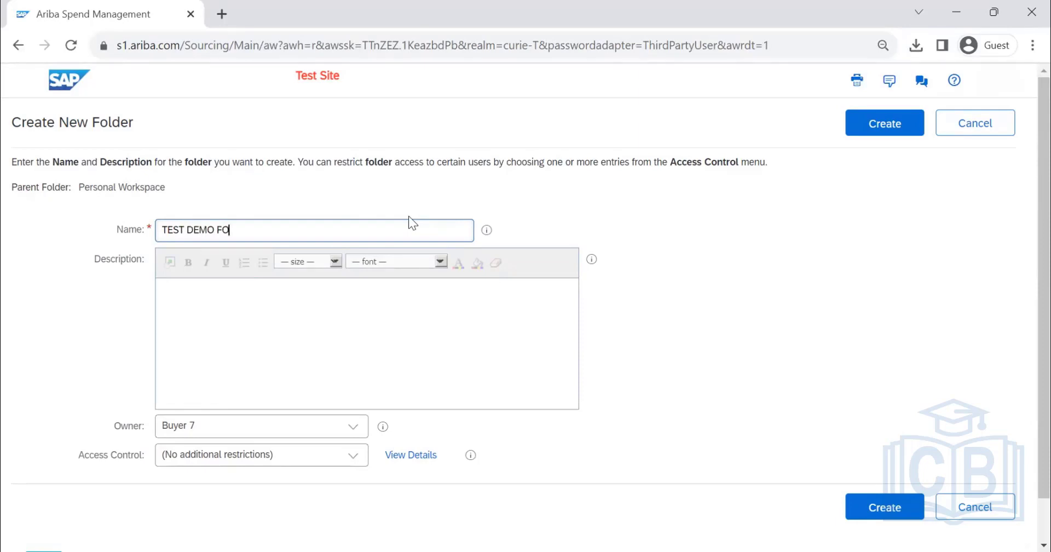
text(LDER)
click(377, 321)
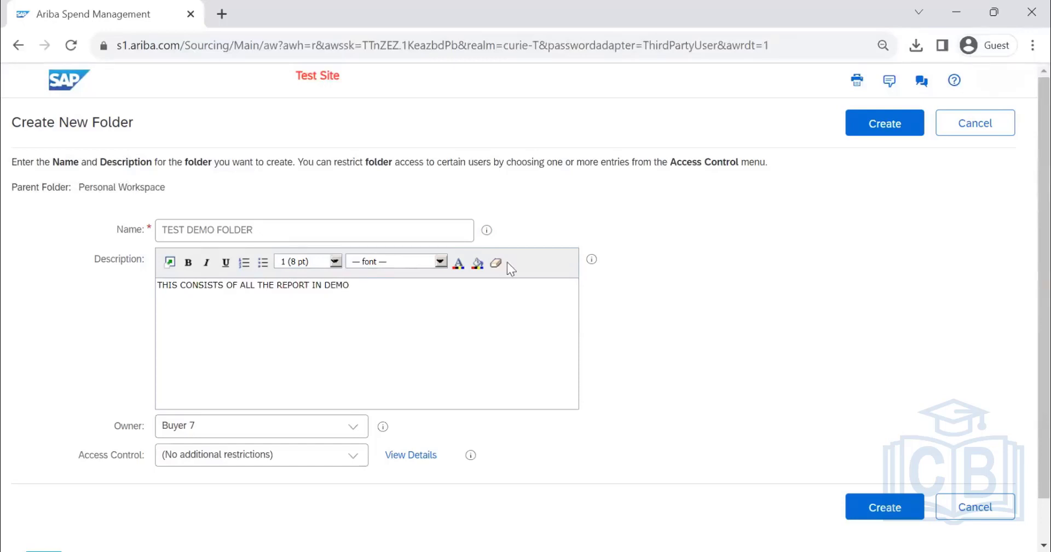
click(898, 128)
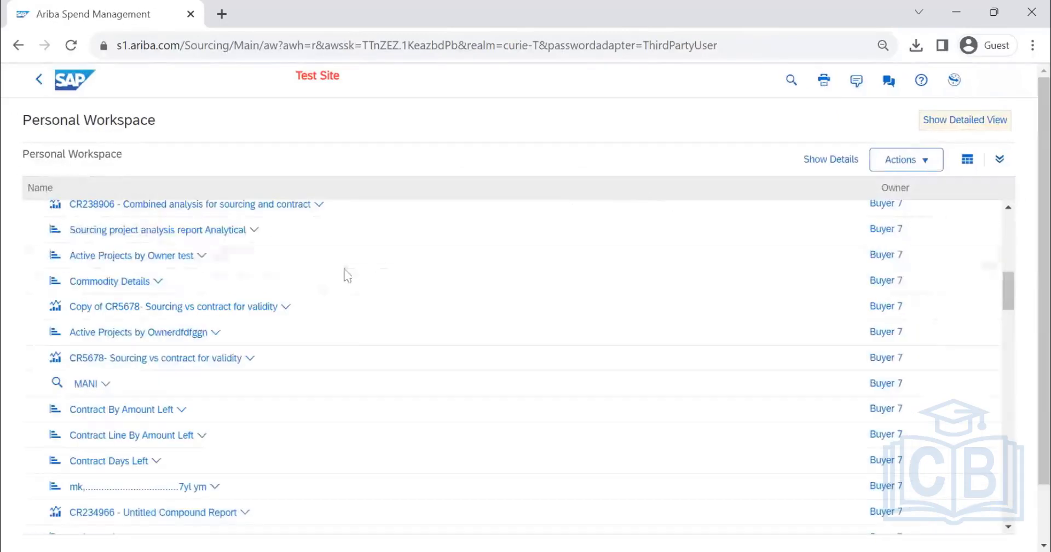
Step: Locate TEST DEMO FOLDER in the Personal Workspace and move the Requisition report into it
click(137, 281)
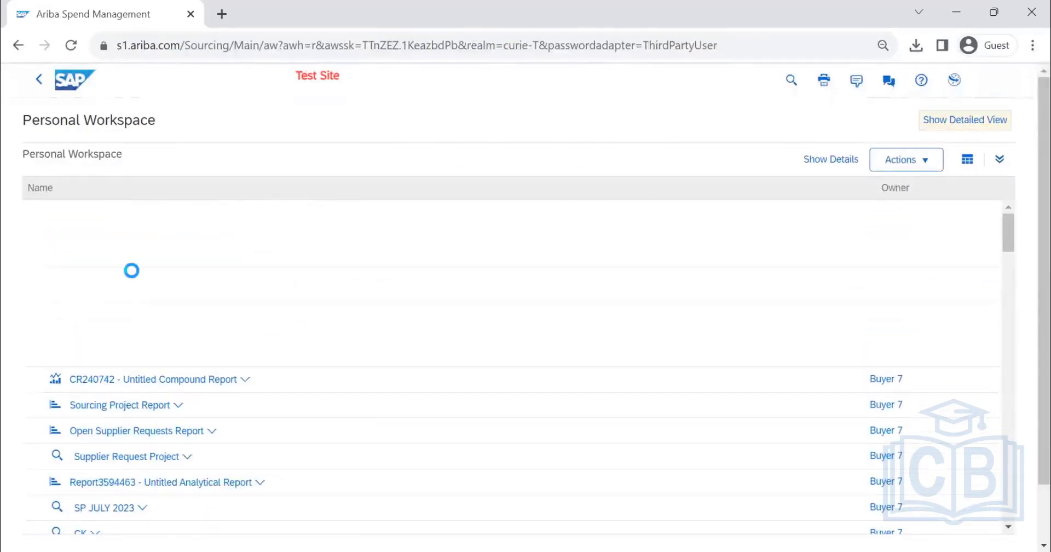
click(165, 287)
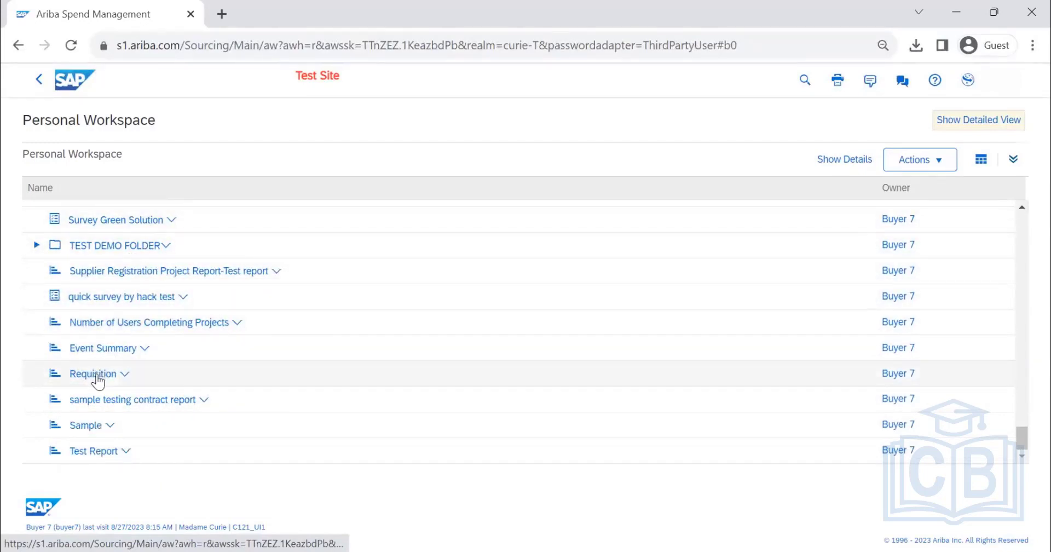
drag(98, 380, 57, 250)
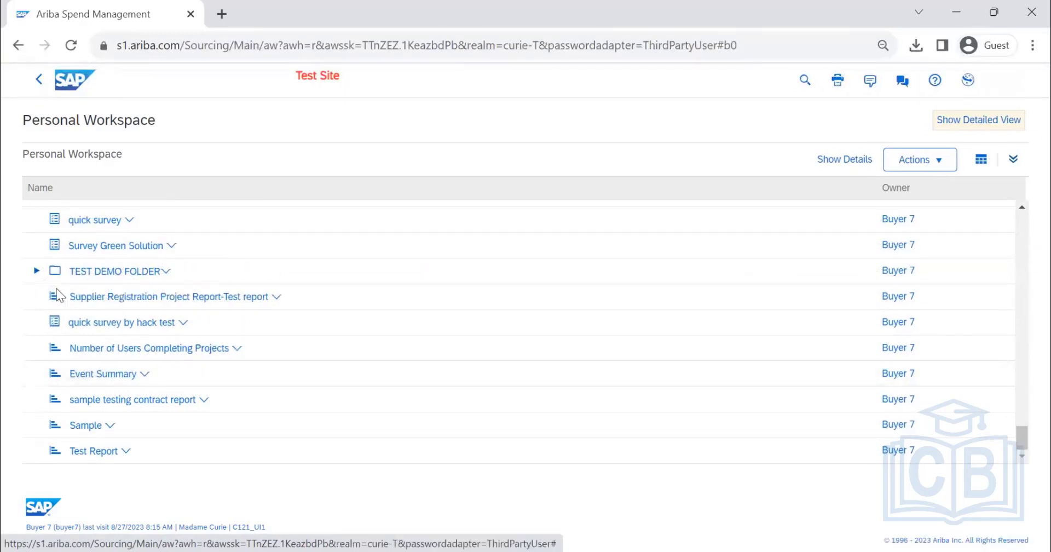
Step: Expand TEST DEMO FOLDER in the Personal Workspace list and review the actions available for the folder
scroll(133, 344, up, 5)
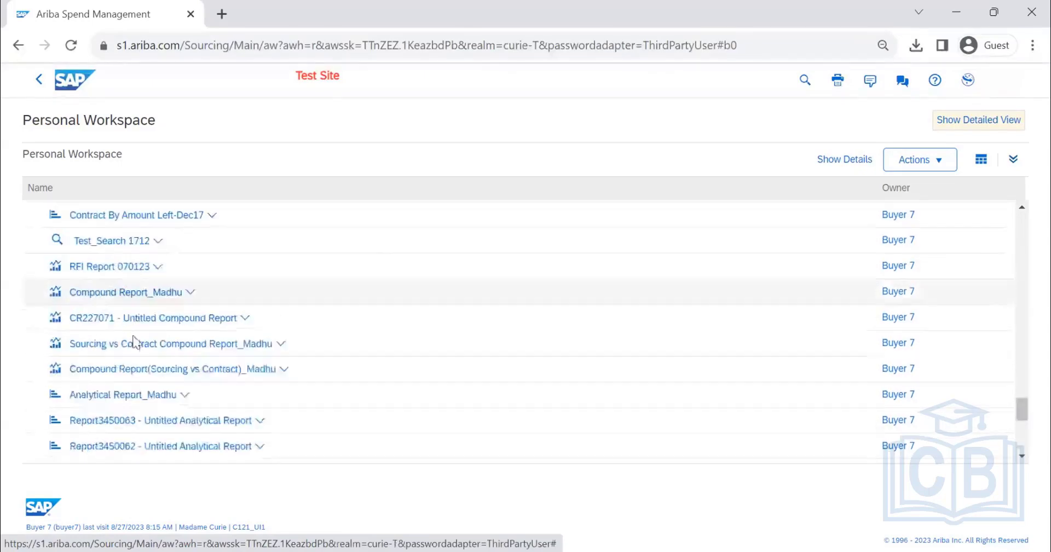
scroll(133, 345, up, 5)
scroll(133, 345, up, 5)
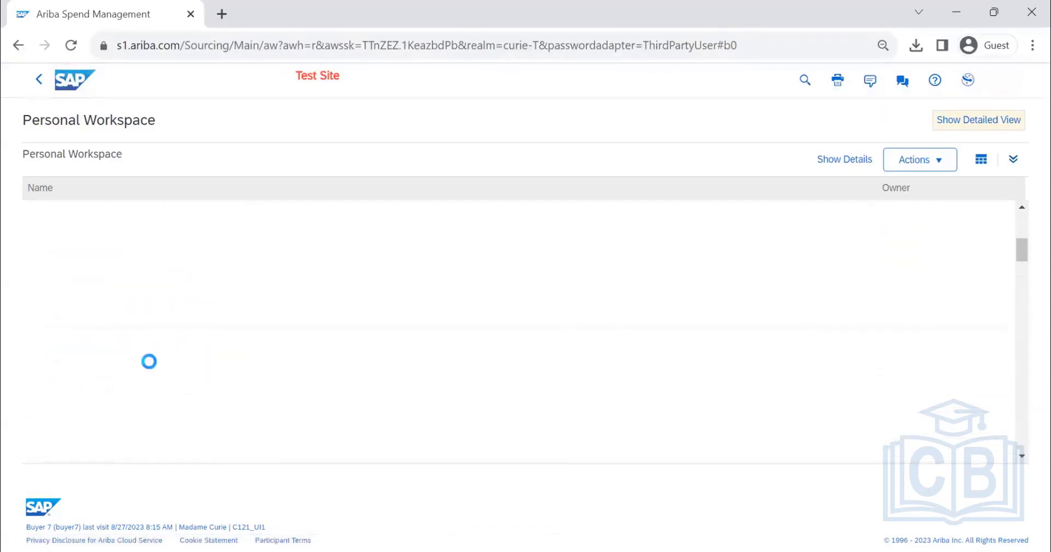
scroll(163, 362, down, 5)
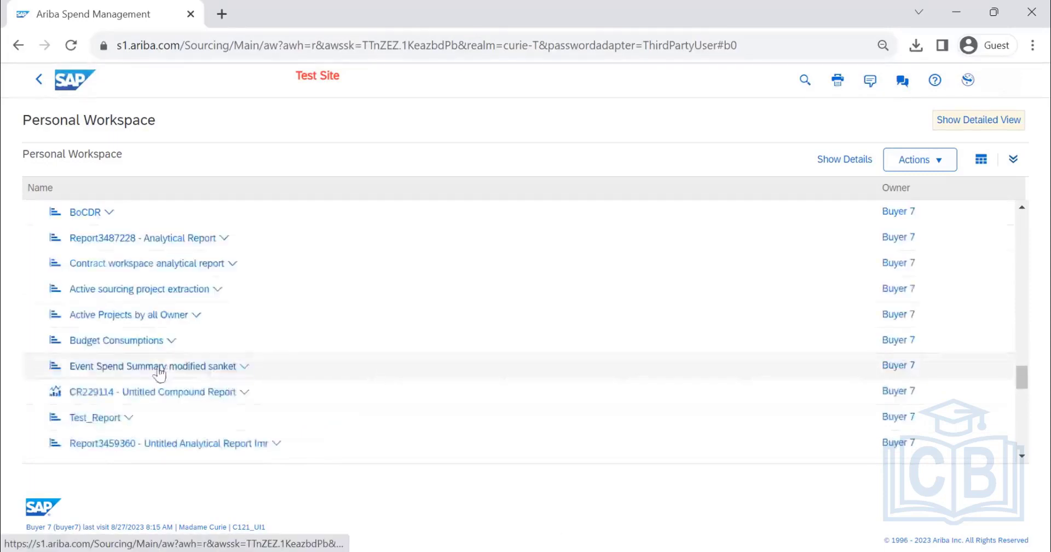
scroll(162, 370, down, 5)
click(165, 245)
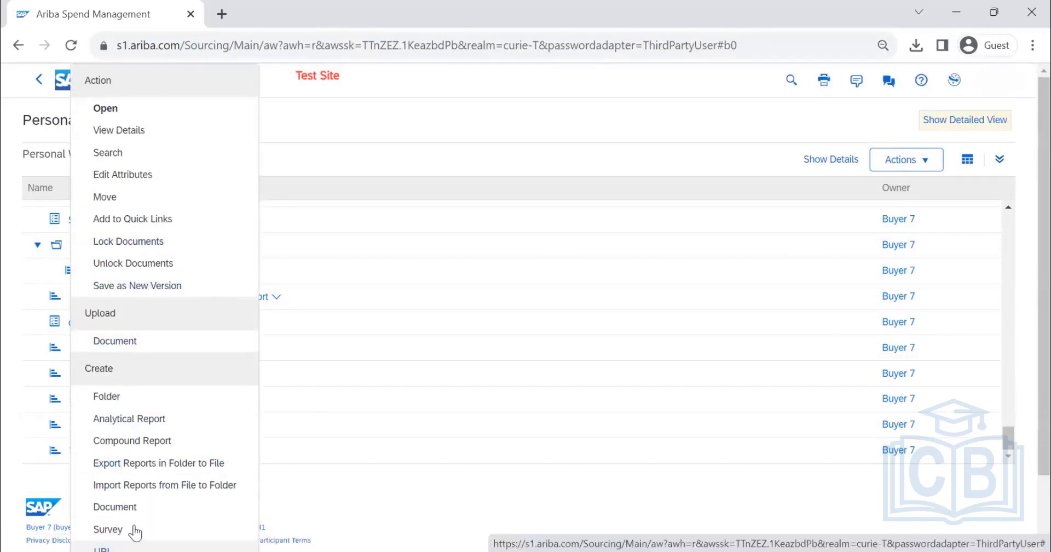
scroll(144, 370, down, 2)
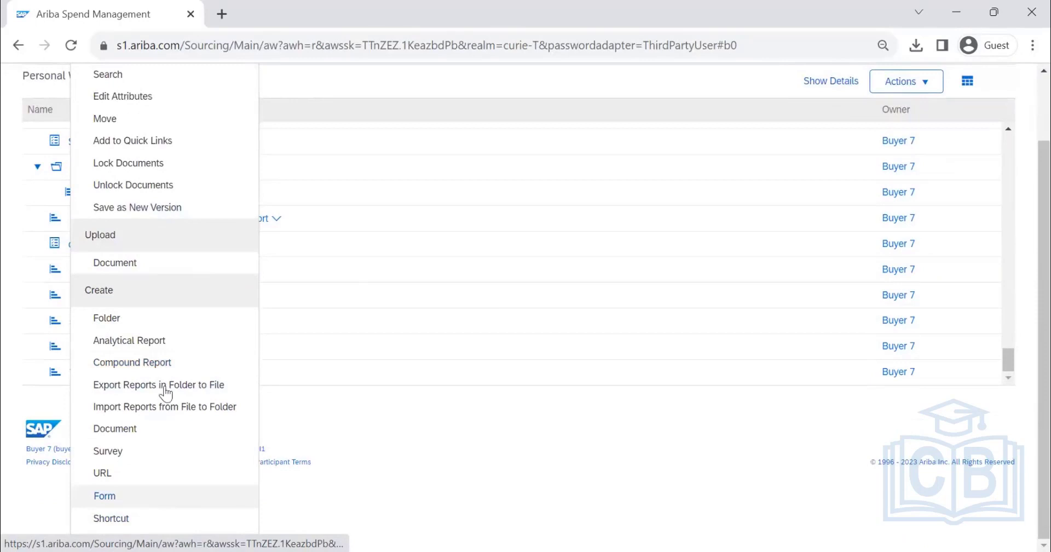
scroll(162, 356, up, 2)
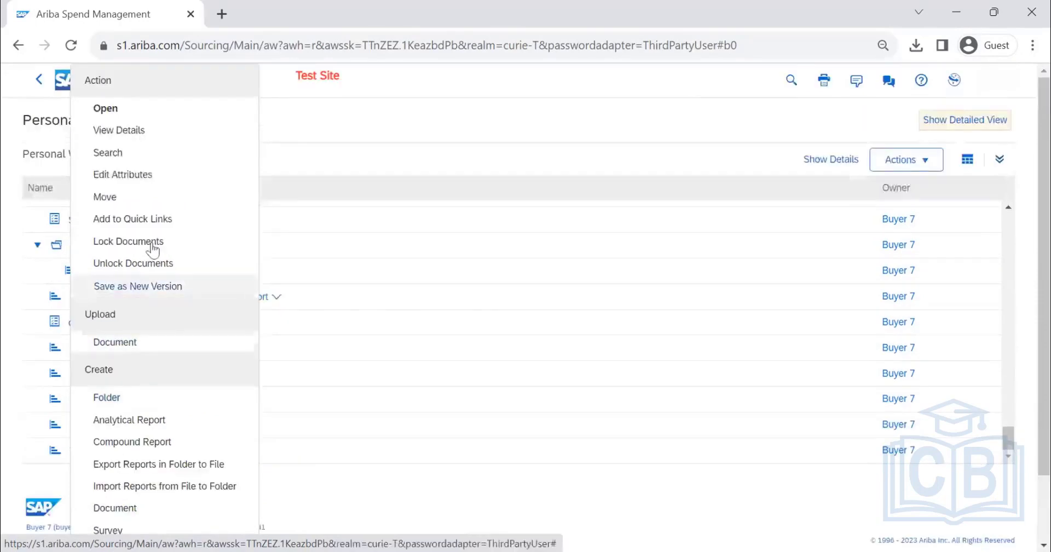
Step: Open TEST DEMO FOLDER and review the upload, create and download actions available inside it
click(153, 118)
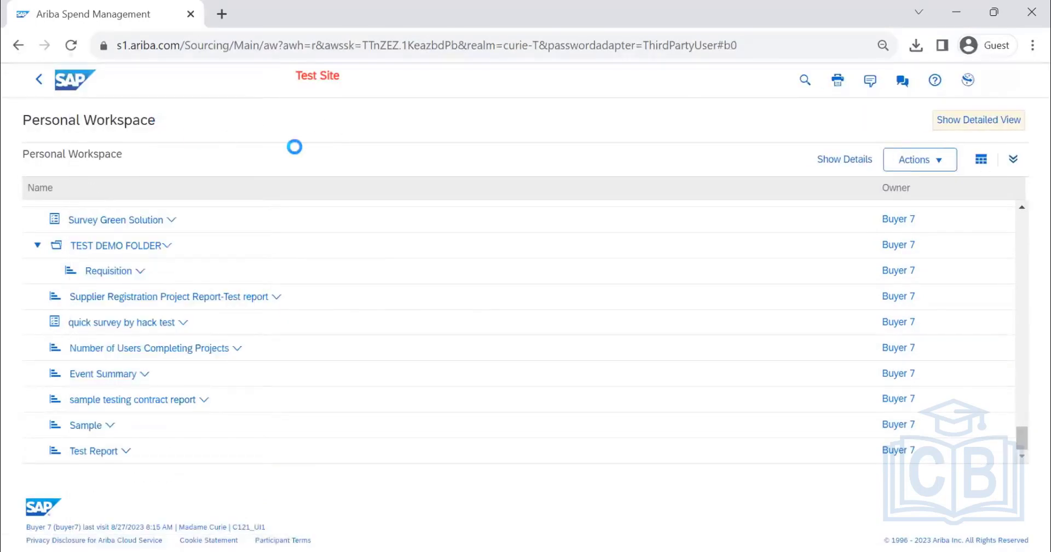
click(981, 170)
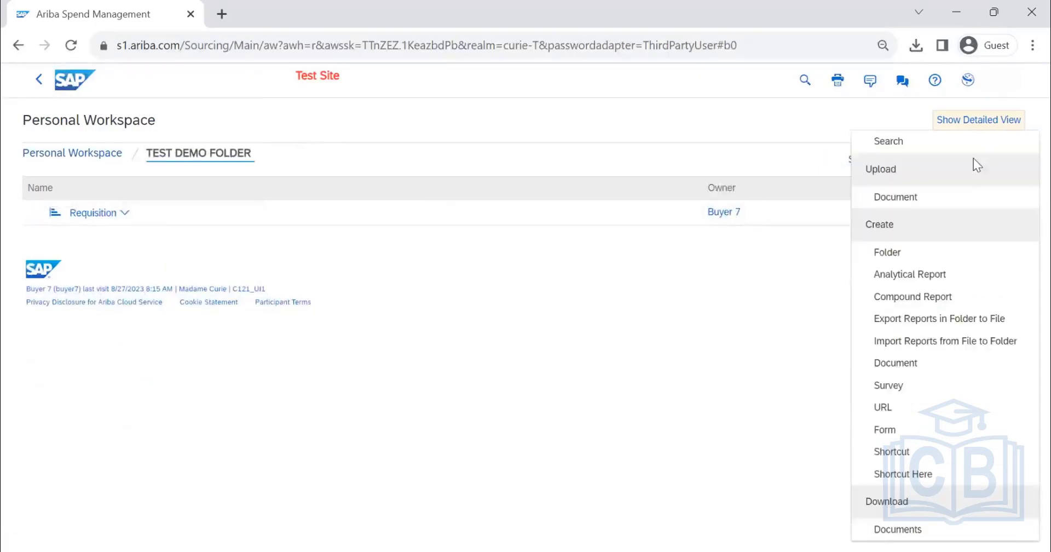
click(788, 405)
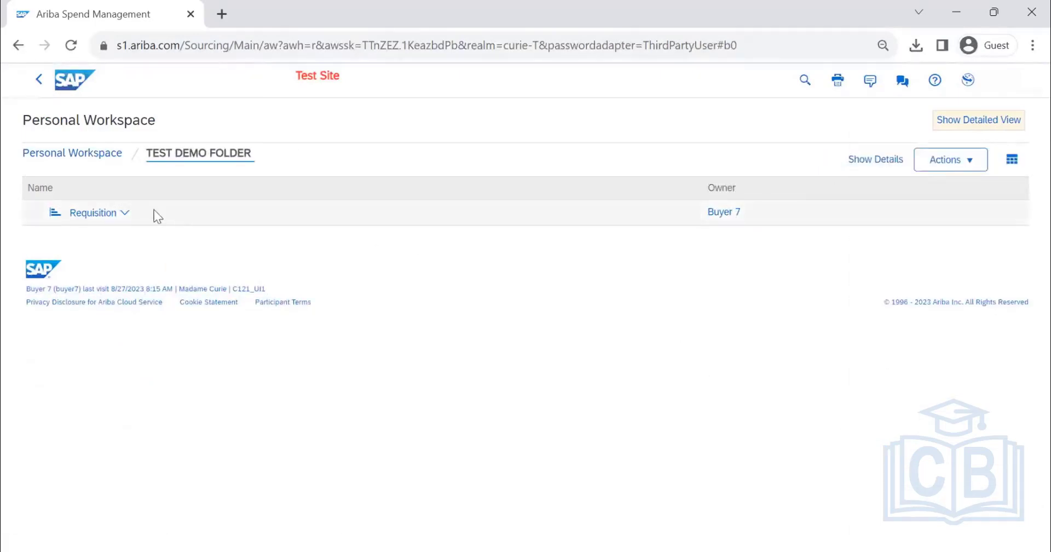
Step: Move the Requisition report from TEST DEMO FOLDER to the Personal Workspace
click(125, 213)
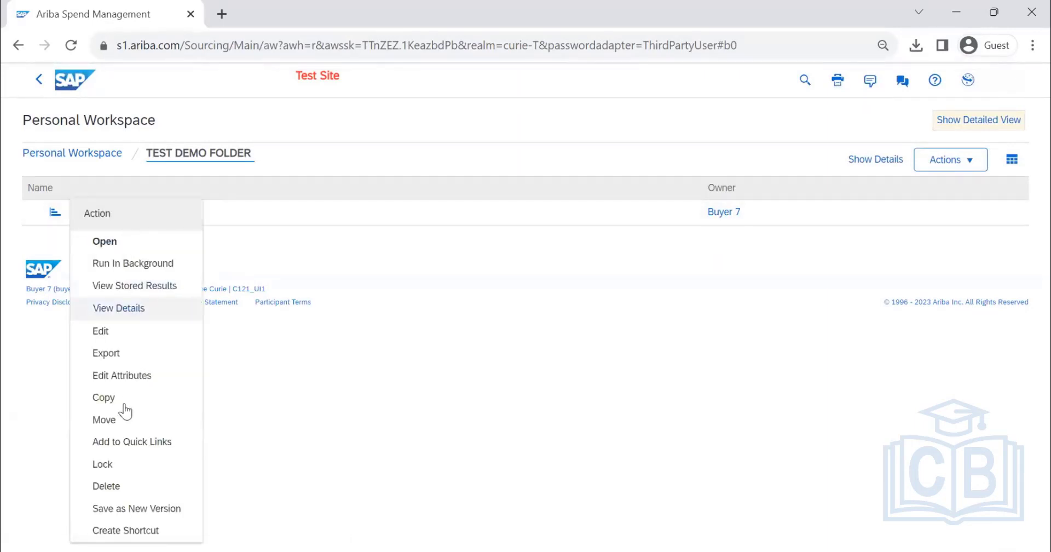
click(123, 418)
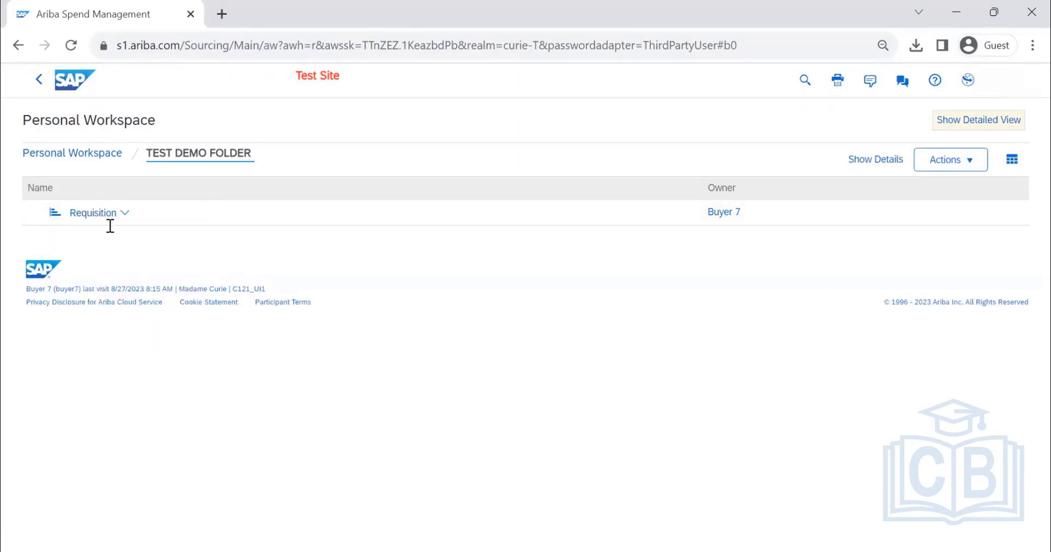
click(29, 255)
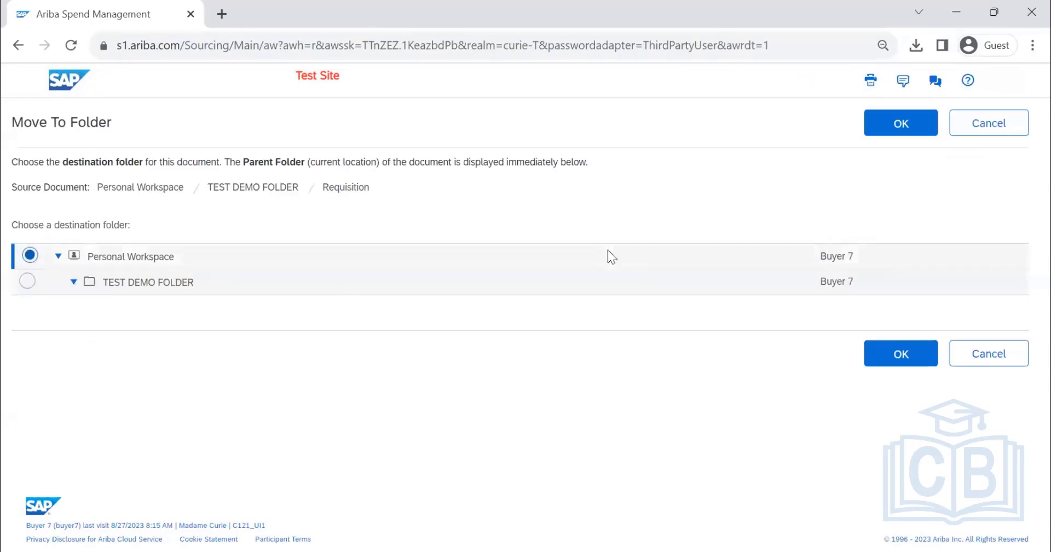
click(901, 126)
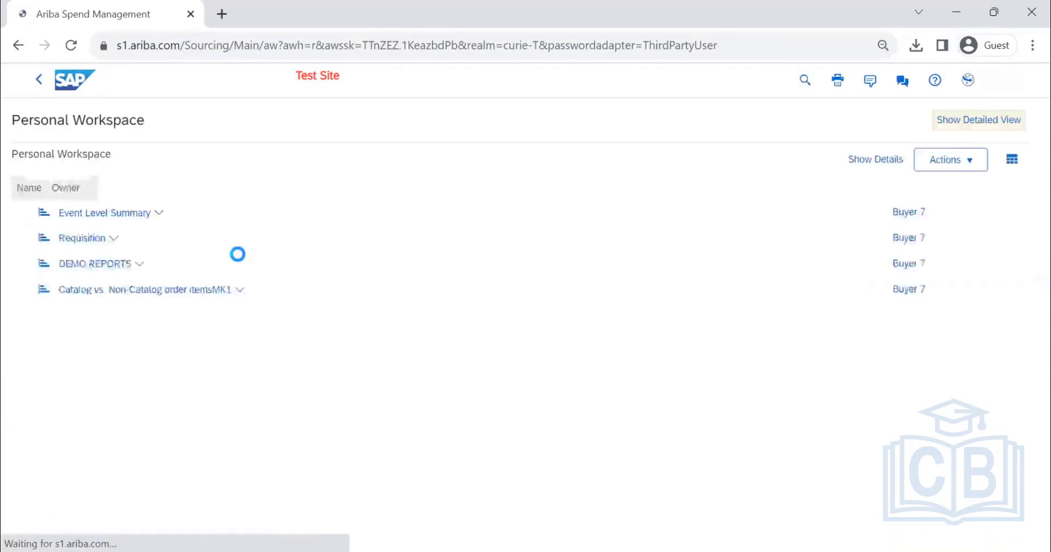
Step: Delete TEST DEMO FOLDER from the Personal Workspace, confirm the deletion, and check the workspace list
scroll(169, 279, down, 20)
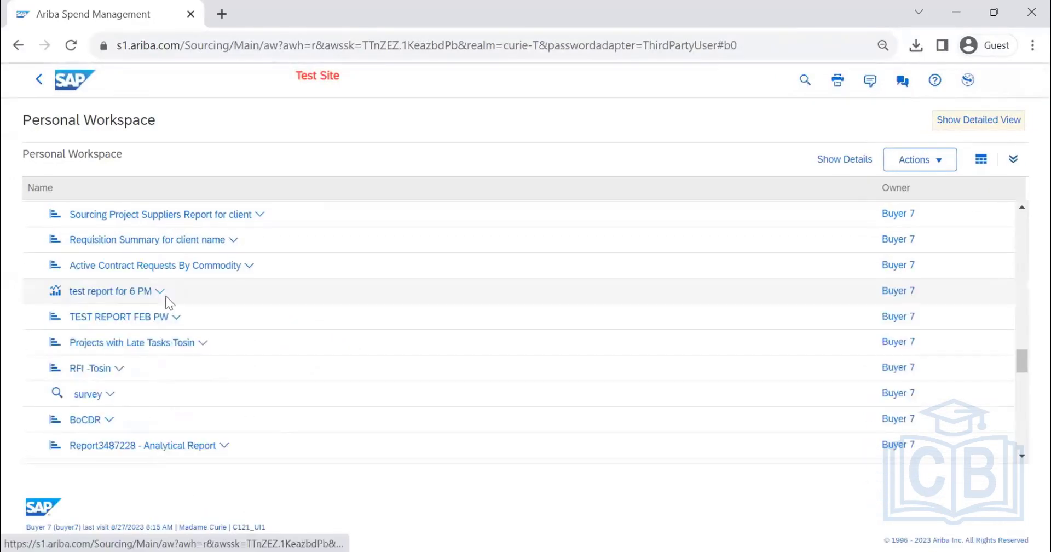
scroll(169, 302, down, 15)
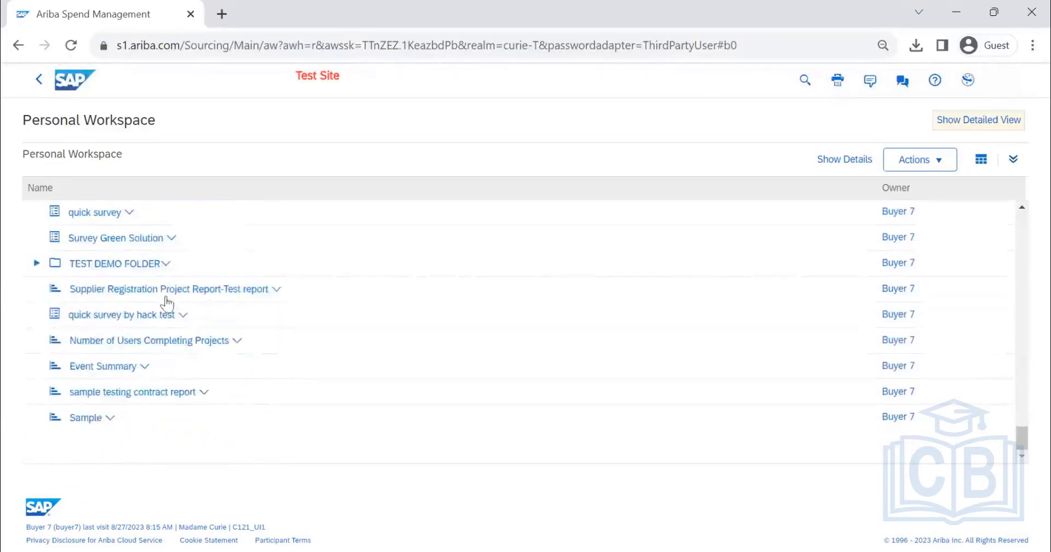
click(166, 272)
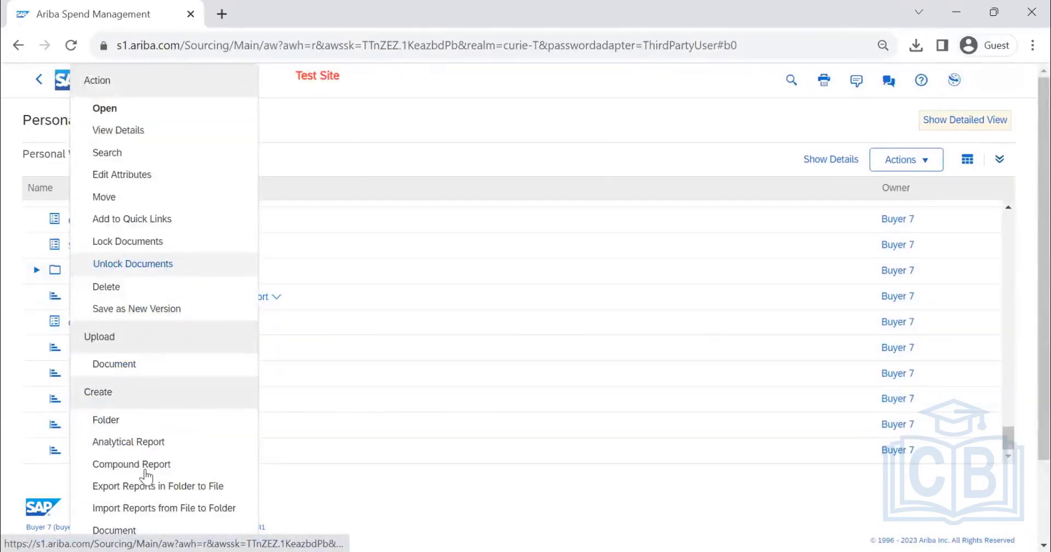
click(140, 289)
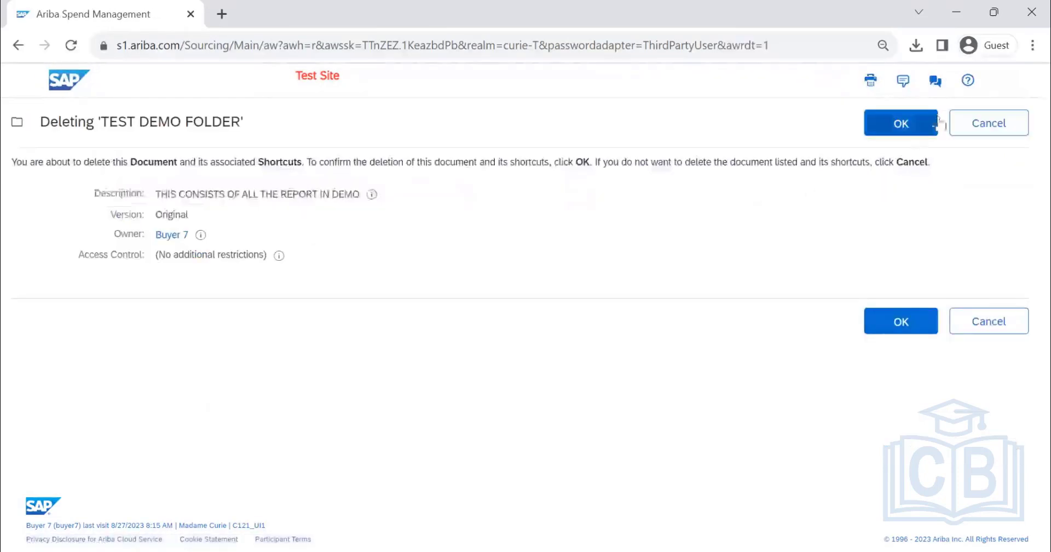
click(929, 124)
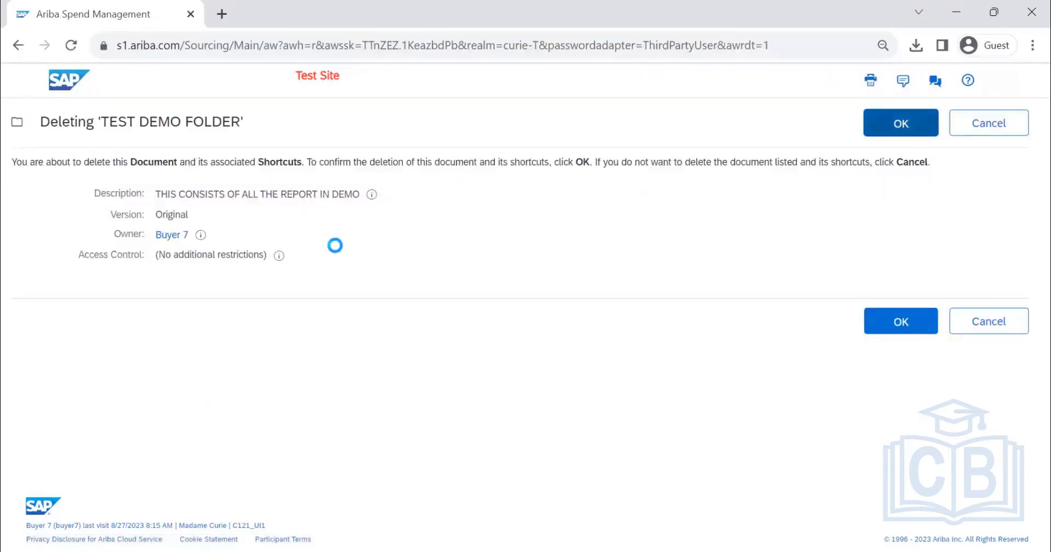
scroll(466, 322, up, 15)
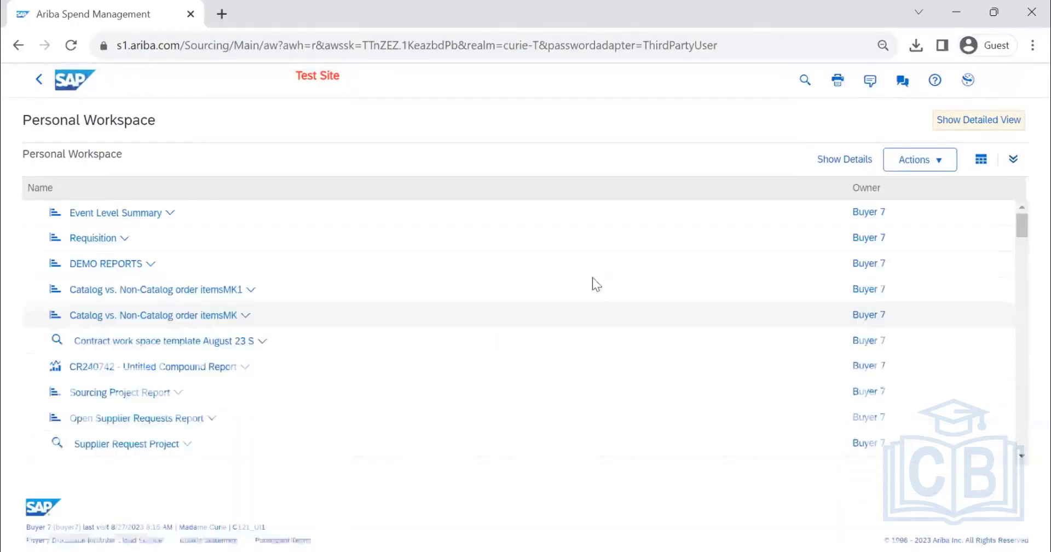
Step: Return to the Home dashboard, open Public Reports, and view its quick links and report list
click(39, 81)
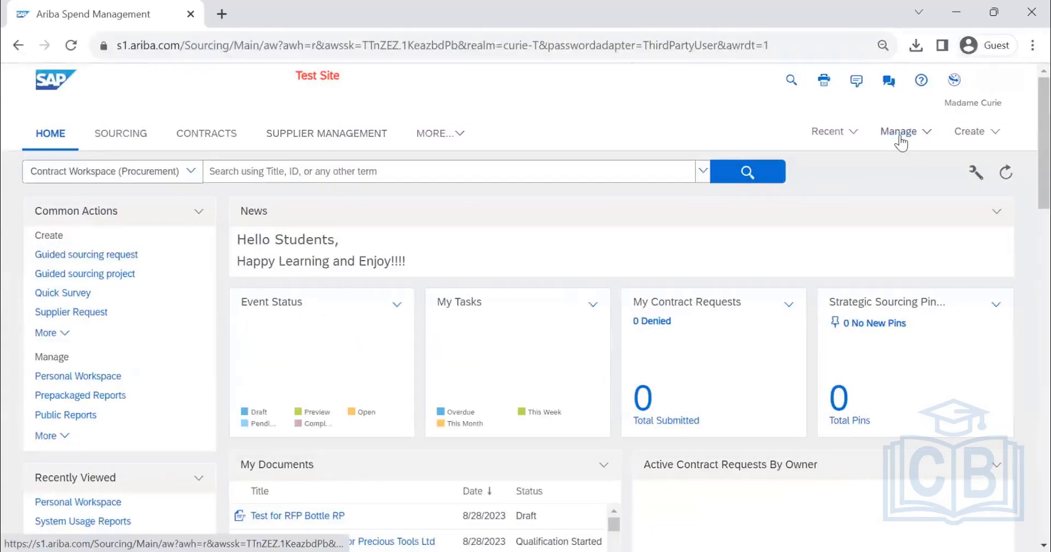
click(904, 134)
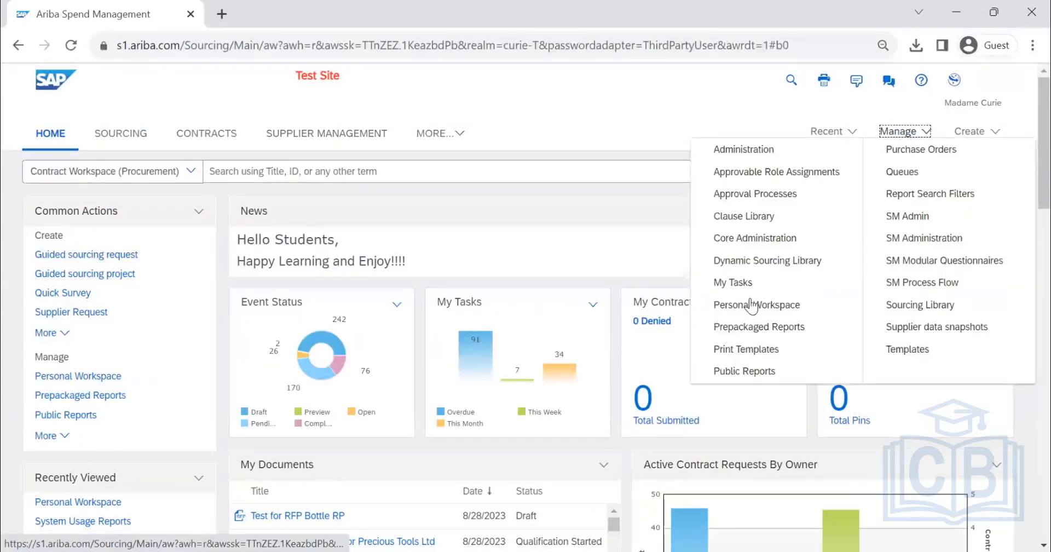
click(769, 374)
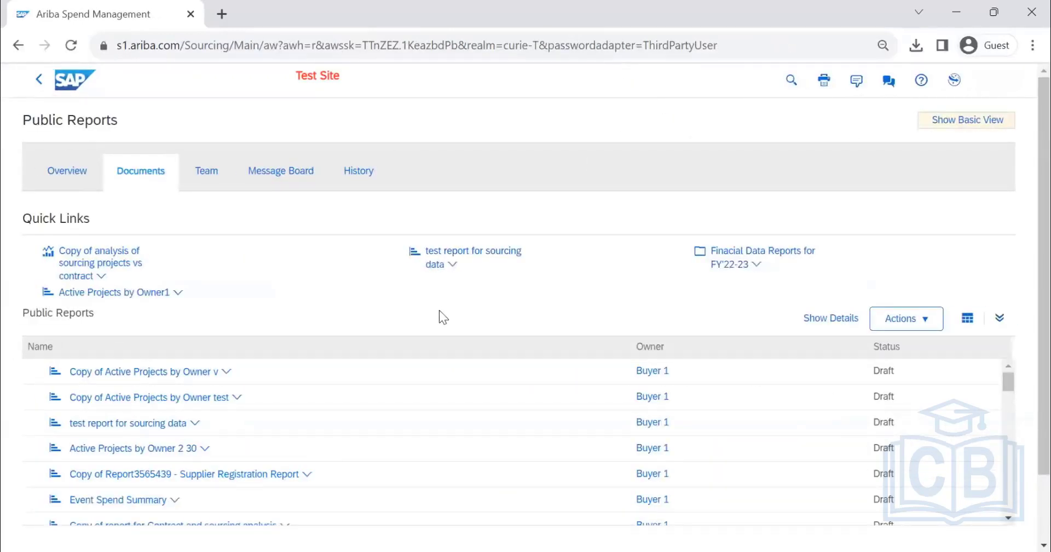
scroll(442, 317, down, 2)
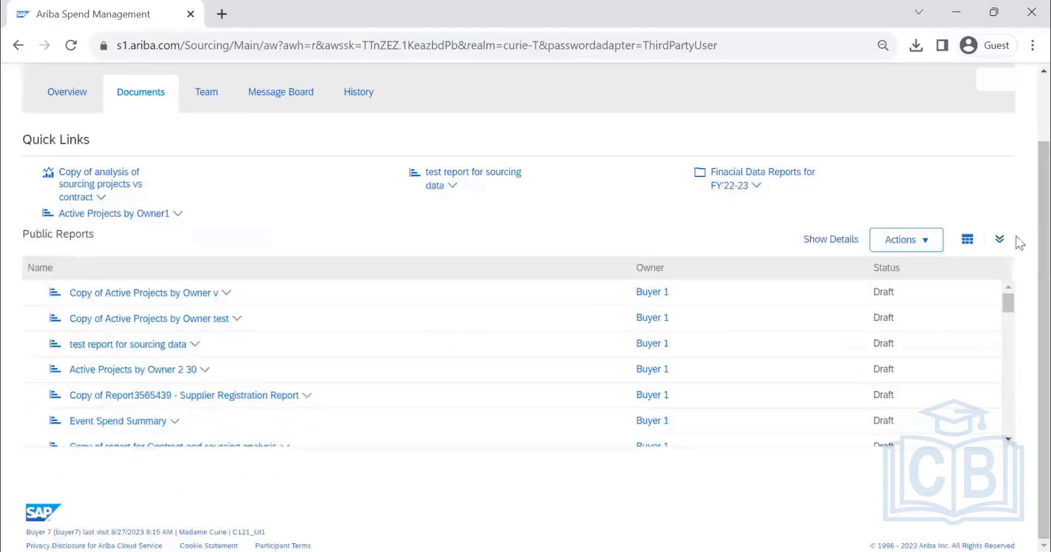
Step: Expand the Public Reports list to full size, review its reports and folders, and show the contents of the last folder
click(1000, 241)
scroll(325, 332, down, 3)
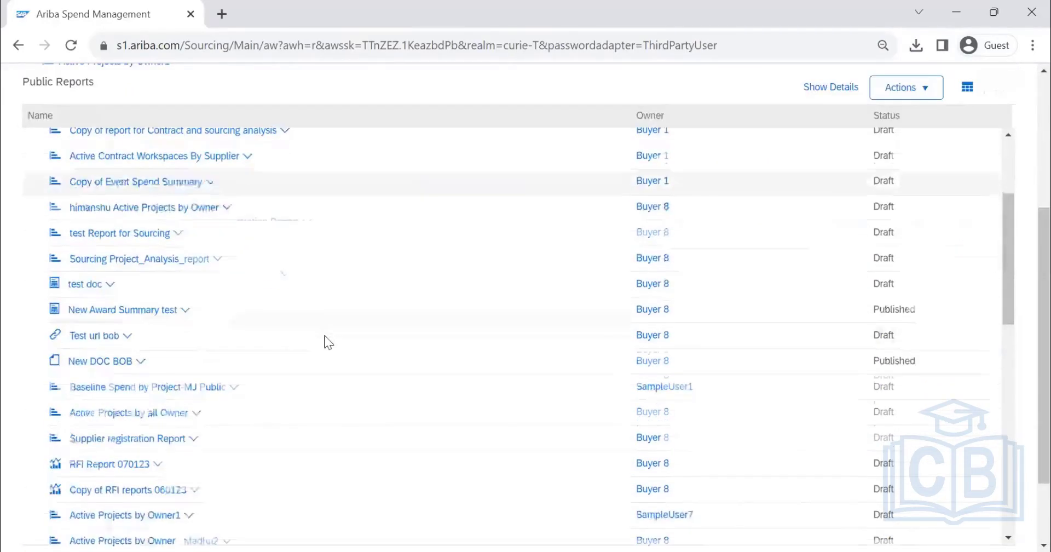
scroll(323, 336, down, 5)
scroll(319, 346, down, 10)
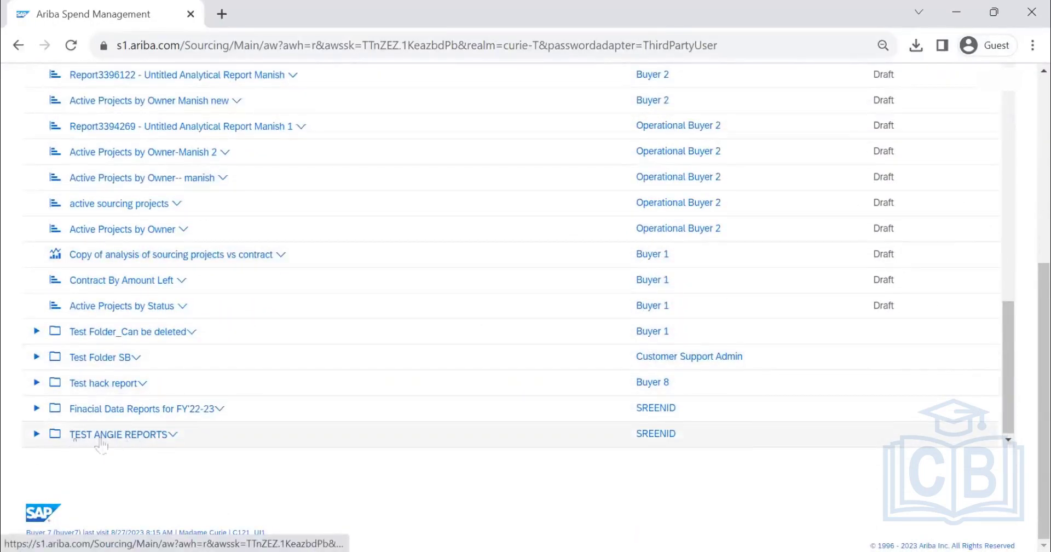
click(36, 434)
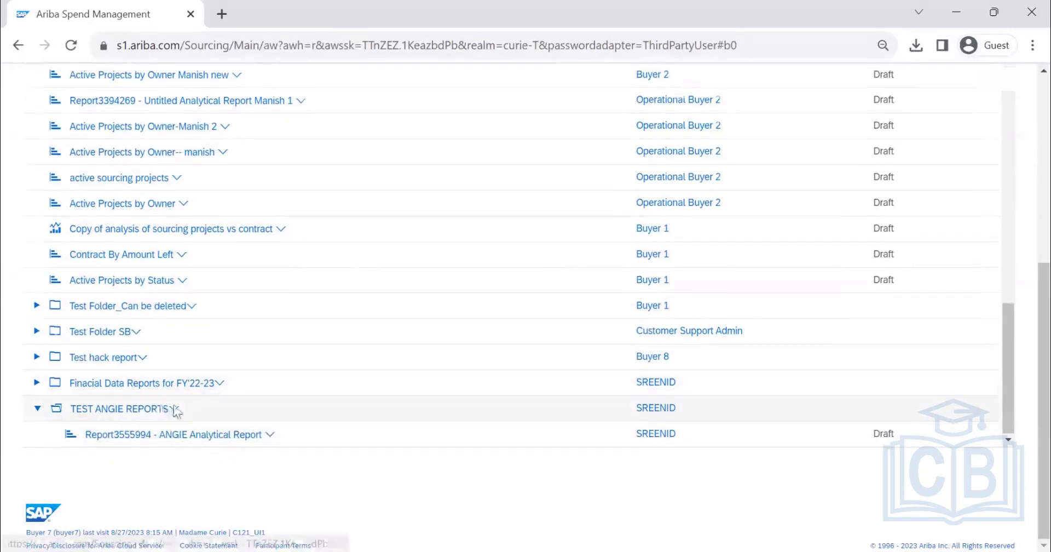
scroll(780, 171, up, 15)
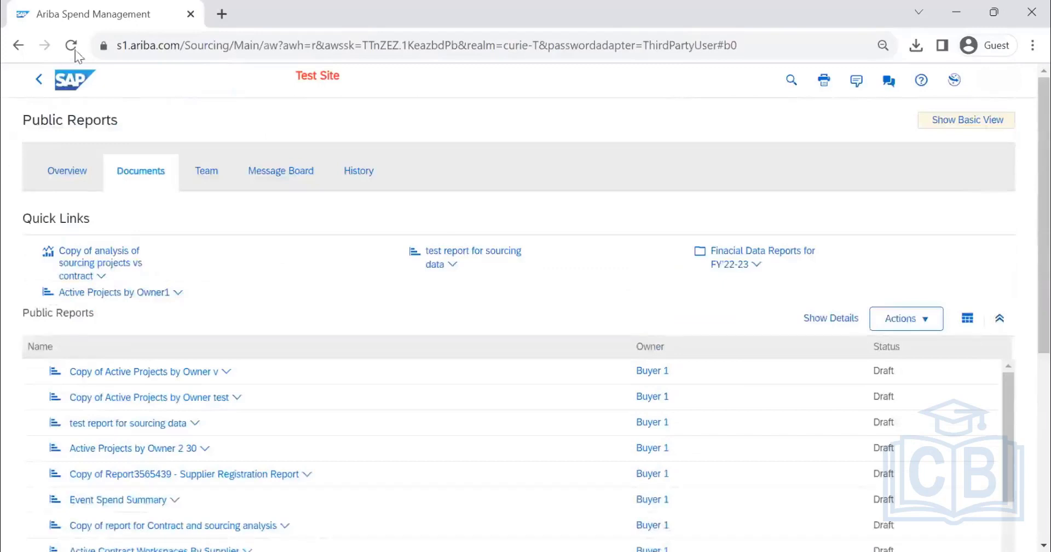
Step: Return to the Home dashboard and start creating a new Analytical Report
click(81, 87)
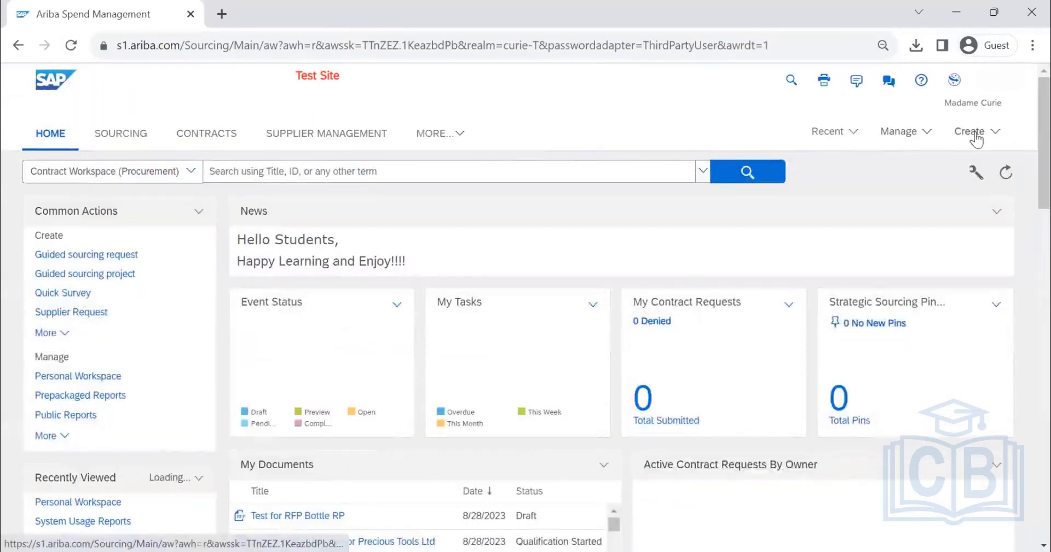
click(977, 140)
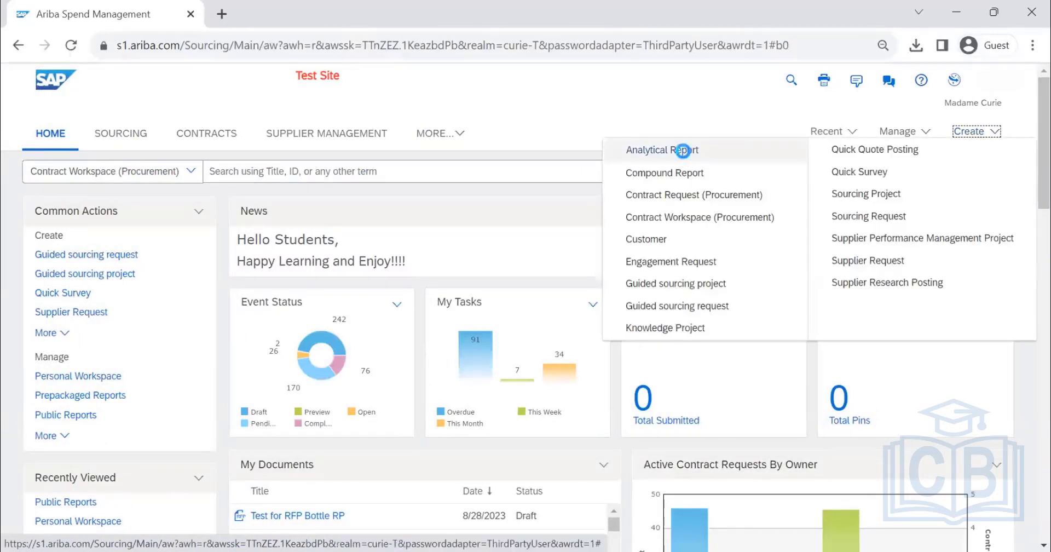
click(682, 150)
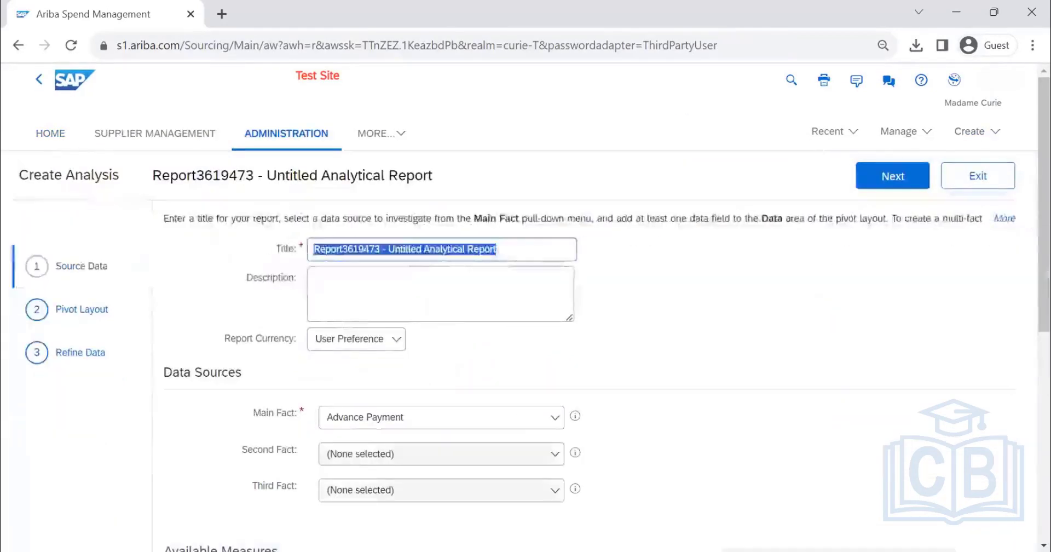
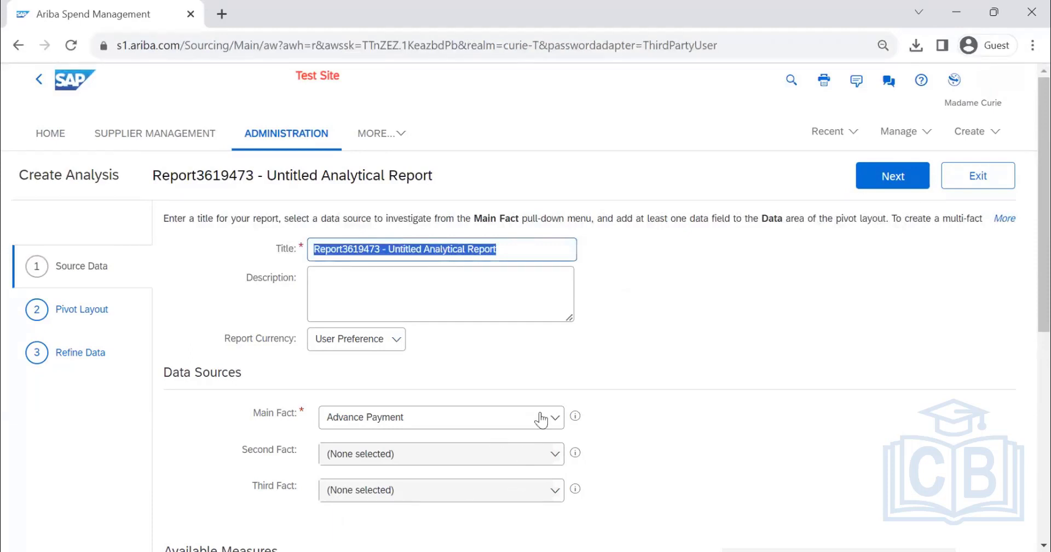
Step: Title the report CONTRACT WORKSPACE DETAILS, describe it as THIS REPORT WILL GIVE ALL THE CW DETAILS, and set its currency to US Dollar $ (USD)
text(CONTRACT WORKSPA)
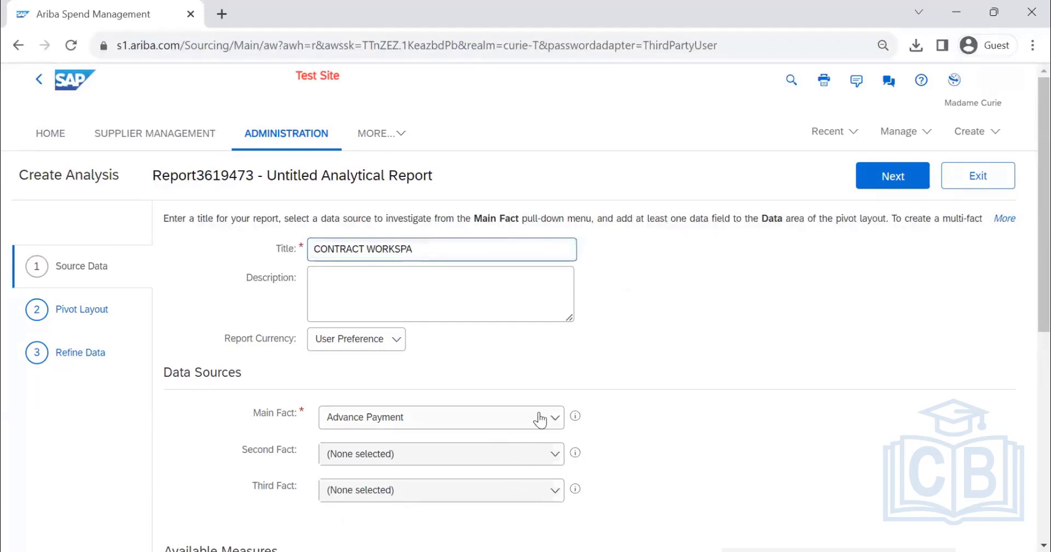
text(CE DETAILS)
key(Tab)
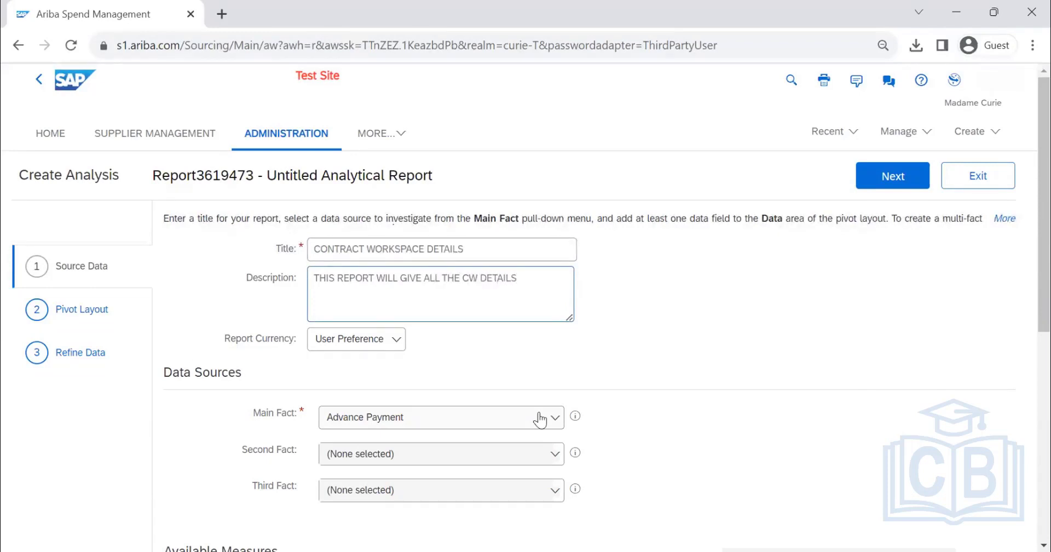
click(379, 351)
click(386, 387)
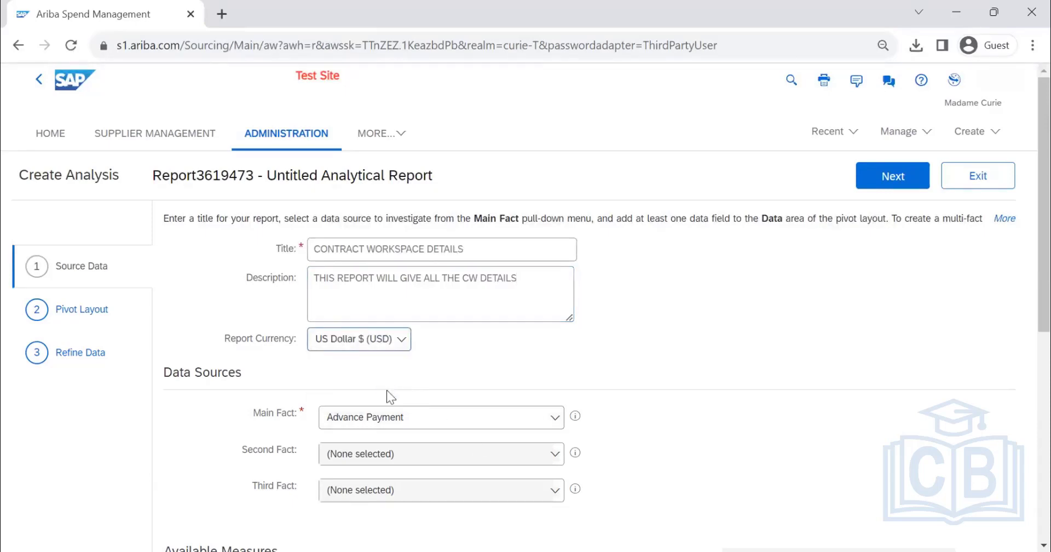
Step: Set the report's Main Fact to Contract Workspace (Procurement)
scroll(548, 318, down, 3)
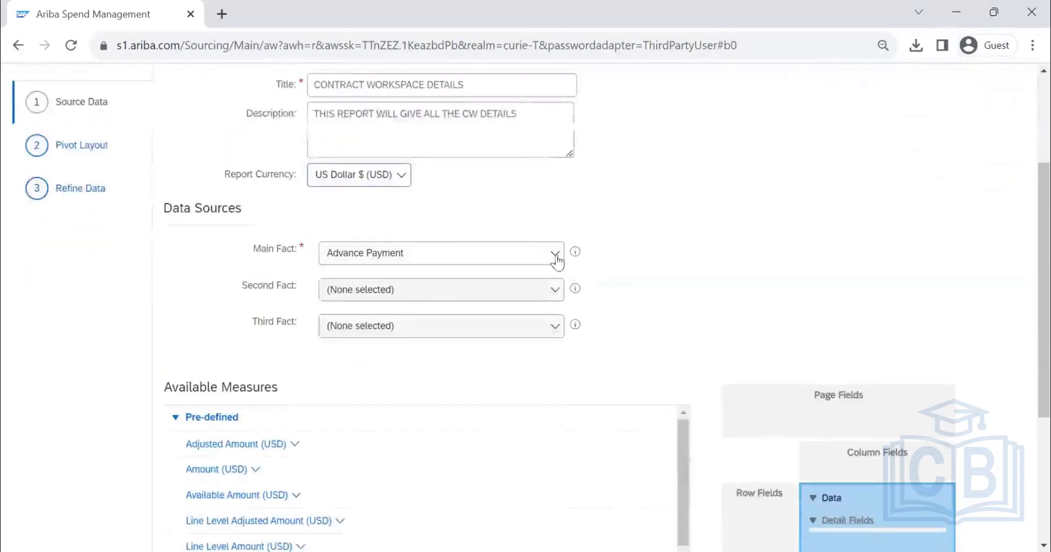
click(555, 254)
scroll(482, 341, down, 10)
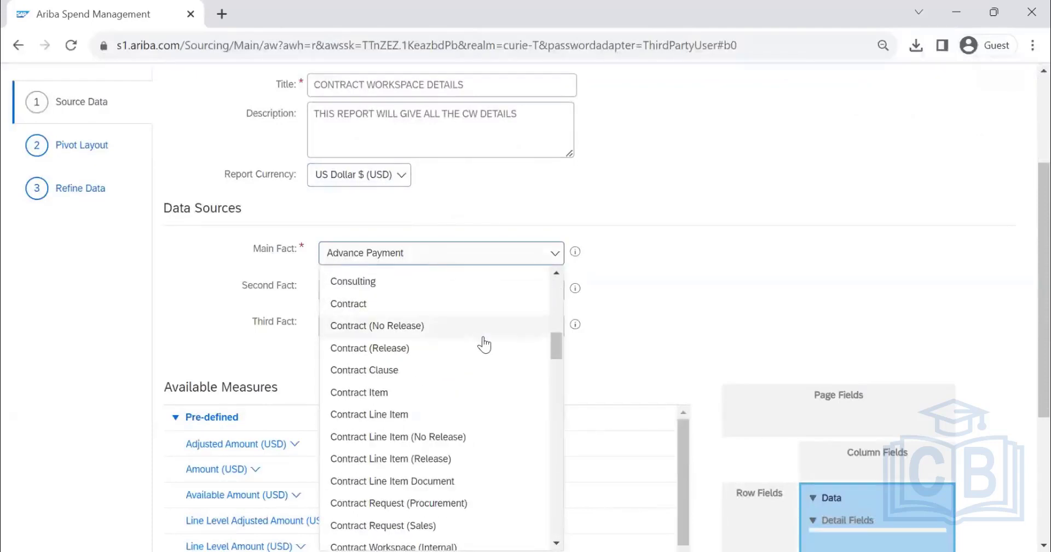
scroll(483, 344, down, 4)
click(466, 327)
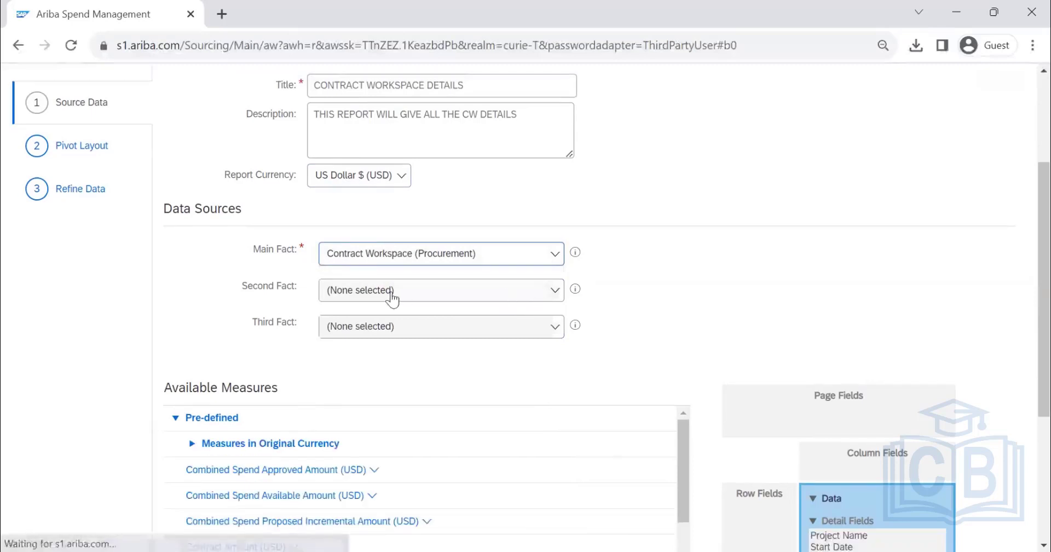
Step: Set the report's Second Fact to Contract Request (Procurement) (Parent)
click(556, 296)
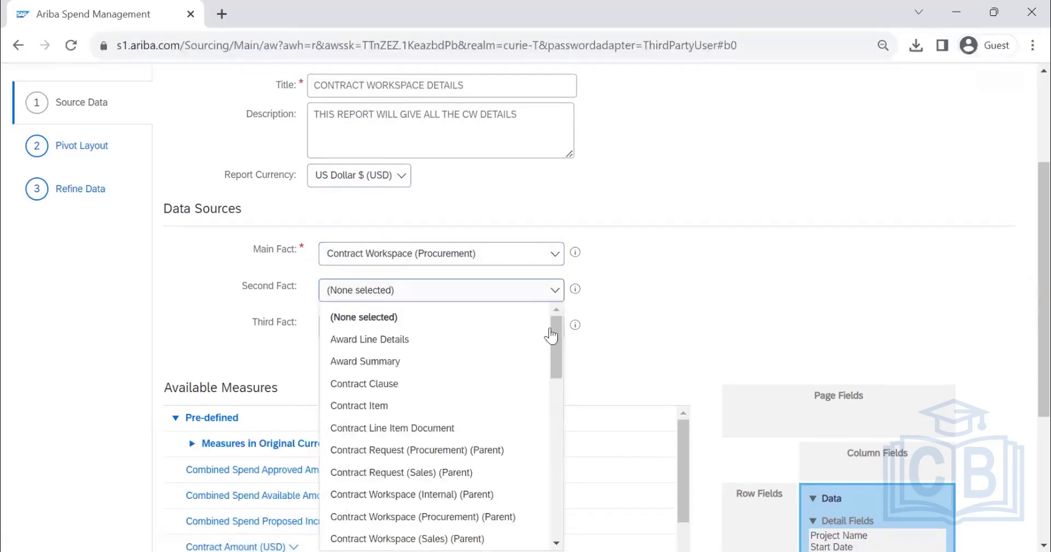
mouse_move(550, 342)
mouse_down()
mouse_move(561, 505)
mouse_move(563, 338)
mouse_up()
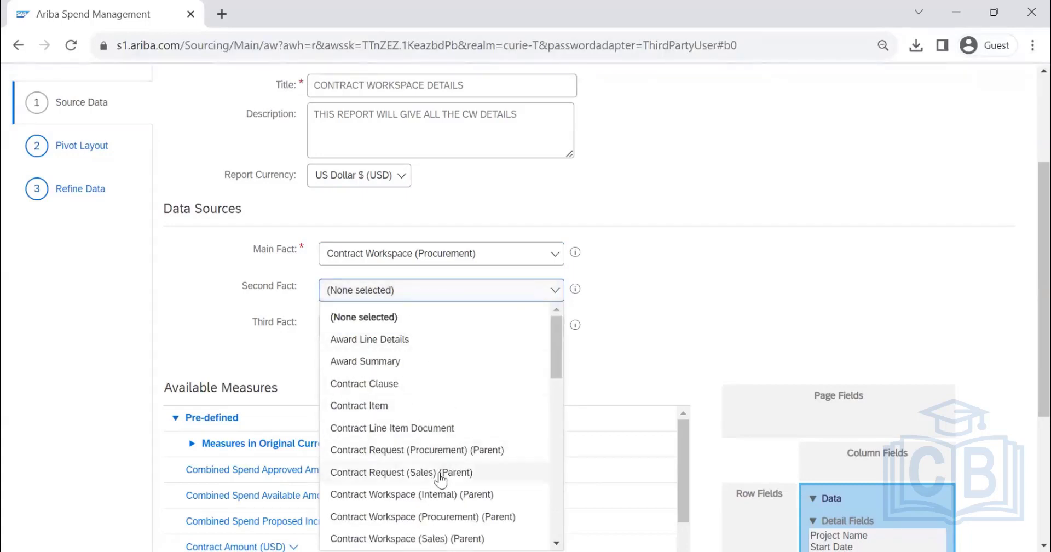
scroll(450, 482, down, 1)
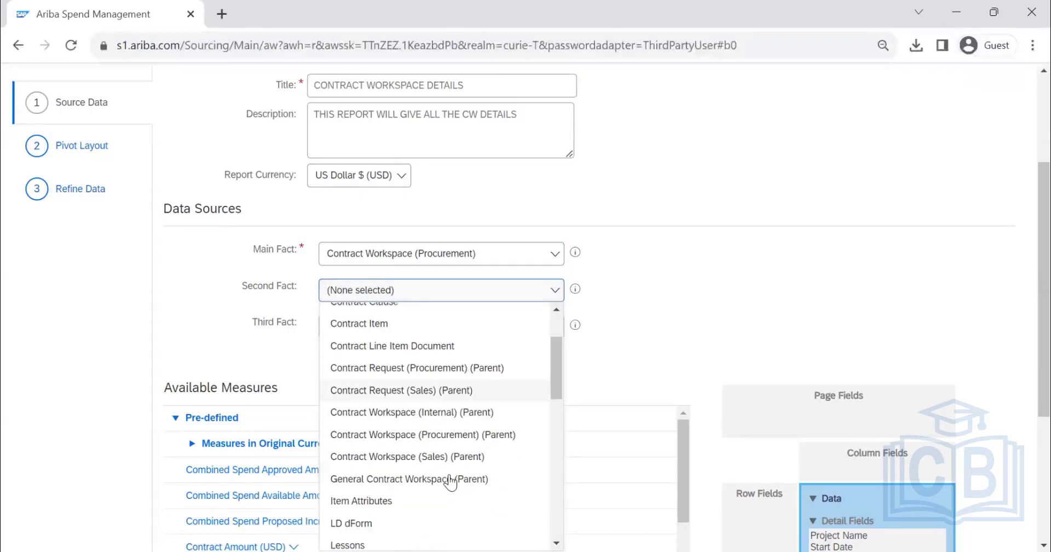
click(448, 367)
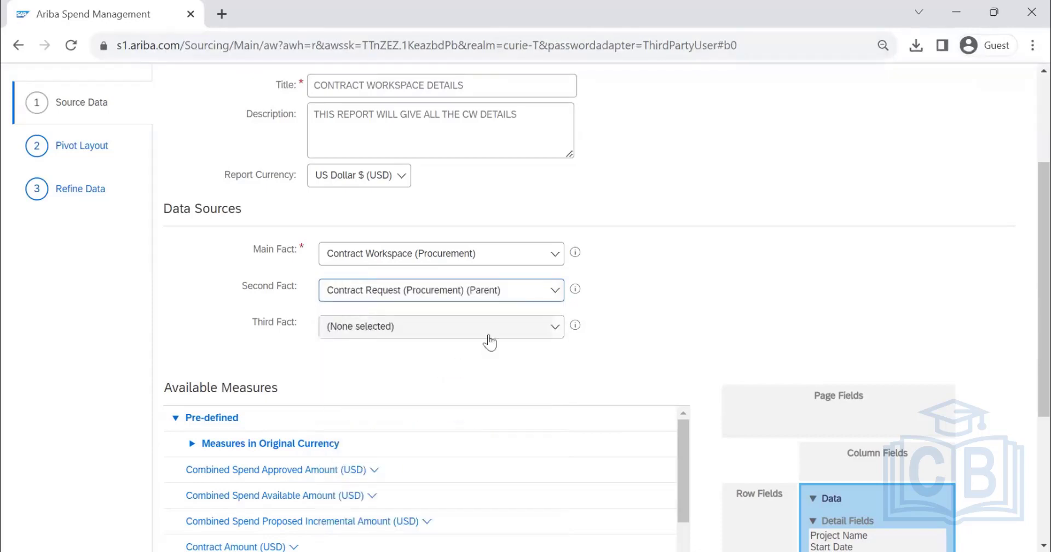
Step: Review the data sources offered for the Third Fact without choosing one, and check the available measures
scroll(587, 292, down, 3)
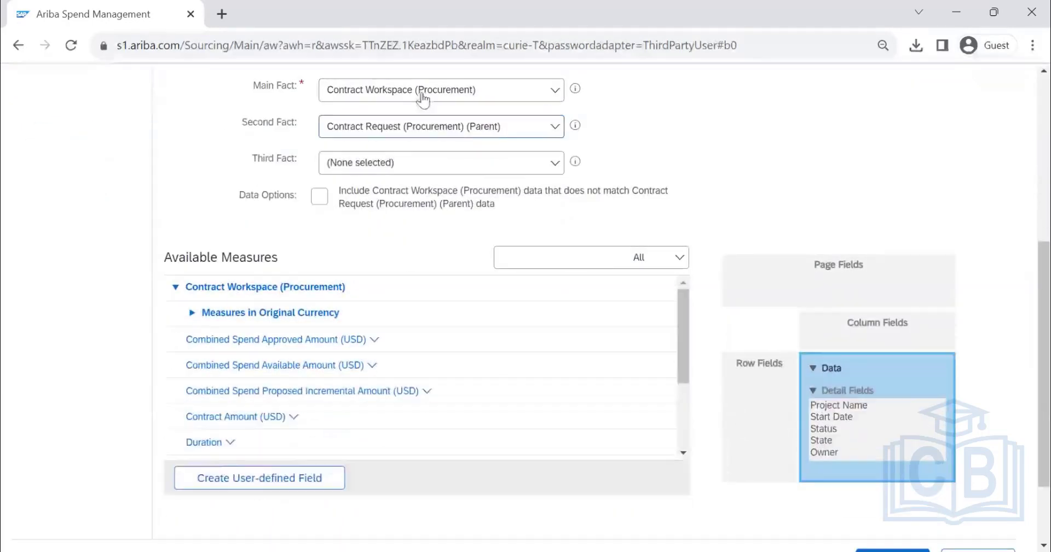
click(556, 163)
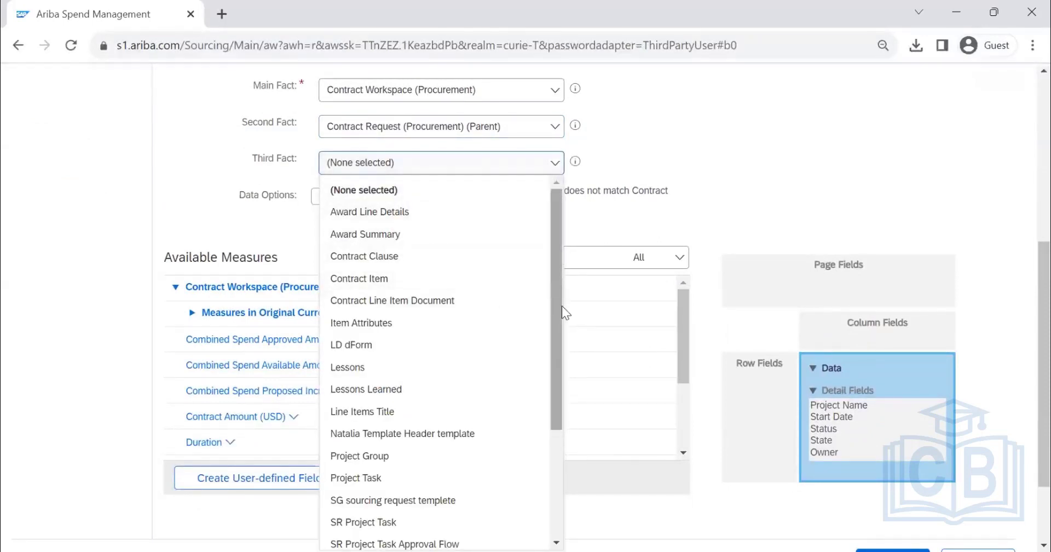
drag(555, 317, 591, 444)
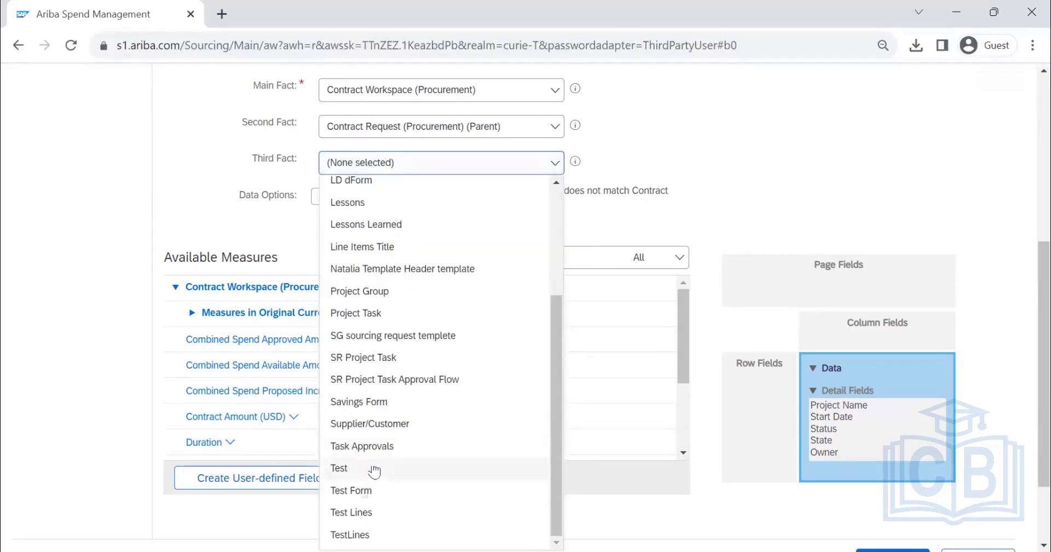
click(813, 149)
scroll(253, 249, down, 2)
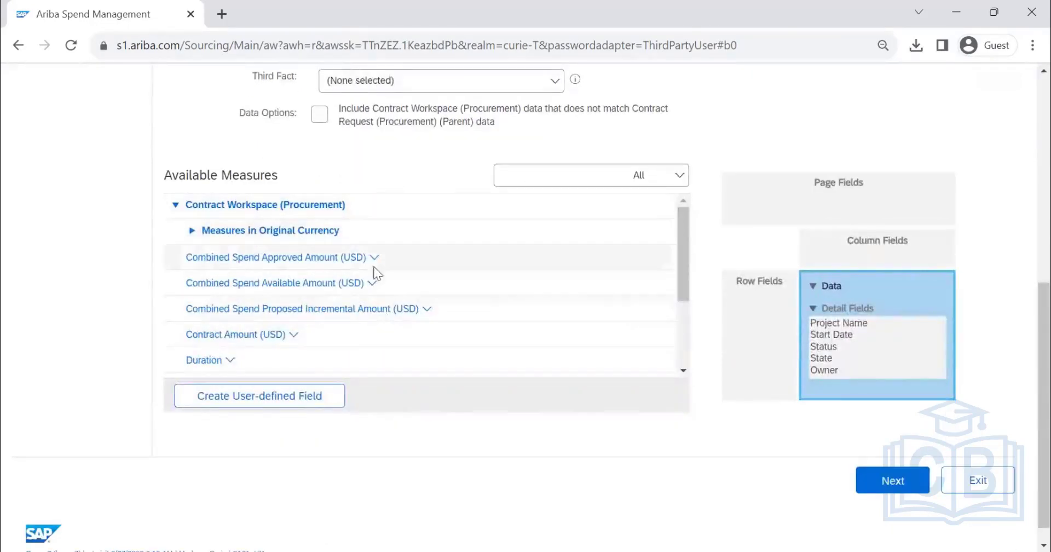
Step: Try to proceed to the next wizard stage, and add Contract Amount (USD) from Contract Workspace (Procurement) to the Data area
click(899, 486)
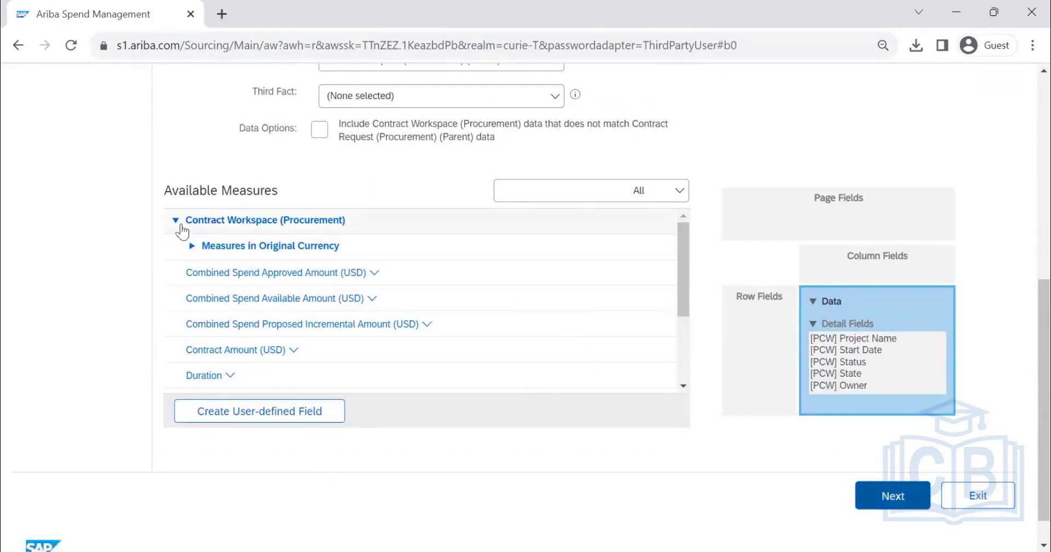
click(293, 349)
click(326, 379)
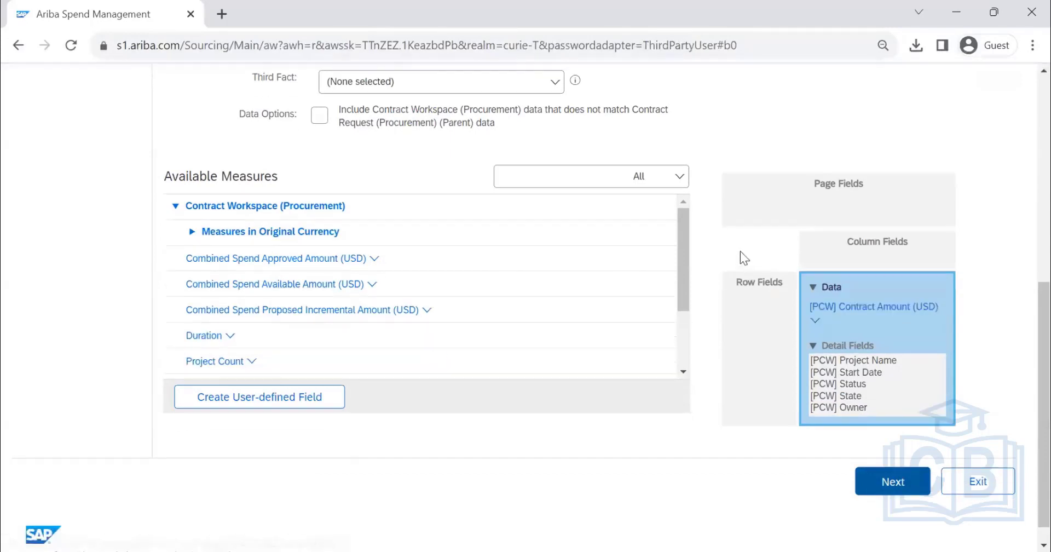
Step: Review the measures of Contract Workspace and Contract Request (Procurement) (Parent), and advance the report to Pivot Layout
scroll(237, 239, down, 3)
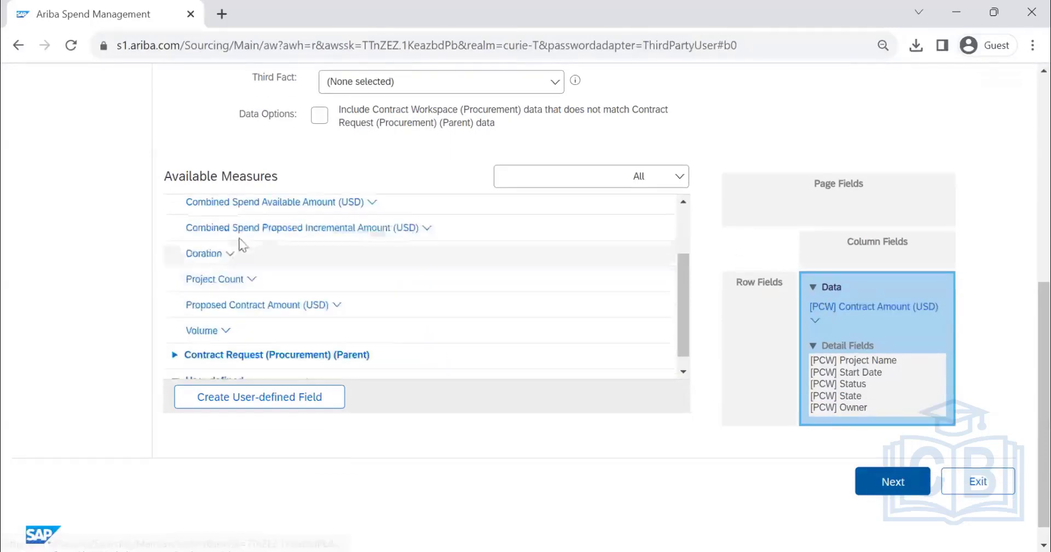
scroll(208, 273, up, 3)
click(174, 208)
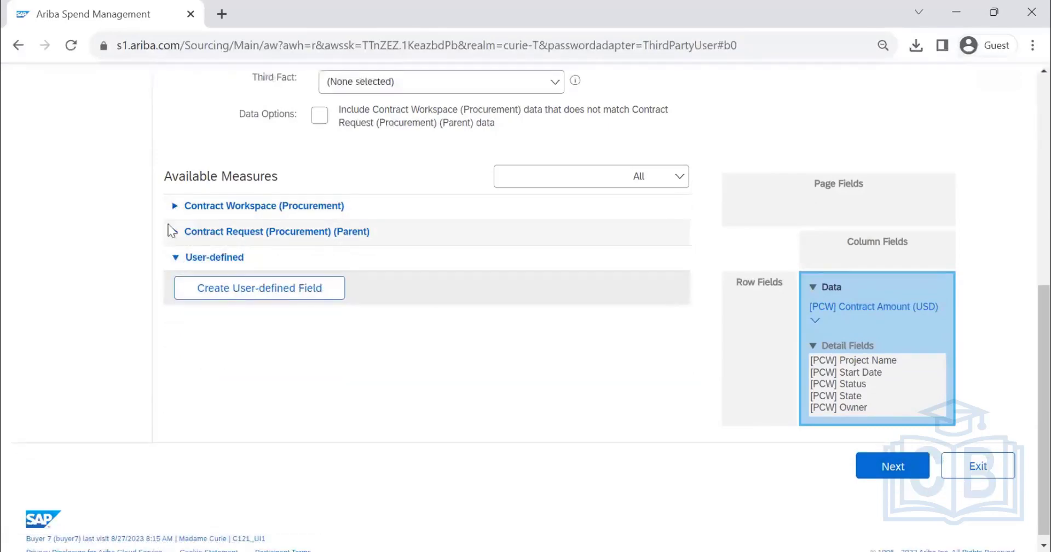
scroll(168, 226, up, 3)
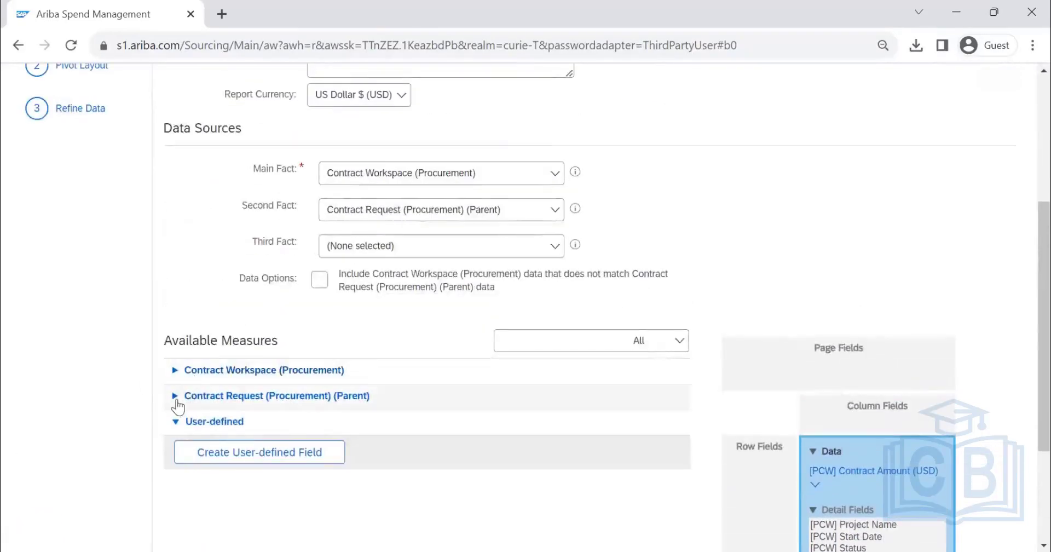
click(175, 395)
scroll(328, 408, down, 2)
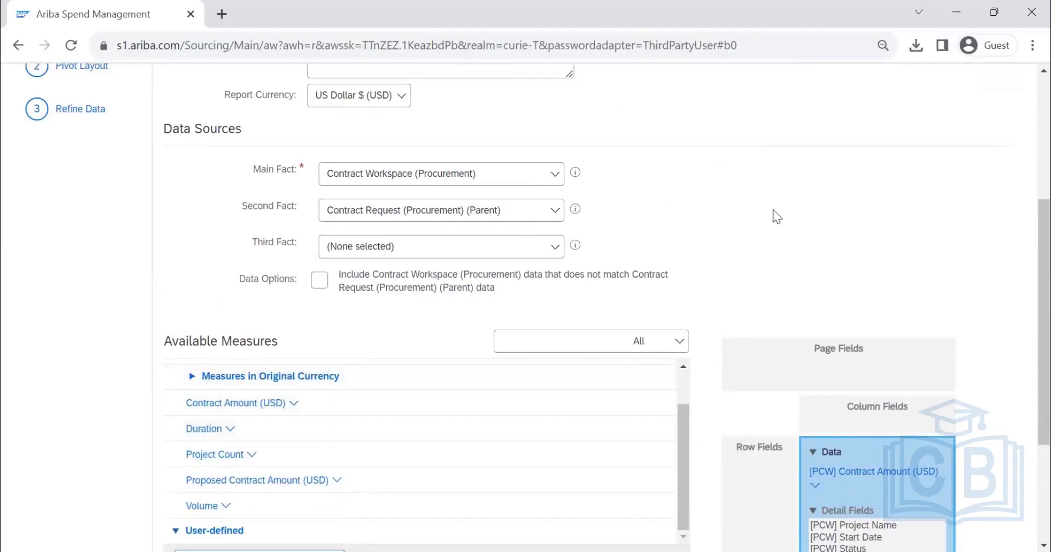
scroll(776, 214, up, 5)
click(890, 177)
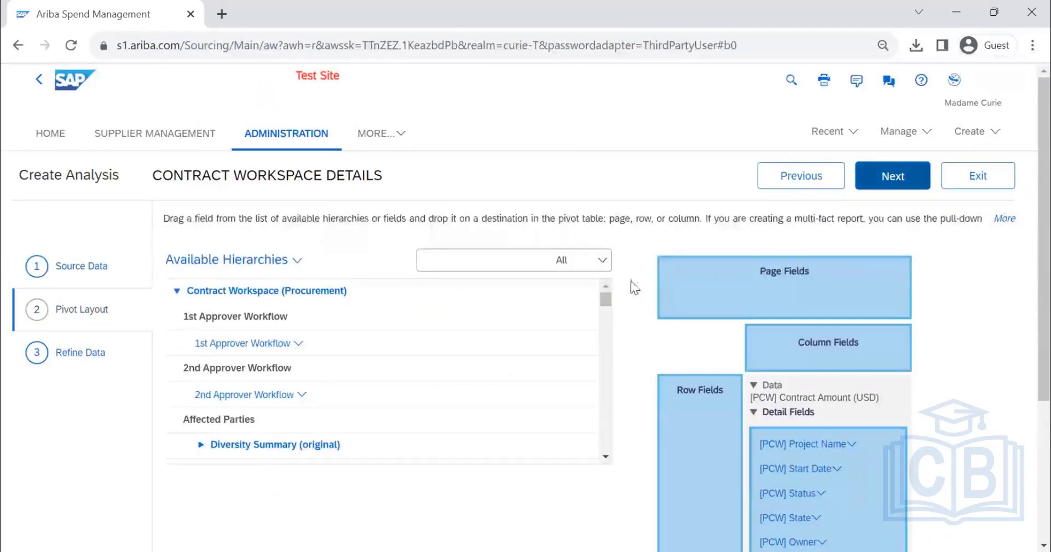
Step: Check the default detail fields in the pivot layout and switch the source list from Available Hierarchies to Available Fields
scroll(1024, 268, down, 4)
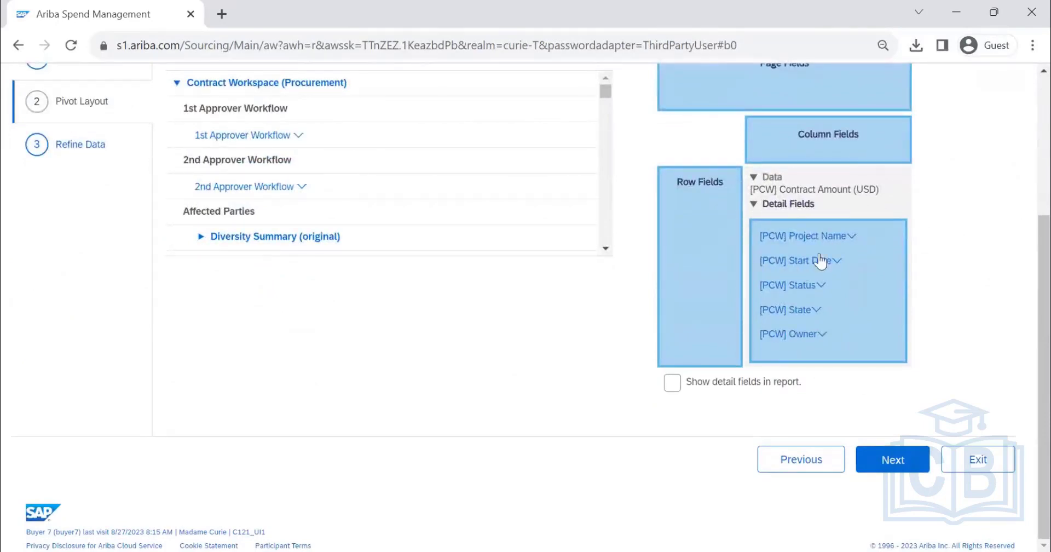
scroll(815, 242, up, 4)
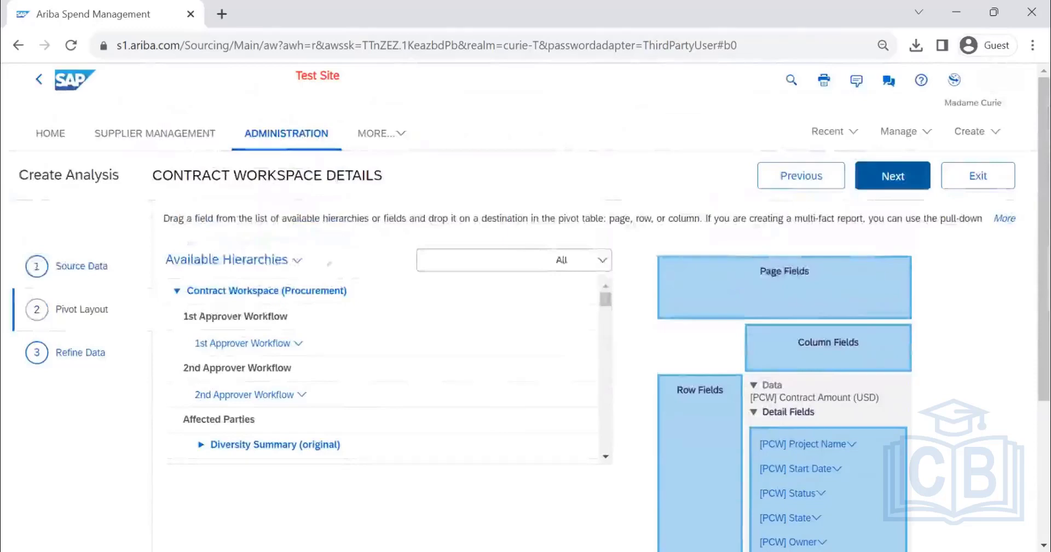
click(286, 262)
click(316, 300)
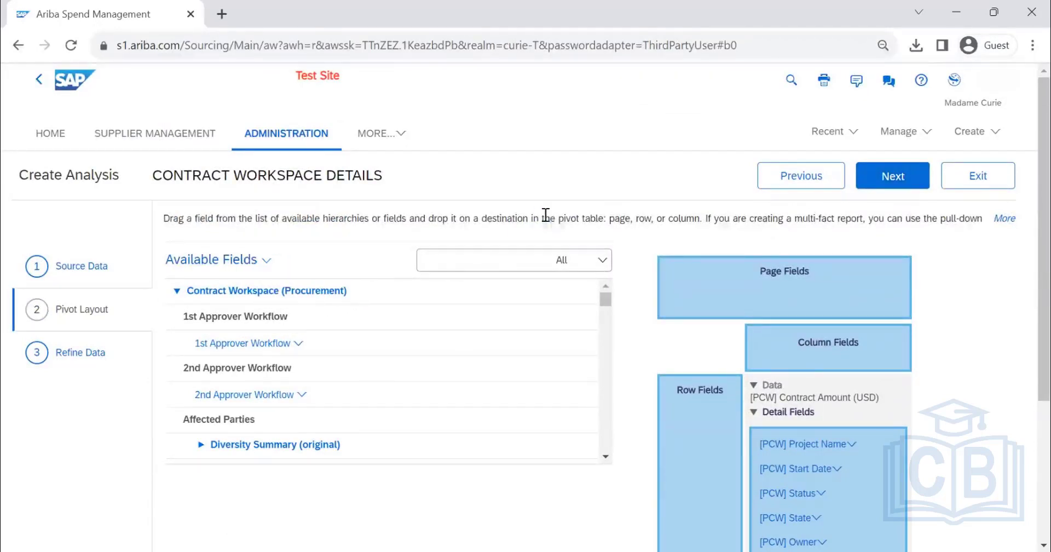
scroll(936, 339, down, 3)
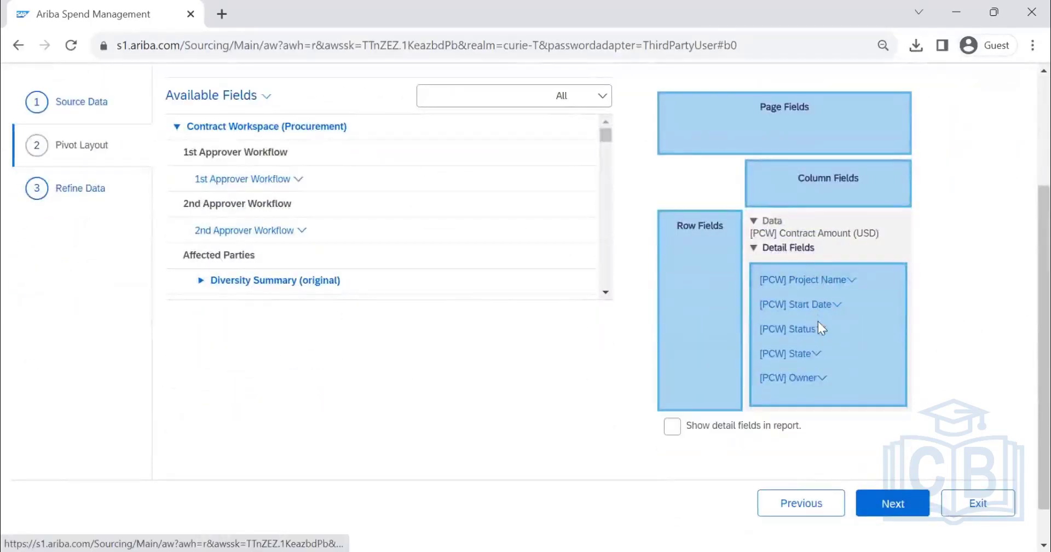
scroll(488, 299, up, 3)
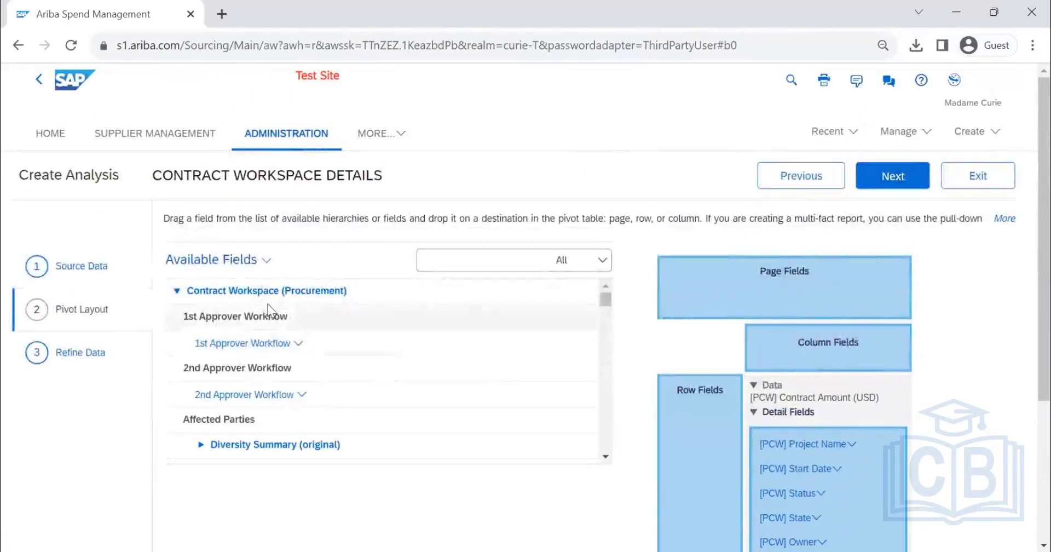
Step: Browse the available Contract Workspace (Procurement) fields for the pivot layout
scroll(272, 323, down, 3)
scroll(274, 323, down, 15)
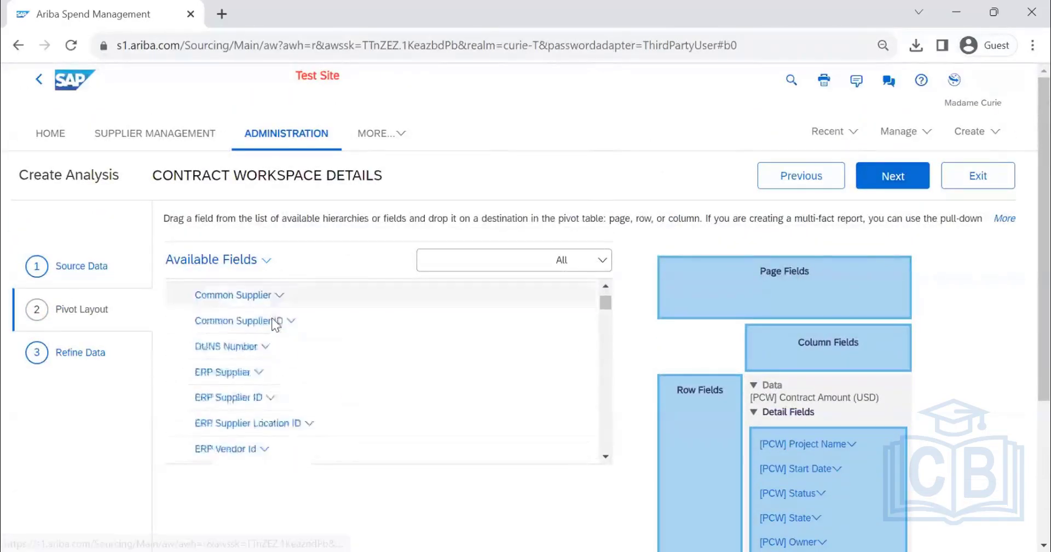
scroll(272, 327, down, 15)
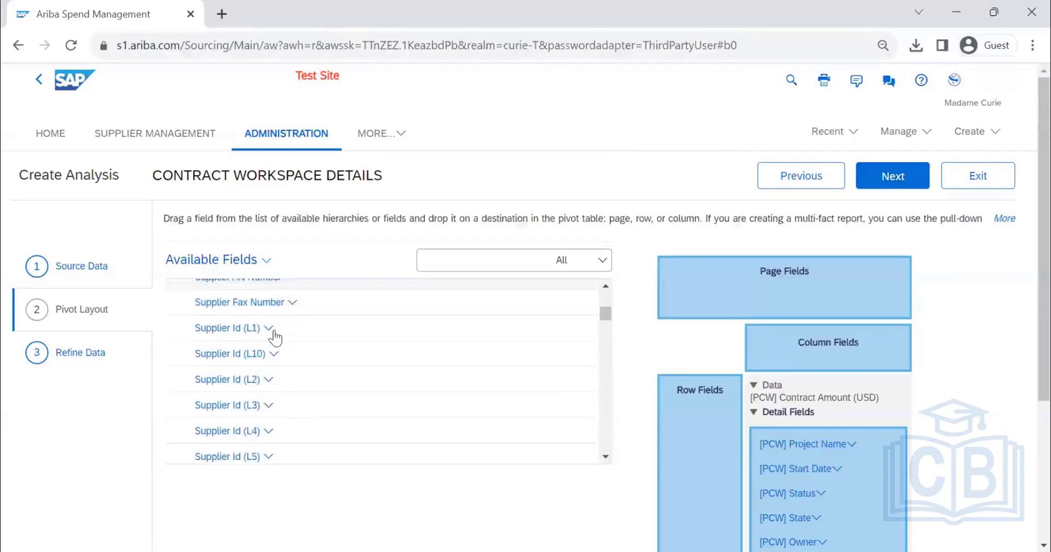
scroll(273, 337, up, 5)
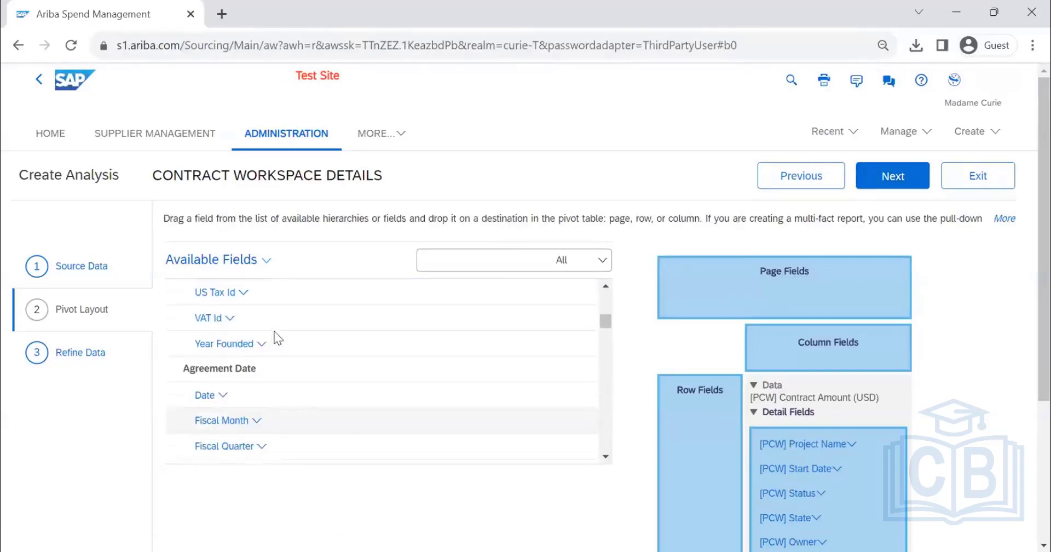
Step: Add the Date field of the Agreement Date hierarchy to the pivot layout as a detail field
scroll(275, 336, up, 2)
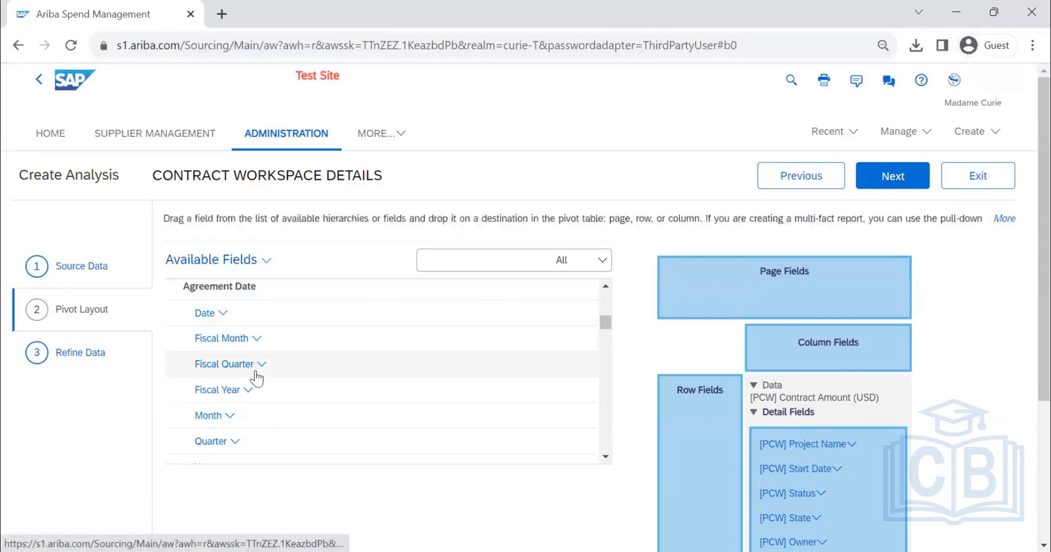
click(222, 314)
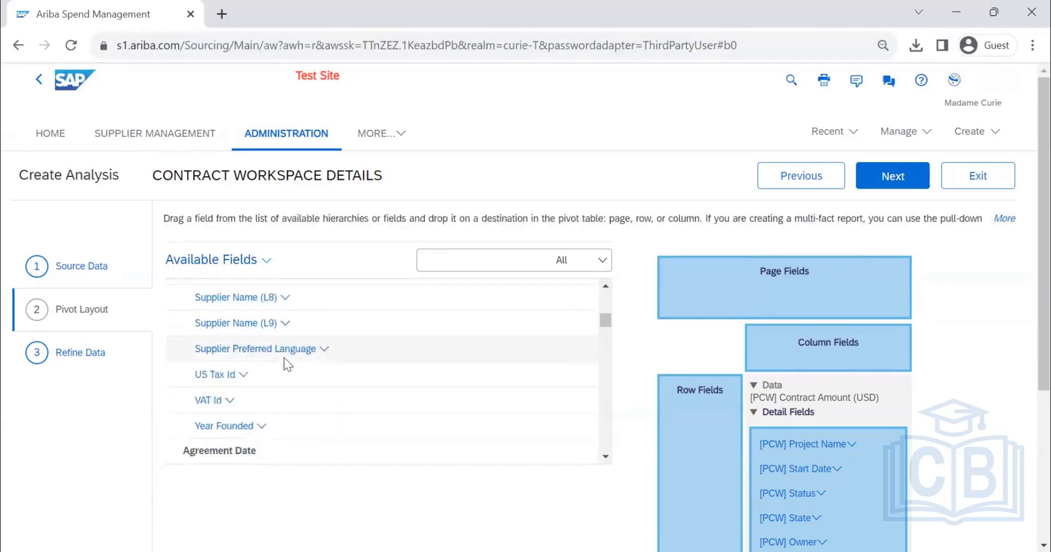
scroll(290, 365, down, 3)
scroll(1025, 425, down, 3)
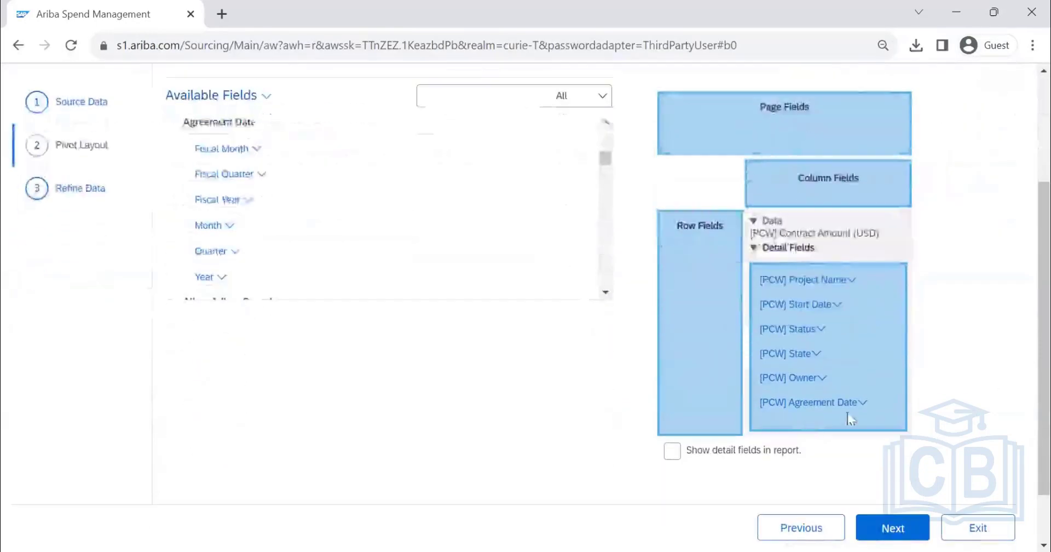
scroll(369, 195, down, 3)
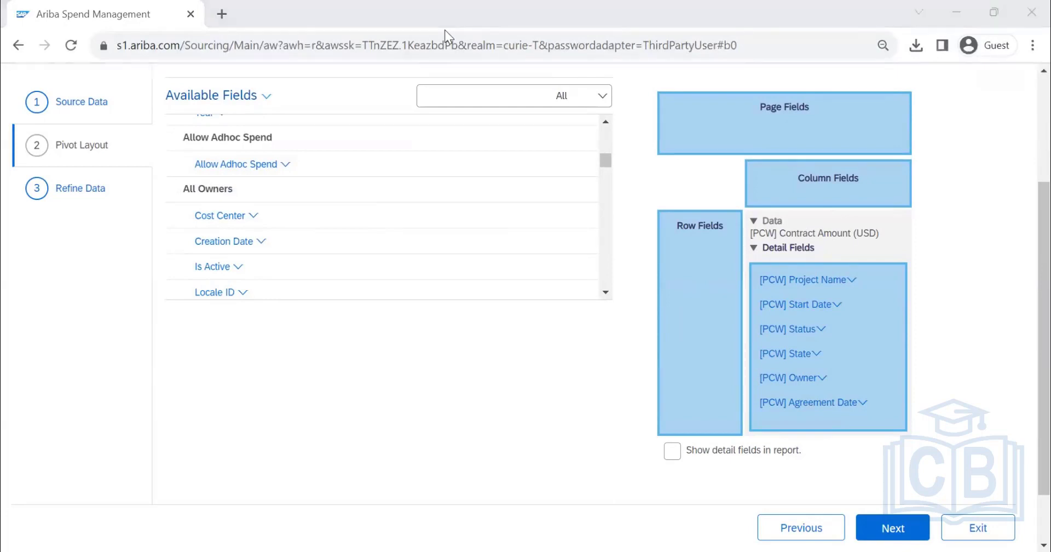
Step: Add the Commodity field from the Commodity hierarchy as a detail field
scroll(347, 195, down, 5)
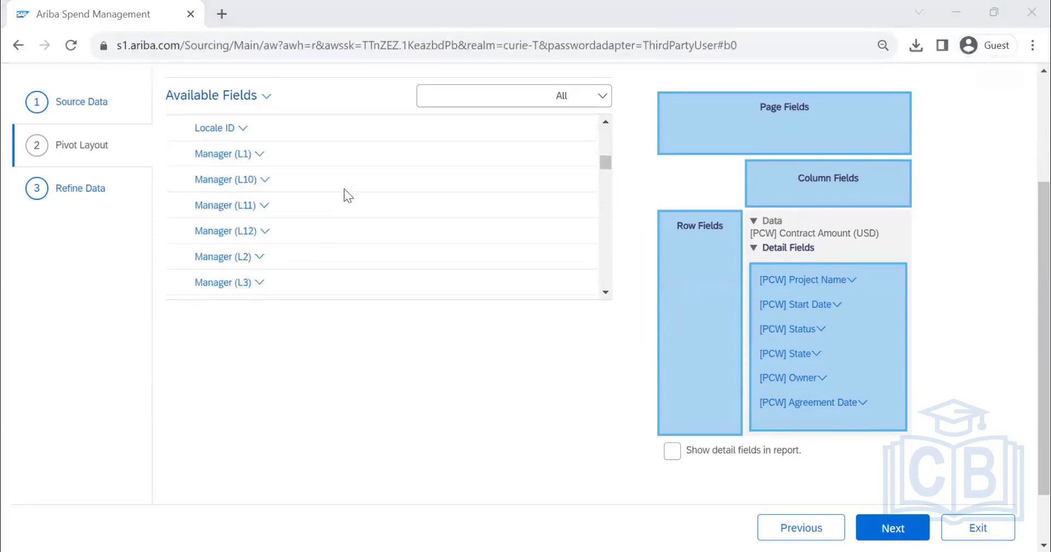
scroll(347, 197, down, 5)
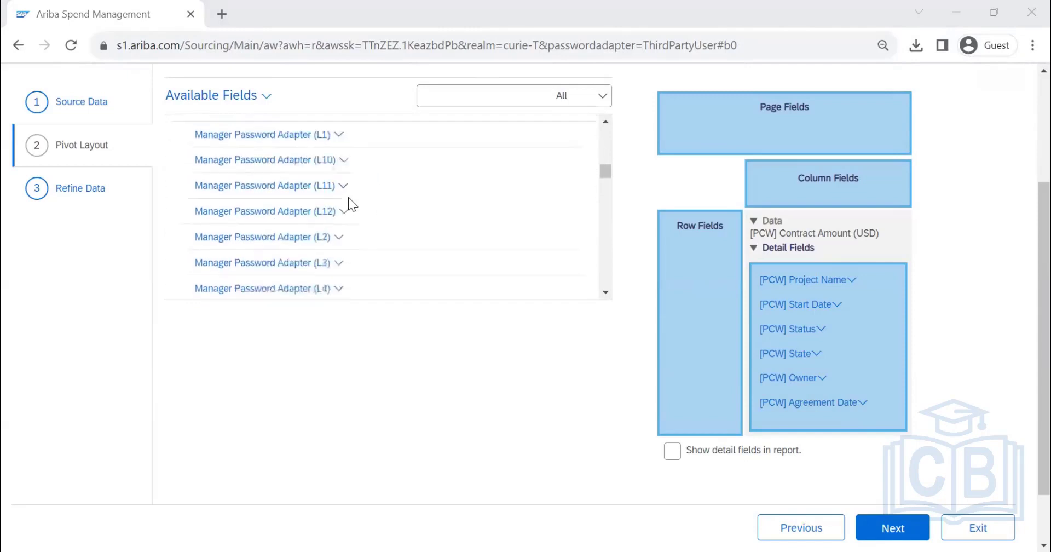
scroll(348, 203, down, 5)
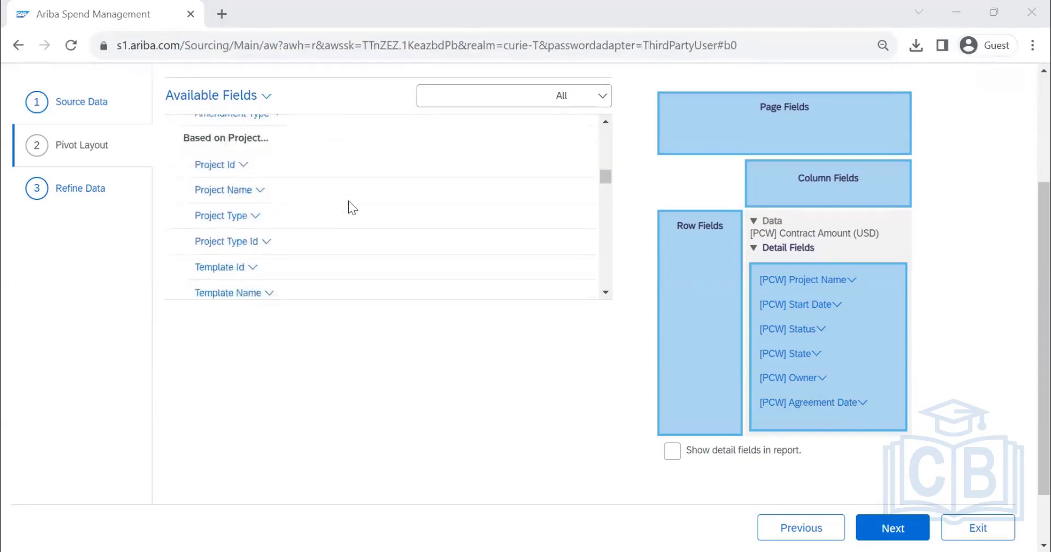
scroll(293, 176, down, 4)
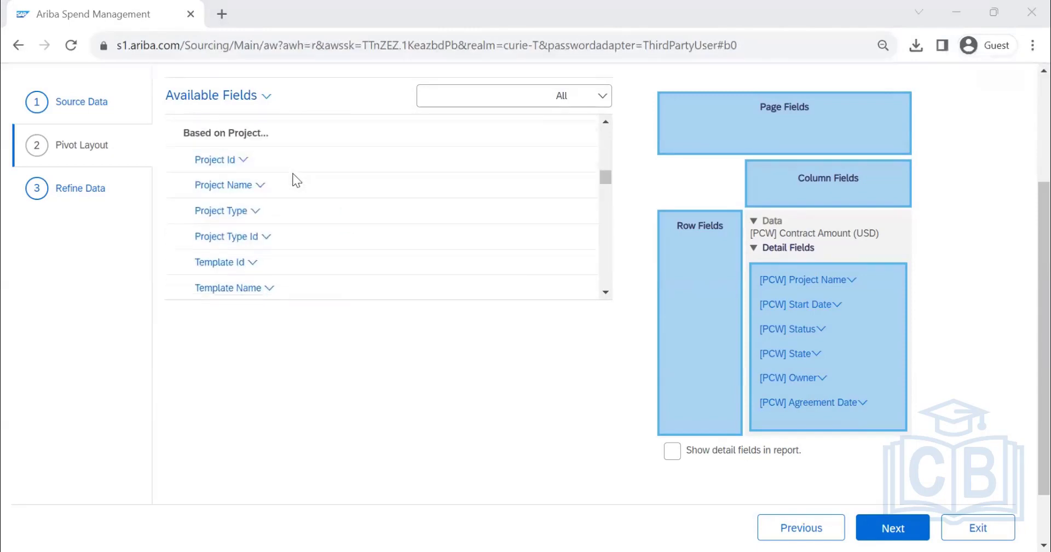
scroll(293, 179, down, 1)
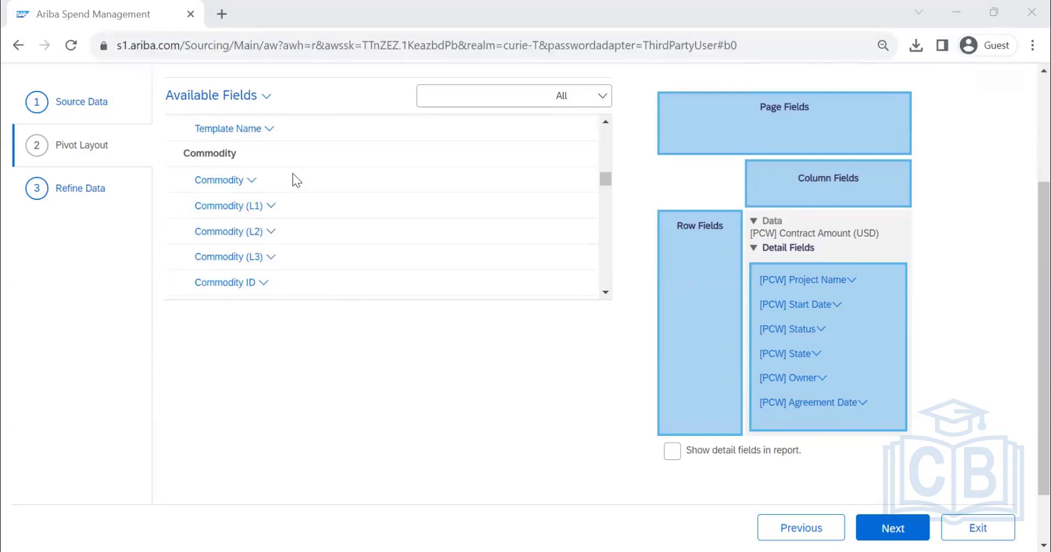
click(251, 180)
click(286, 280)
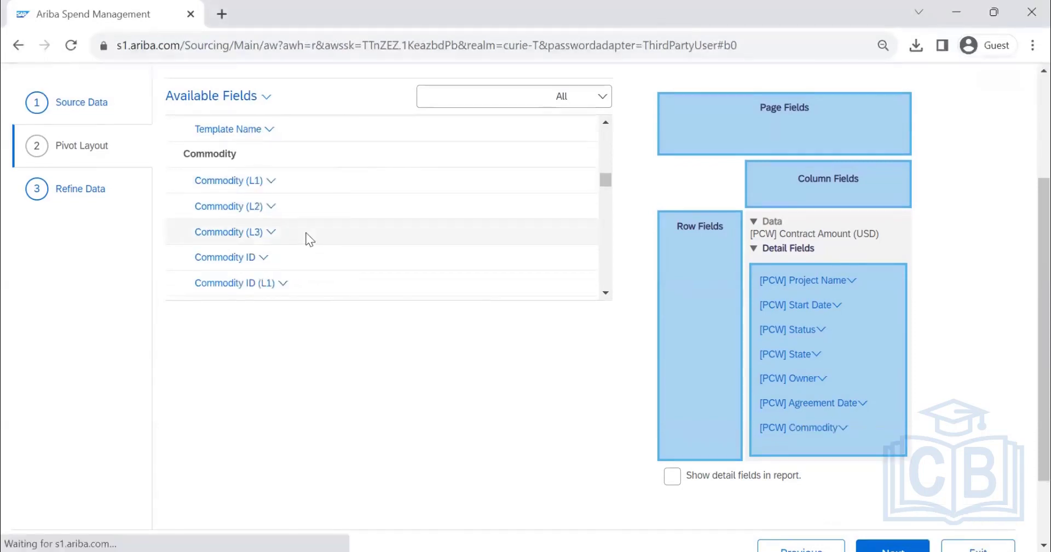
Step: Add the Company Code field to the pivot layout as a detail field
scroll(305, 236, down, 5)
scroll(307, 239, up, 3)
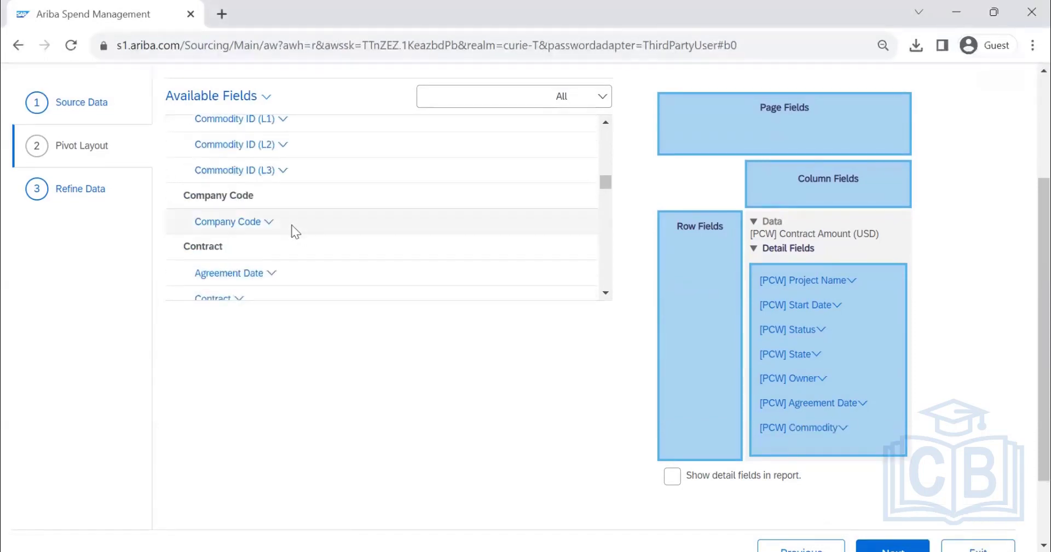
click(271, 221)
click(303, 319)
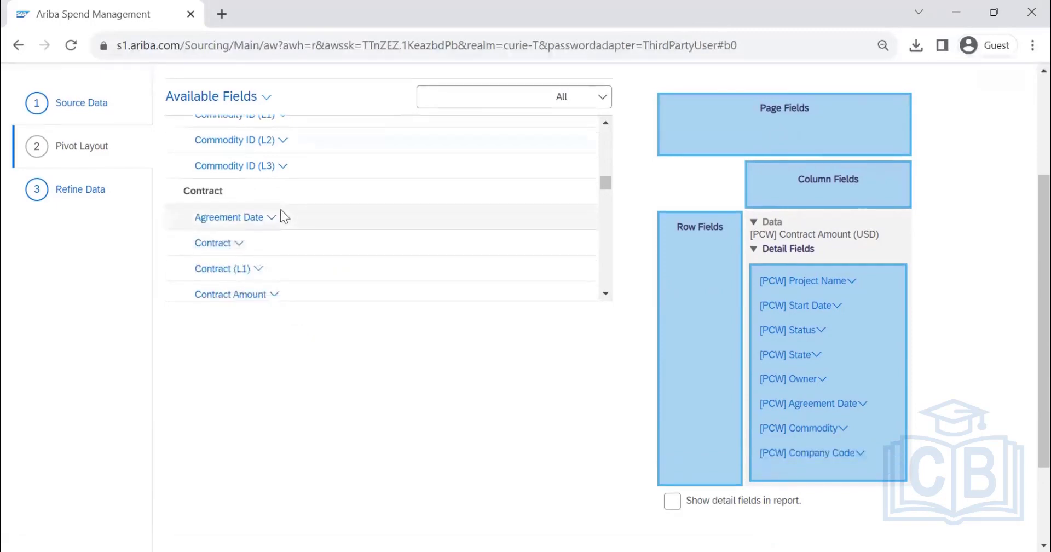
Step: Add the Contract Id field from the Contract Id hierarchy as a detail field
scroll(281, 209, down, 3)
scroll(277, 201, up, 3)
scroll(247, 213, down, 10)
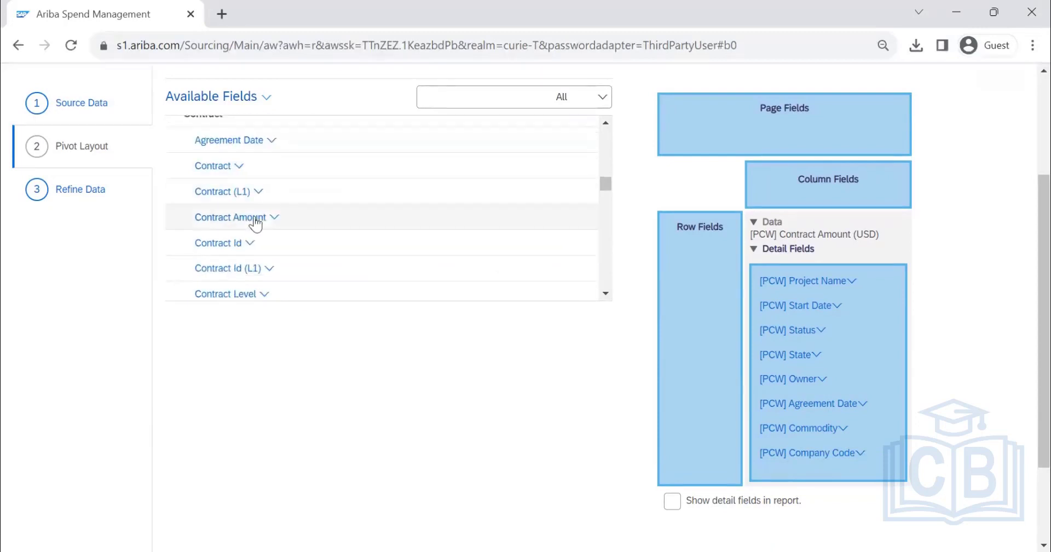
scroll(265, 233, down, 5)
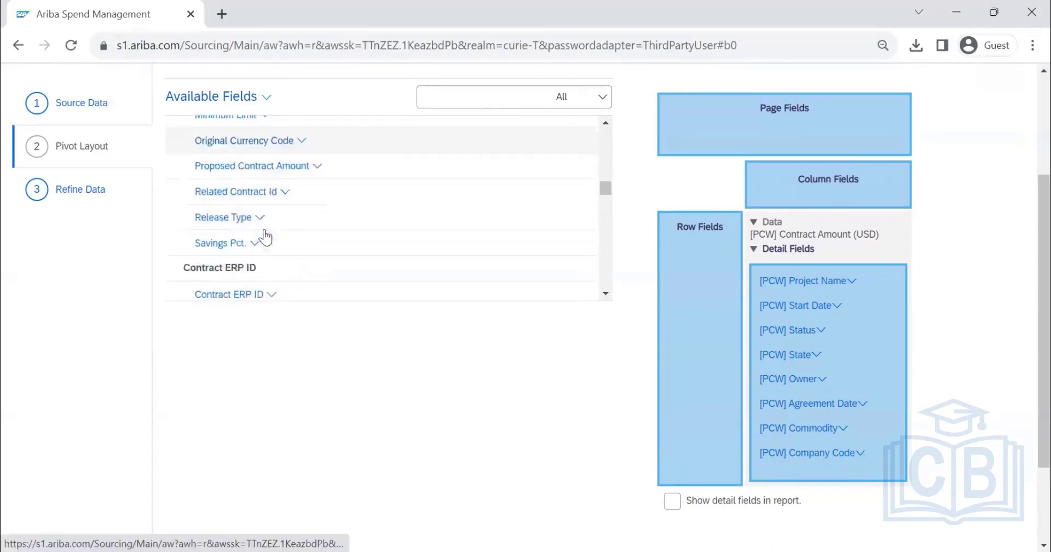
click(250, 269)
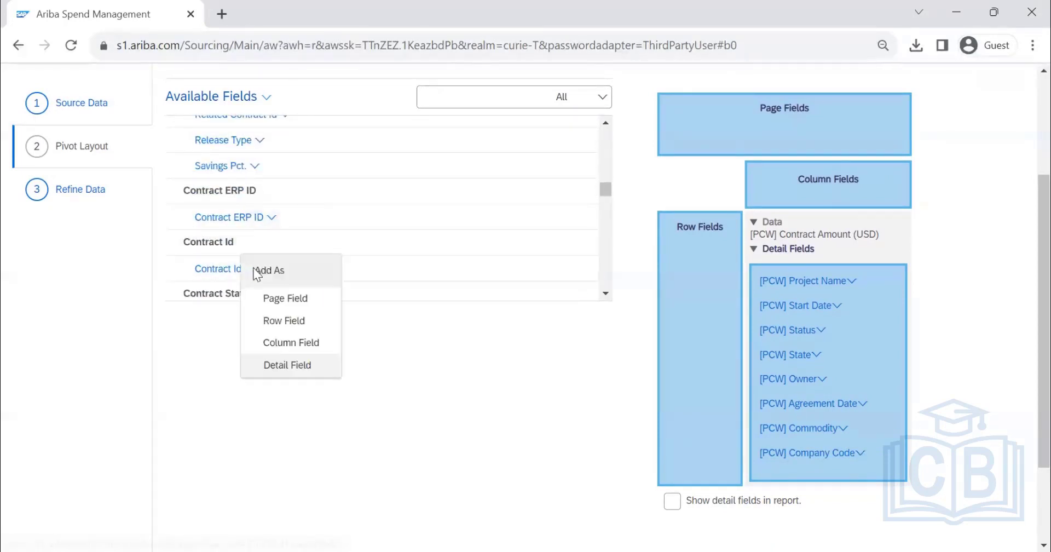
click(282, 366)
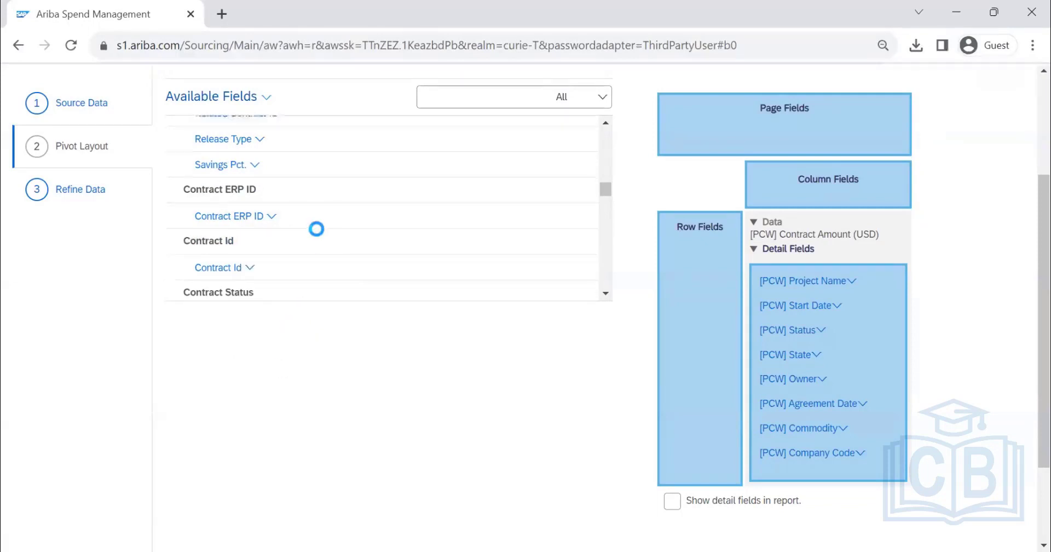
Step: Add the Contract Status and Description fields to the pivot layout as detail fields
scroll(267, 187, down, 5)
scroll(277, 230, up, 3)
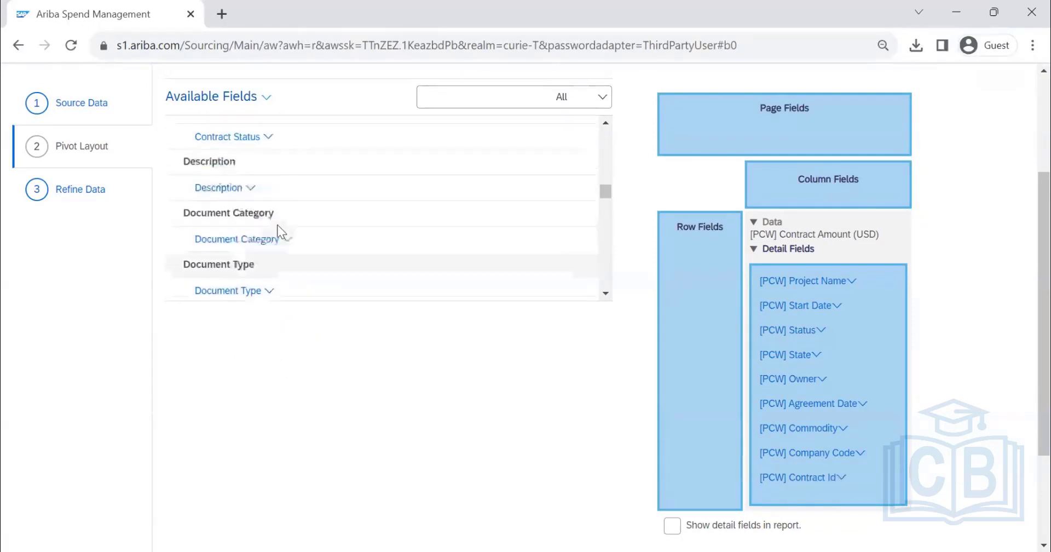
click(264, 187)
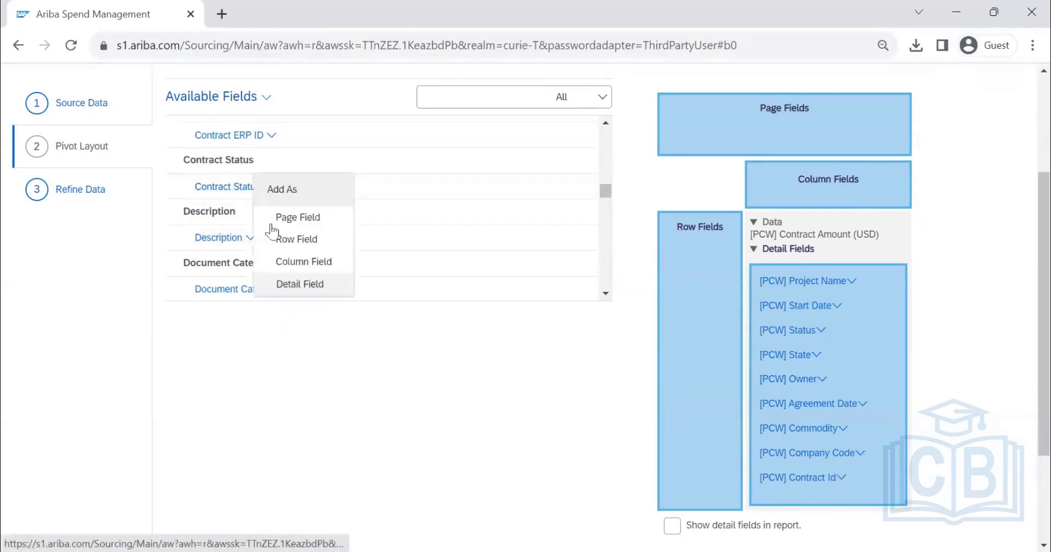
click(291, 284)
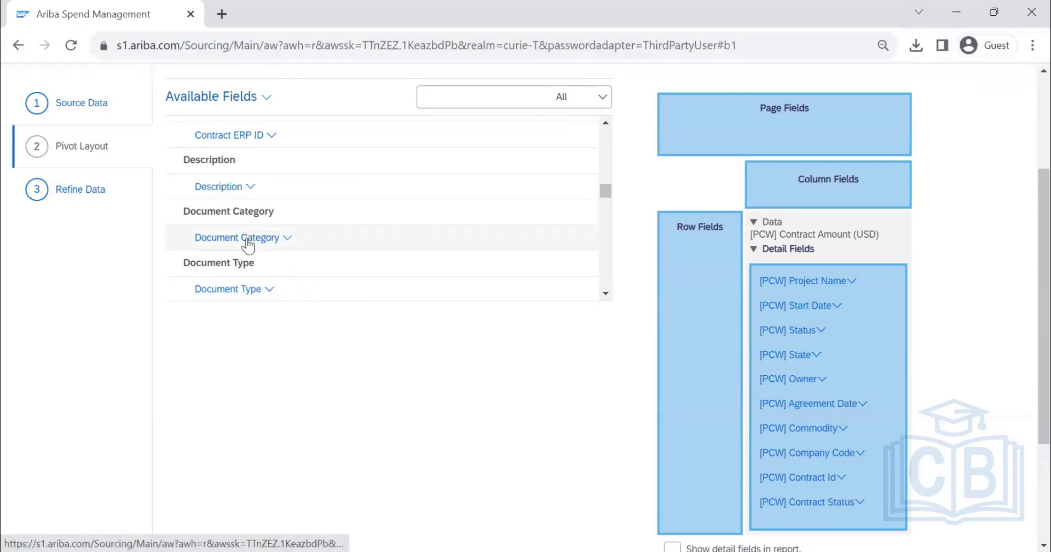
click(251, 187)
click(274, 290)
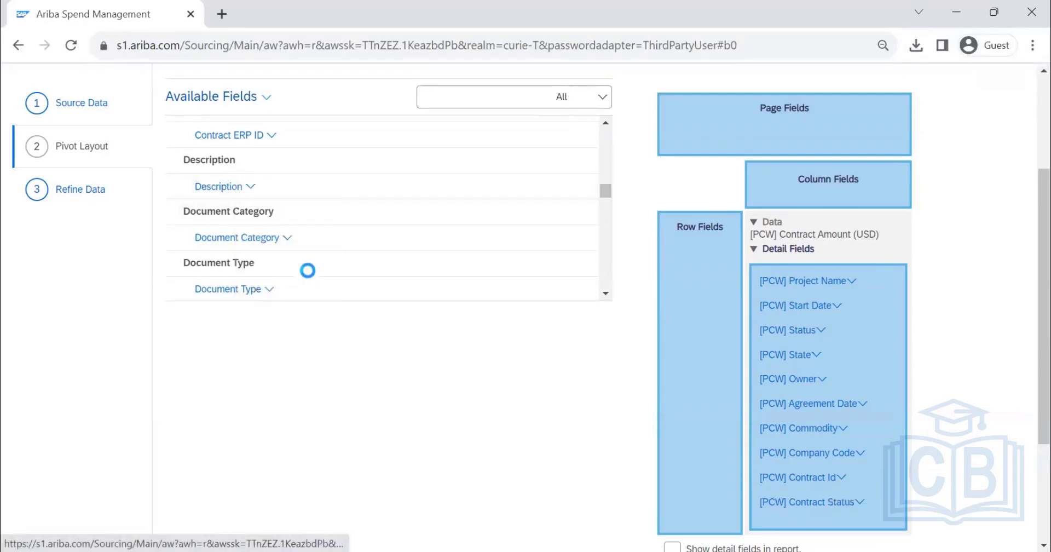
Step: Add the Date field of the Effective Date hierarchy as a detail field
scroll(353, 222, down, 5)
scroll(349, 222, down, 3)
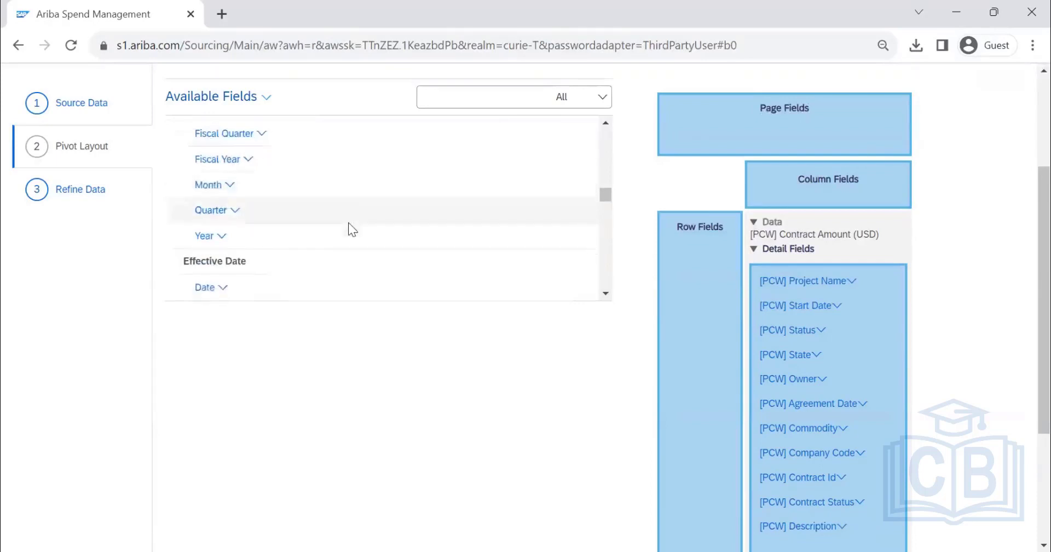
scroll(340, 228, up, 1)
click(226, 222)
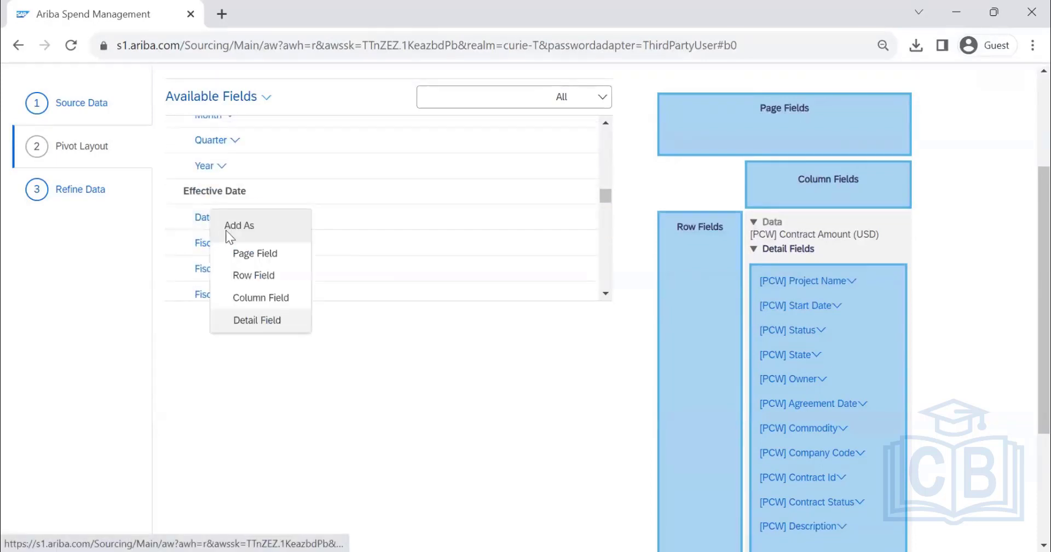
click(266, 320)
Step: Add the Date field of the Expiration Date hierarchy as a detail field
scroll(294, 256, up, 5)
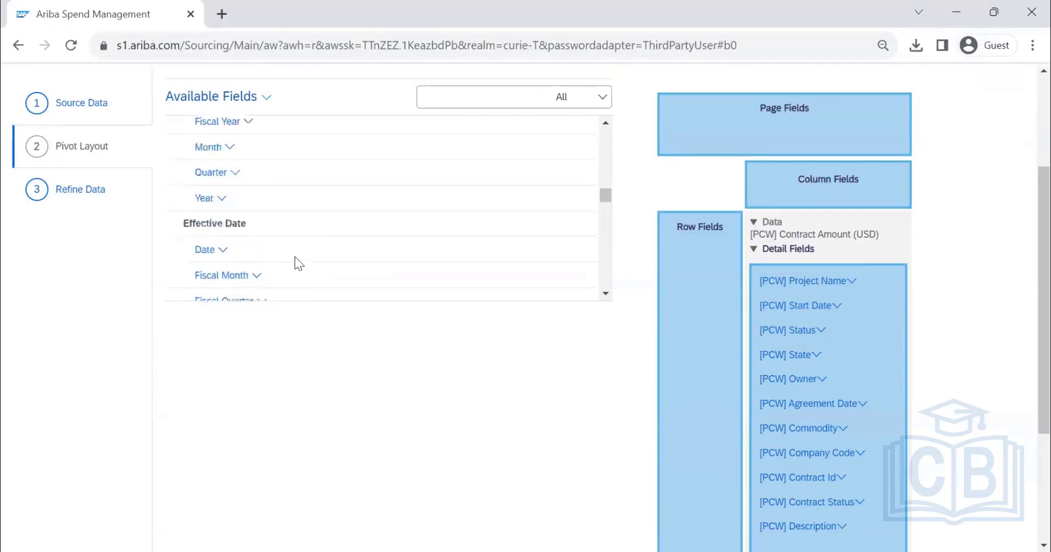
scroll(295, 256, up, 3)
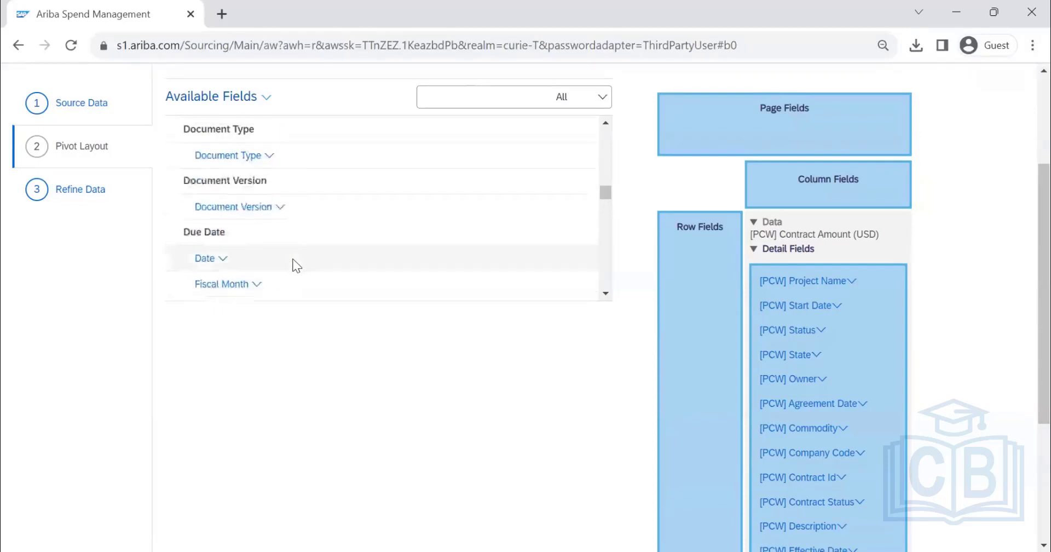
scroll(287, 268, down, 9)
scroll(286, 268, down, 5)
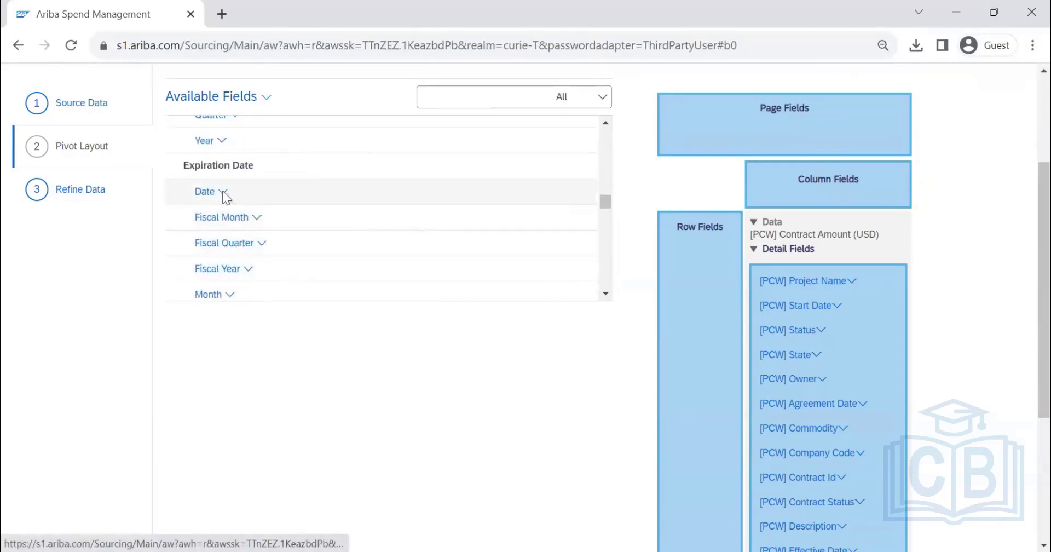
click(226, 193)
click(254, 291)
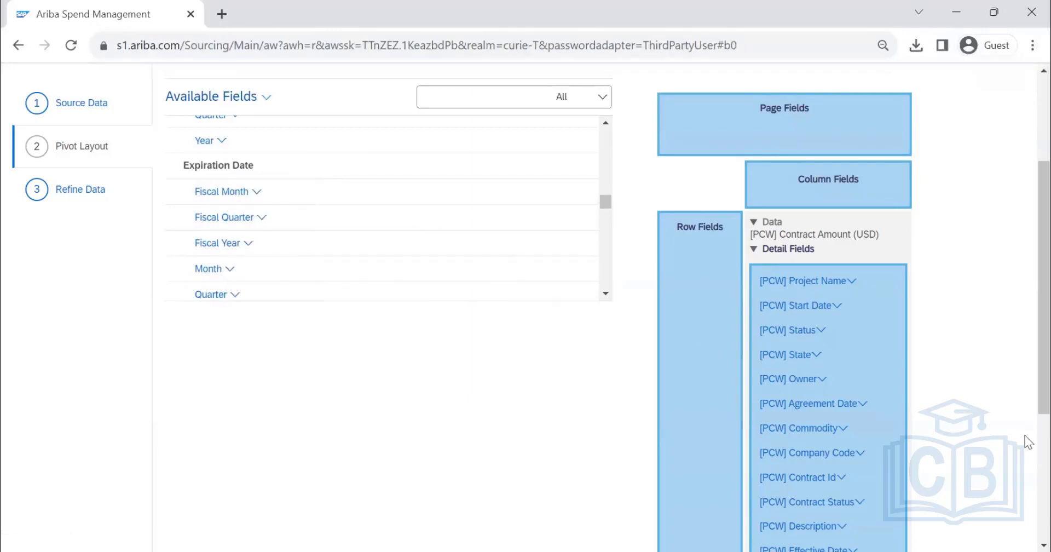
Step: Reorder the detail fields with Contract Id first, Description below Project Name, and Effective Date and Expiration Date directly below Start Date
scroll(972, 295, down, 3)
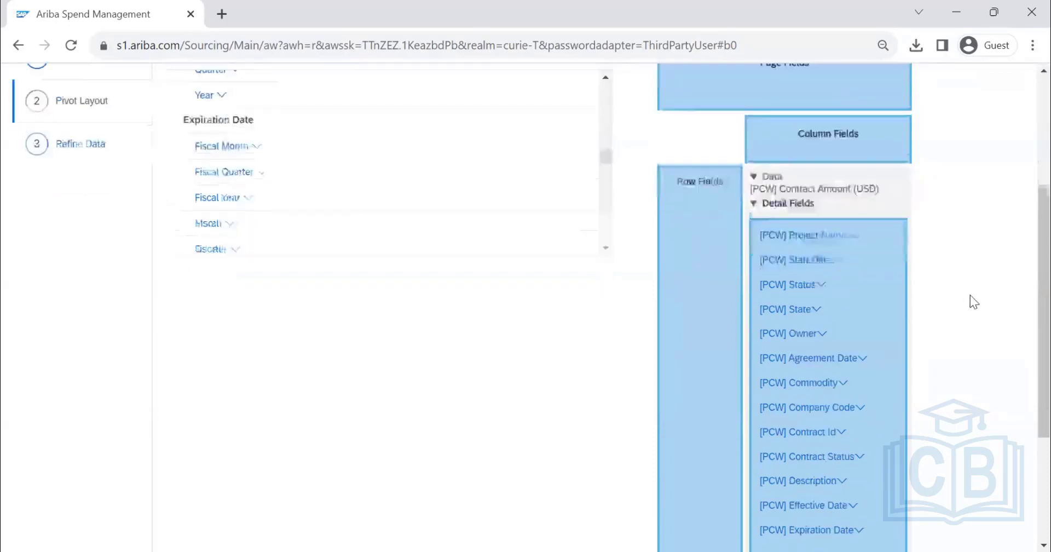
drag(825, 317, 822, 152)
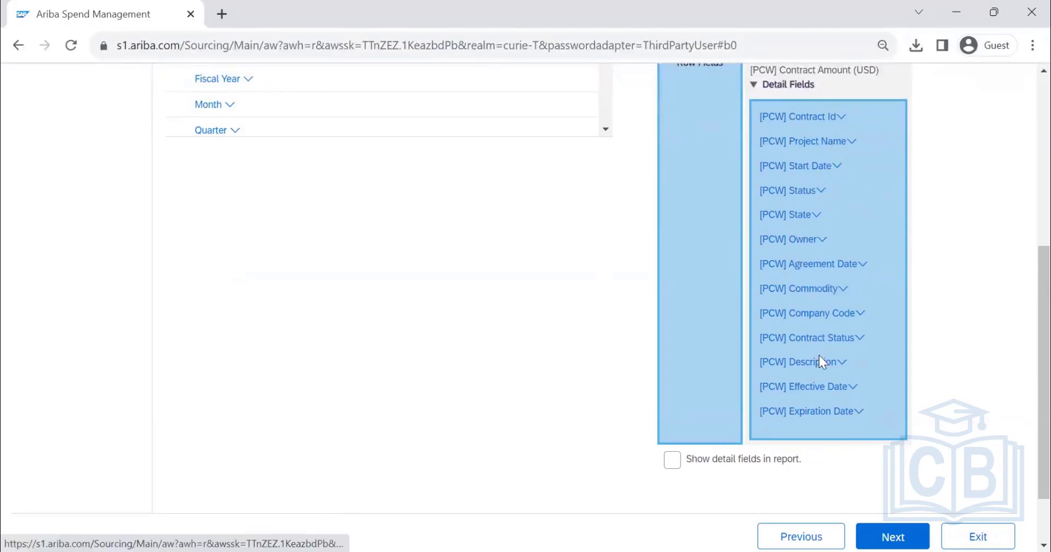
drag(819, 363, 824, 212)
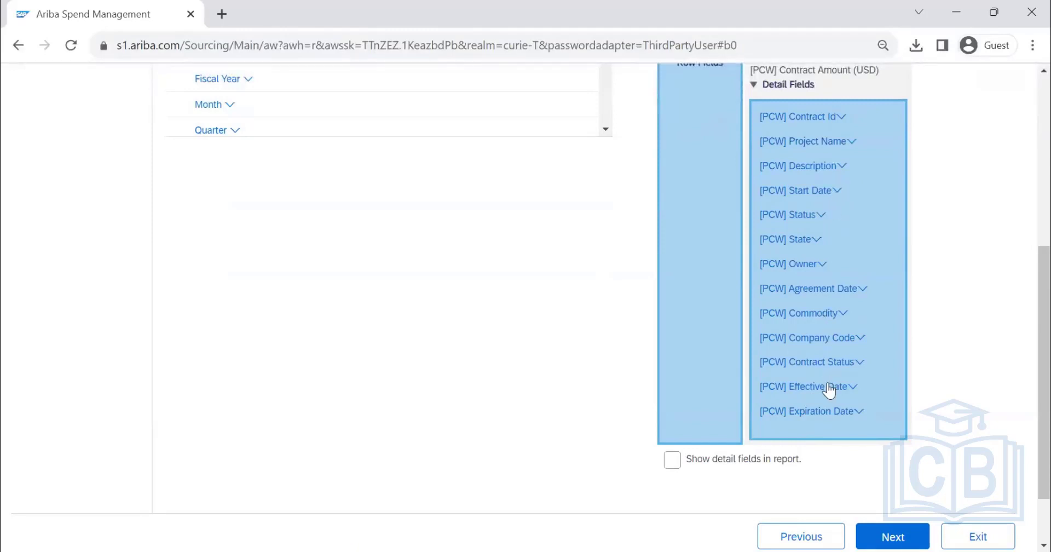
drag(828, 389, 839, 253)
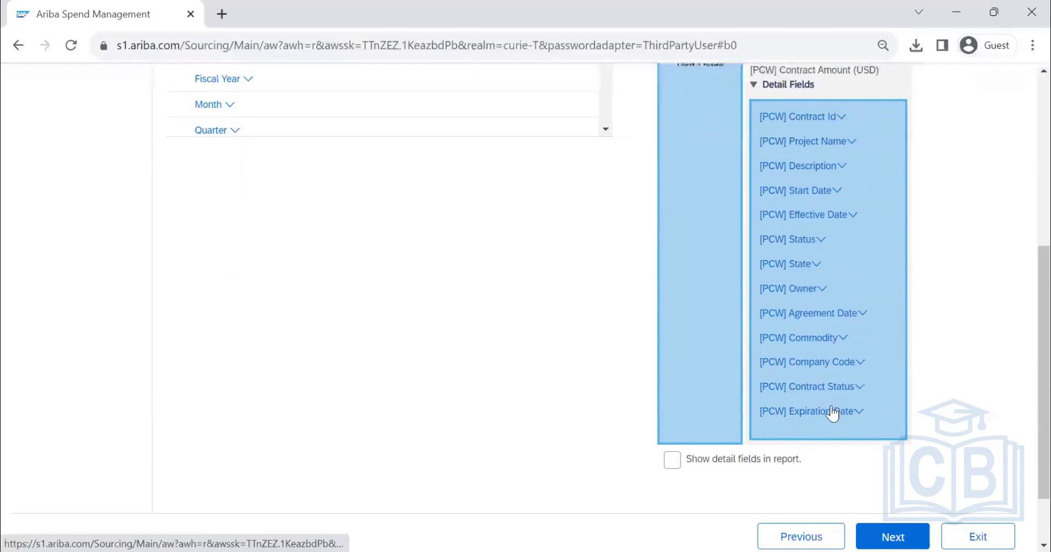
drag(834, 410, 837, 284)
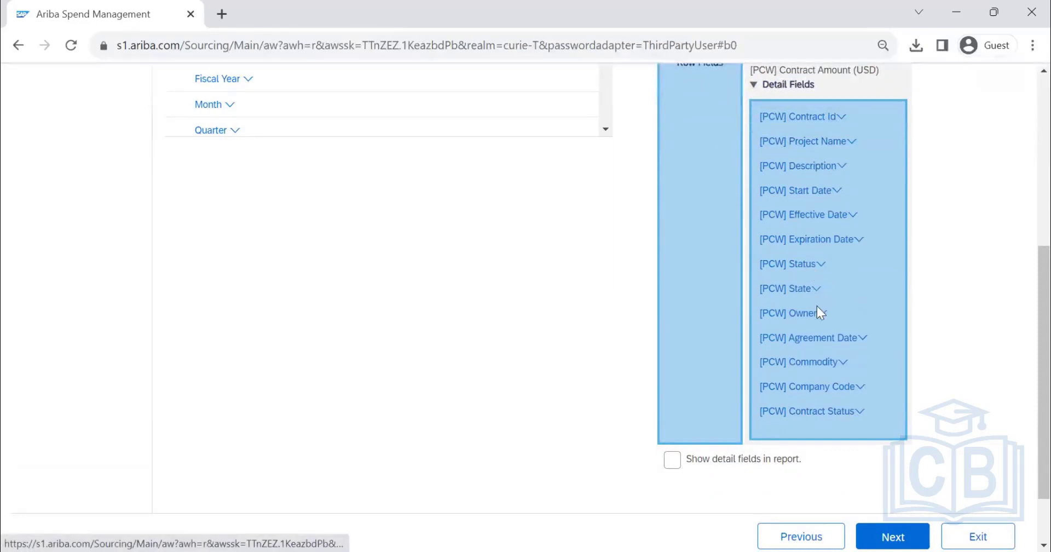
Step: Move Owner below Contract Id, Agreement Date below Start Date and Contract Status further up the detail fields, and proceed to Refine Data
drag(819, 314, 830, 180)
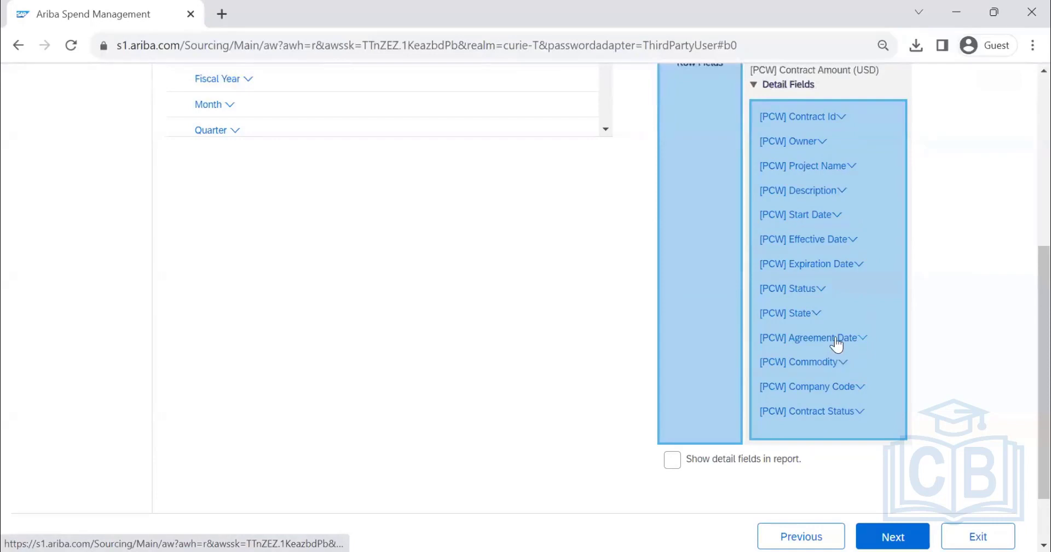
drag(836, 343, 839, 281)
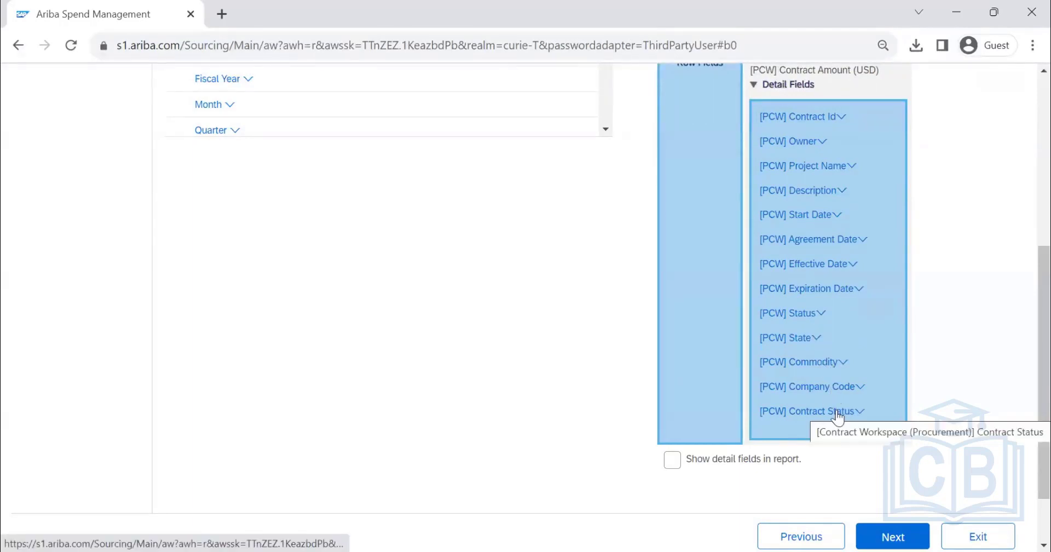
drag(836, 416, 834, 372)
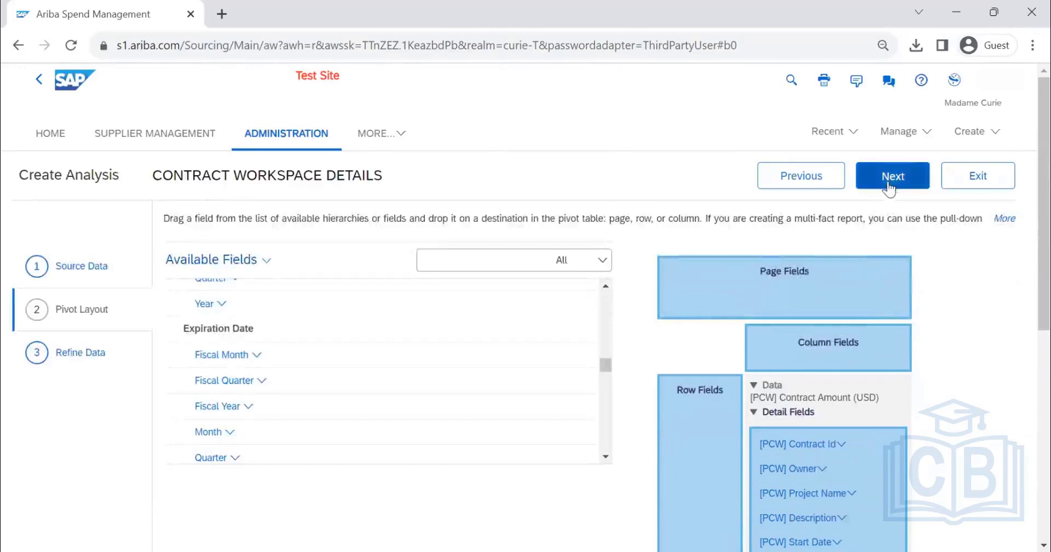
click(890, 186)
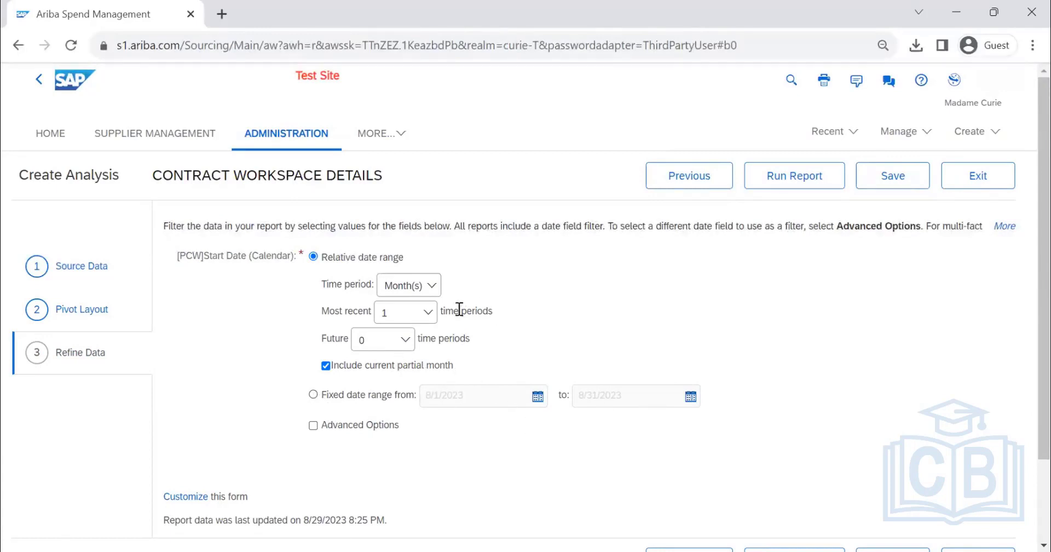
Step: Set the relative Start Date range's time period to Year(s) and try the range with and without the current partial year
click(423, 286)
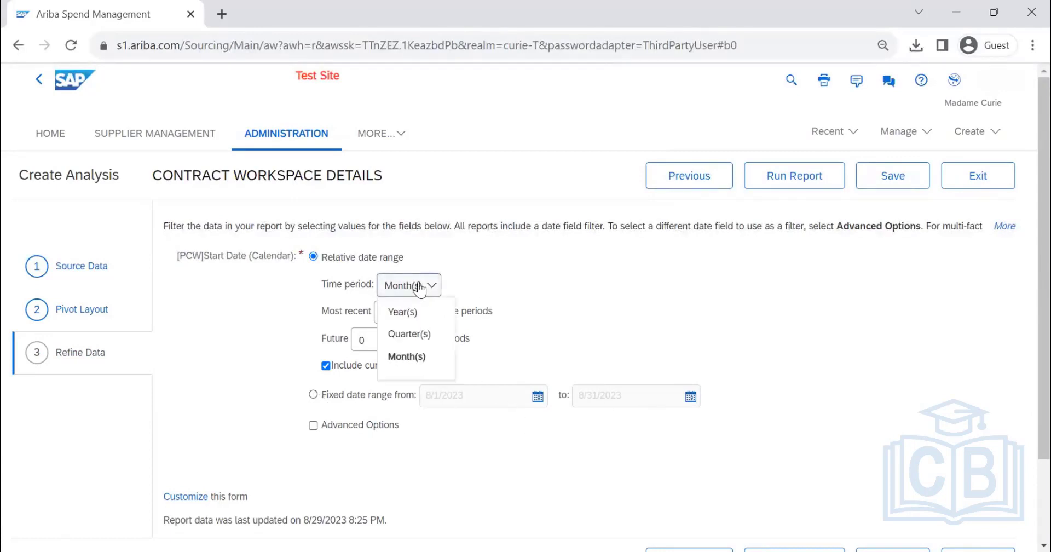
click(427, 315)
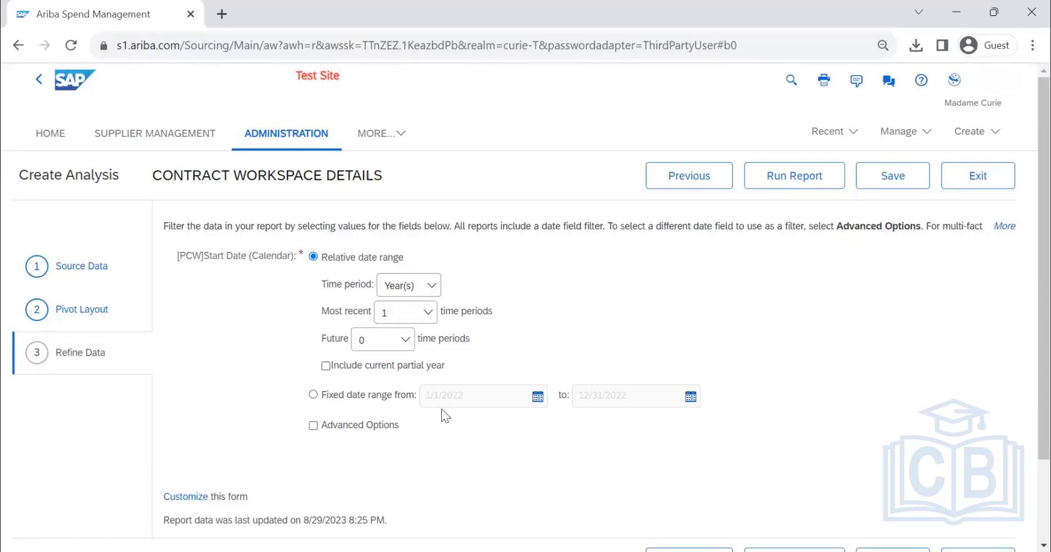
click(325, 365)
click(328, 369)
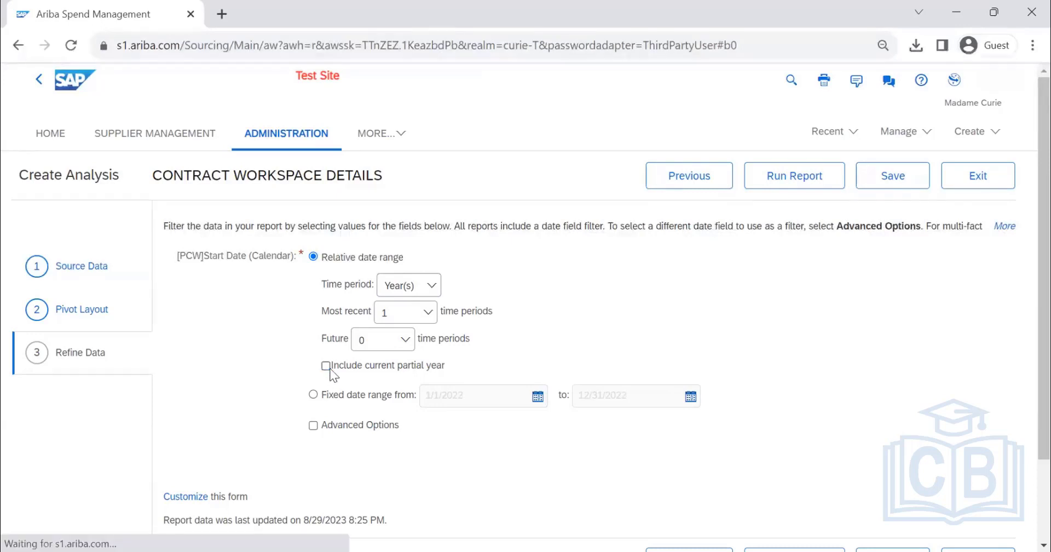
click(326, 365)
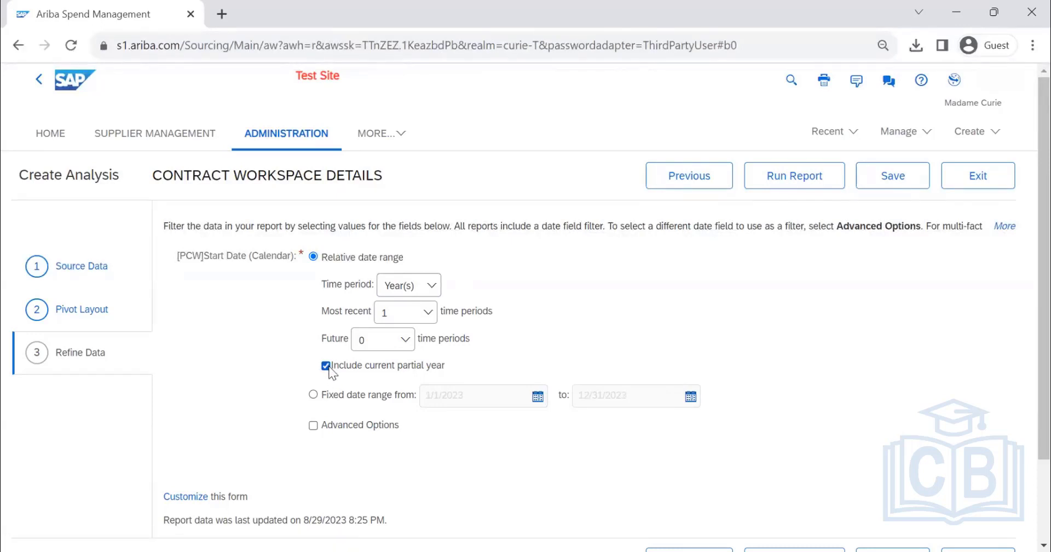
click(326, 366)
click(326, 365)
Step: Try the fixed date range, then return to the relative date range with 1 future time period
click(316, 395)
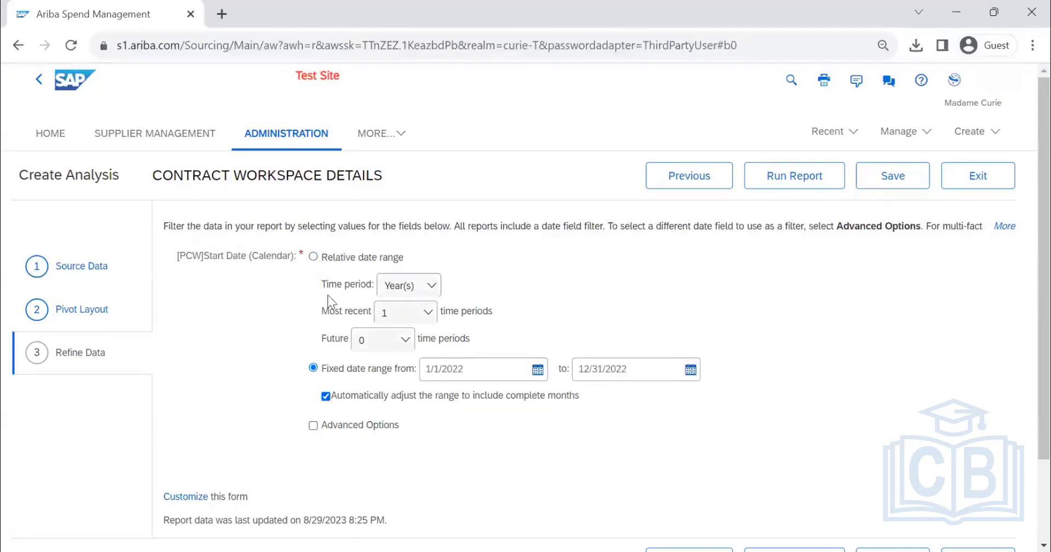
click(313, 257)
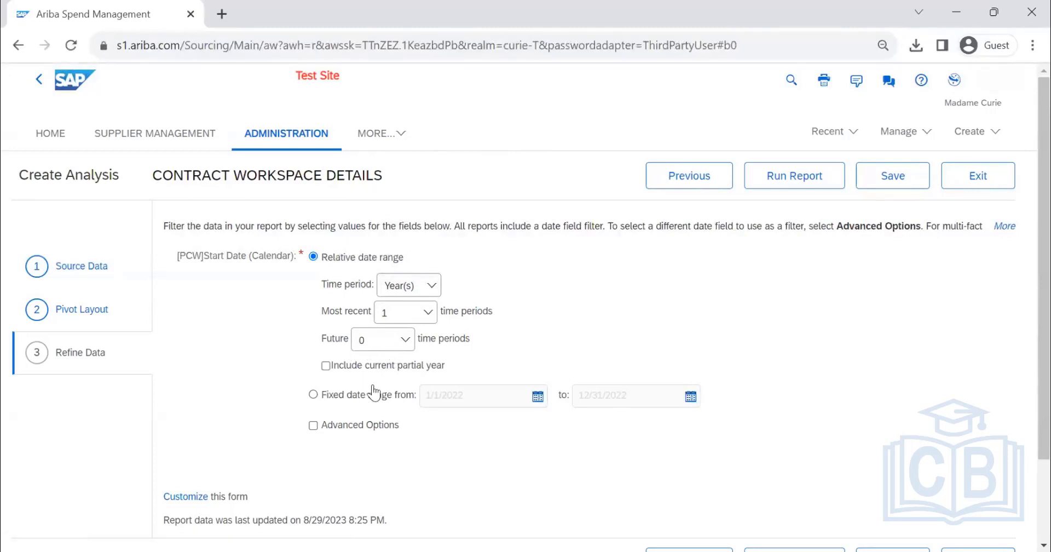
click(383, 339)
click(372, 383)
Step: Check which date fields Advanced Options offers for refining the data, exclude the current partial year and turn the options off again
scroll(383, 318, down, 3)
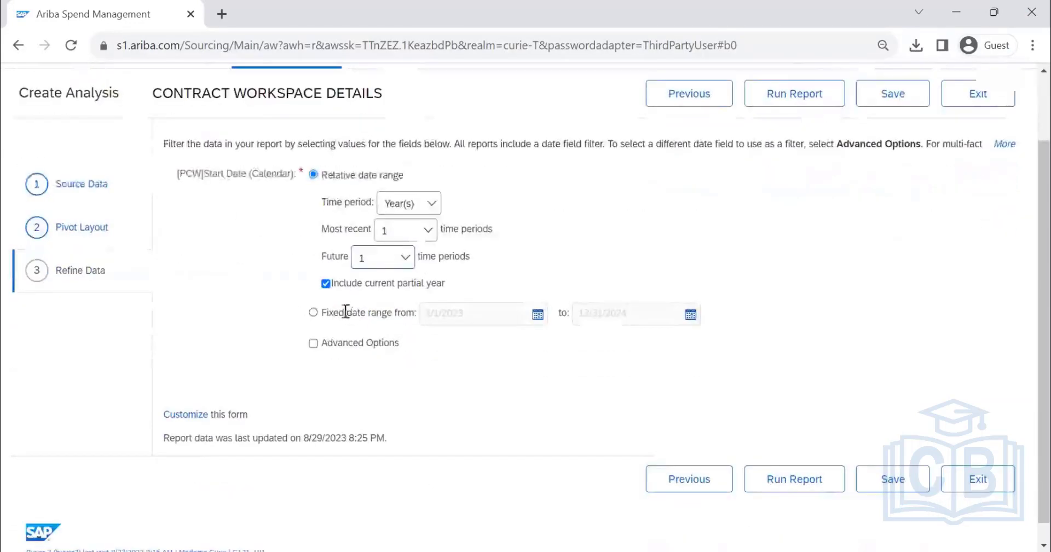
click(312, 353)
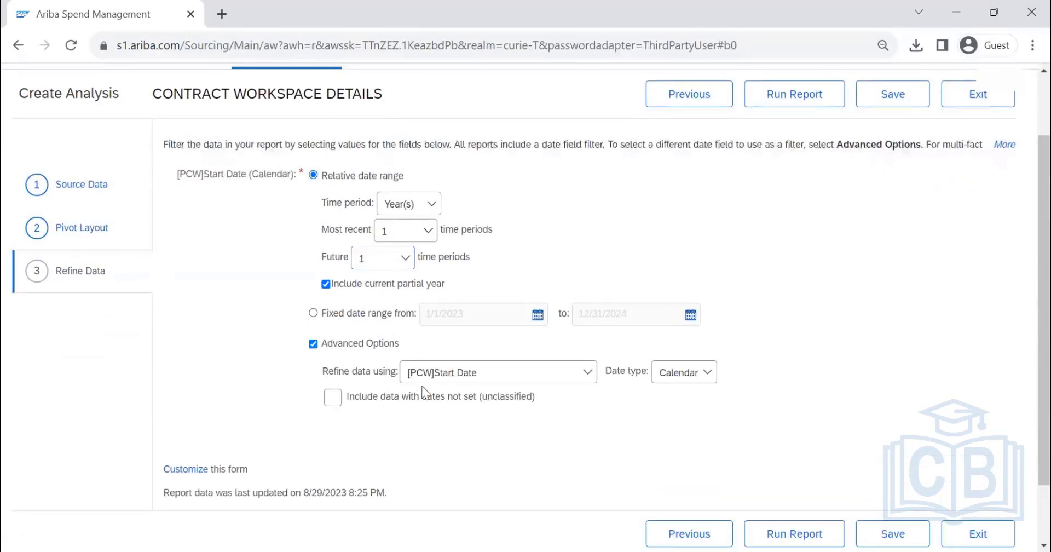
click(517, 377)
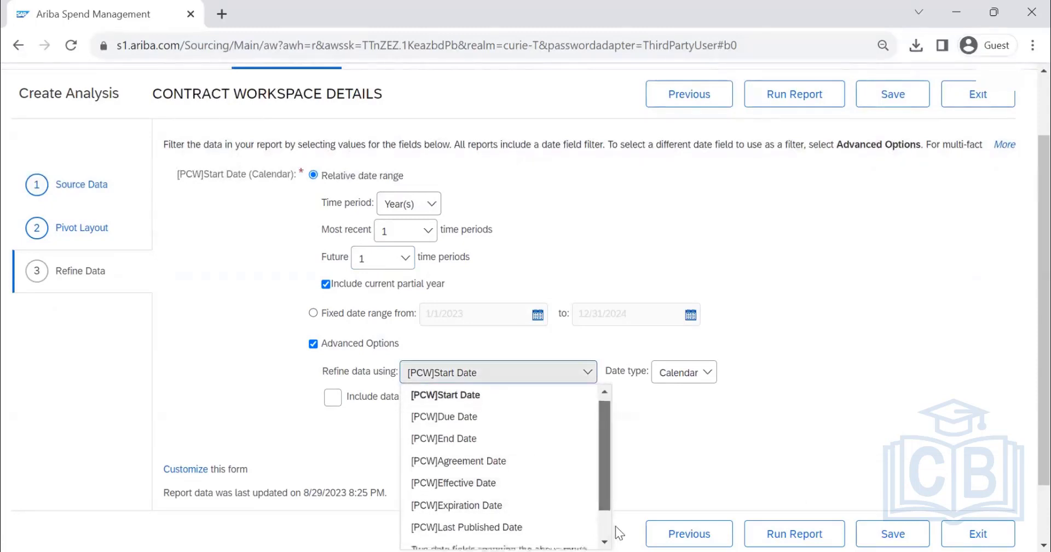
scroll(609, 532, down, 2)
scroll(591, 466, up, 2)
click(746, 303)
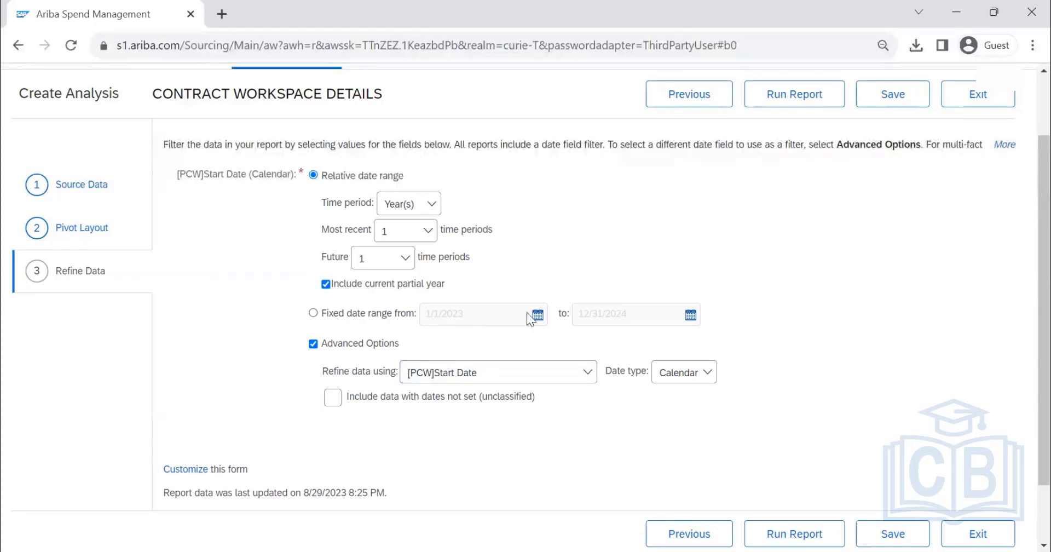
click(326, 284)
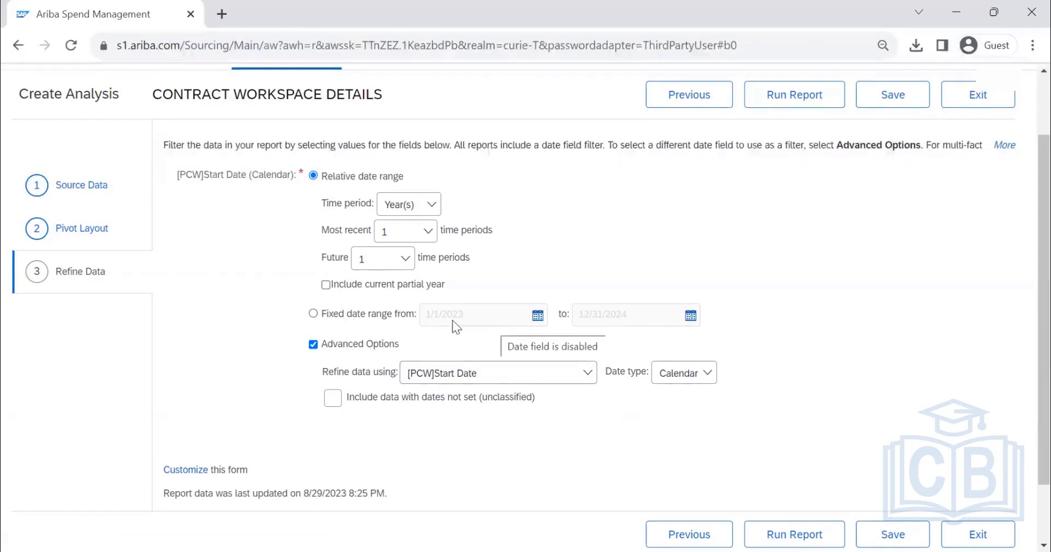
click(314, 345)
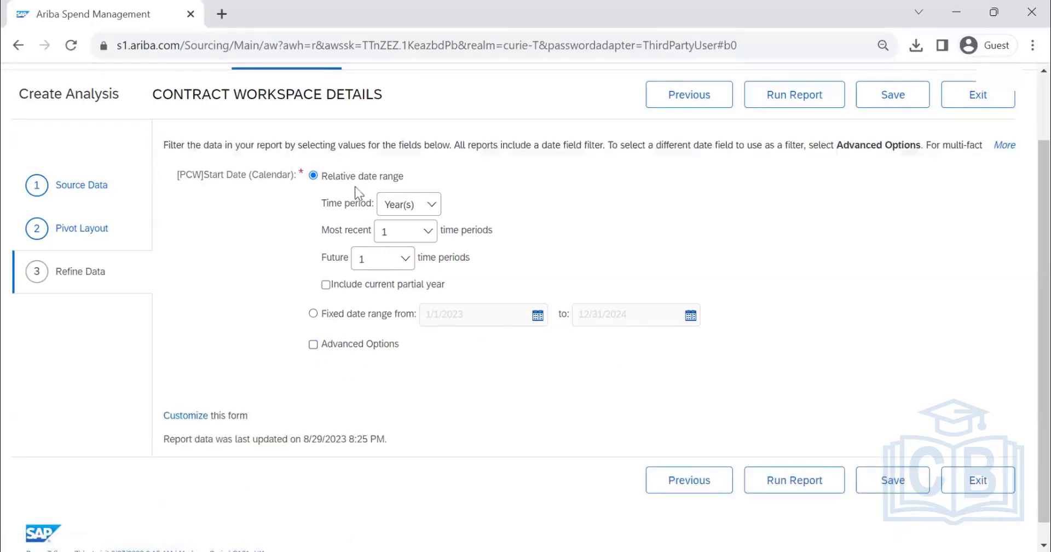
Step: Try a relative date range in Quarter(s) with 0 future time periods
click(408, 234)
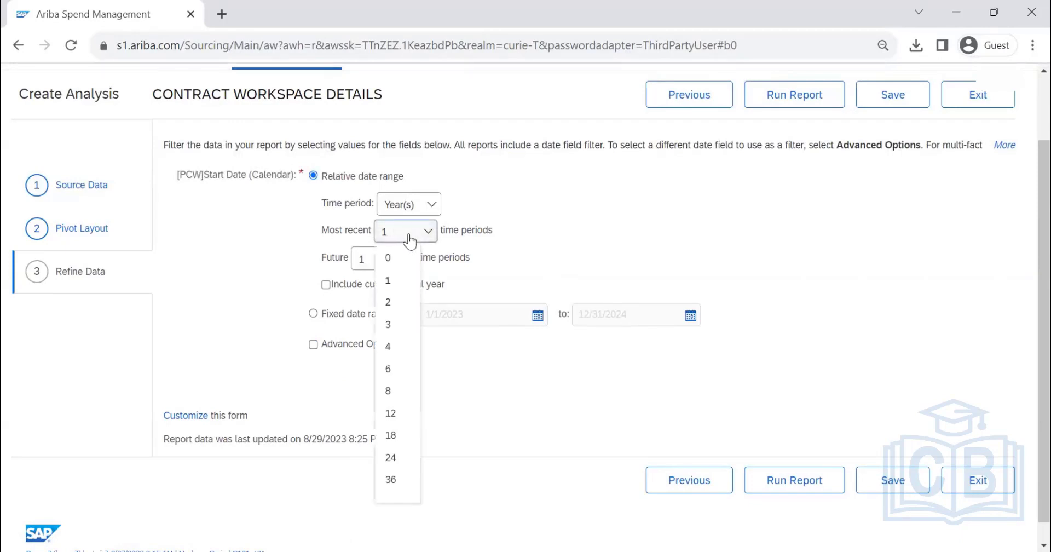
click(420, 208)
click(413, 256)
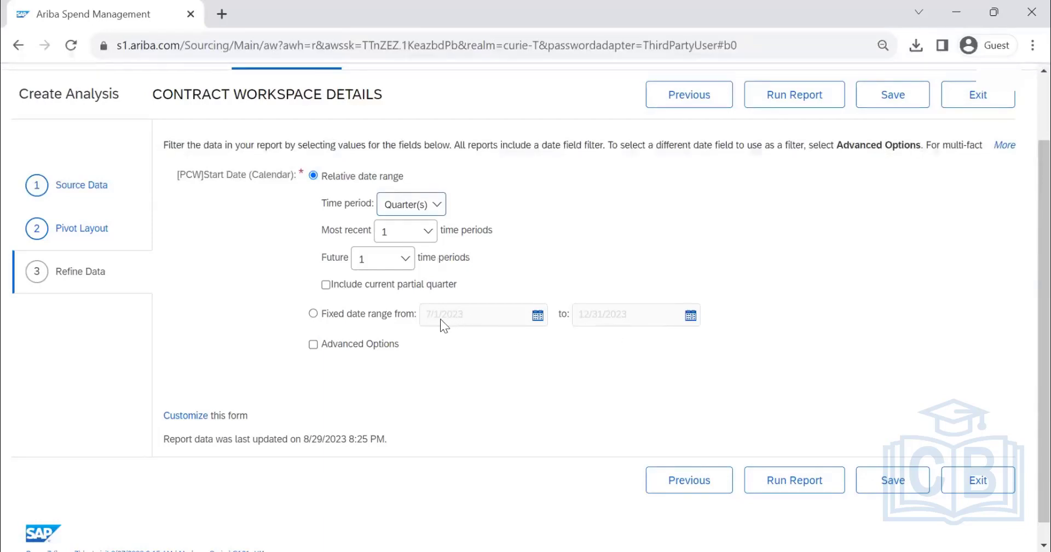
click(397, 260)
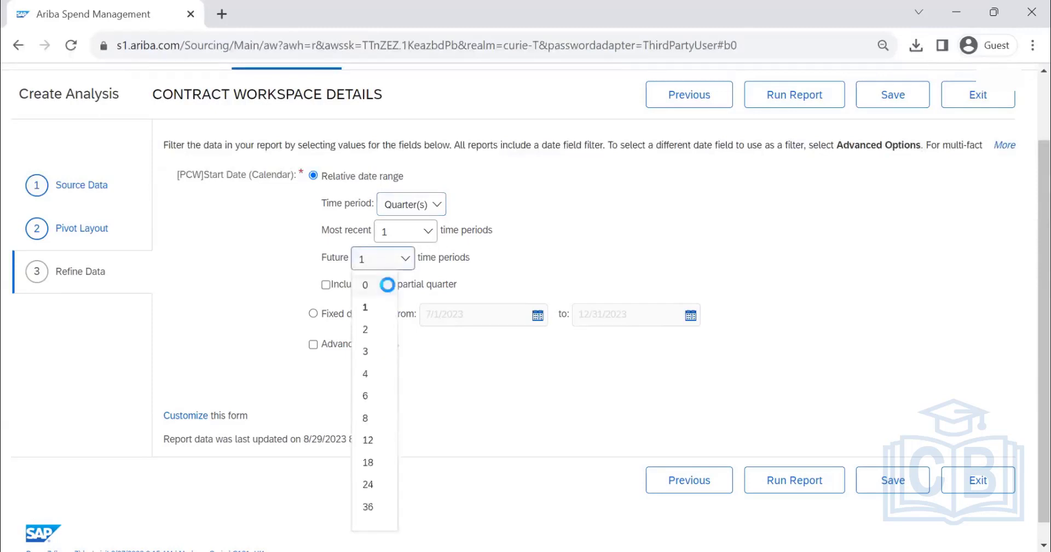
click(386, 284)
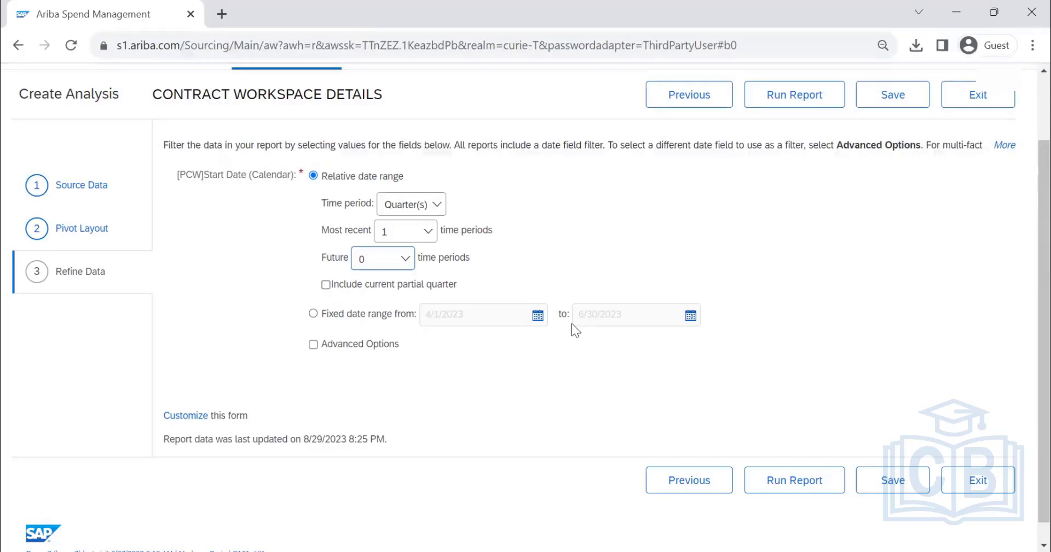
Step: Set the relative date range's time period to Year(s) with the current partial year included
drag(627, 317, 563, 317)
click(434, 206)
click(410, 231)
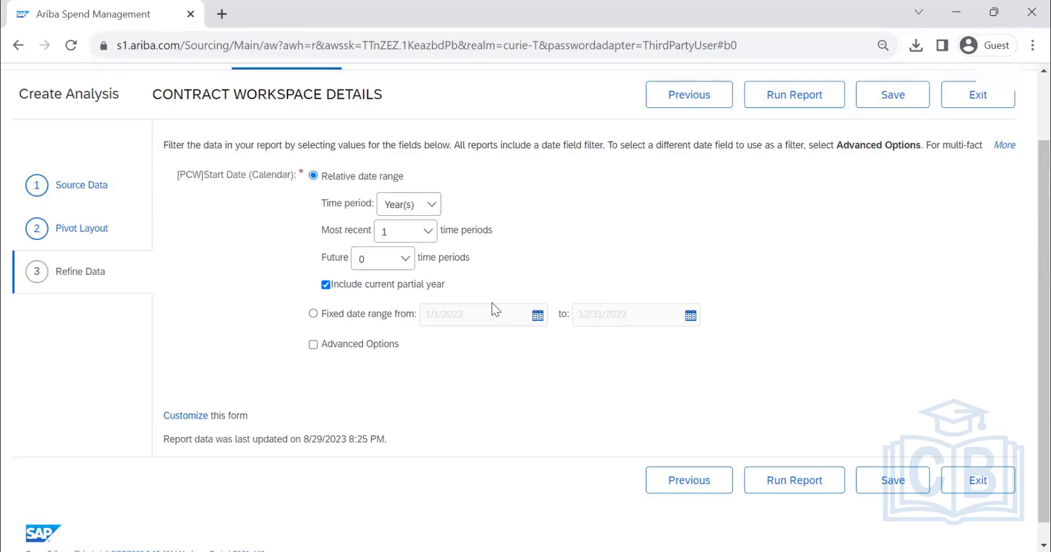
Step: Run the Contract Workspace Details report and switch it from the aggregate view to Detail View
click(806, 104)
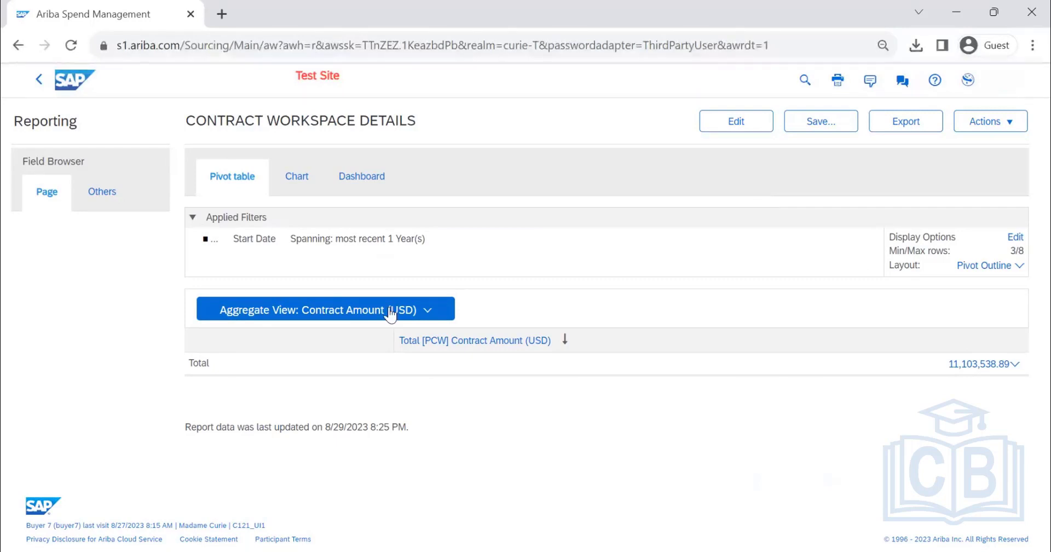
key(Return)
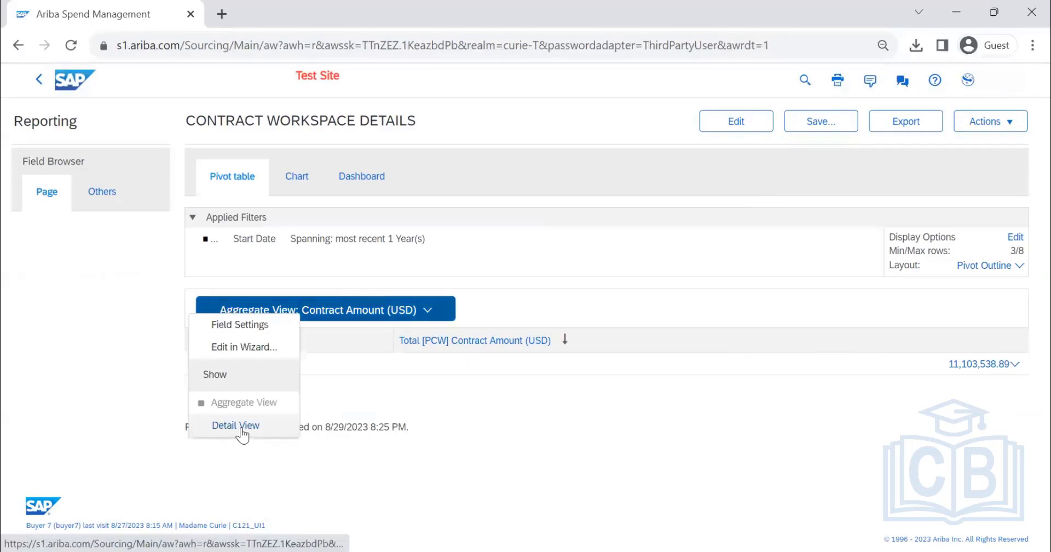
key(Escape)
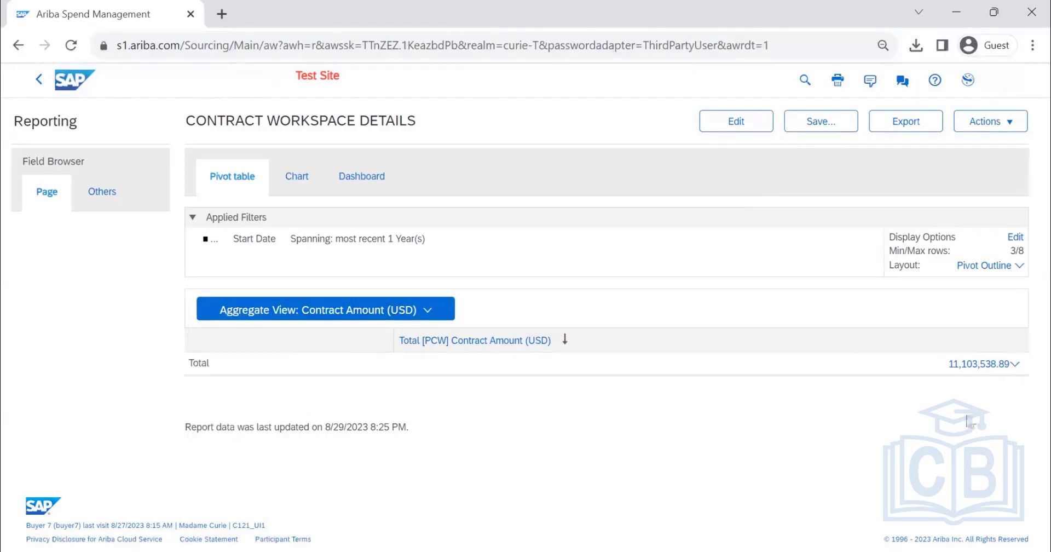
click(407, 309)
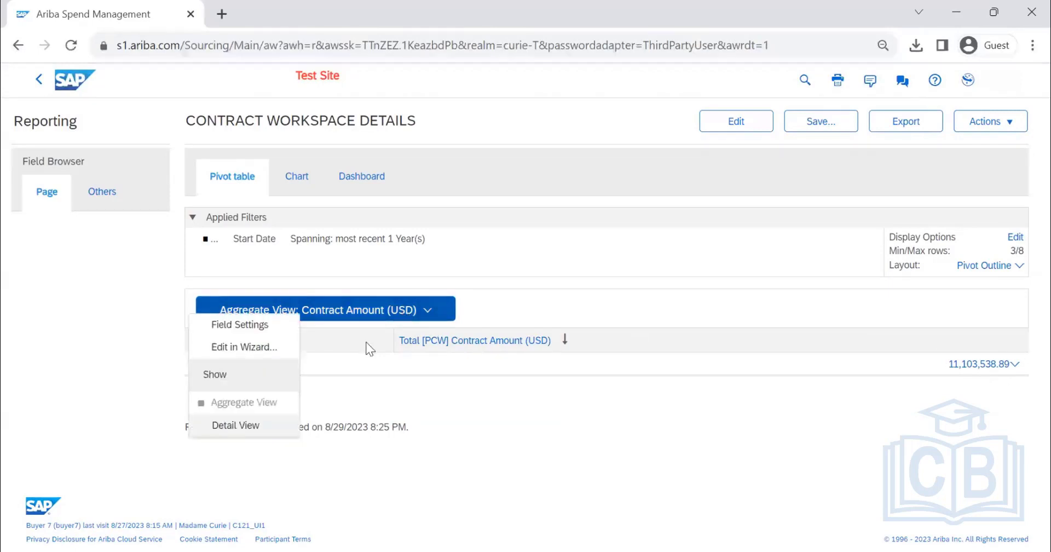
click(249, 428)
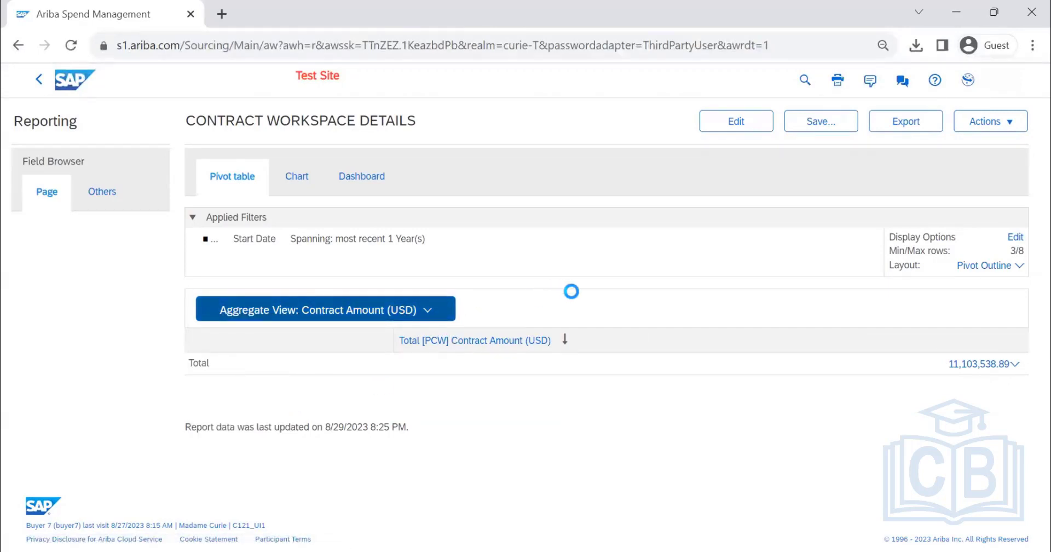
Step: Examine the contract rows in the detail view, including their expiration dates, statuses, states and company codes
scroll(732, 231, down, 3)
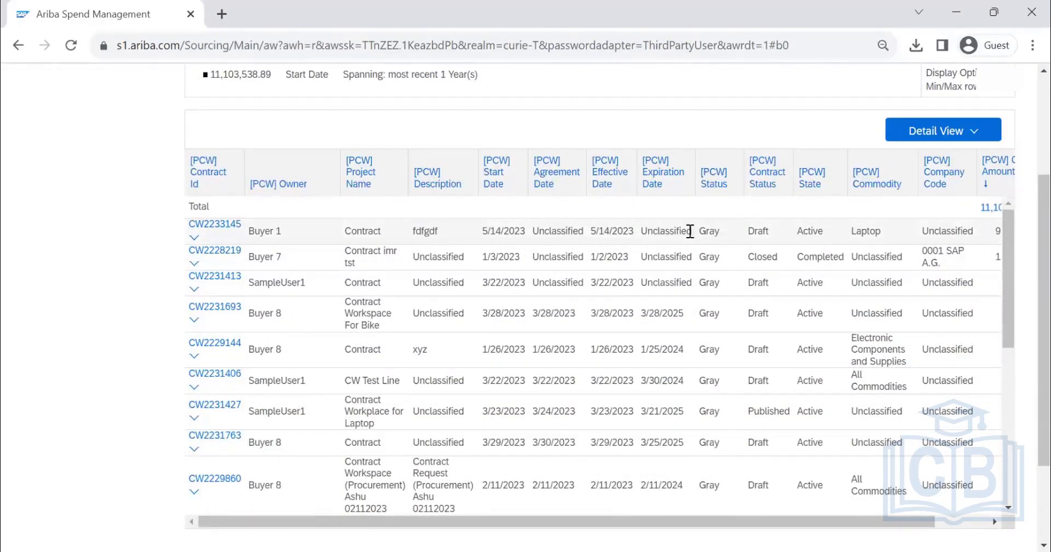
drag(689, 230, 639, 236)
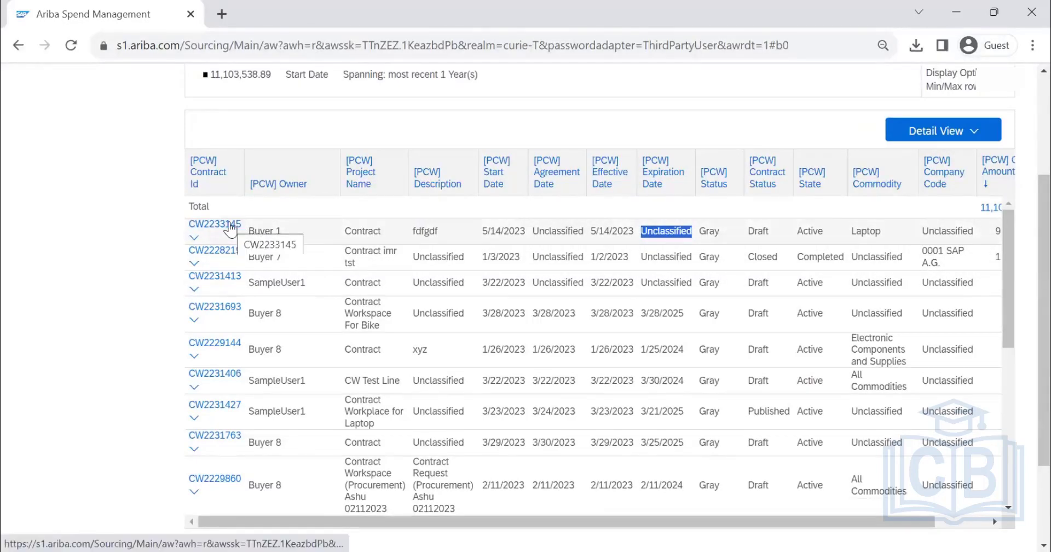
scroll(703, 456, down, 3)
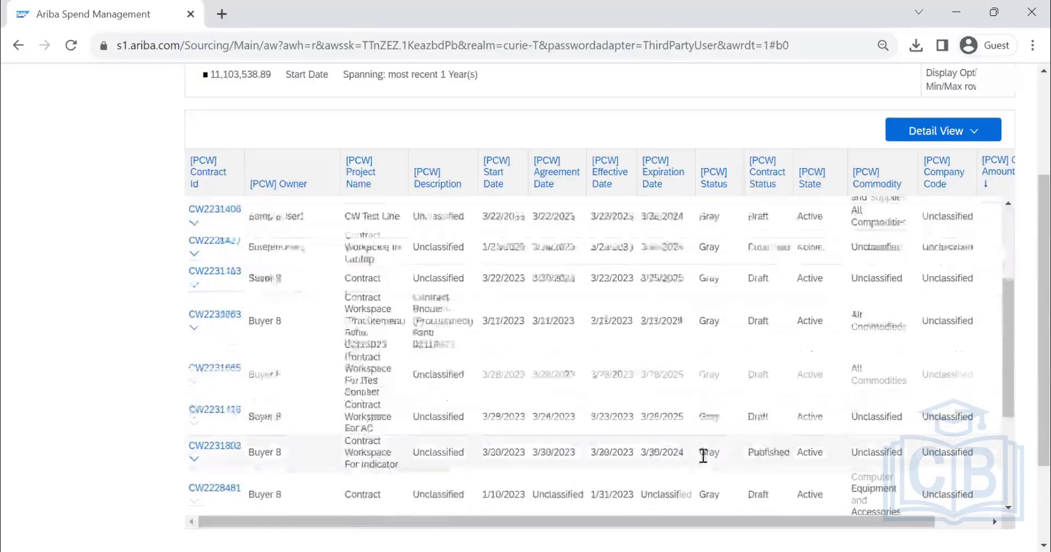
scroll(705, 465, down, 10)
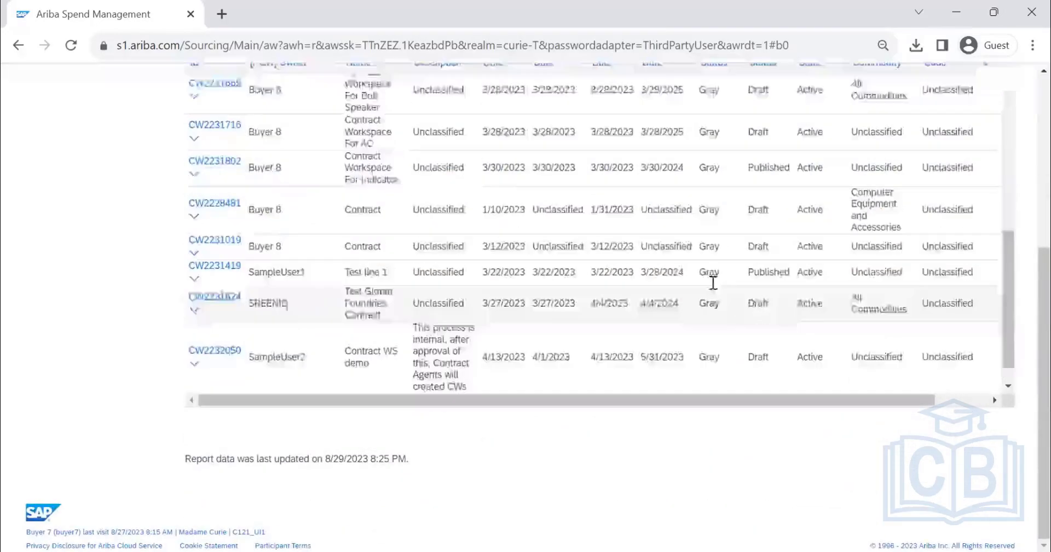
scroll(712, 282, up, 15)
scroll(715, 239, down, 2)
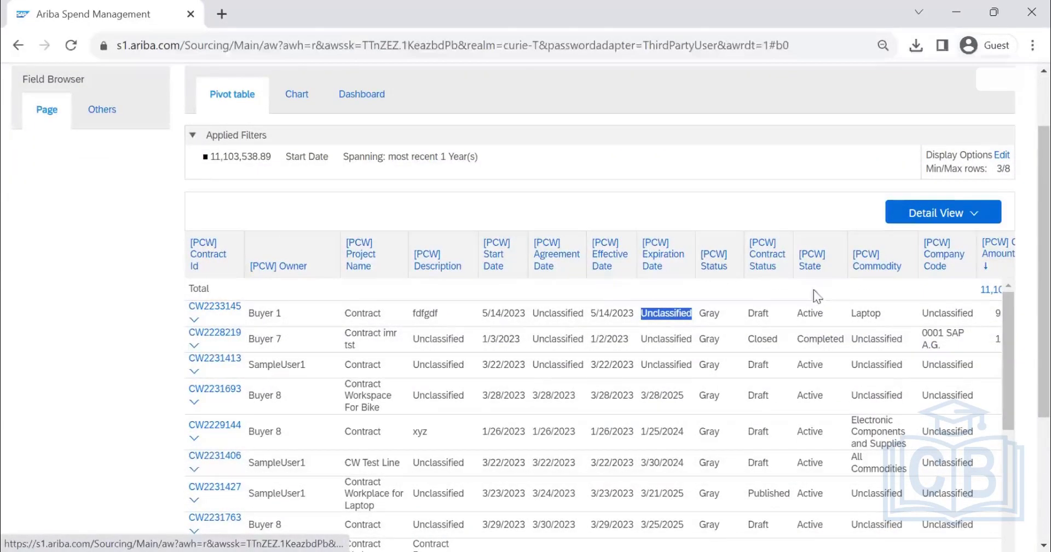
scroll(805, 364, down, 5)
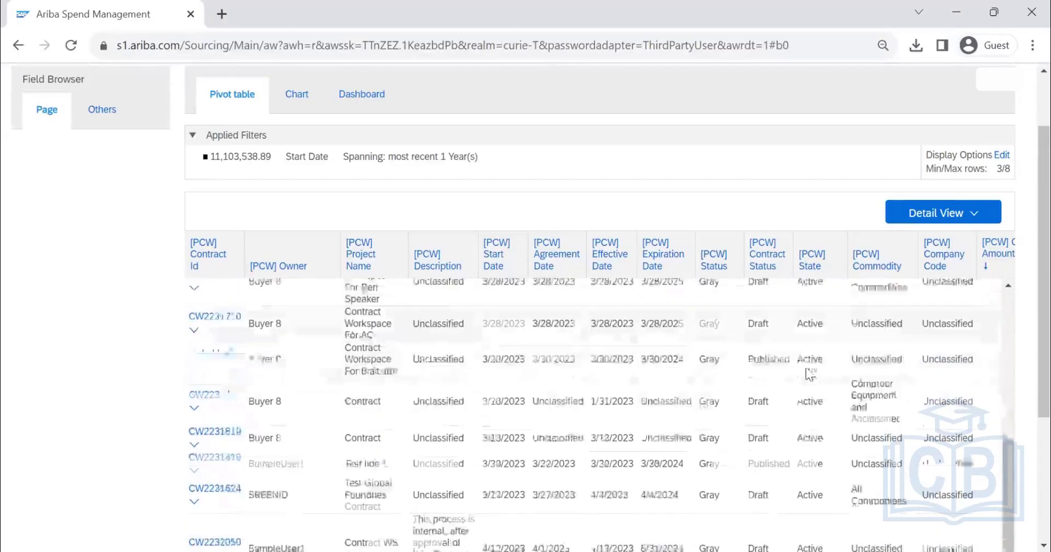
scroll(807, 361, up, 5)
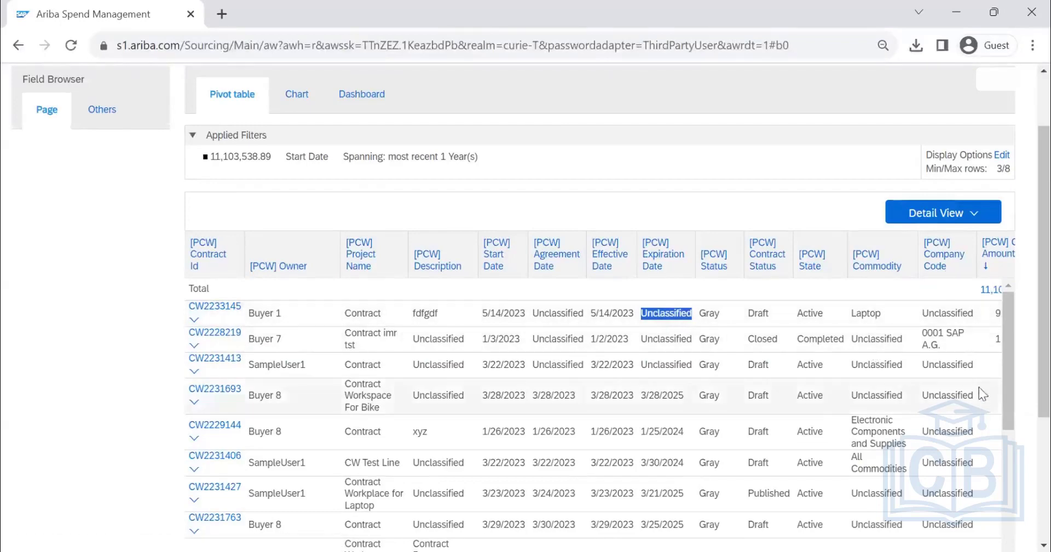
scroll(980, 388, down, 3)
scroll(978, 389, up, 5)
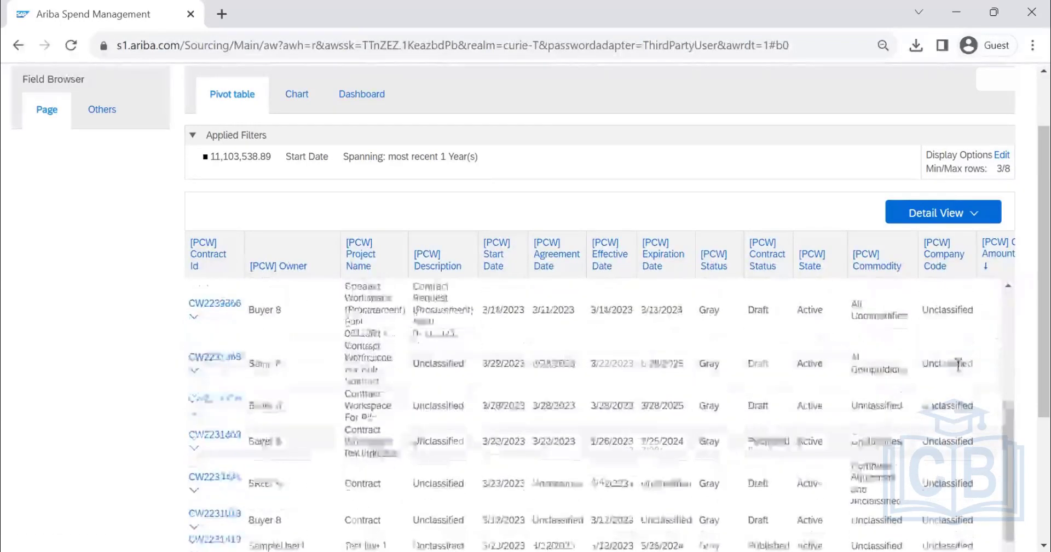
scroll(930, 364, down, 5)
scroll(867, 176, up, 2)
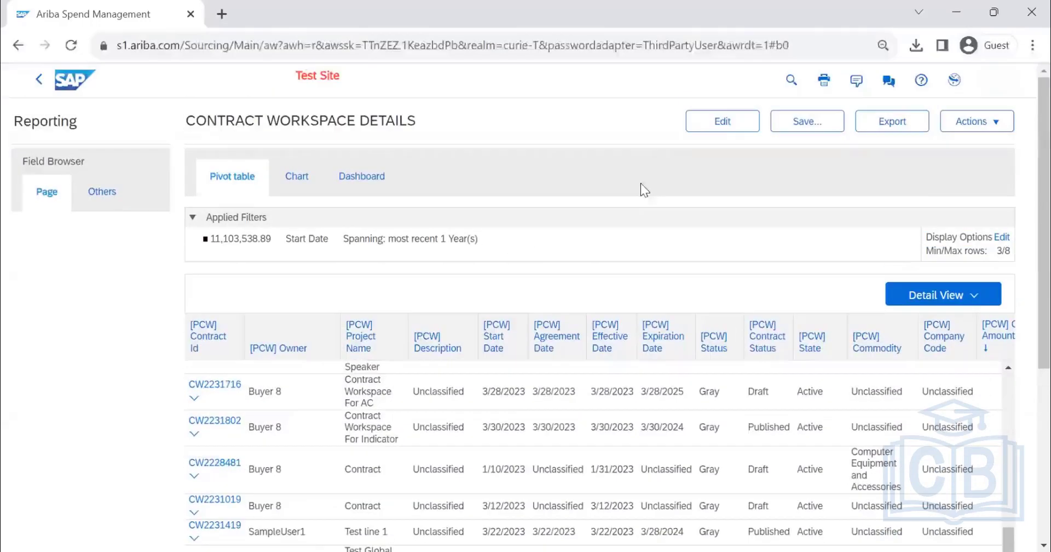
Step: Edit the report's pivot layout to remove the Status and State detail fields, and rerun the report
click(721, 125)
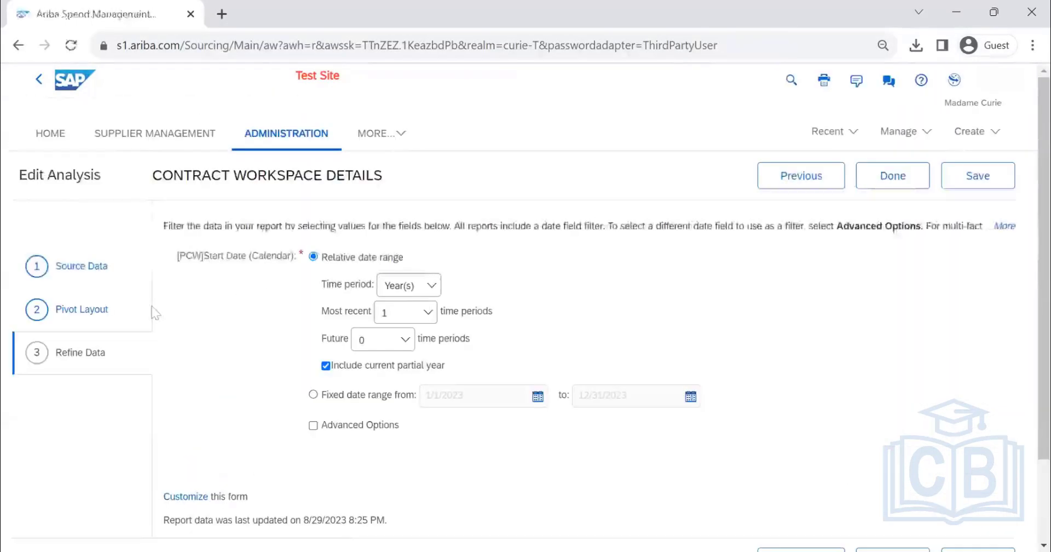
click(88, 310)
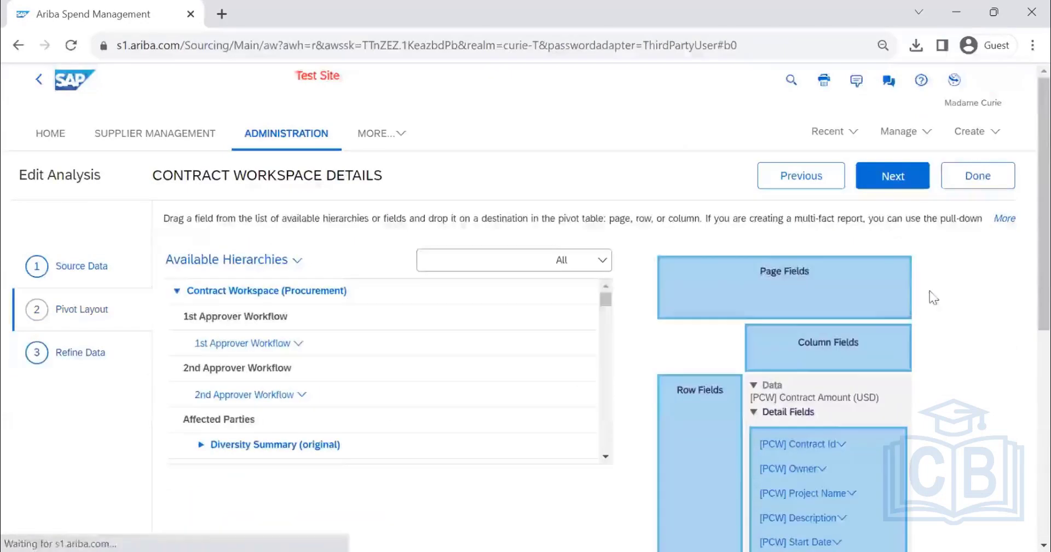
scroll(930, 295, down, 3)
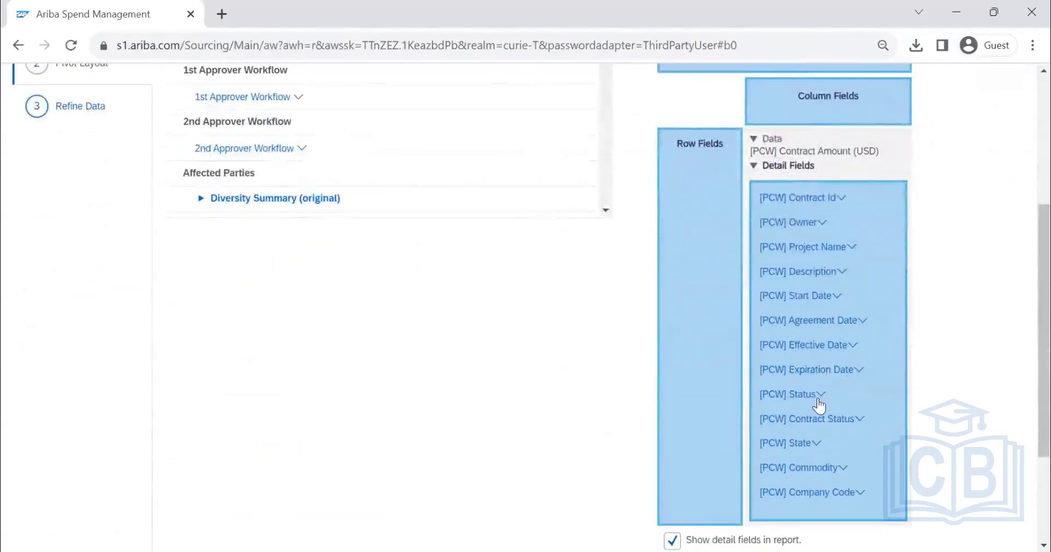
click(819, 396)
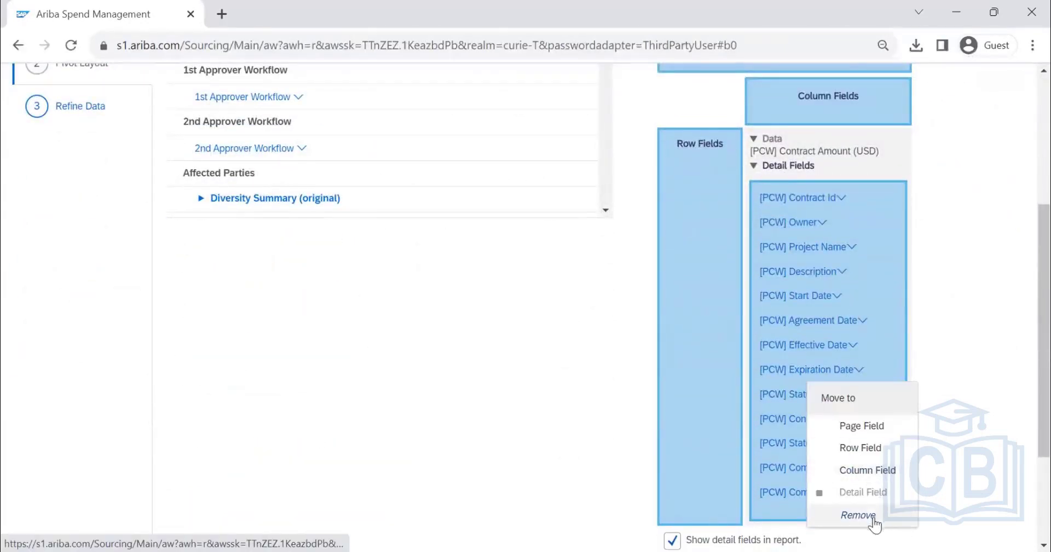
click(875, 511)
click(818, 417)
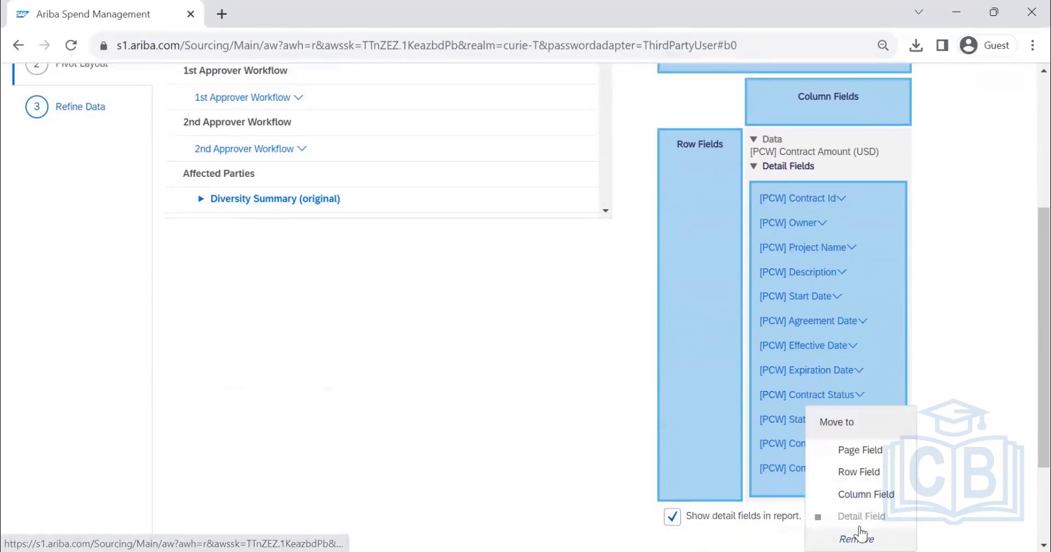
click(858, 537)
scroll(817, 255, up, 5)
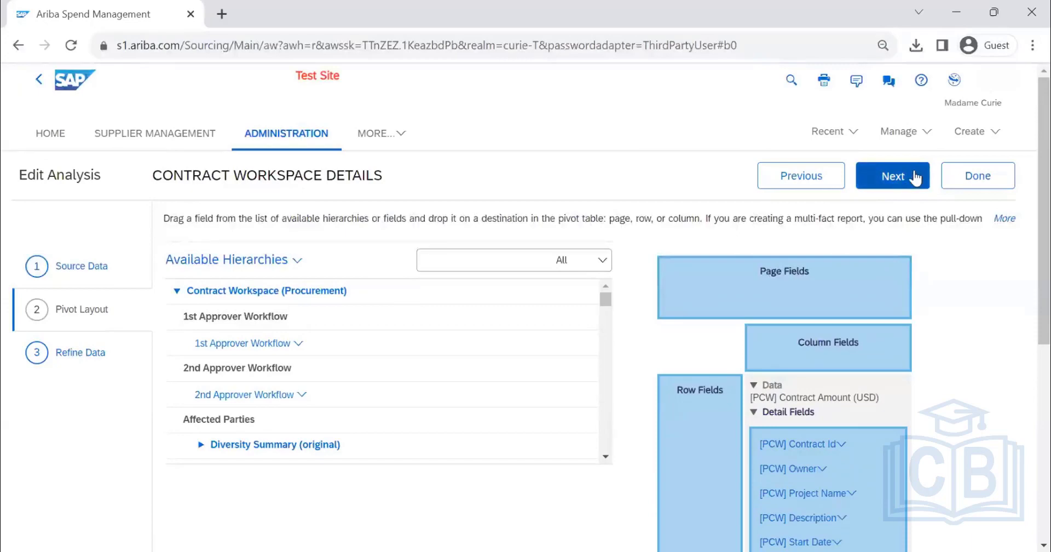
click(901, 184)
click(889, 177)
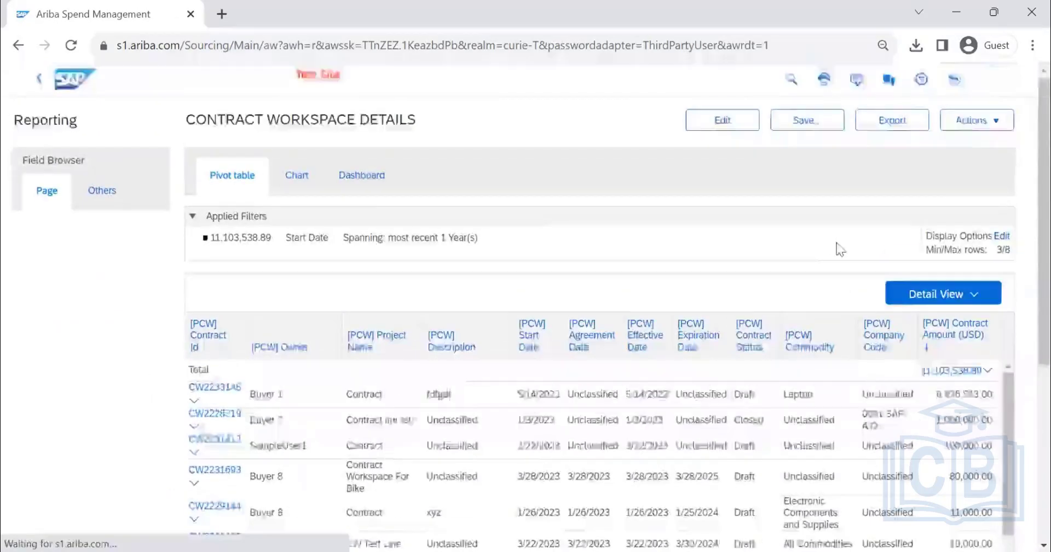
Step: Reorder the detail columns, moving Agreement Date ahead of Start Date and Company Code to the first position
scroll(837, 244, down, 4)
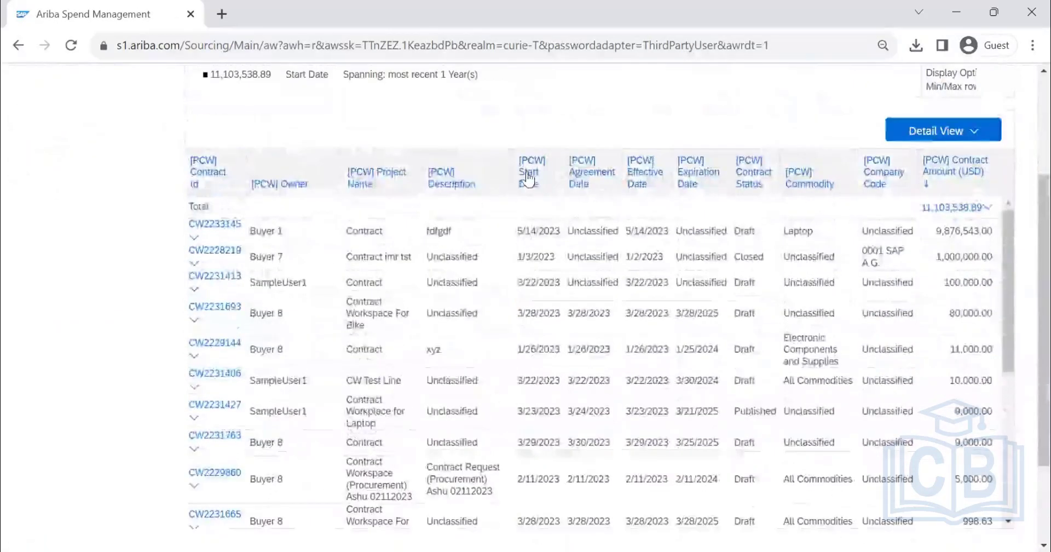
drag(582, 180, 521, 185)
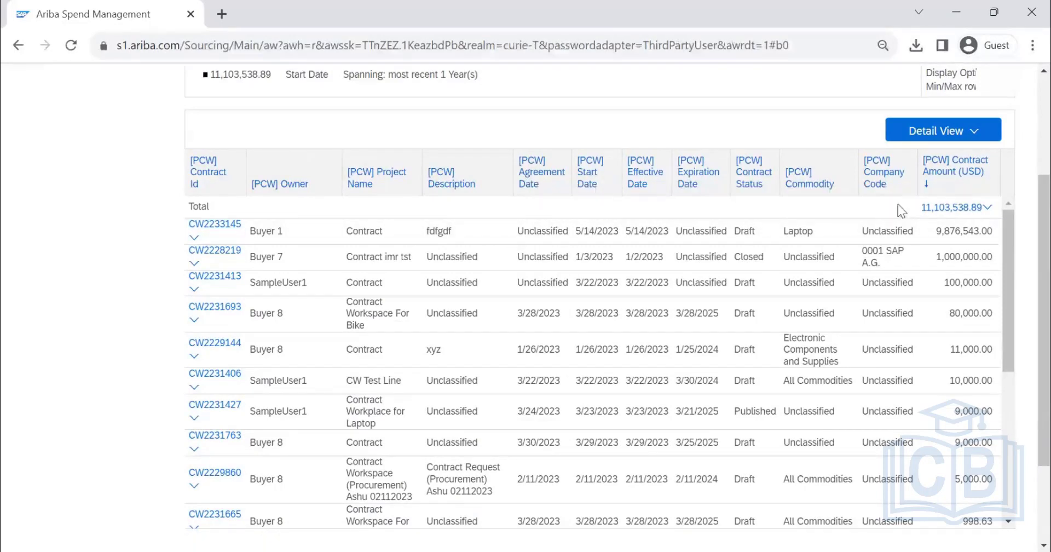
drag(887, 176, 191, 185)
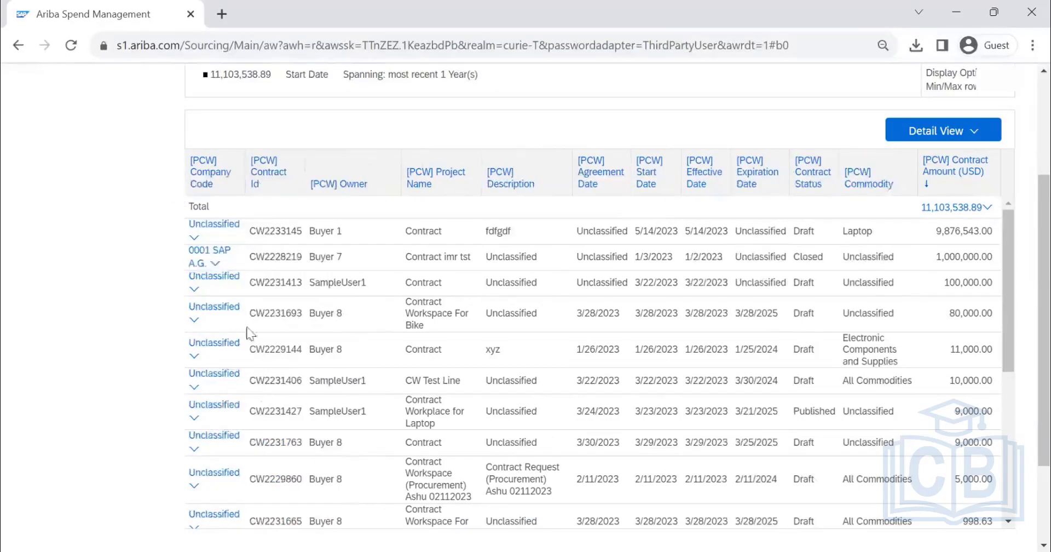
click(90, 192)
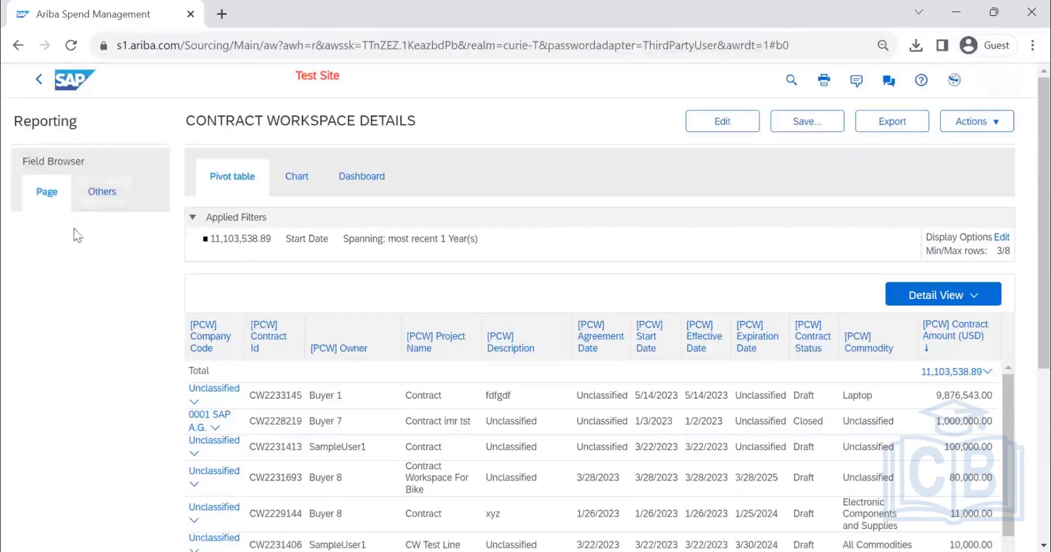
scroll(75, 328, down, 15)
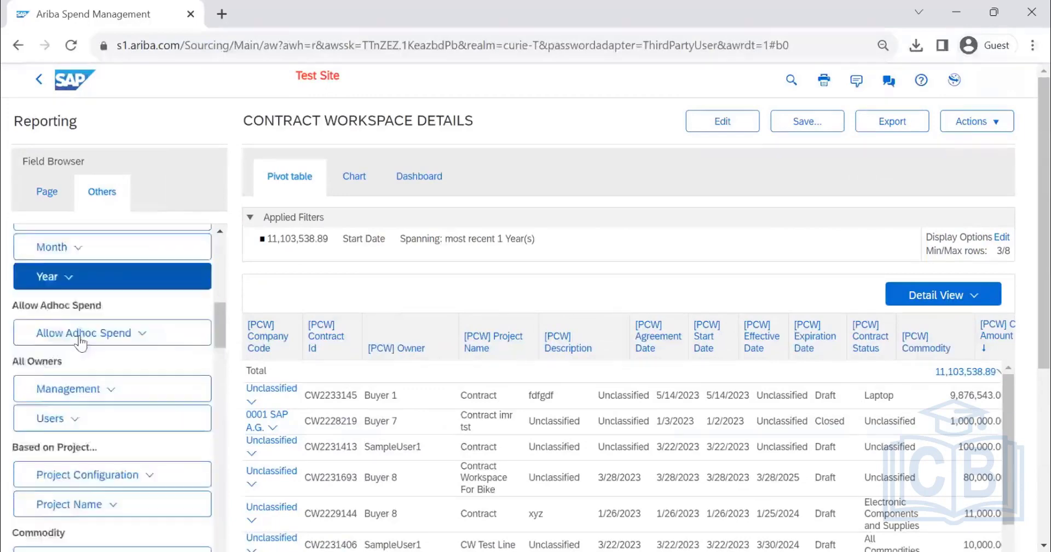
click(110, 449)
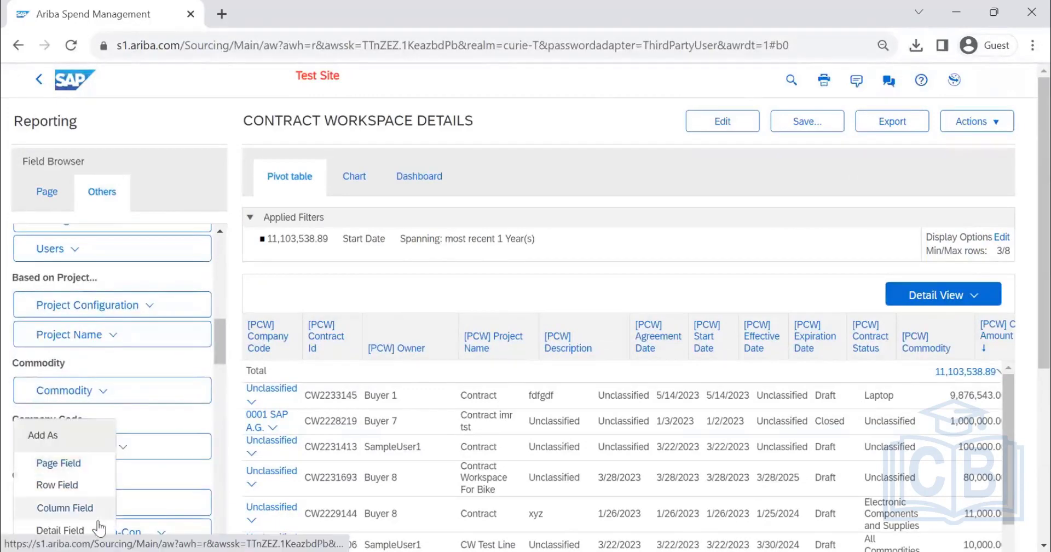
click(59, 462)
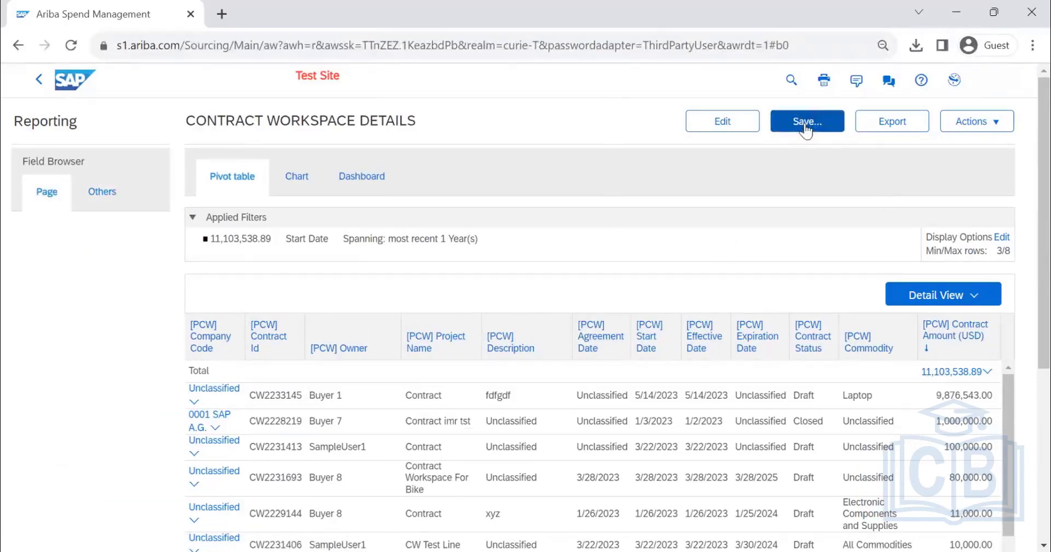
click(966, 130)
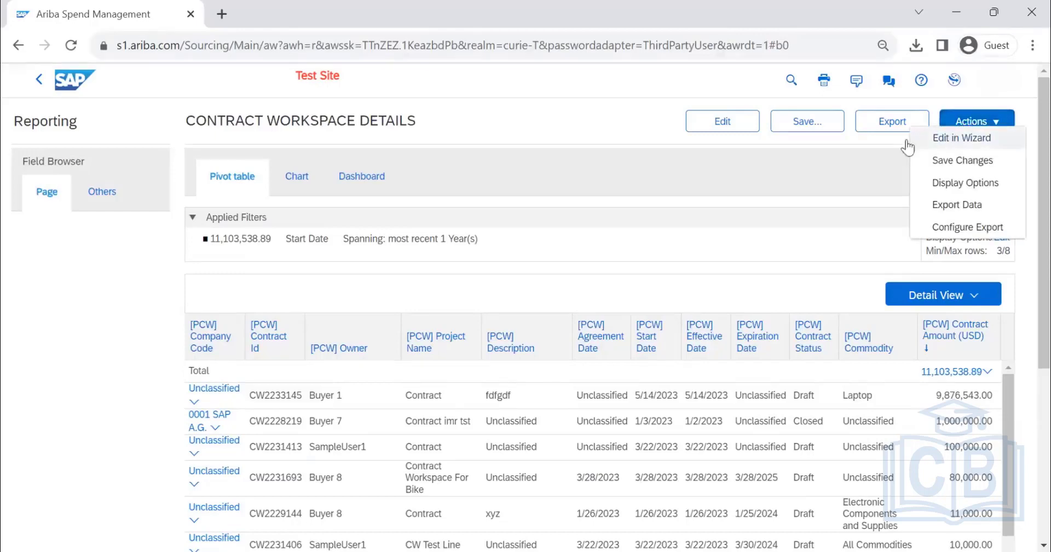
click(811, 202)
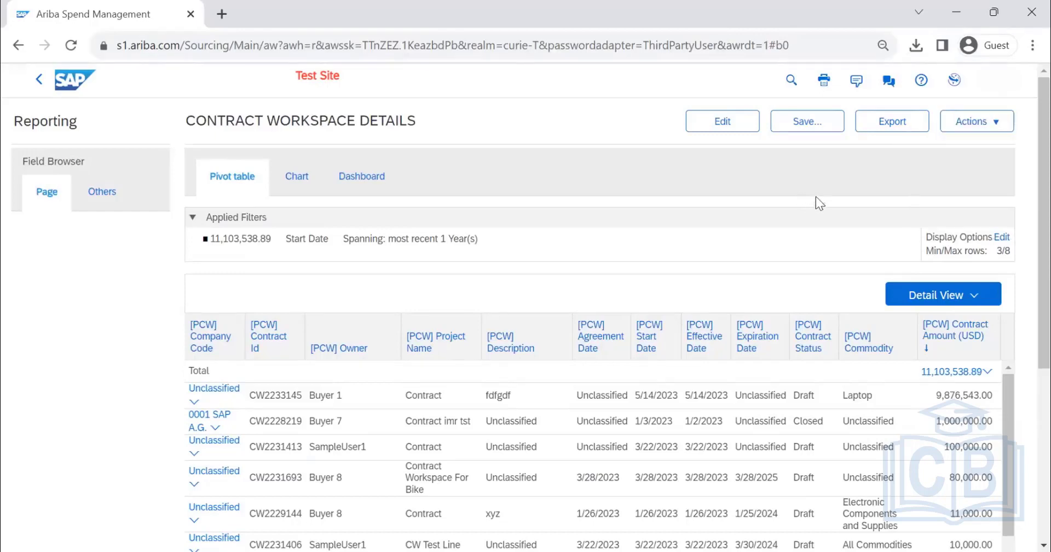
Step: Save the report as CONTRACT WORKSPACE DETAILS in the Personal Workspace, and open the Personal Workspace
click(807, 121)
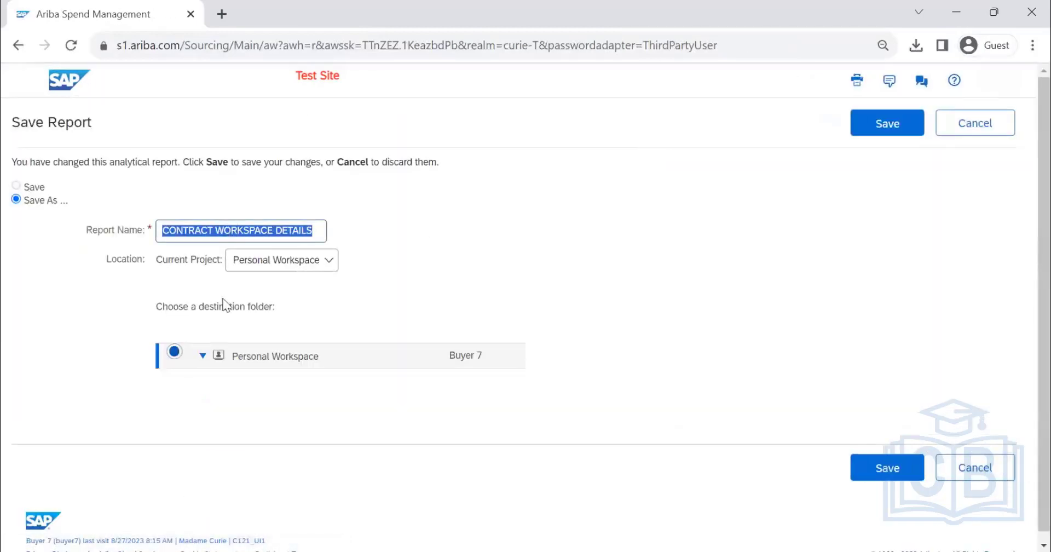
click(886, 125)
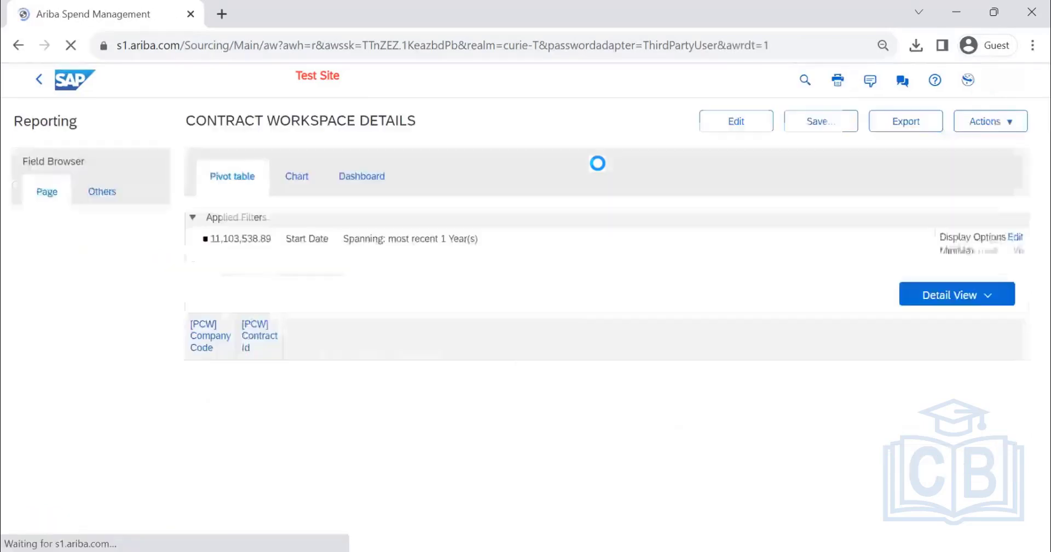
click(40, 81)
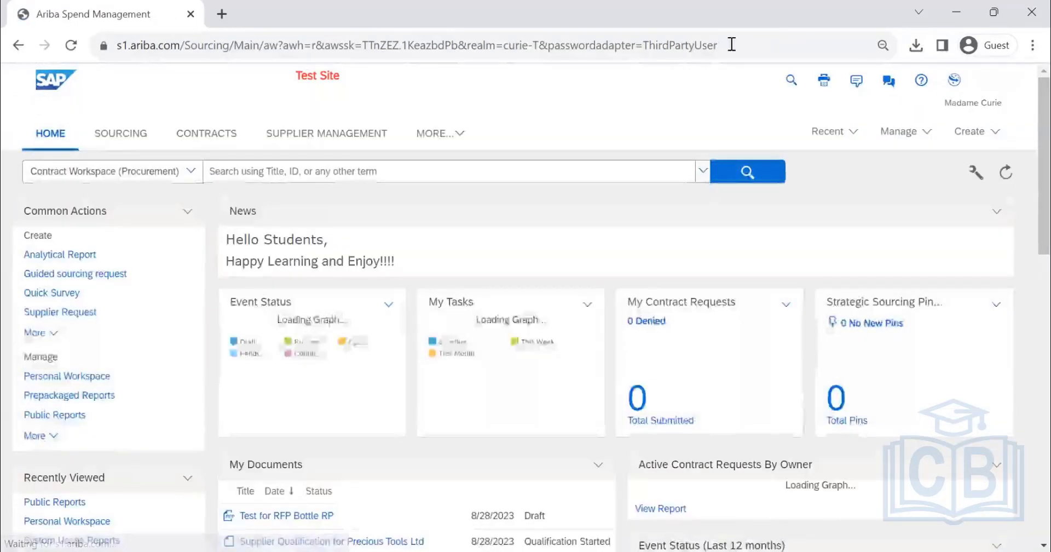
click(915, 137)
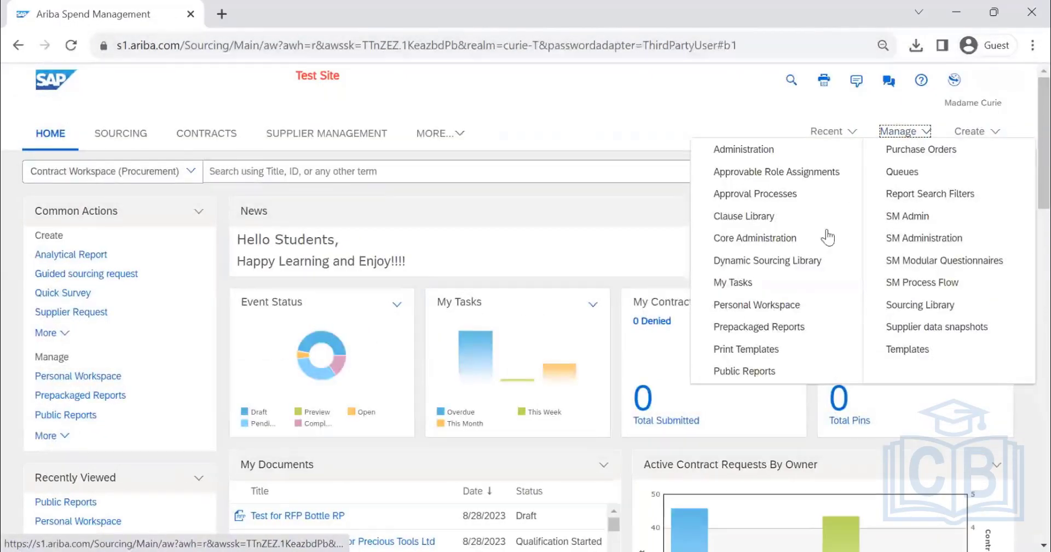
click(774, 306)
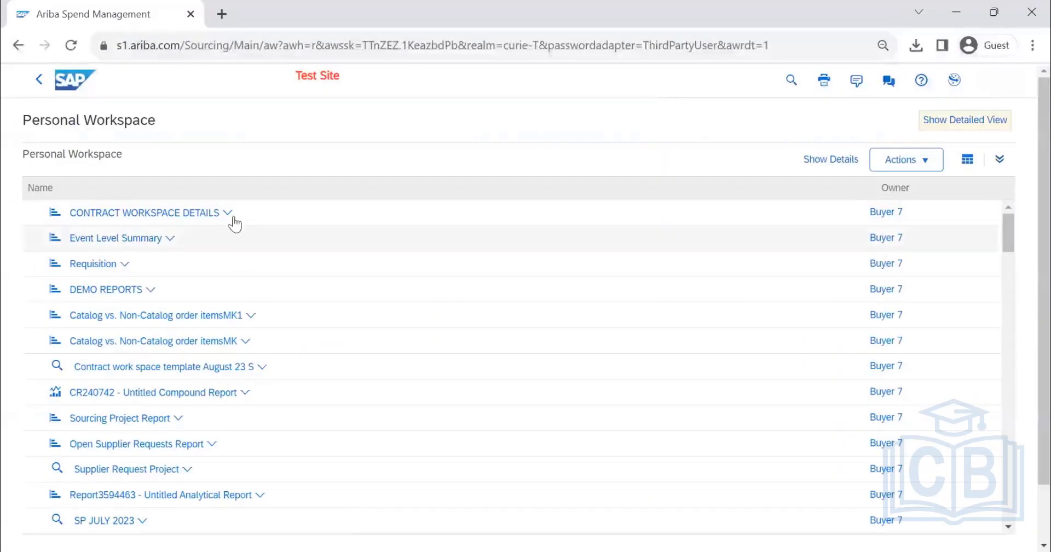
Step: Open the background run scheduling for the saved CONTRACT WORKSPACE DETAILS report
click(229, 215)
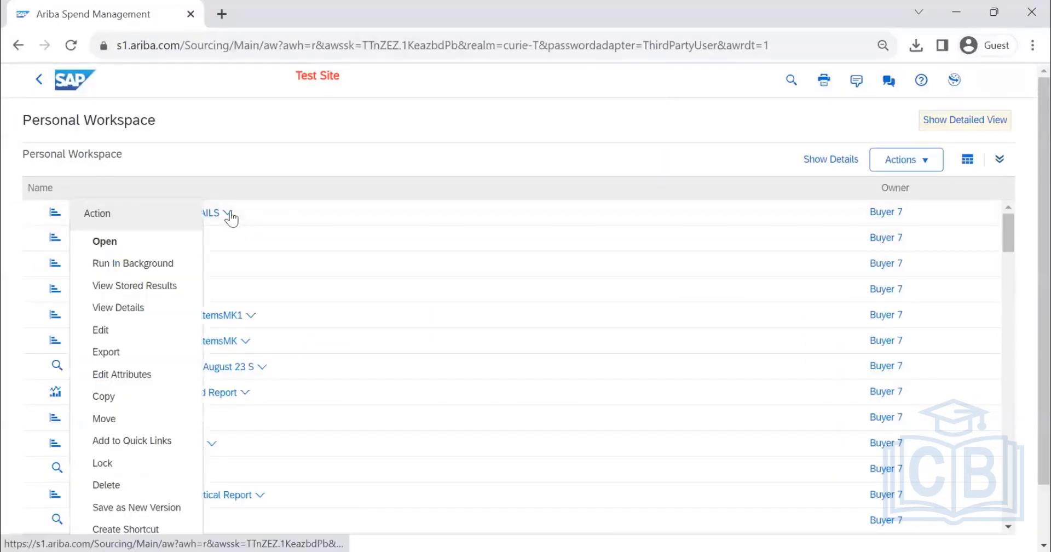
click(257, 190)
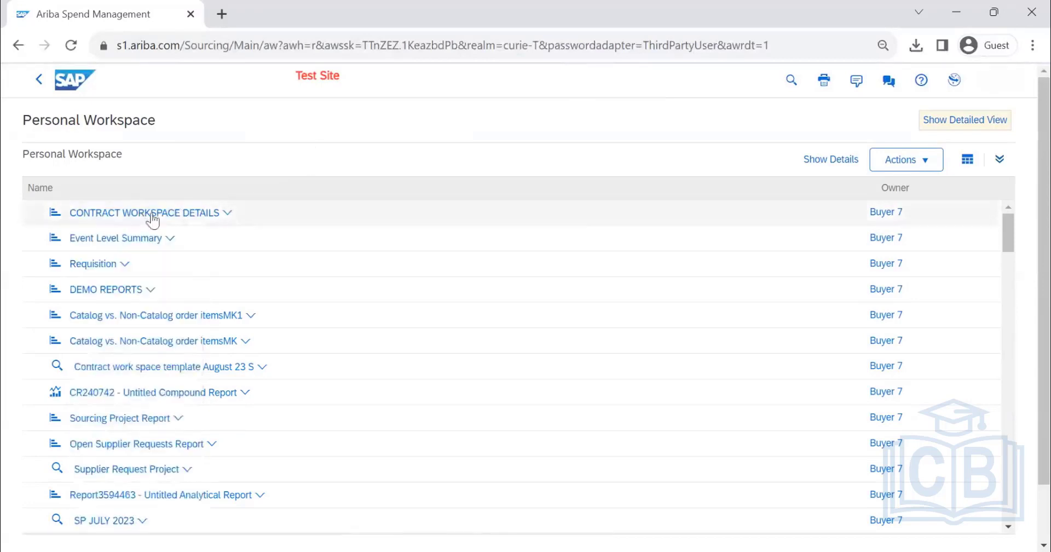
click(228, 215)
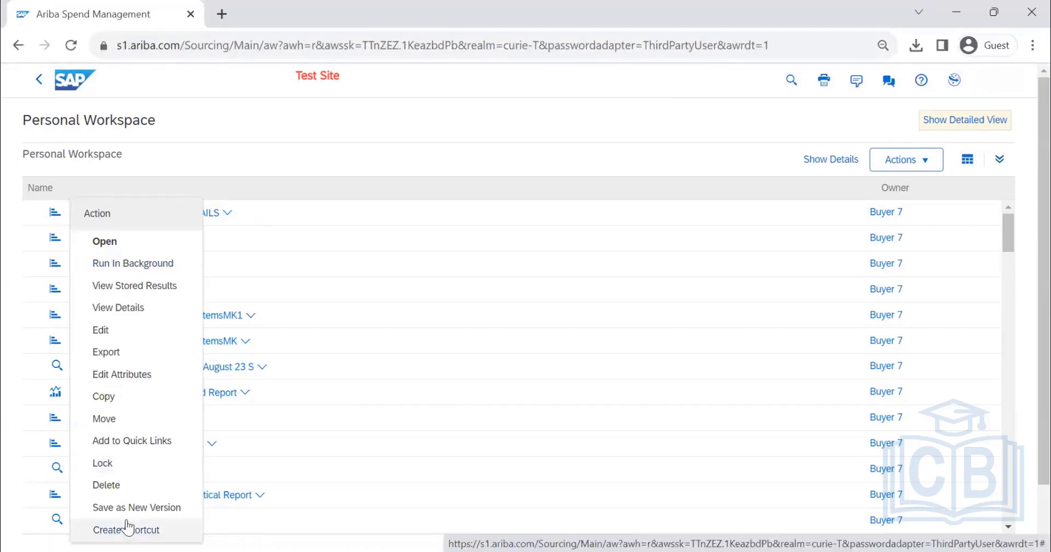
click(133, 264)
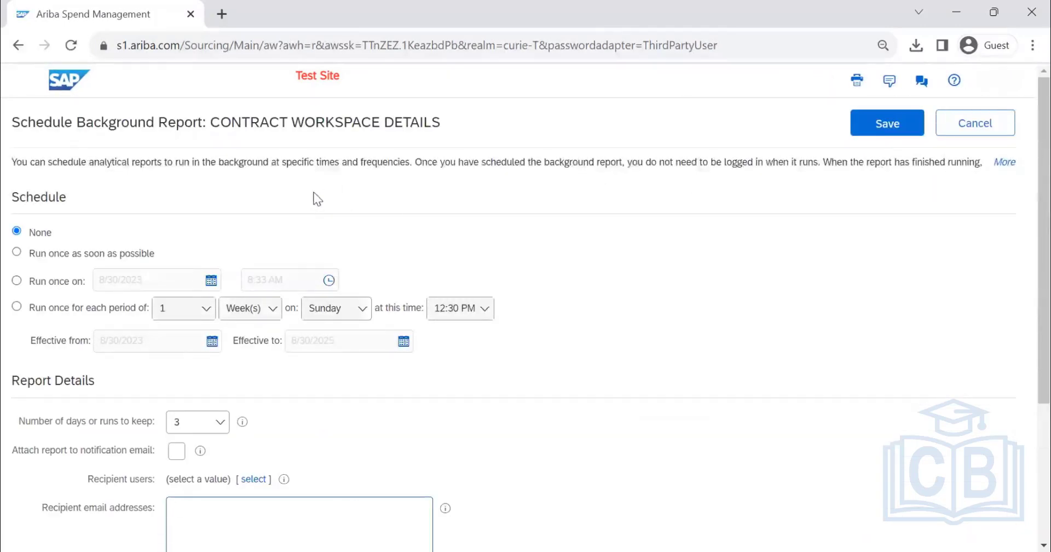
Step: Try scheduling the background report to run once as soon as possible
scroll(273, 202, down, 2)
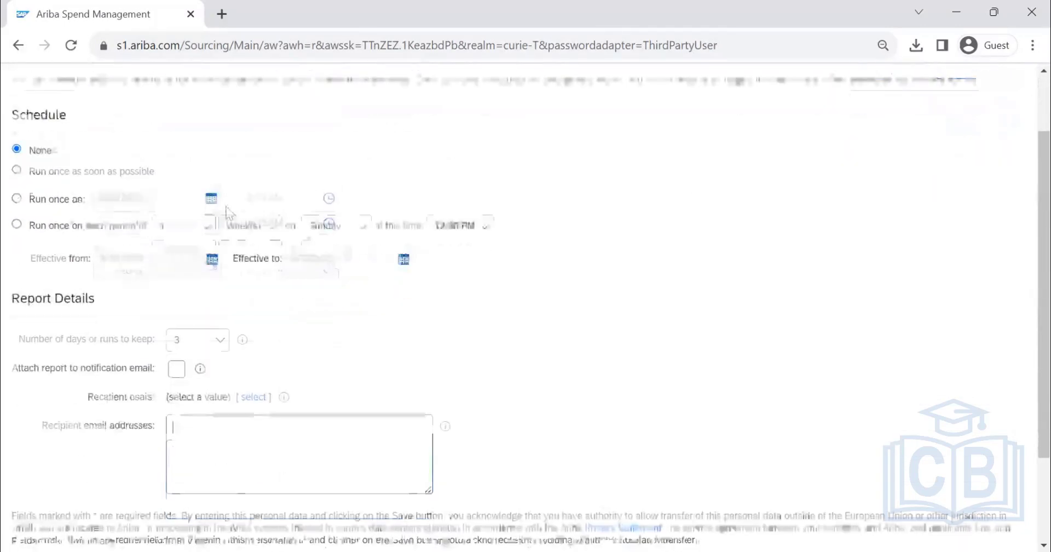
click(17, 170)
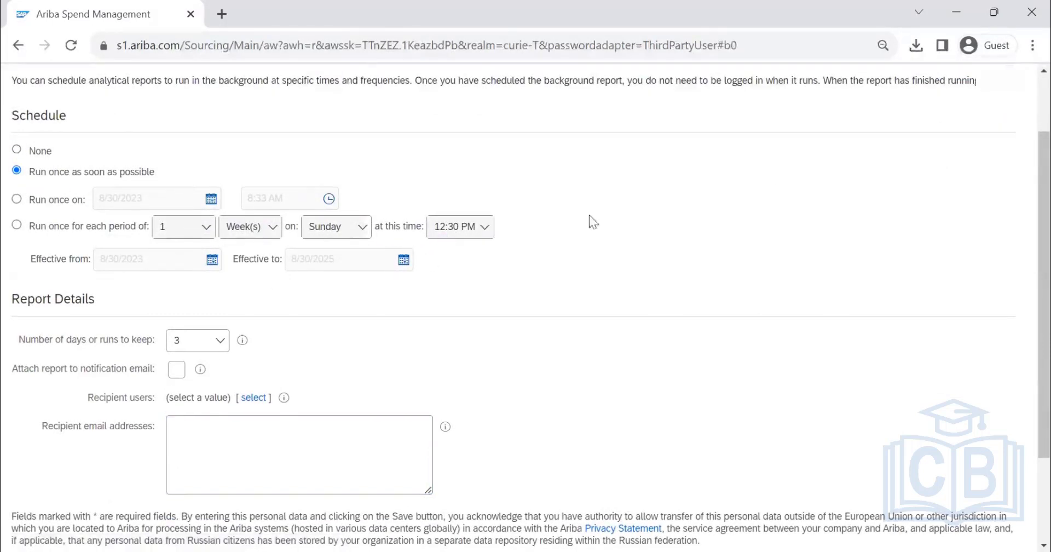
scroll(855, 160, up, 2)
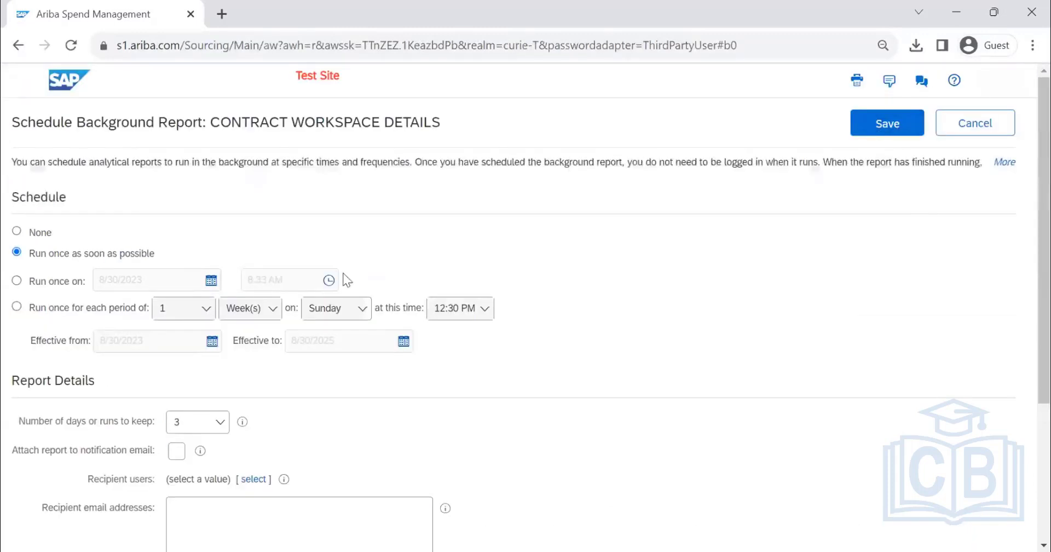
Step: Try scheduling the background report to run once on 8/31/2023 at 1:00 AM
click(17, 281)
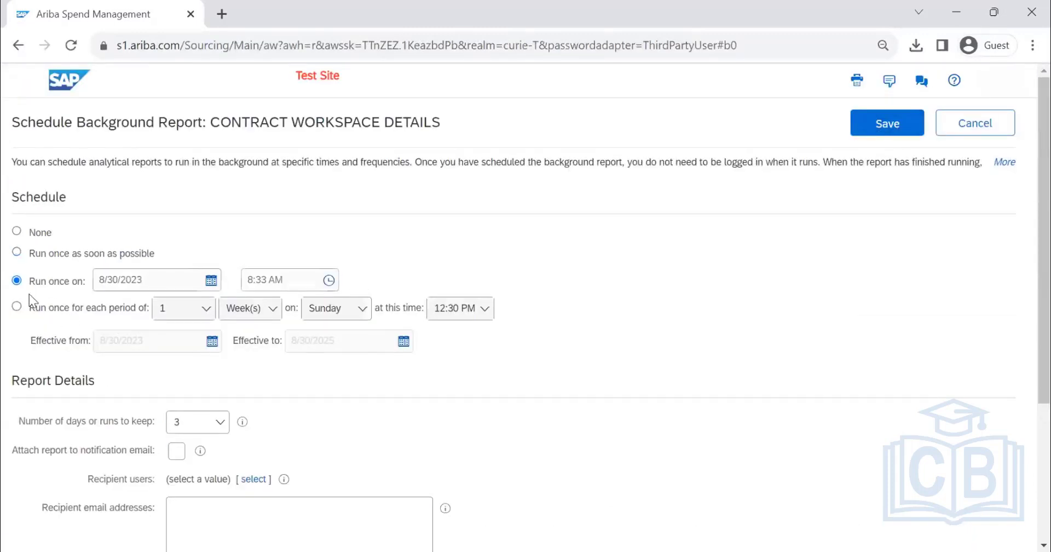
click(328, 280)
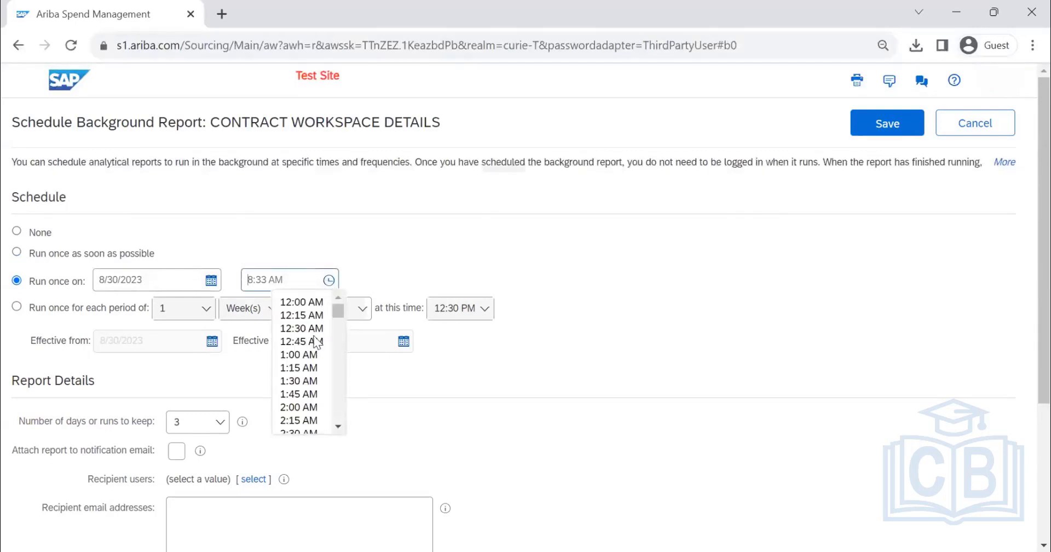
click(317, 358)
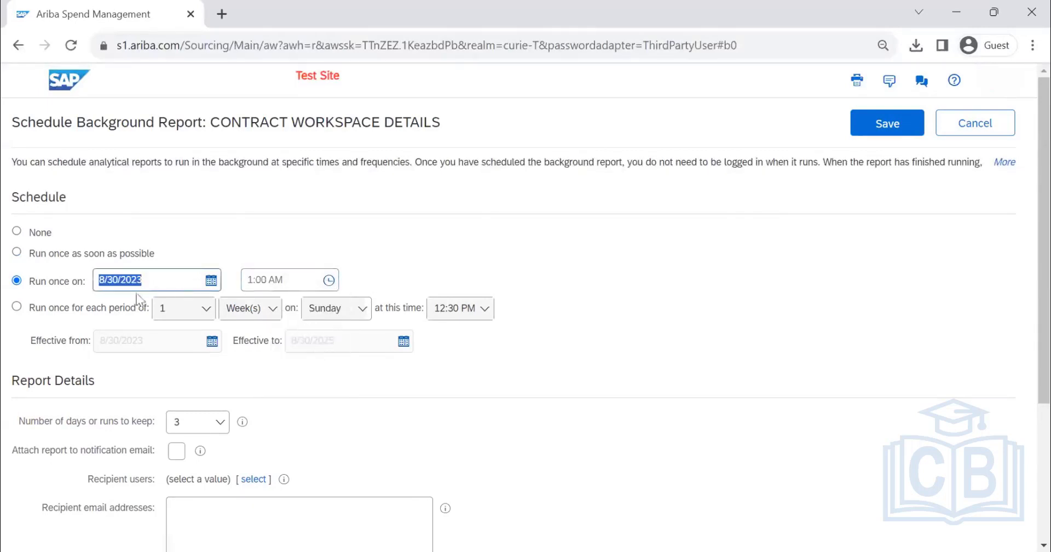
click(212, 281)
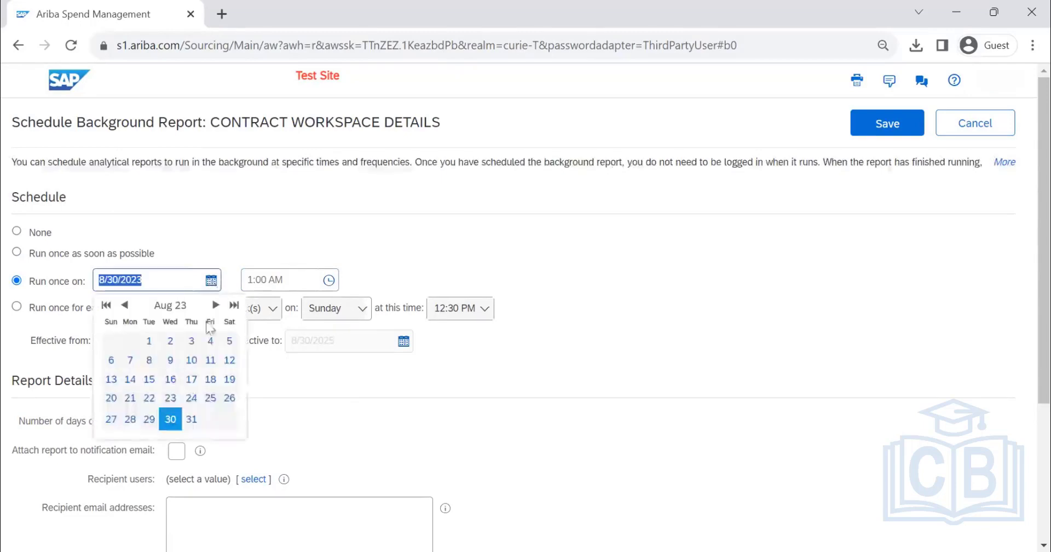
click(196, 422)
scroll(242, 331, down, 3)
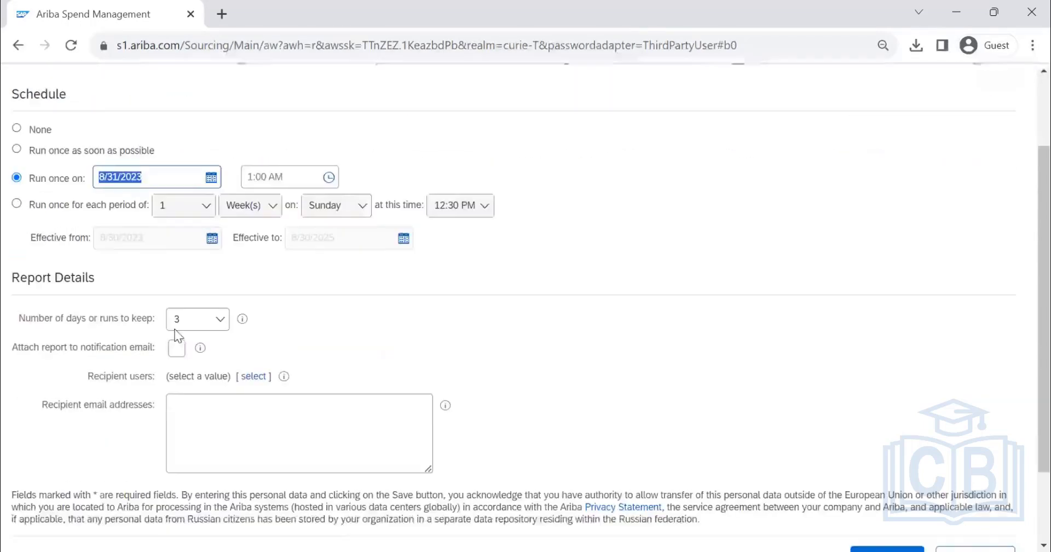
scroll(290, 323, up, 3)
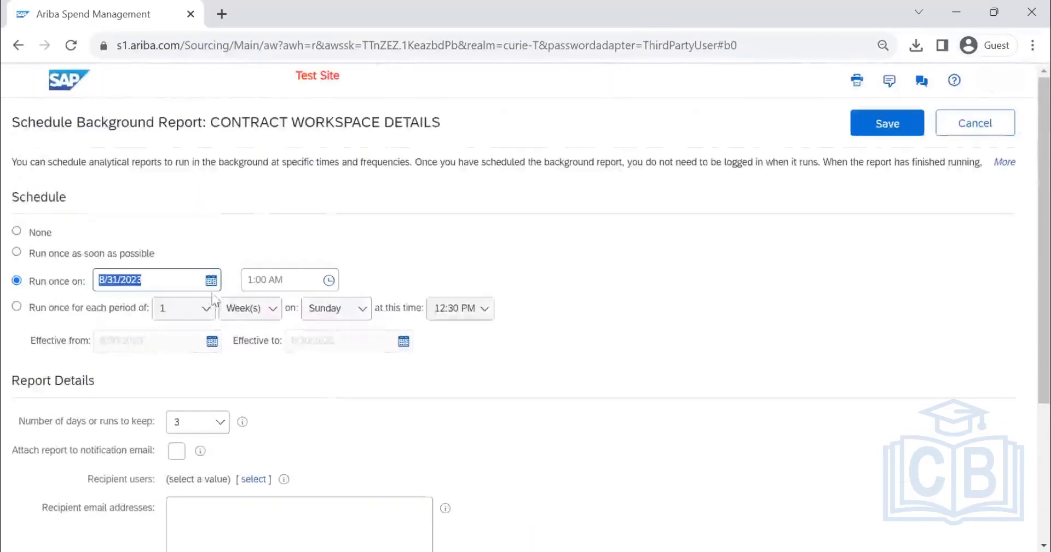
Step: Try scheduling the background report to run once every 1 month, with the report attached to the notification email
click(16, 306)
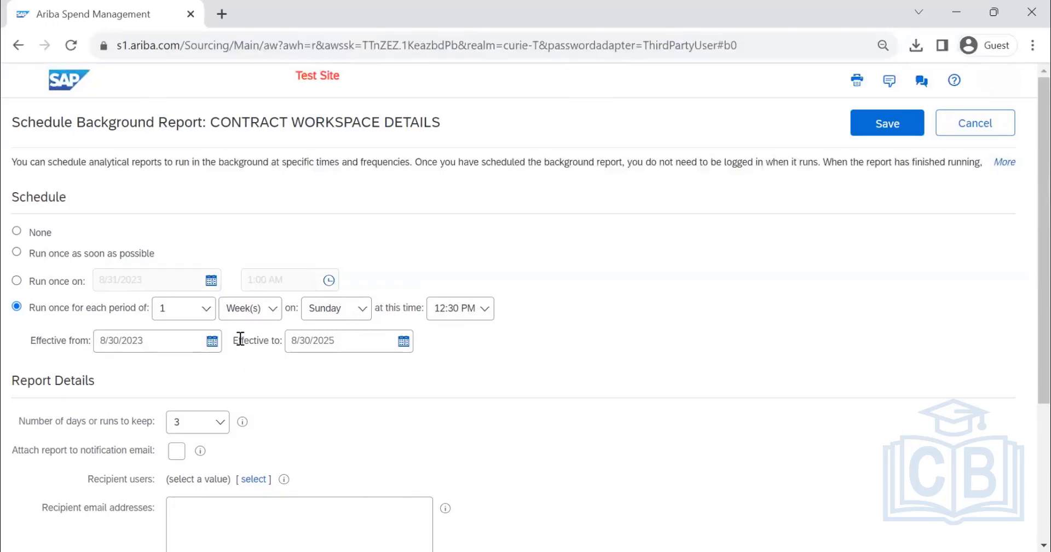
click(248, 312)
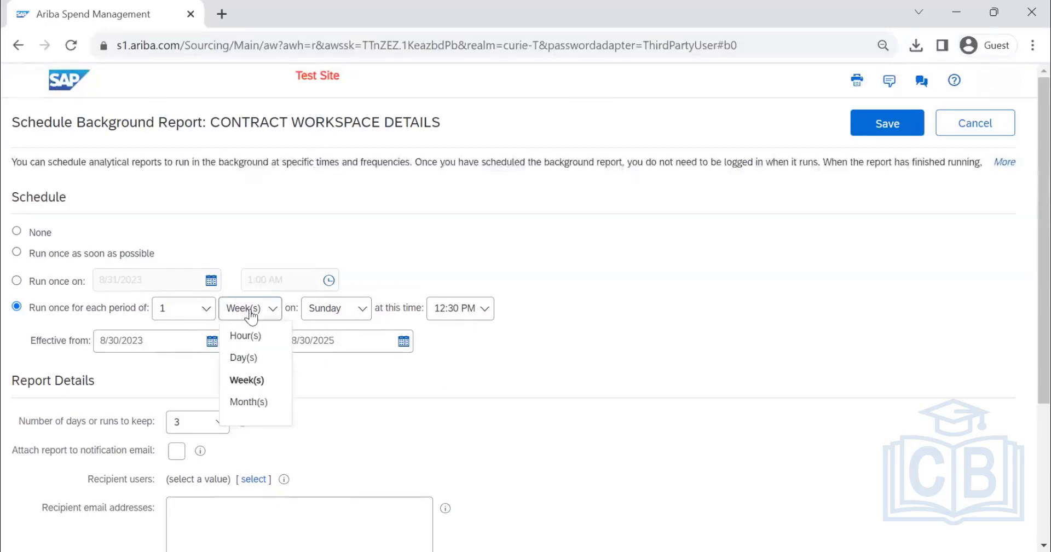
click(249, 401)
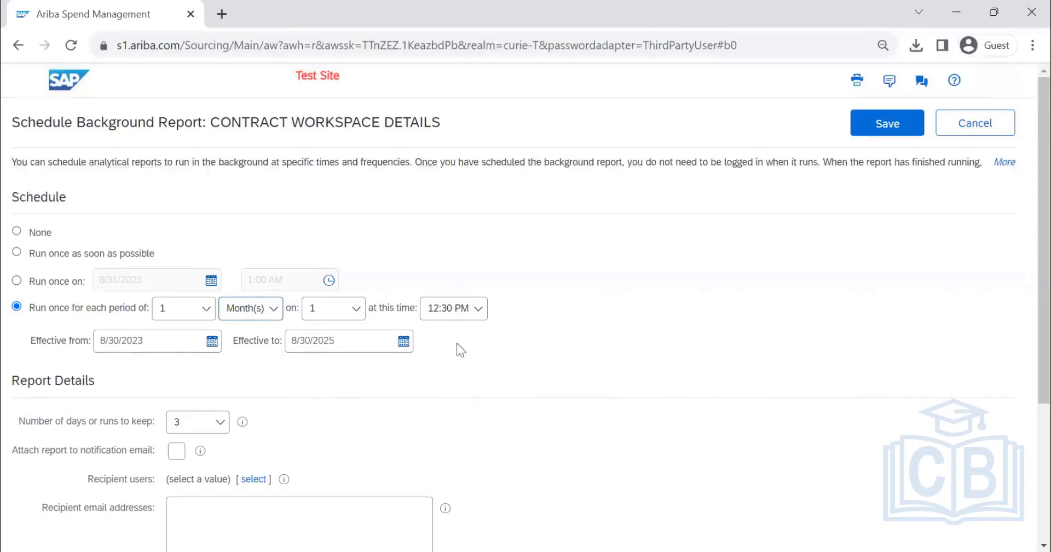
scroll(528, 342, down, 1)
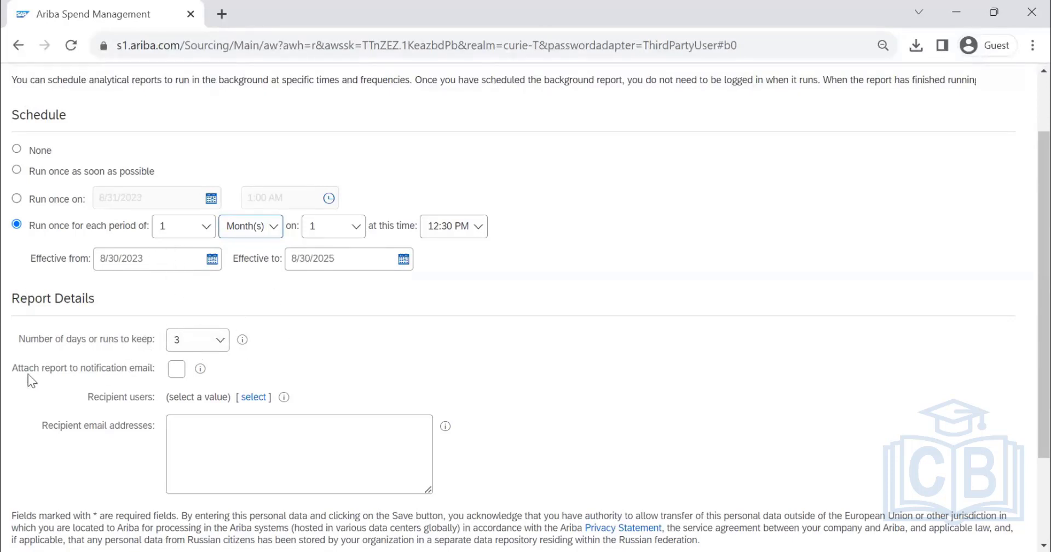
click(175, 372)
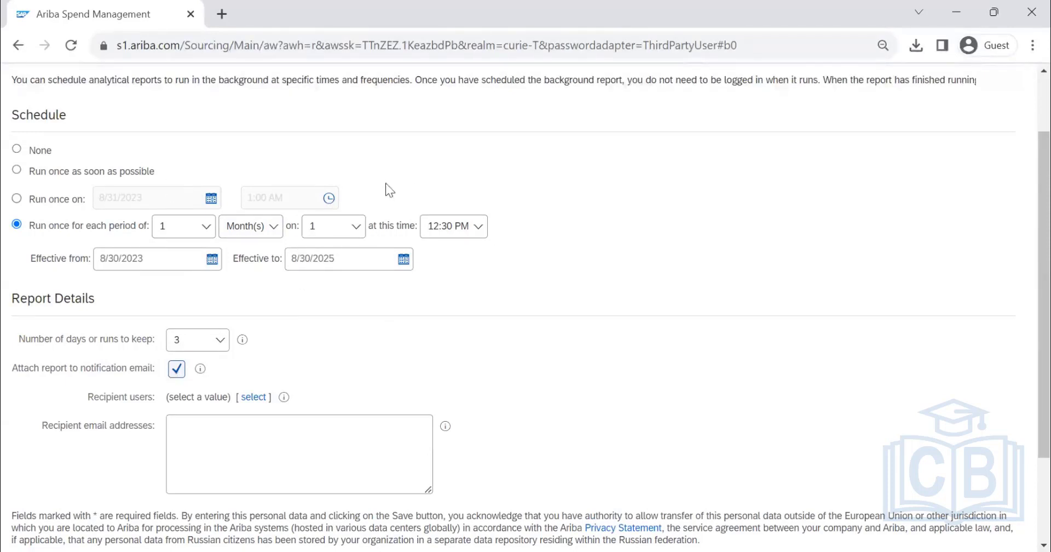
Step: Search the recipient users by name for BUYER 7 and add Buyer 7 as a recipient of the background report
click(250, 402)
text(BUY)
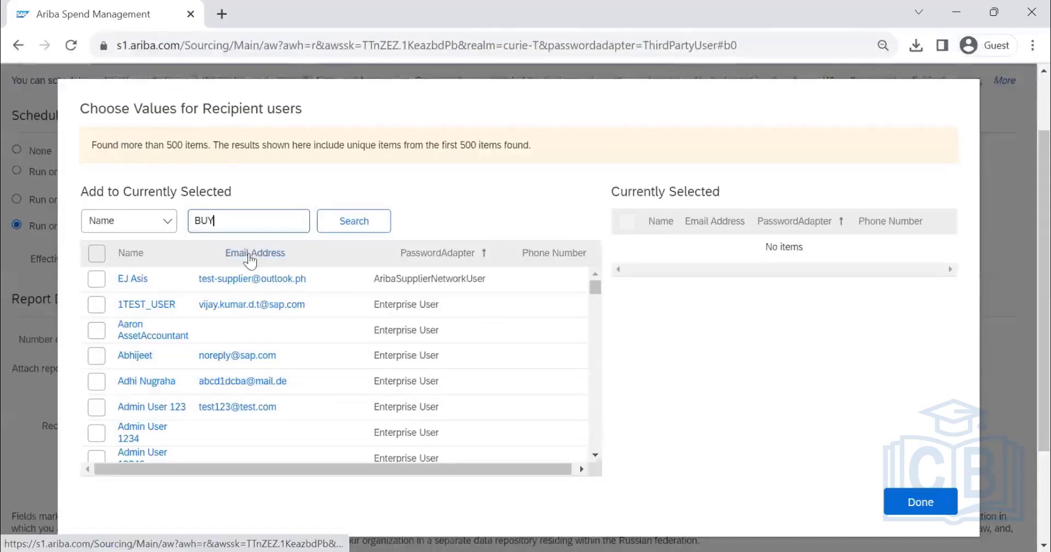
text(ER7)
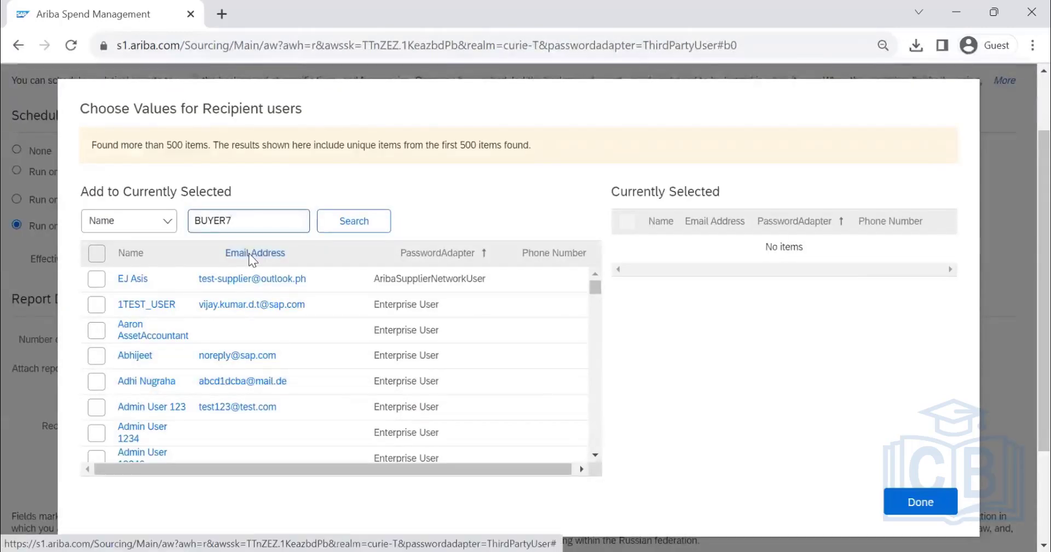
key(Return)
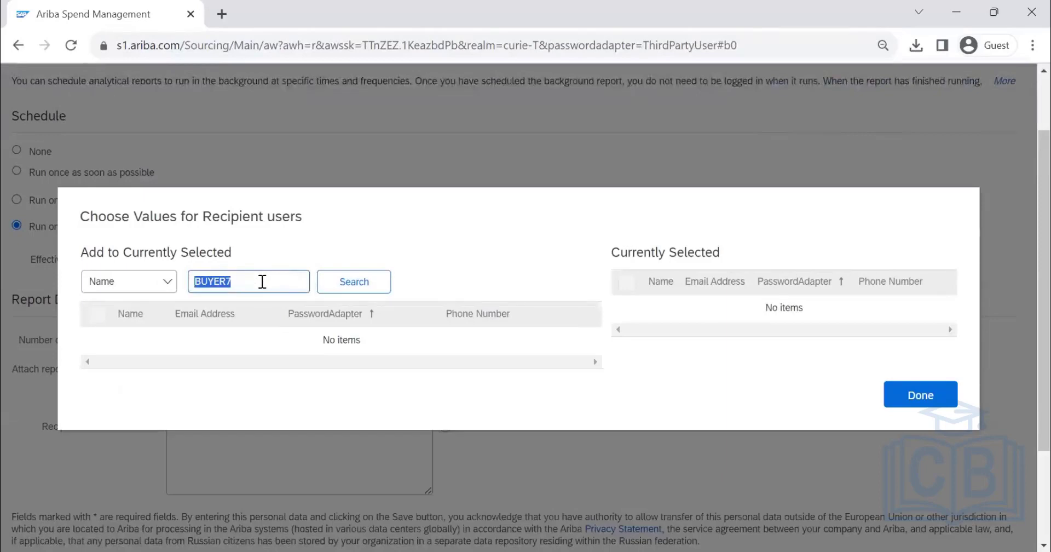
click(262, 281)
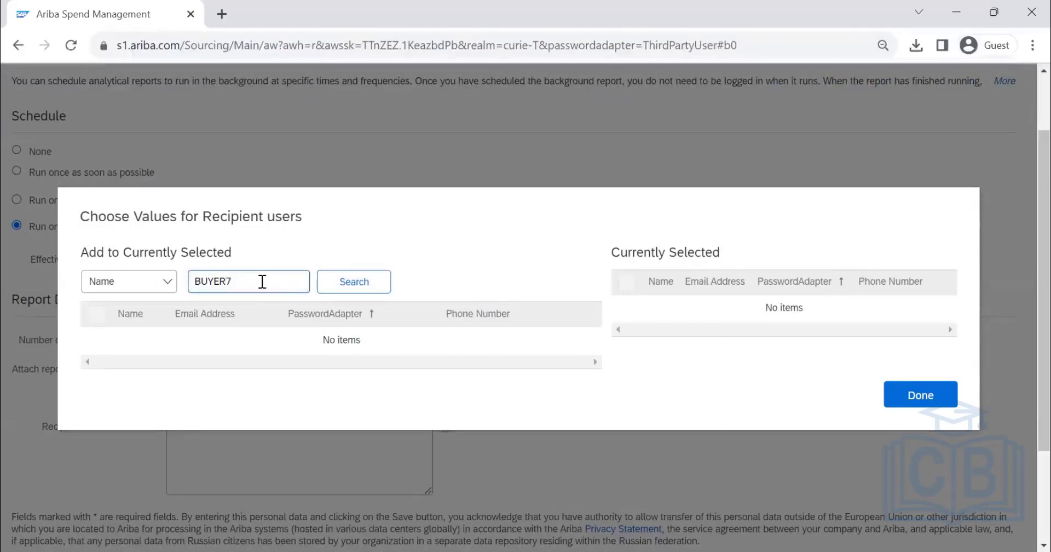
key(Return)
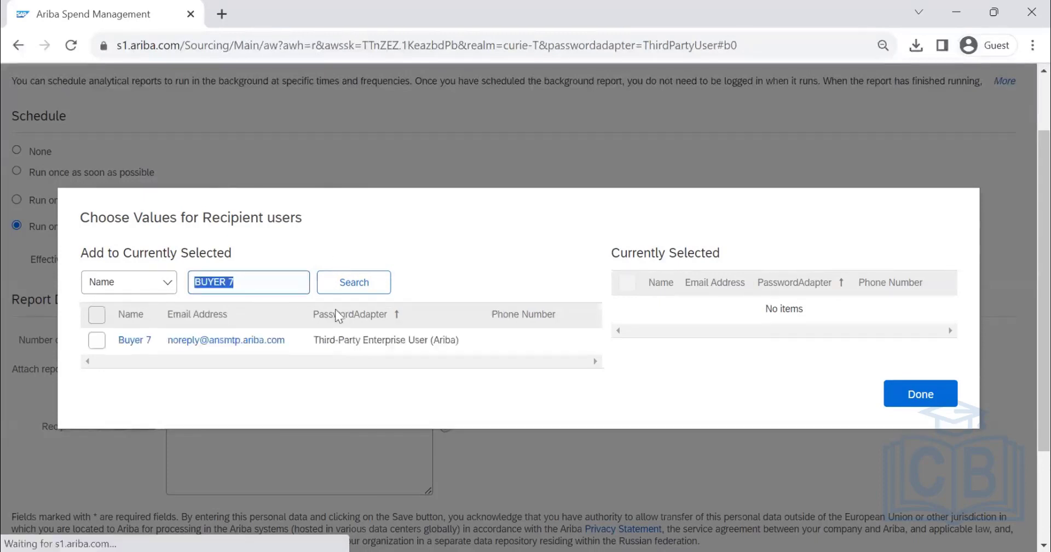
click(101, 340)
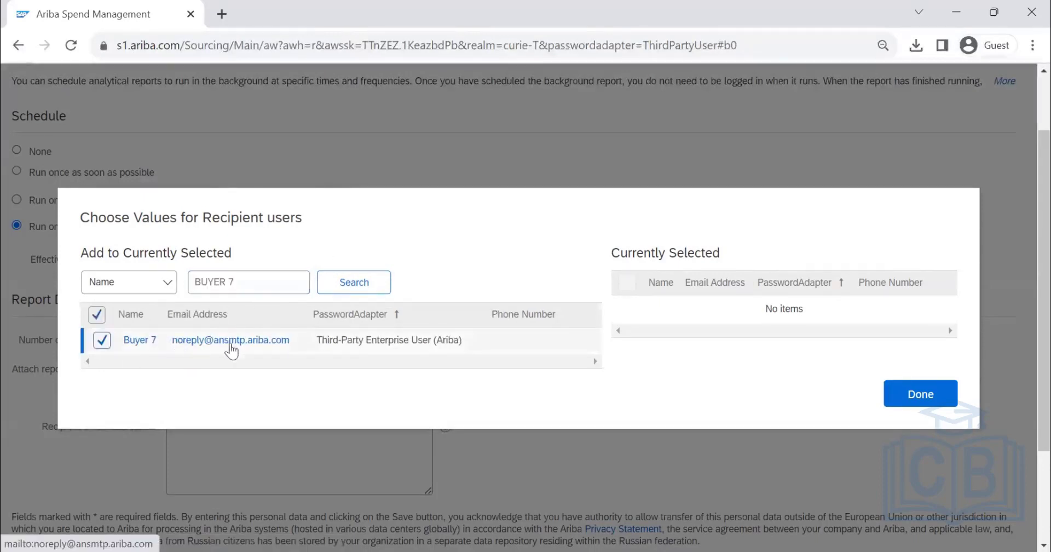
click(934, 394)
Step: Enter two notification email addresses as recipients of the background report
scroll(230, 383, down, 1)
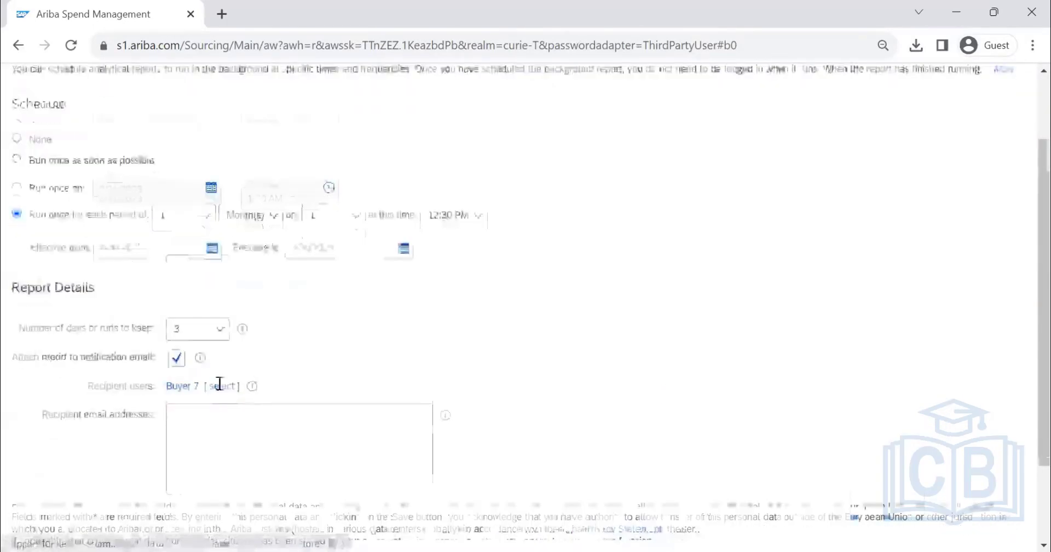
click(219, 361)
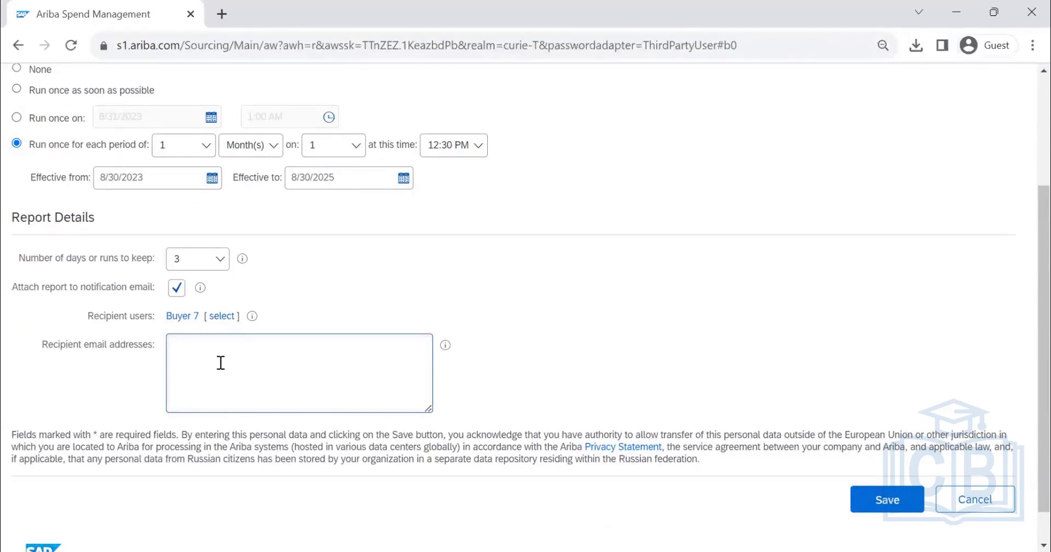
text(c)
key(BackSpace)
key(ctrl+v)
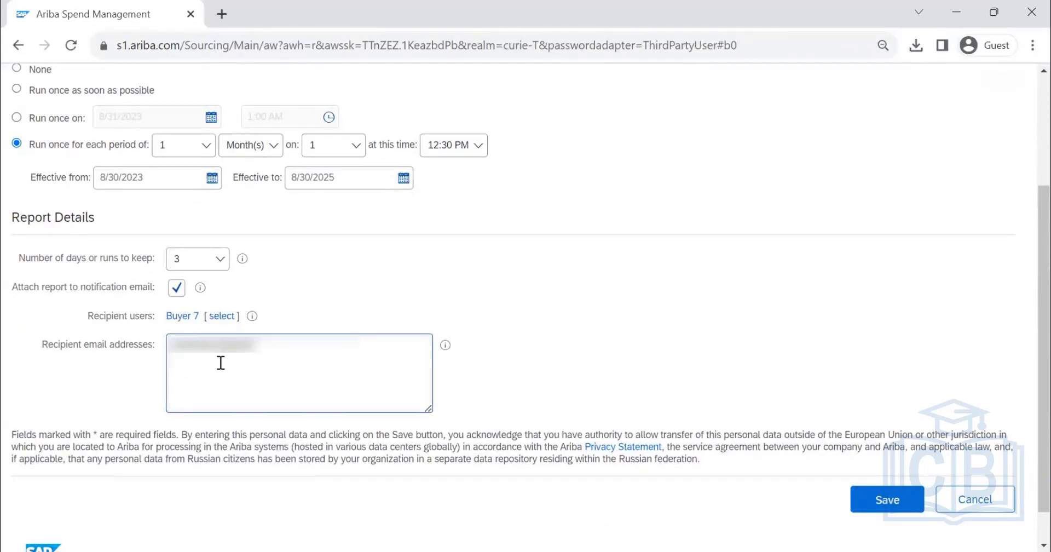
text(.com)
click(445, 344)
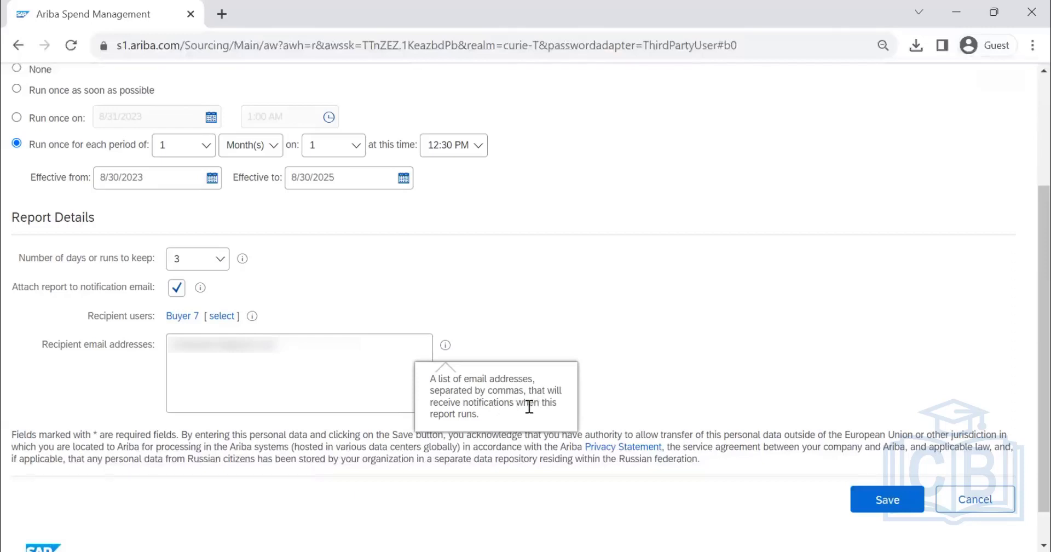
click(344, 356)
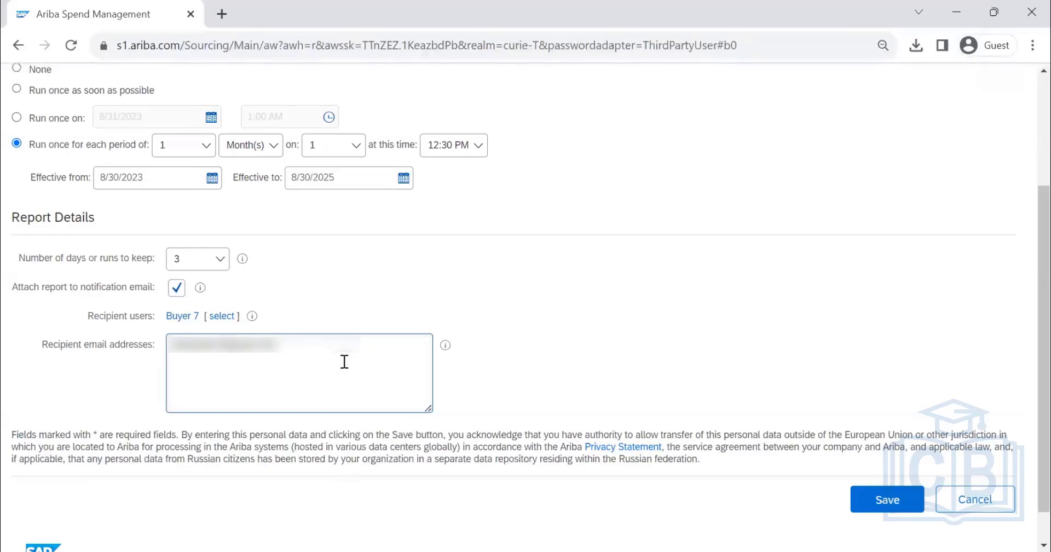
text(.com)
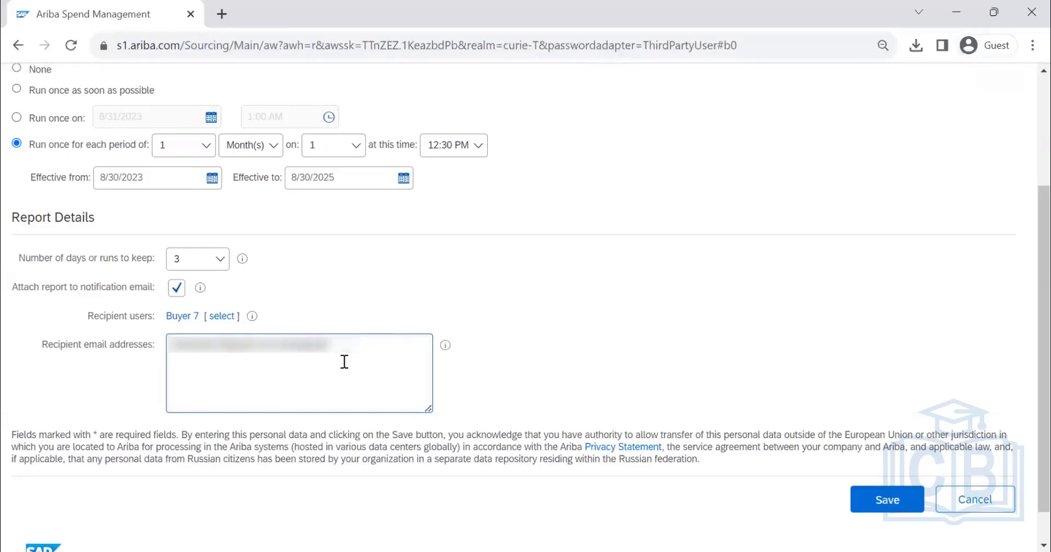
text(.com)
Step: Try to save the monthly schedule for CONTRACT WORKSPACE DETAILS, and cancel out of its background scheduling
click(864, 499)
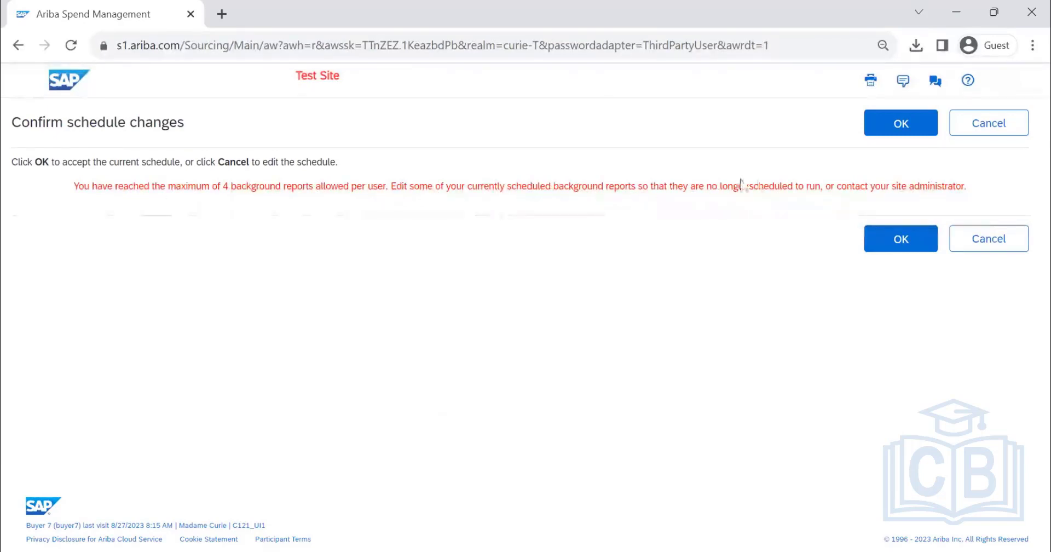
click(915, 131)
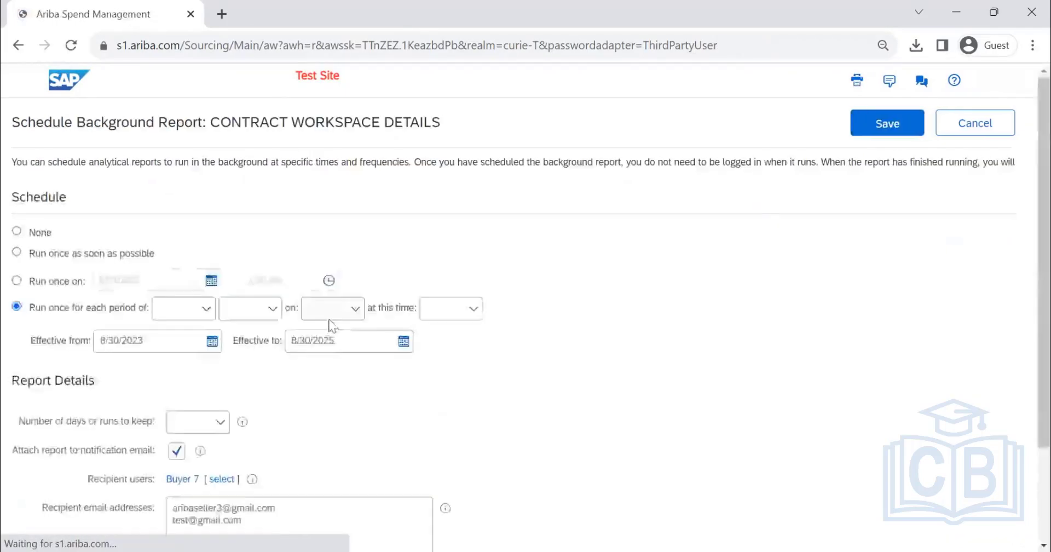
click(872, 130)
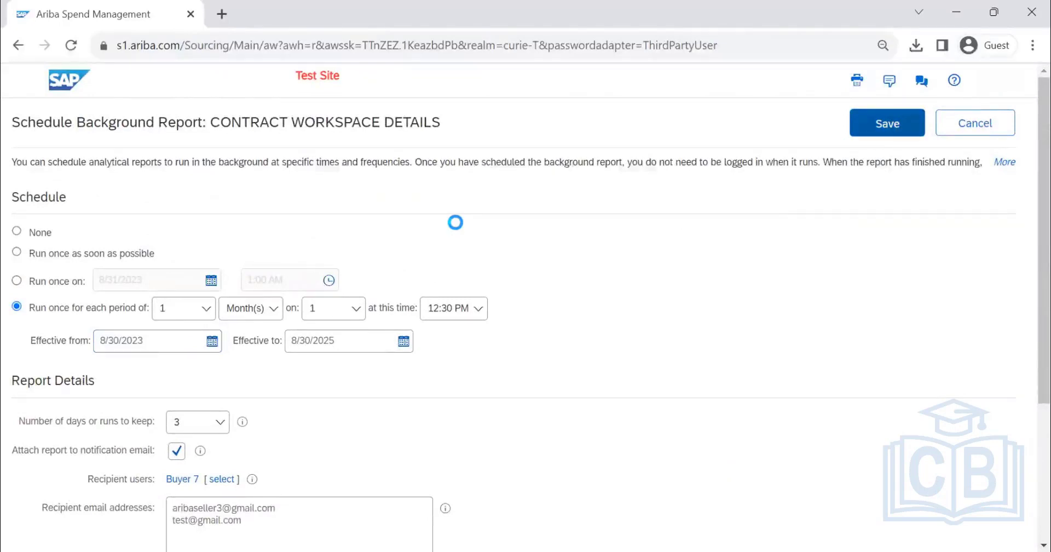
click(978, 131)
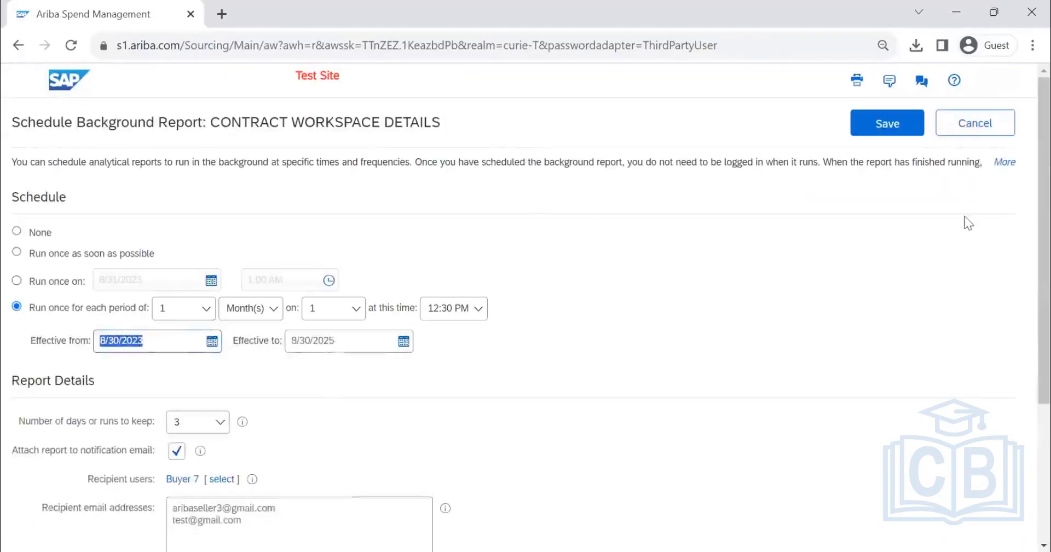
click(974, 123)
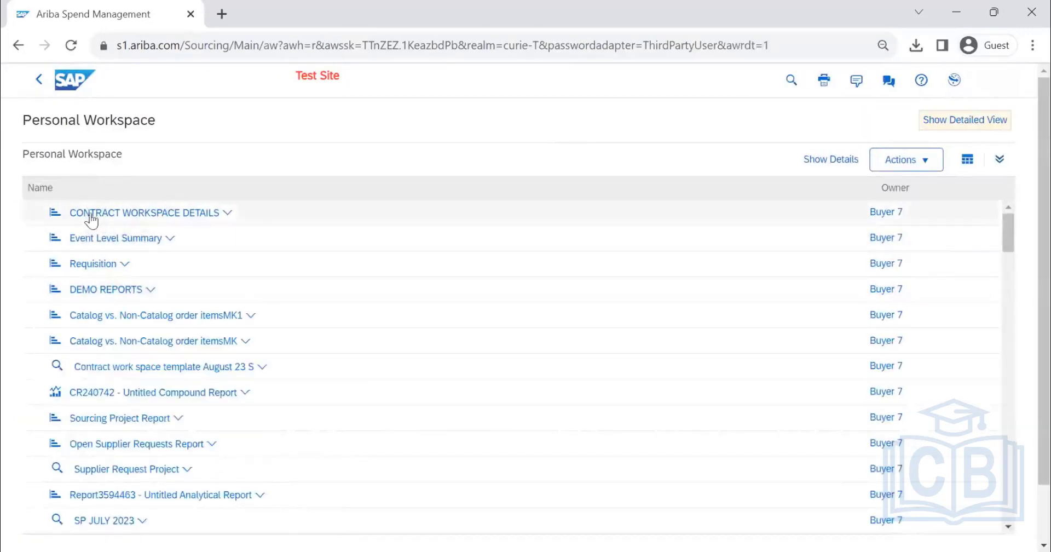
Step: Return to the home page and open the Scheduled Reports list under Reporting Manager in Administration
click(84, 90)
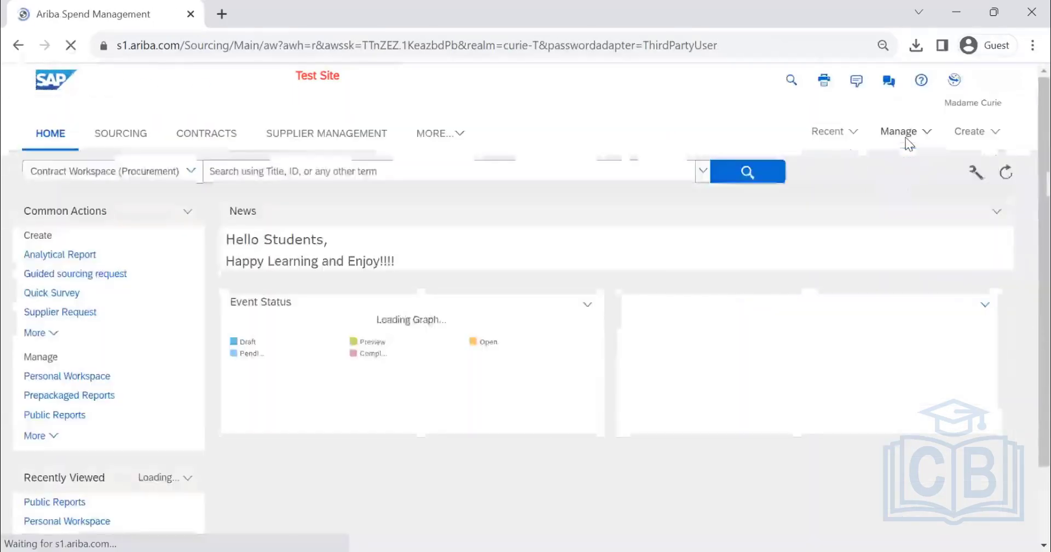
click(900, 135)
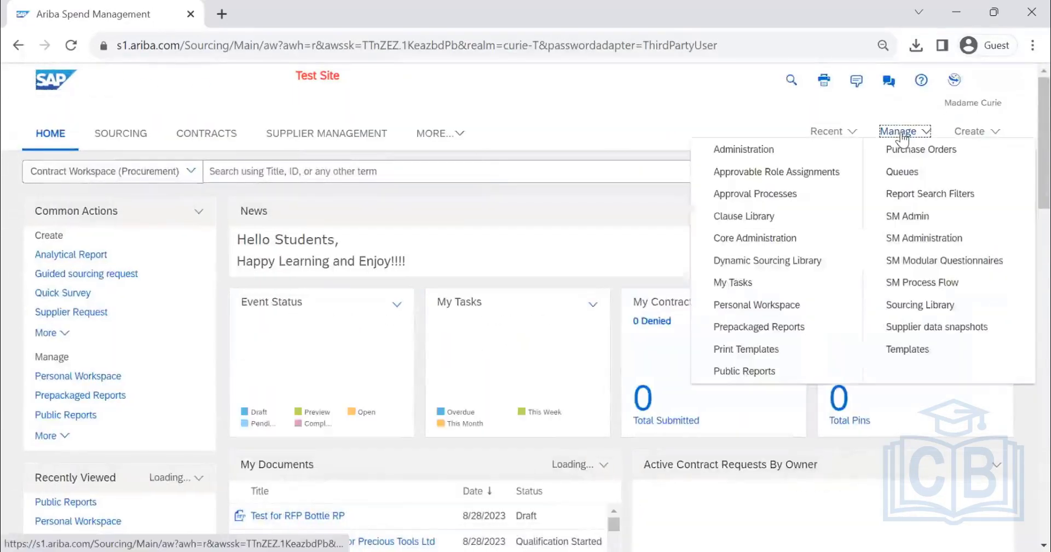
click(774, 149)
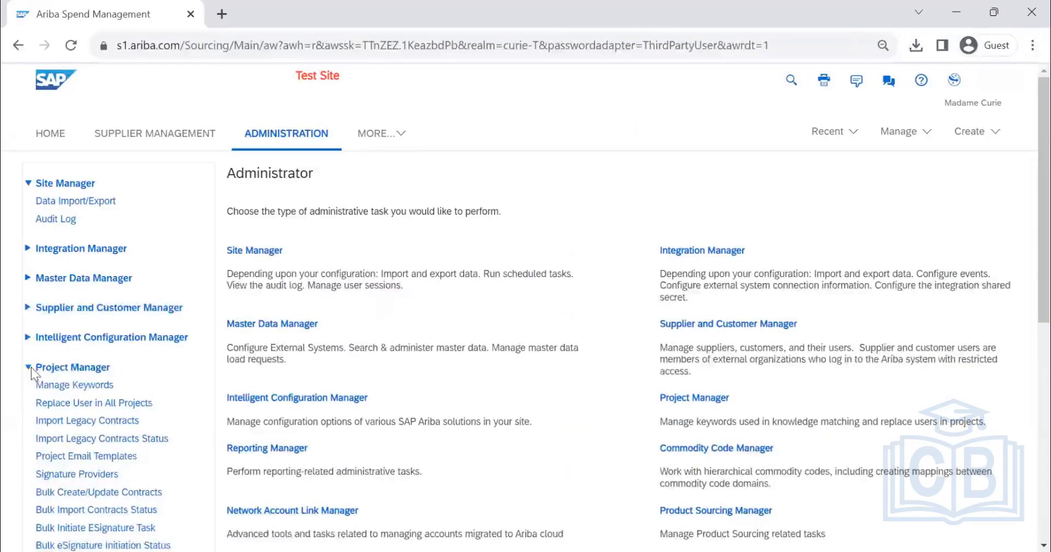
click(29, 369)
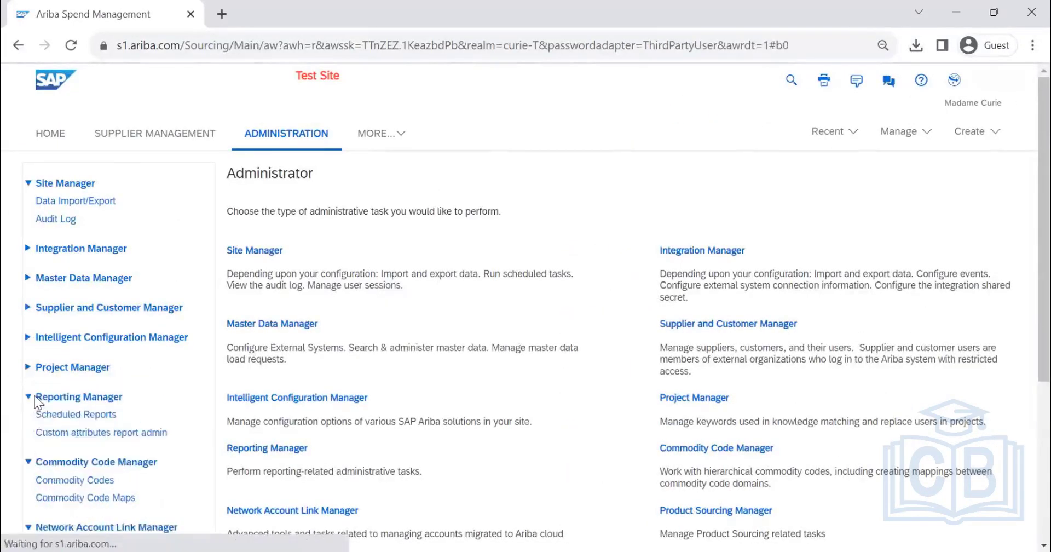
click(65, 416)
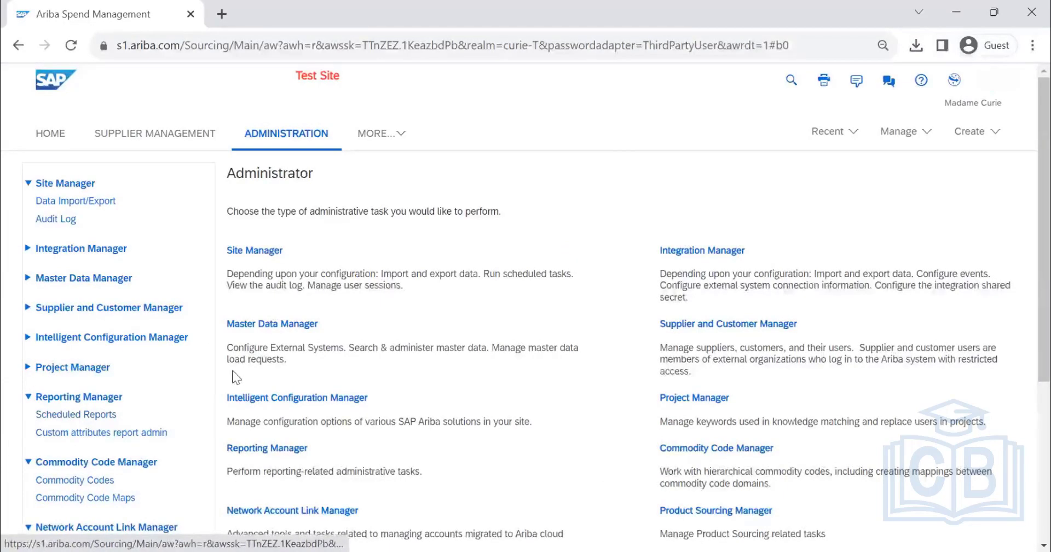
scroll(596, 300, down, 3)
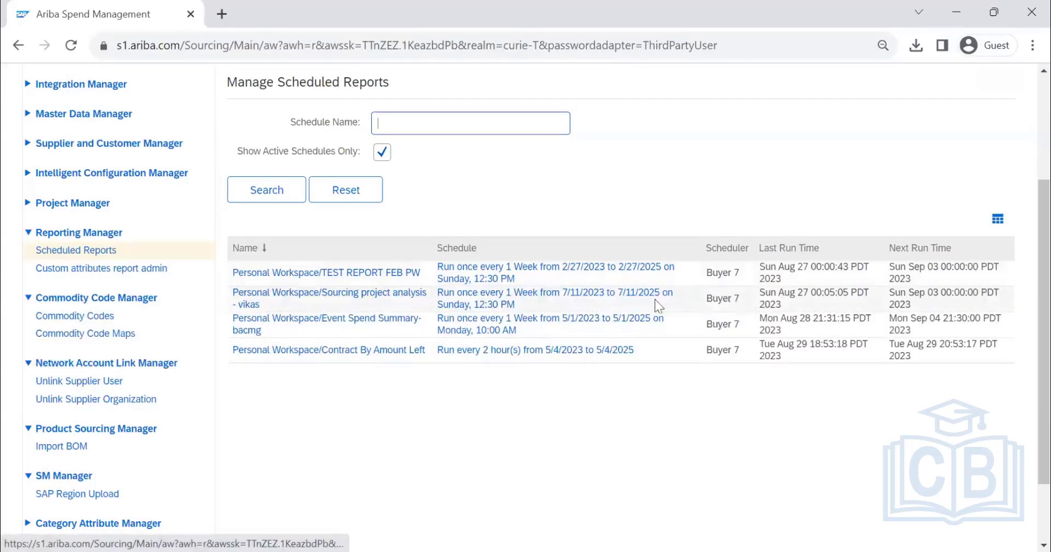
Step: Unschedule TEST REPORT FEB PW by choosing None, with its recipient email addresses cleared and notification attachment turned off, and save it
click(503, 274)
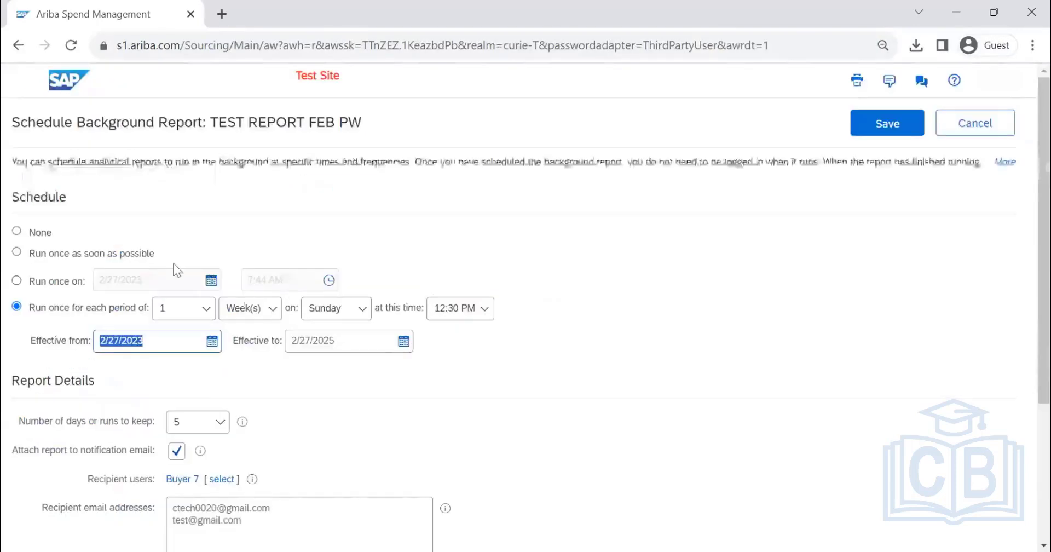
click(17, 232)
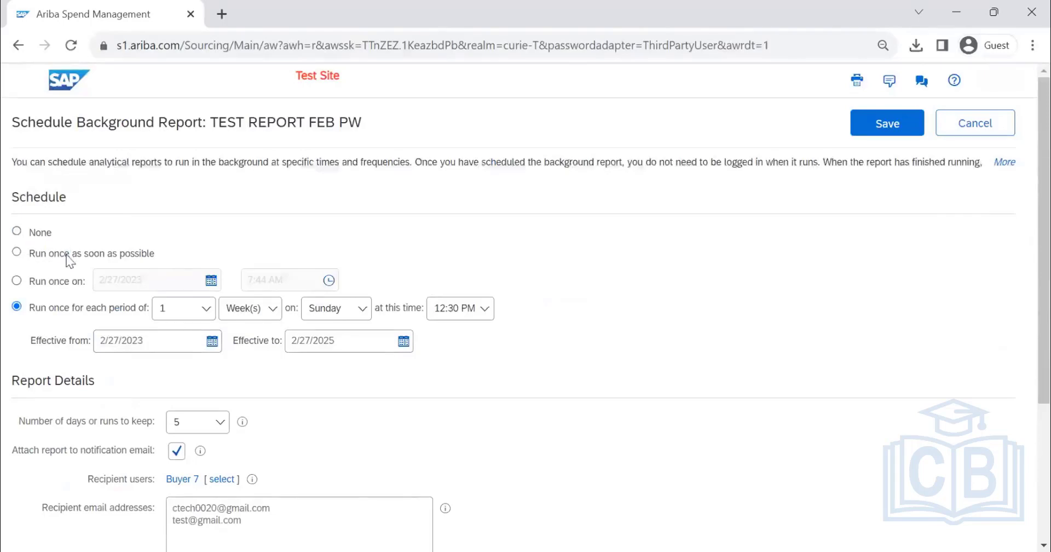
scroll(253, 276, down, 4)
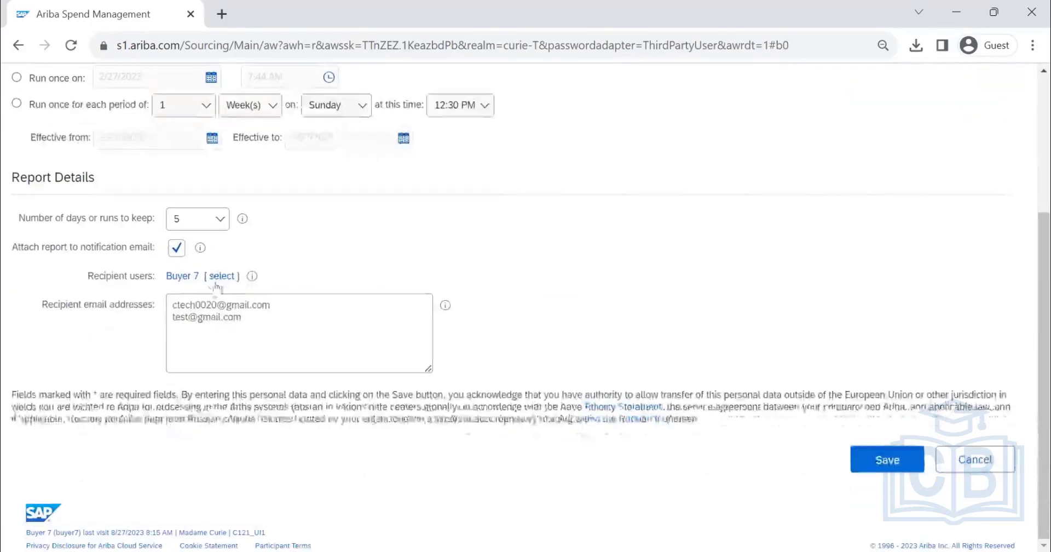
click(255, 320)
key(ctrl+a)
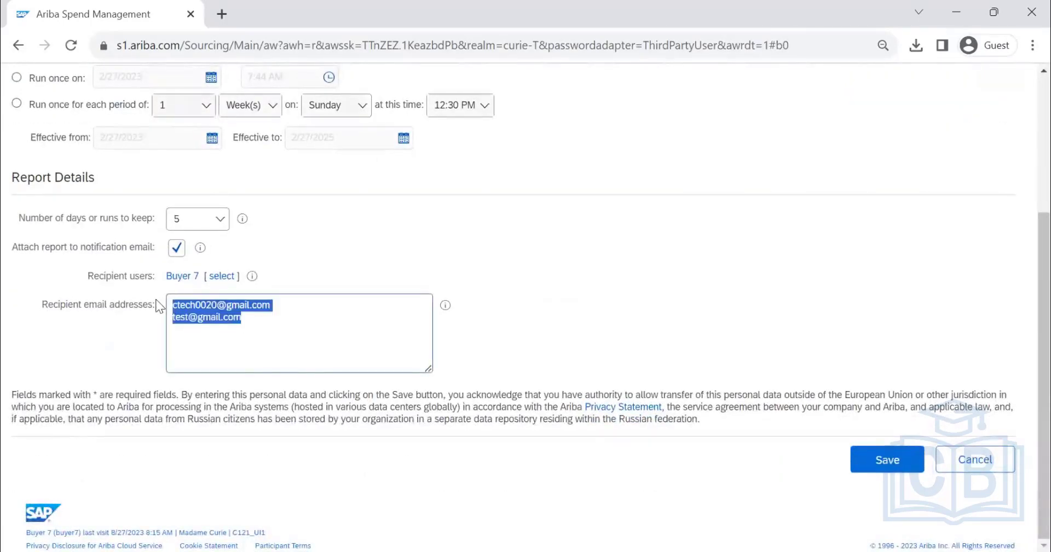
key(BackSpace)
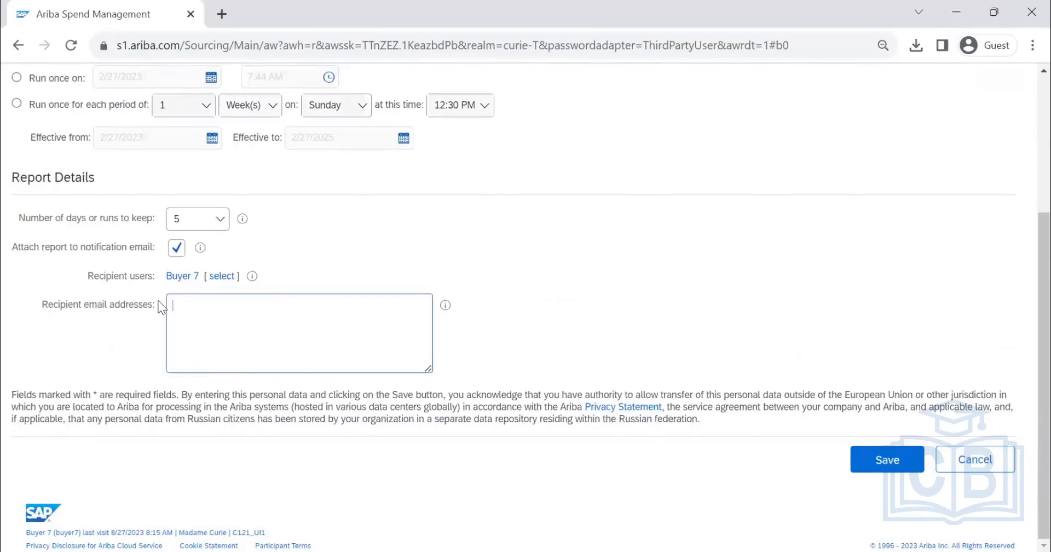
click(177, 250)
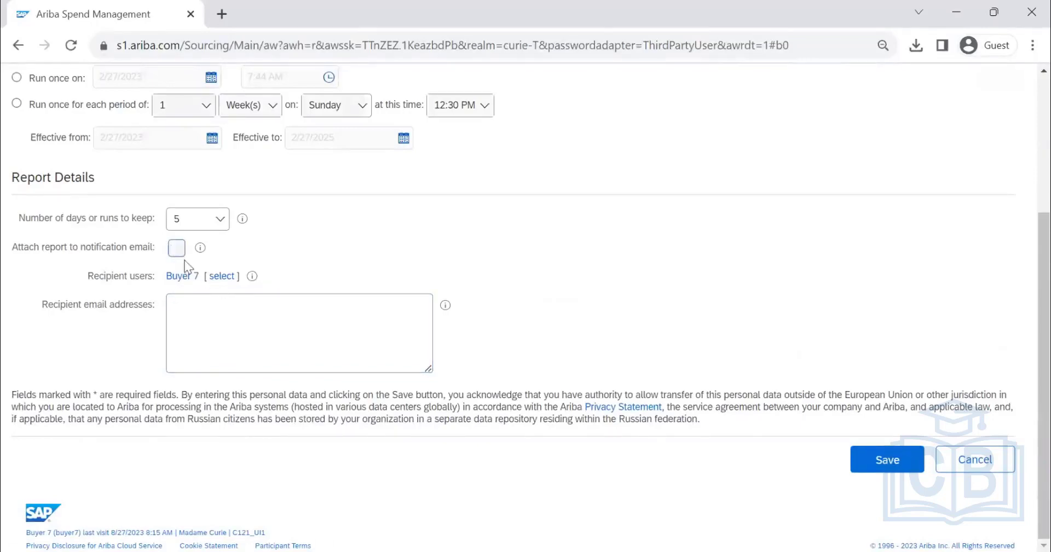
scroll(363, 291, up, 5)
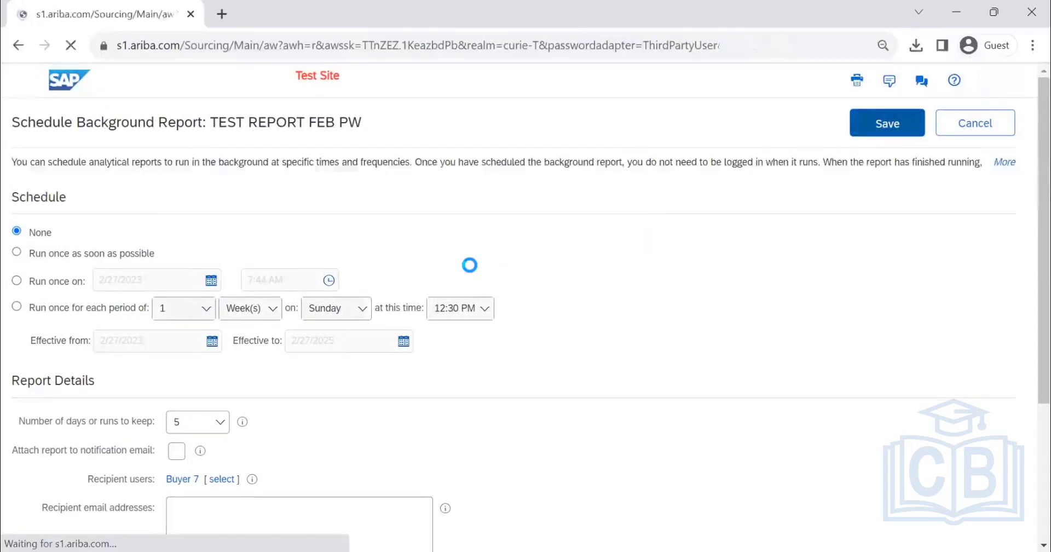
Step: Save and confirm the disabled schedule for TEST REPORT FEB PW
click(869, 123)
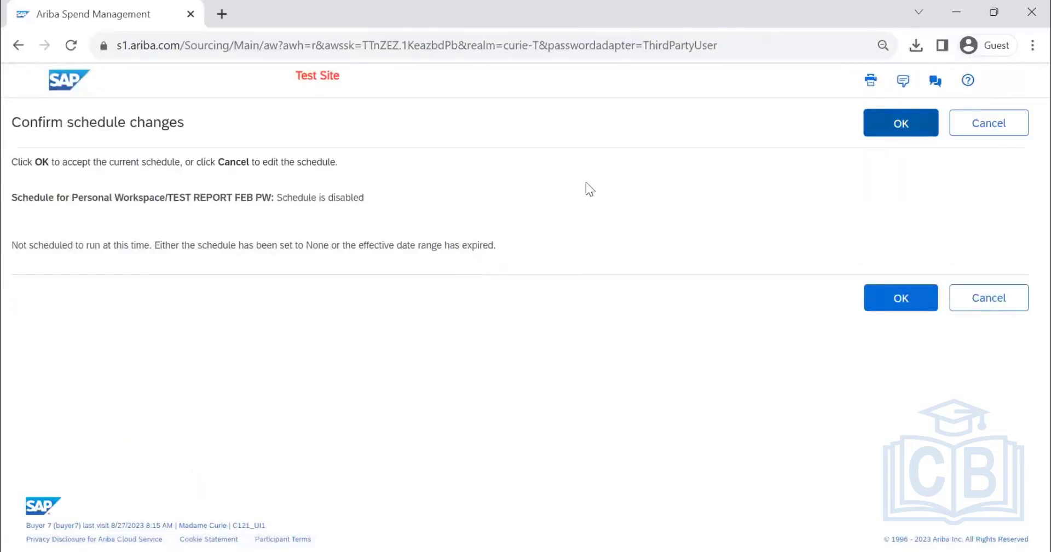
click(930, 130)
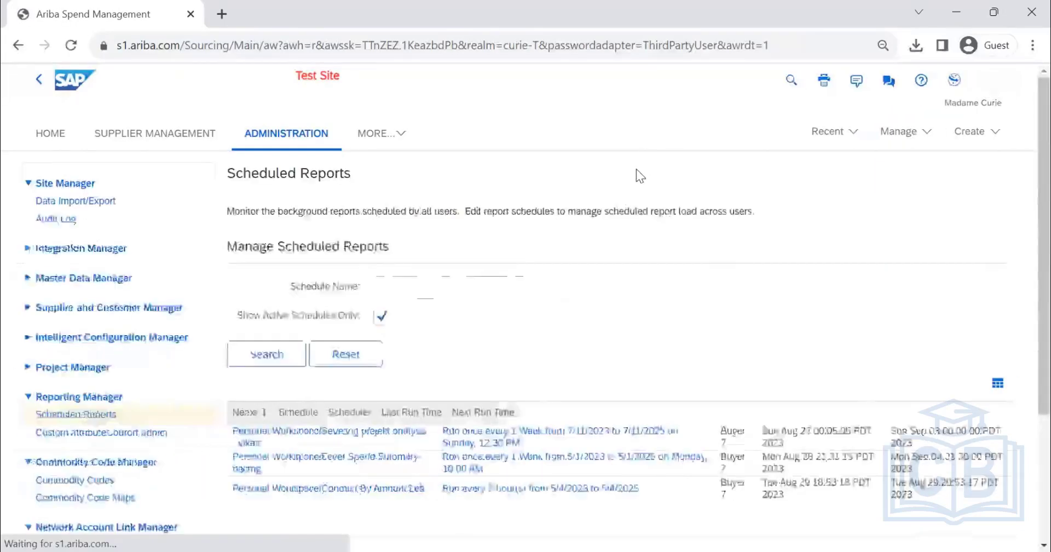
Step: Open the stored results of the Event Spend Summary report, view the Aug 14 run, check its download option, and return to the scheduled reports
scroll(634, 171, down, 3)
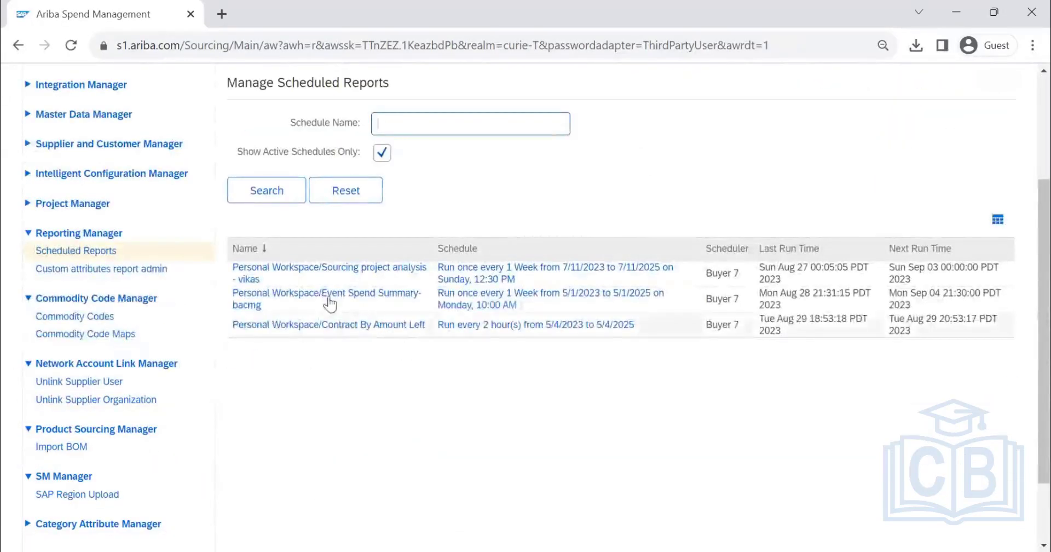
click(385, 301)
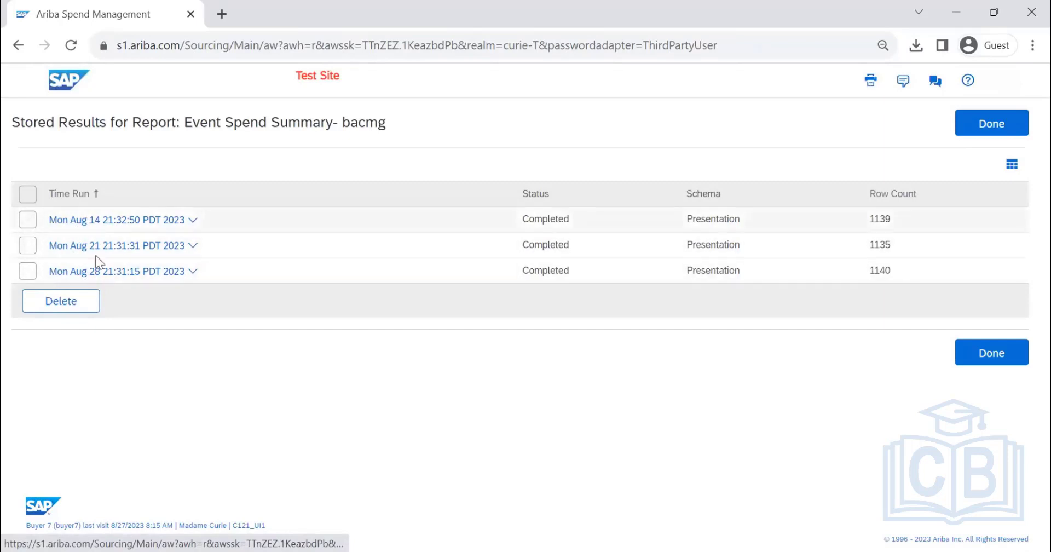
click(192, 219)
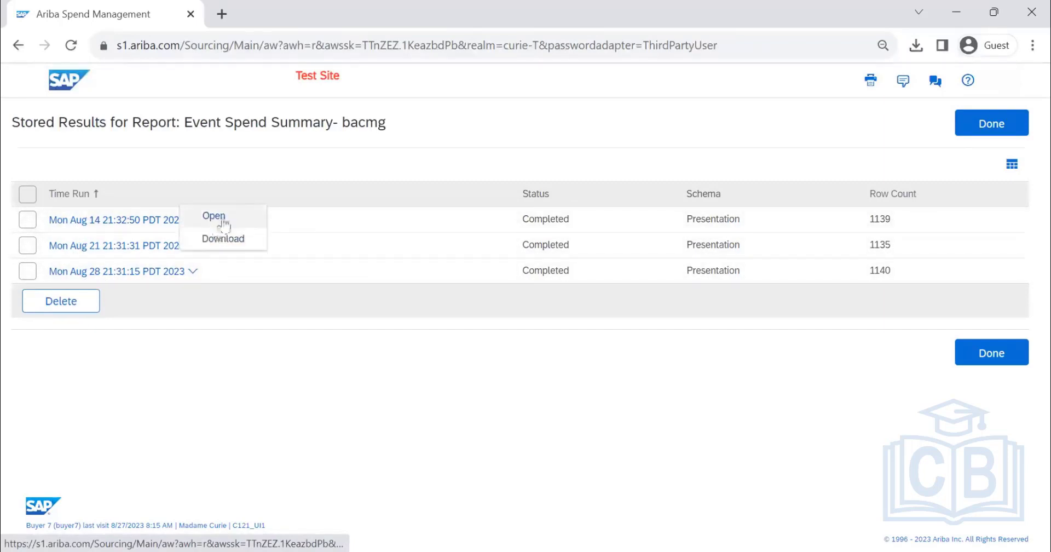
click(215, 216)
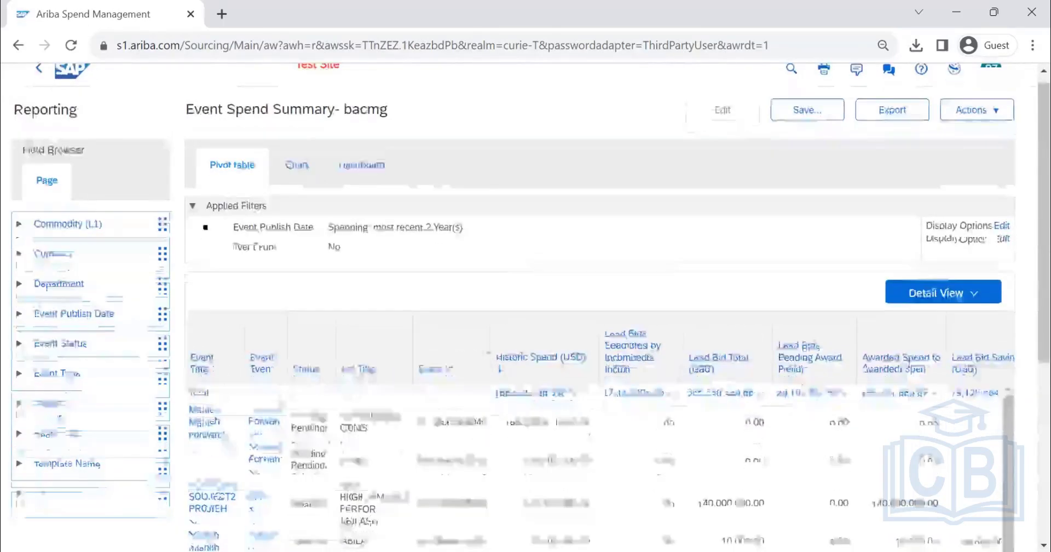
scroll(39, 93, down, 7)
scroll(38, 93, up, 7)
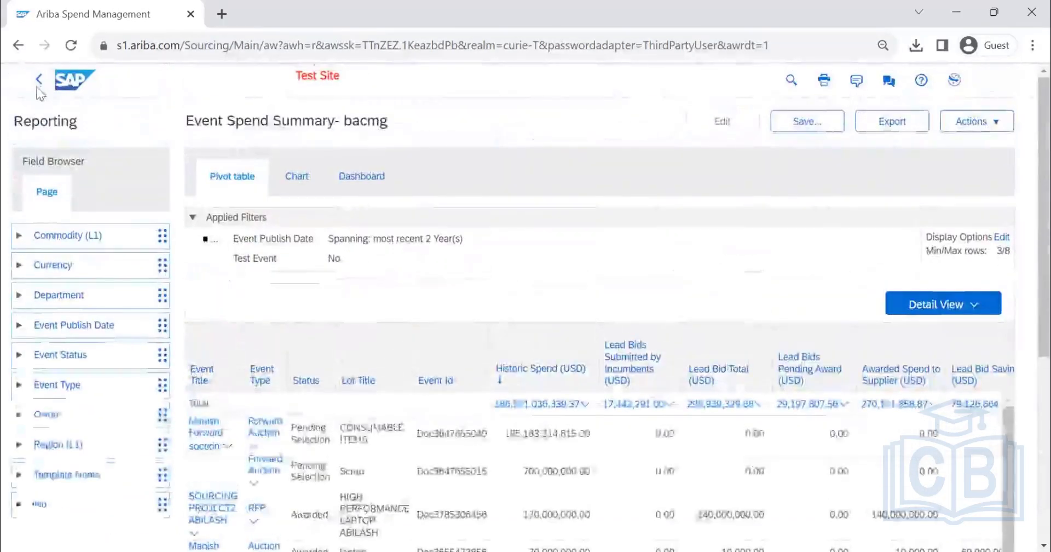
click(39, 80)
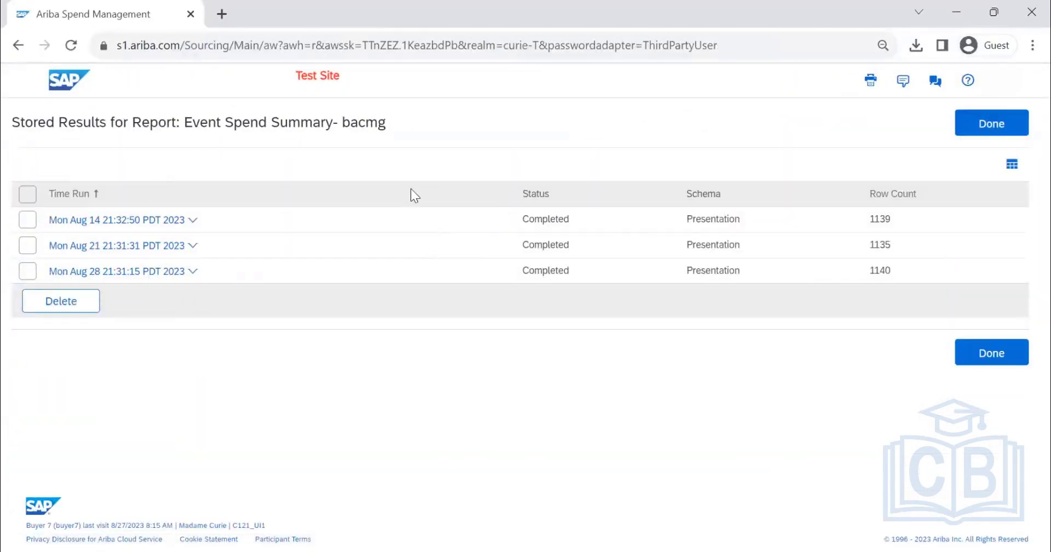
click(193, 224)
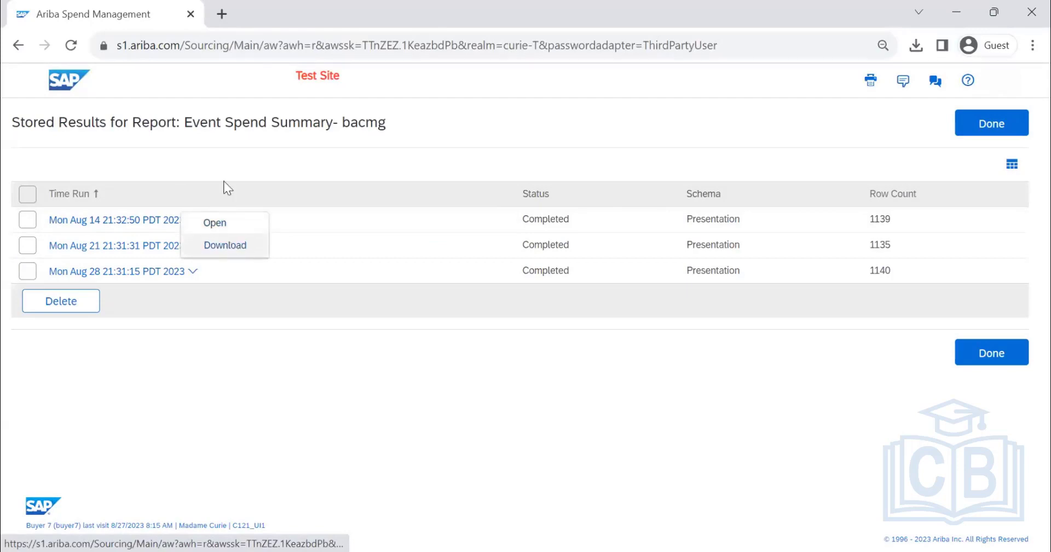
click(966, 130)
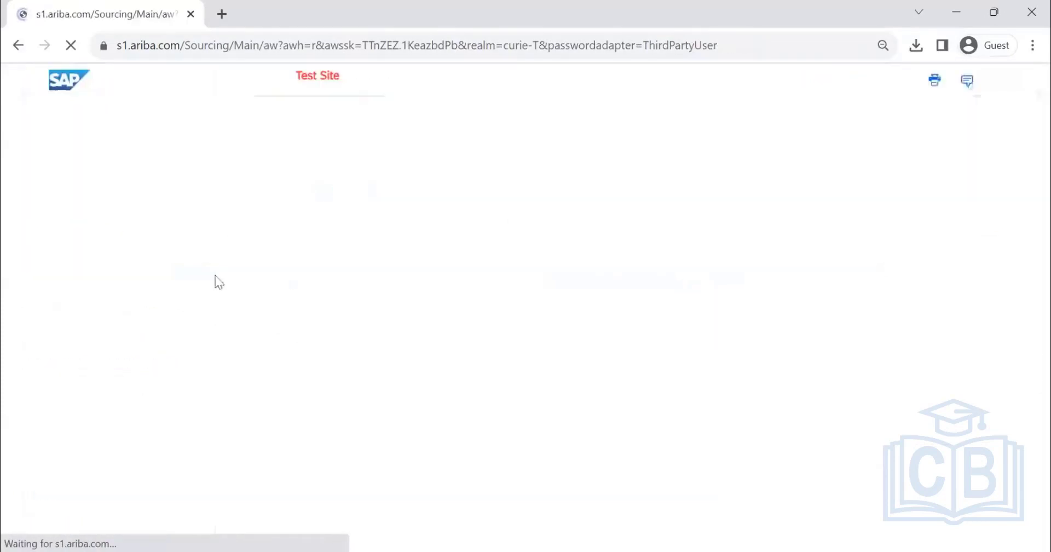
Step: Set the Sourcing project analysis report's number of days or runs to keep to 5, then save and confirm its weekly schedule
scroll(164, 274, down, 3)
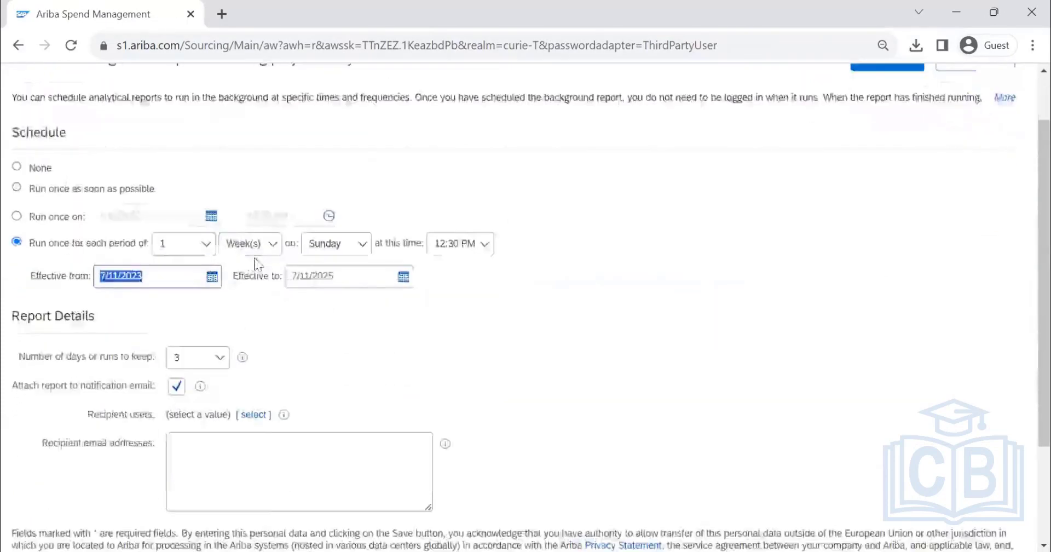
click(219, 257)
scroll(185, 387, down, 1)
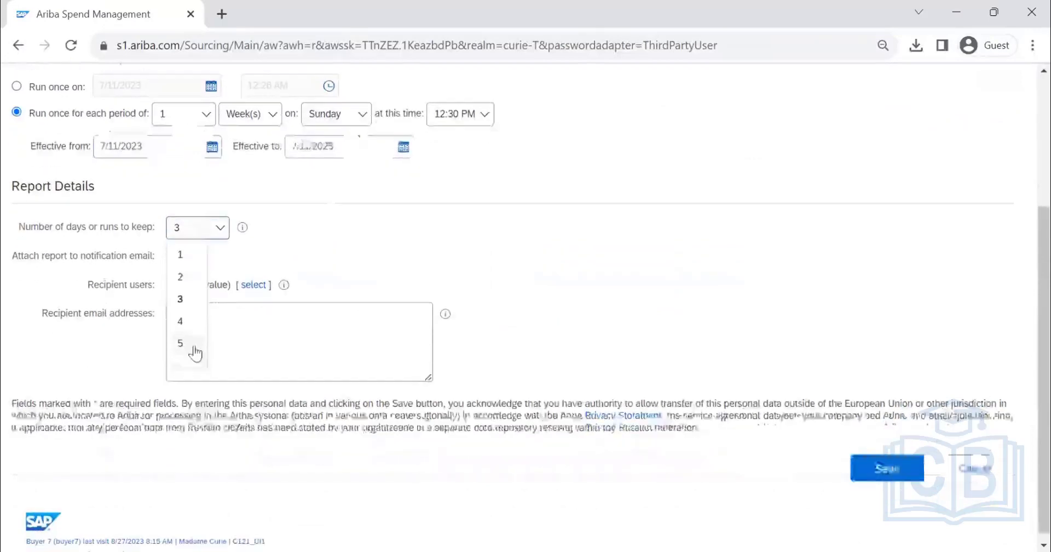
click(189, 335)
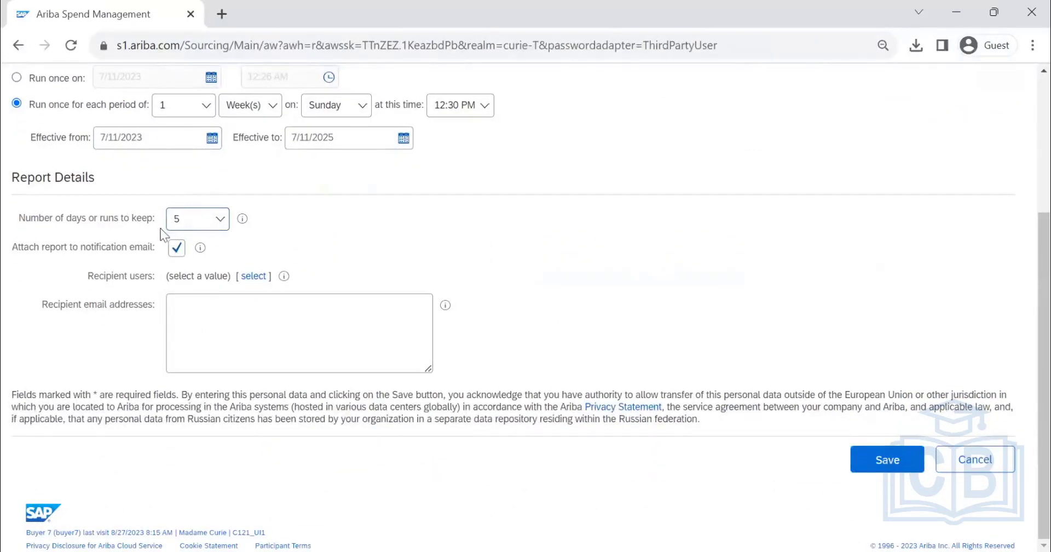
click(894, 459)
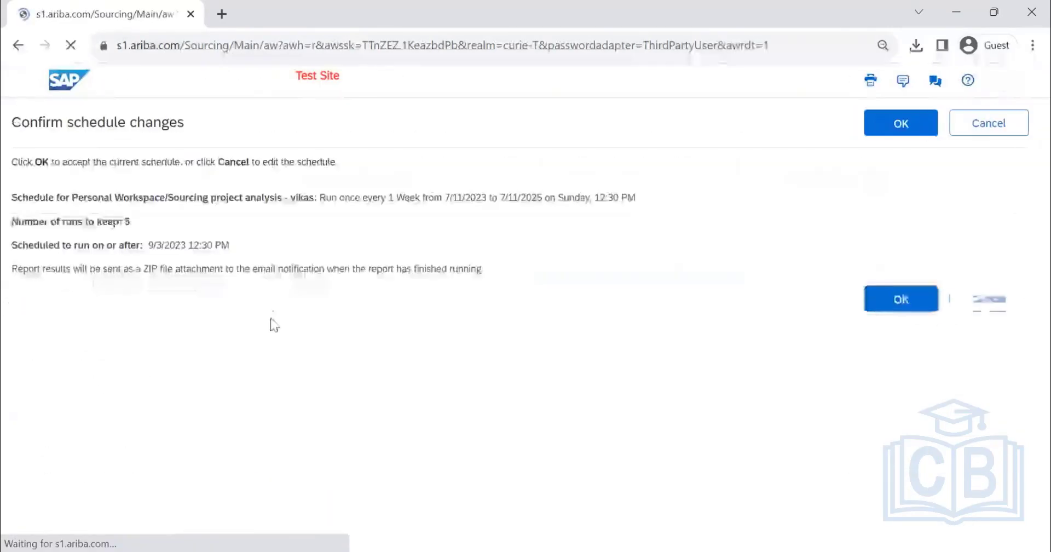
click(891, 134)
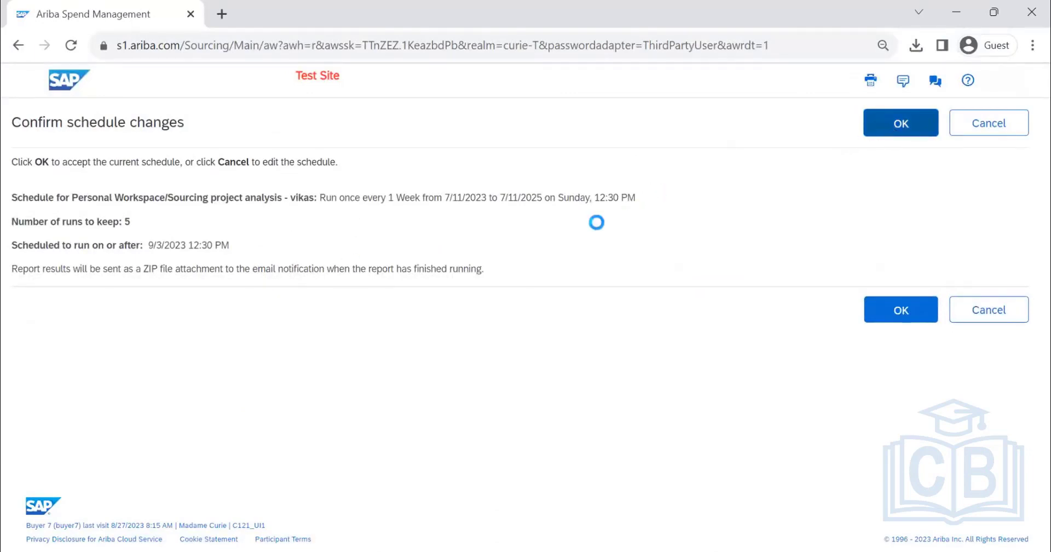
Step: Unschedule the Sourcing project analysis report by setting its schedule to None, and save and confirm the change
scroll(365, 311, down, 3)
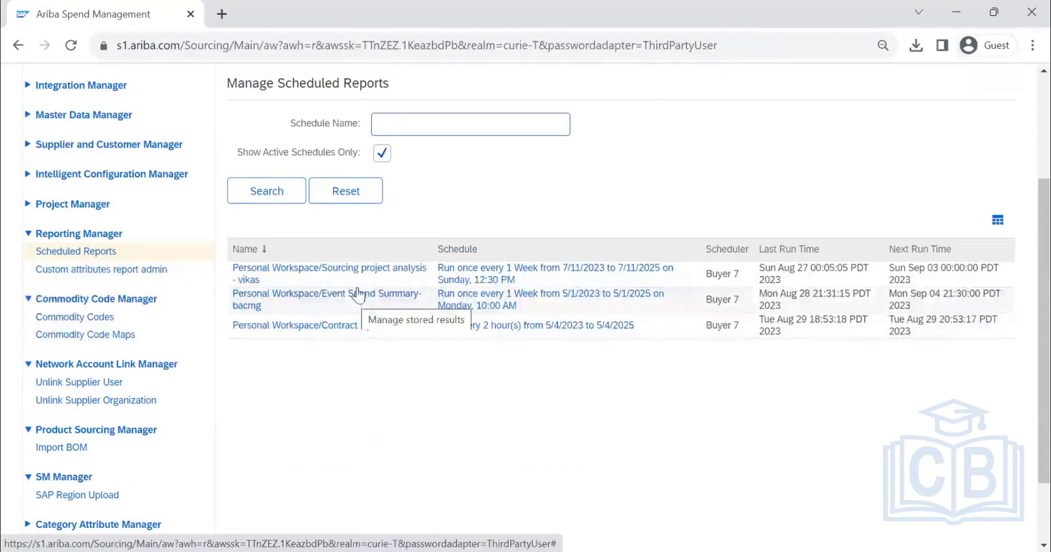
click(459, 276)
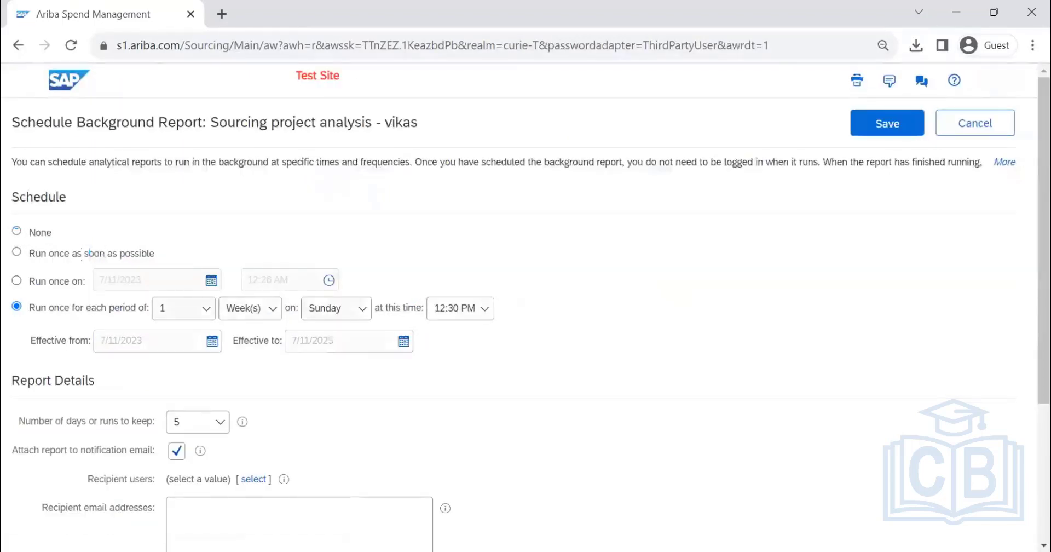
click(17, 230)
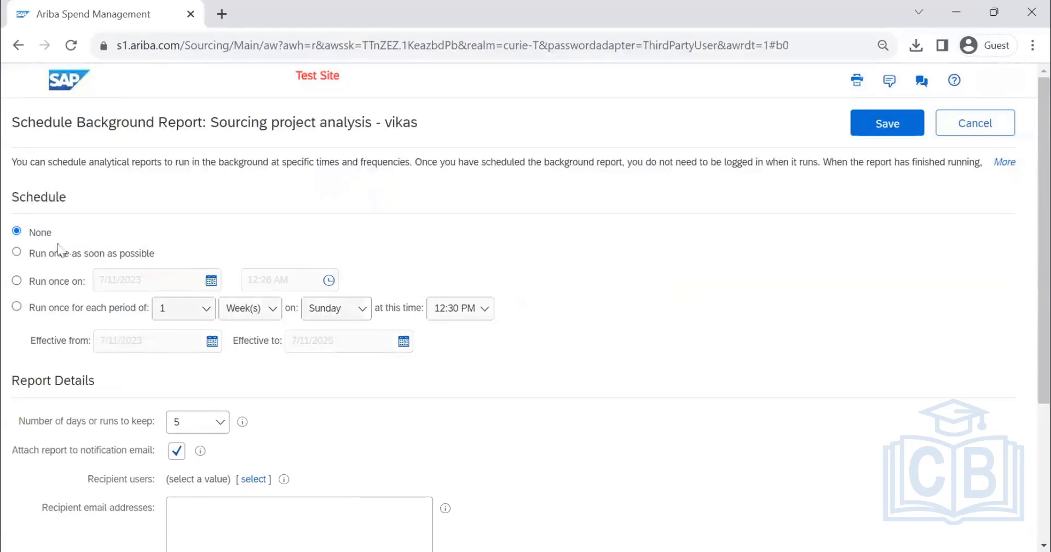
click(891, 131)
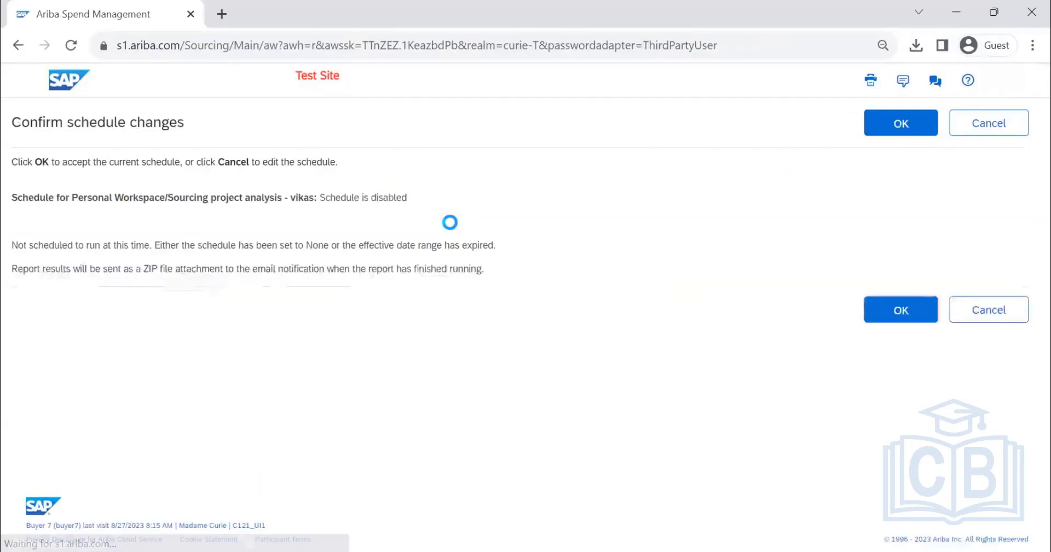
click(922, 134)
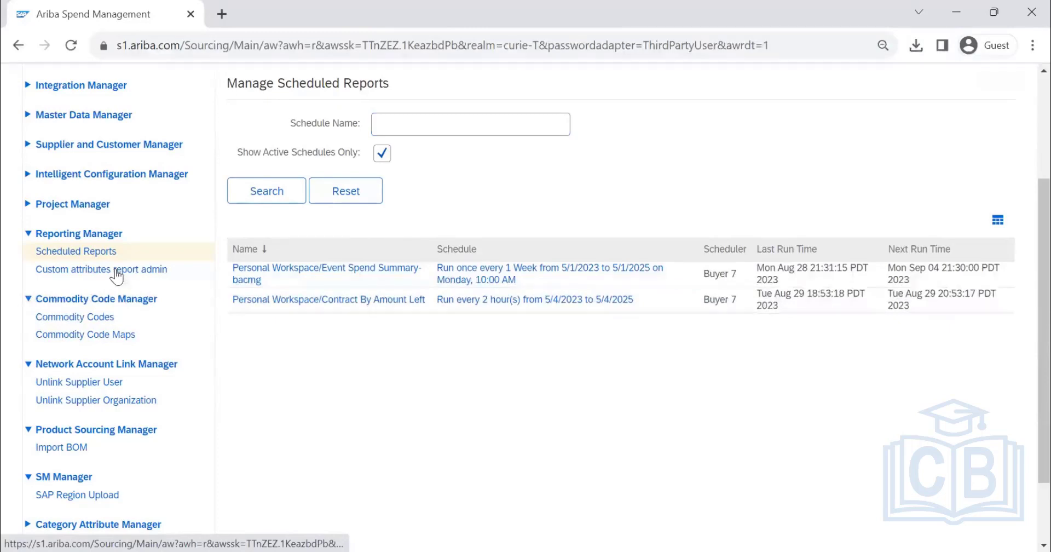
Step: Open Custom attributes report admin and examine the global attributes, their answer types, templates and reportable settings
click(85, 283)
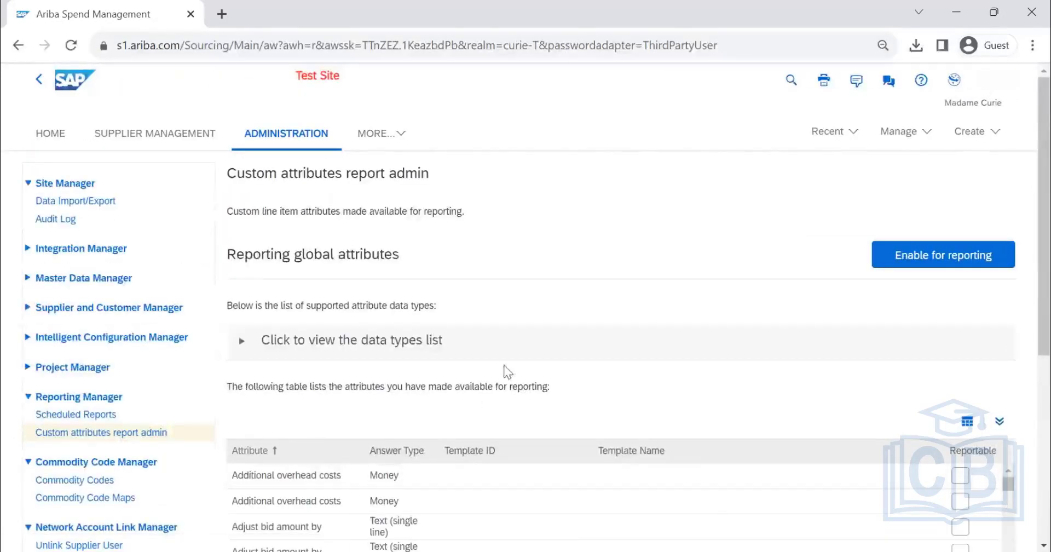
scroll(537, 250, down, 5)
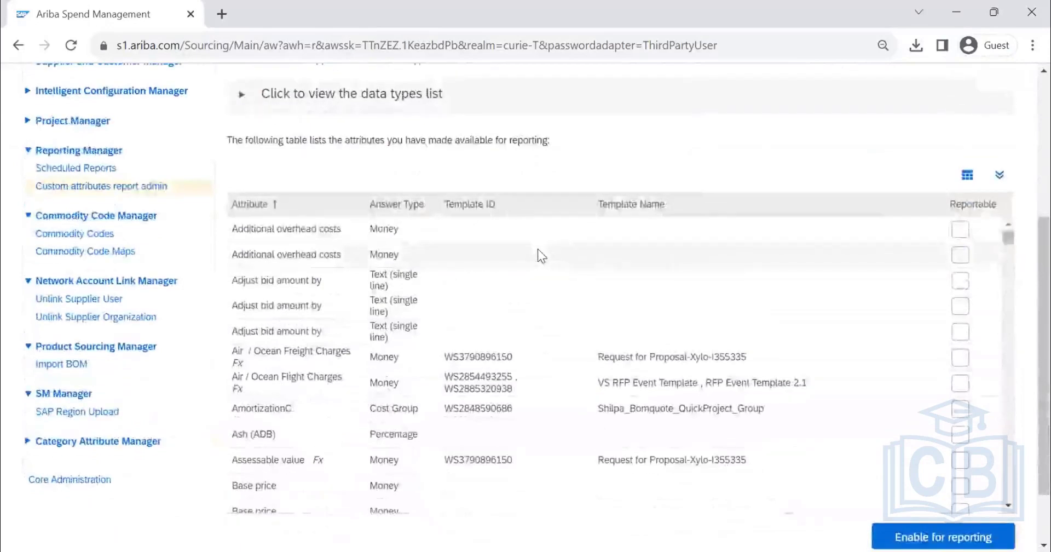
scroll(326, 246, up, 3)
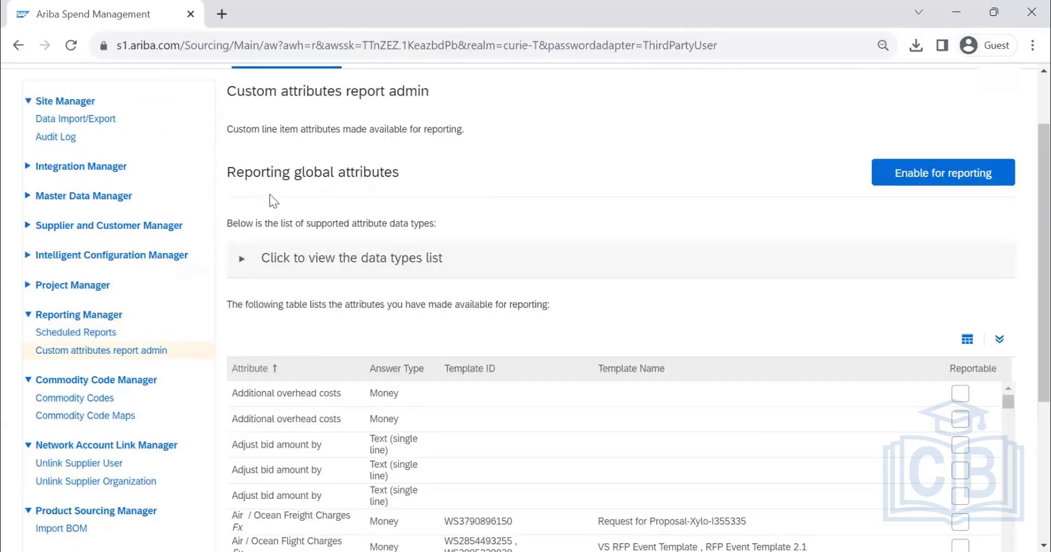
scroll(356, 205, down, 1)
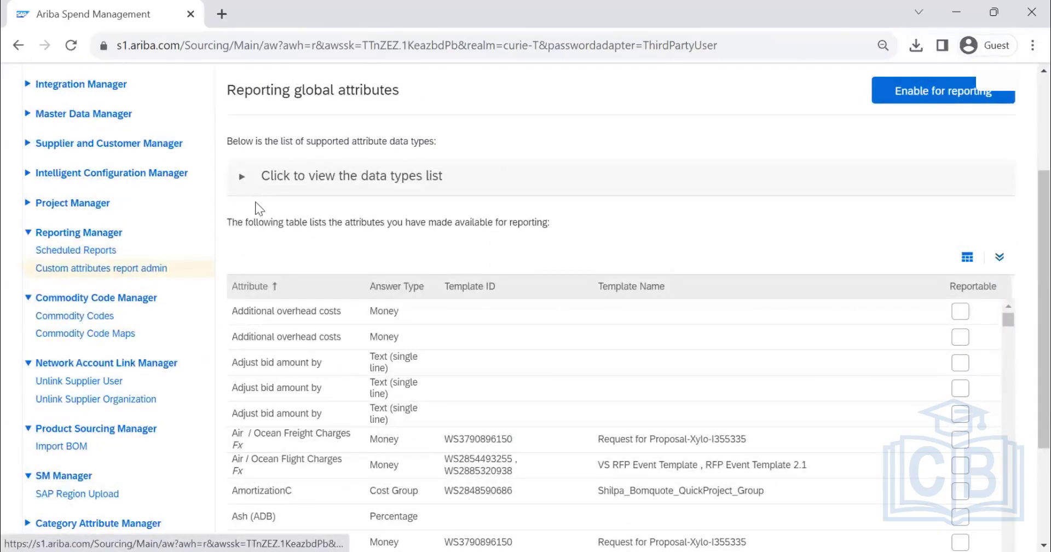
scroll(419, 180, down, 1)
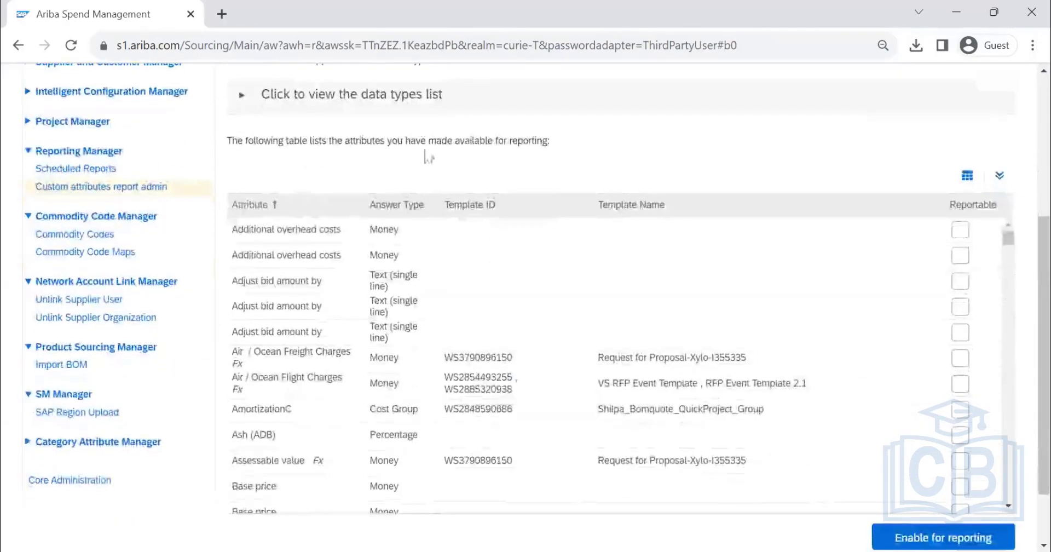
scroll(750, 285, down, 3)
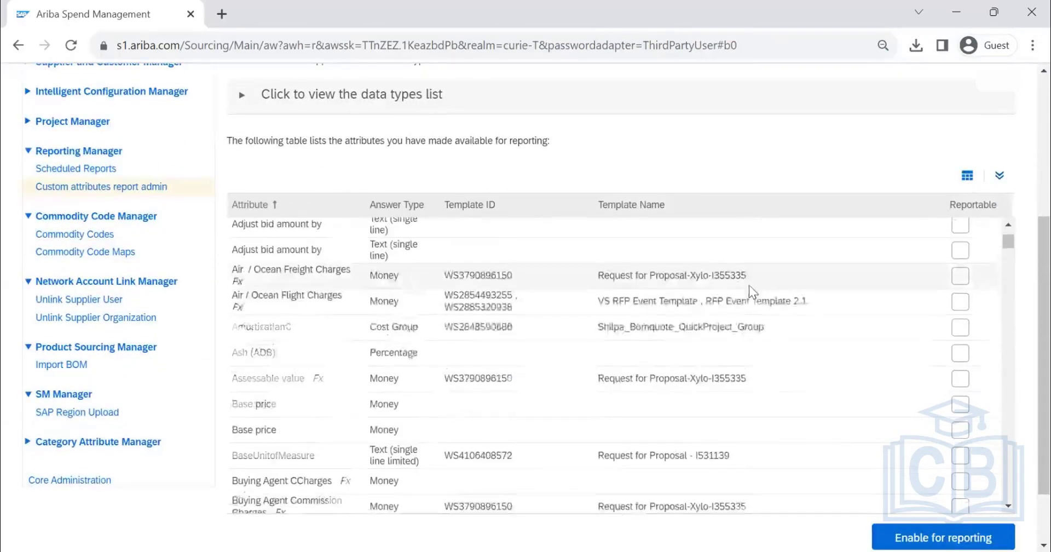
scroll(747, 287, down, 5)
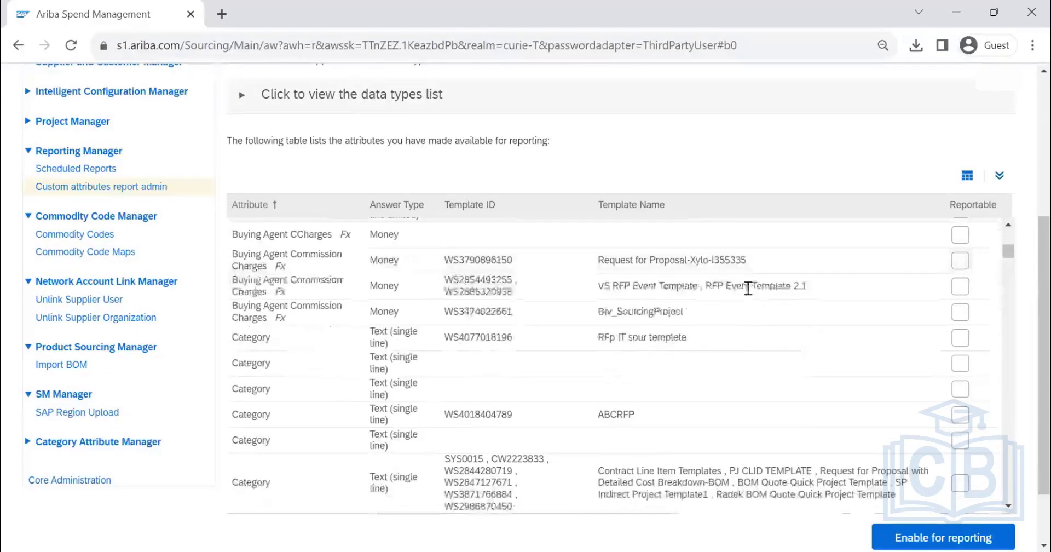
scroll(747, 288, down, 8)
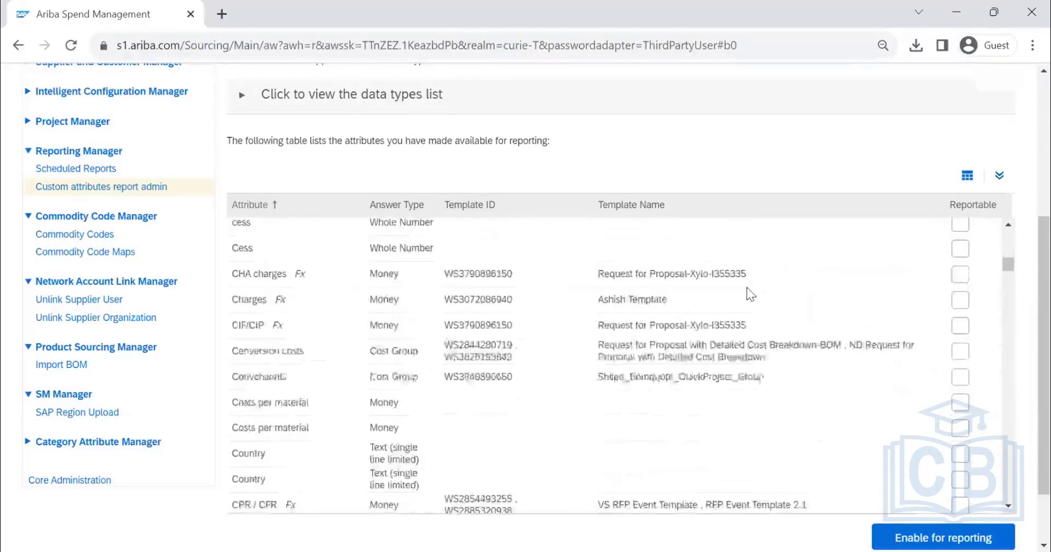
scroll(744, 287, down, 5)
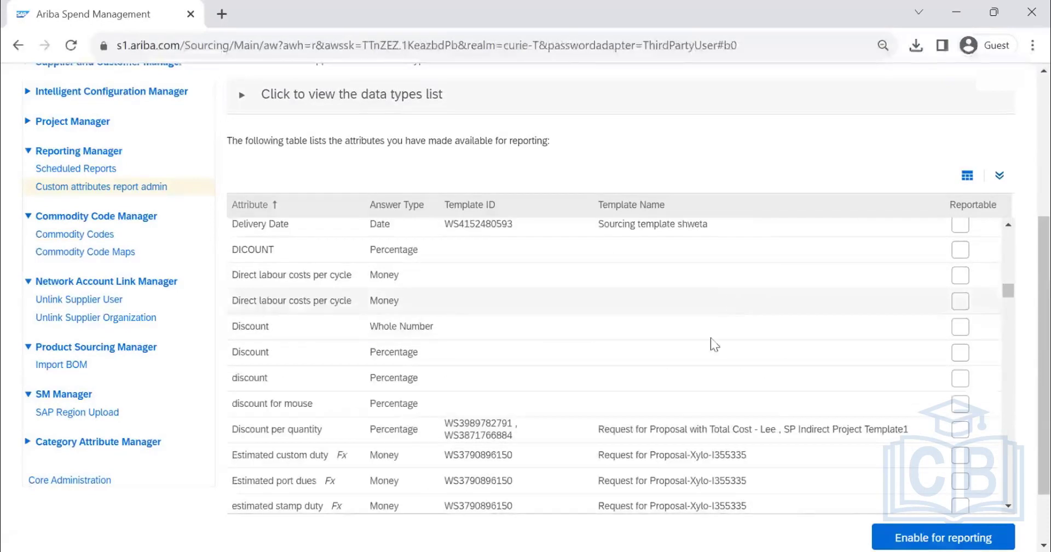
scroll(702, 331, down, 3)
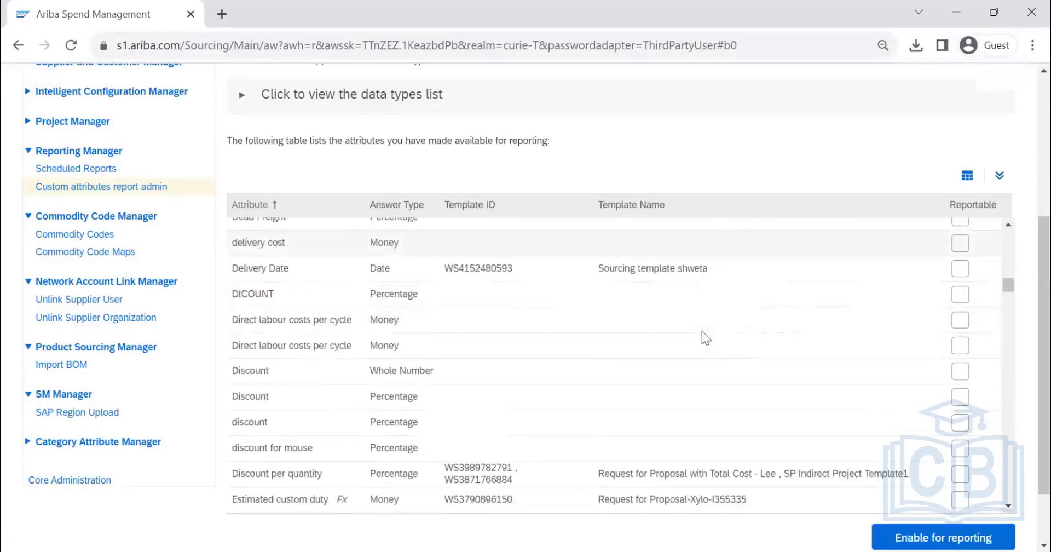
scroll(626, 253, down, 5)
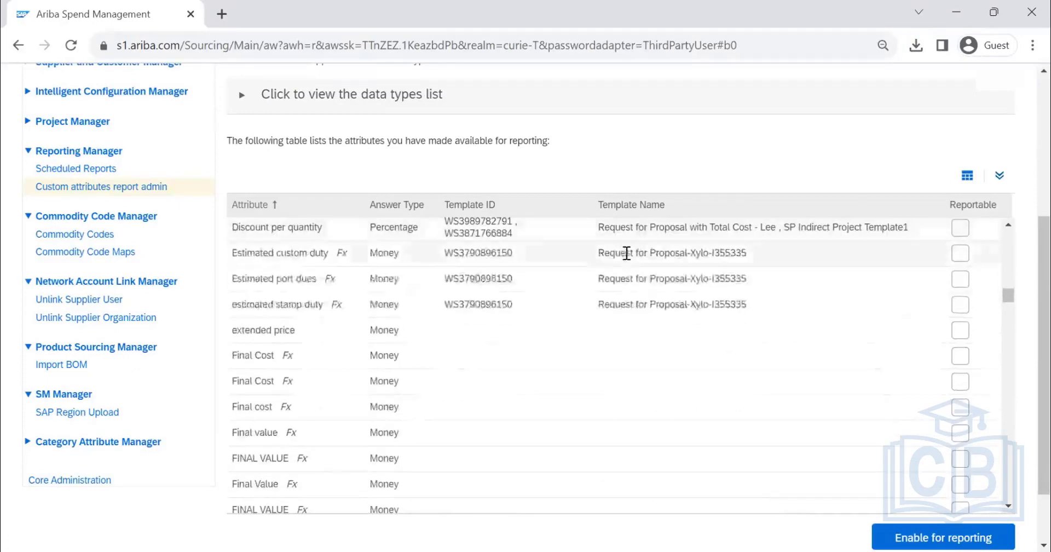
scroll(626, 252, down, 3)
scroll(623, 254, down, 3)
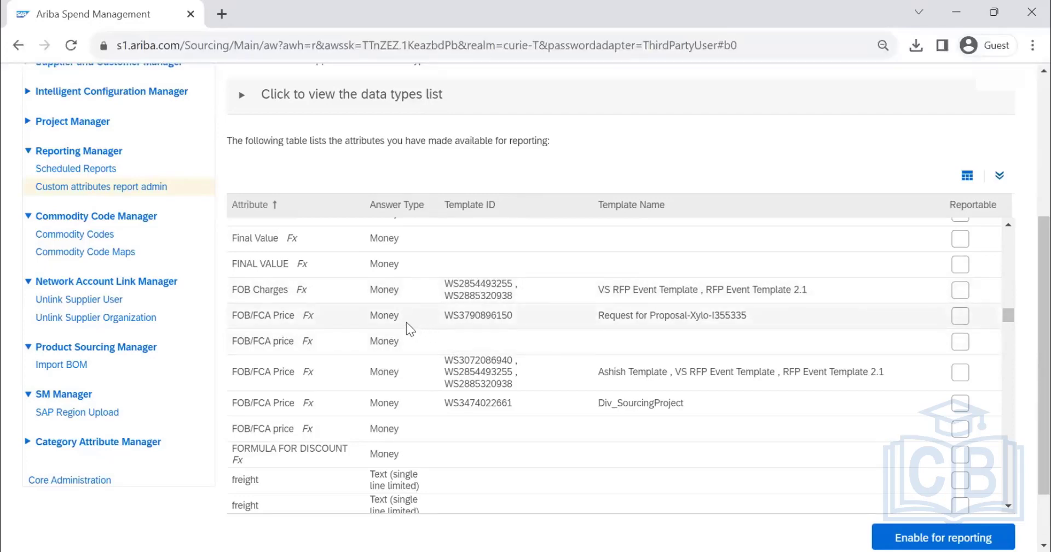
scroll(406, 322, down, 6)
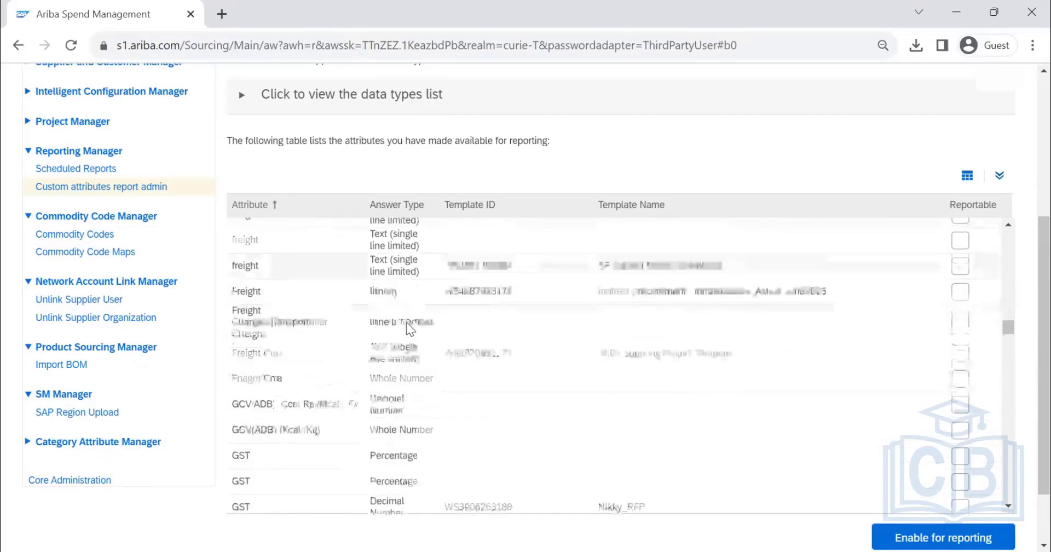
scroll(408, 319, down, 3)
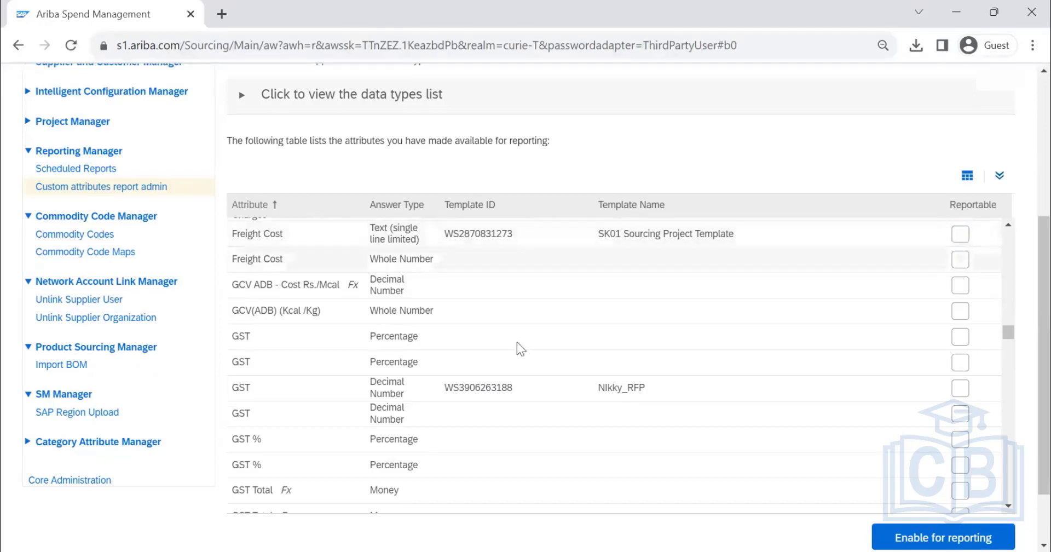
scroll(515, 345, down, 15)
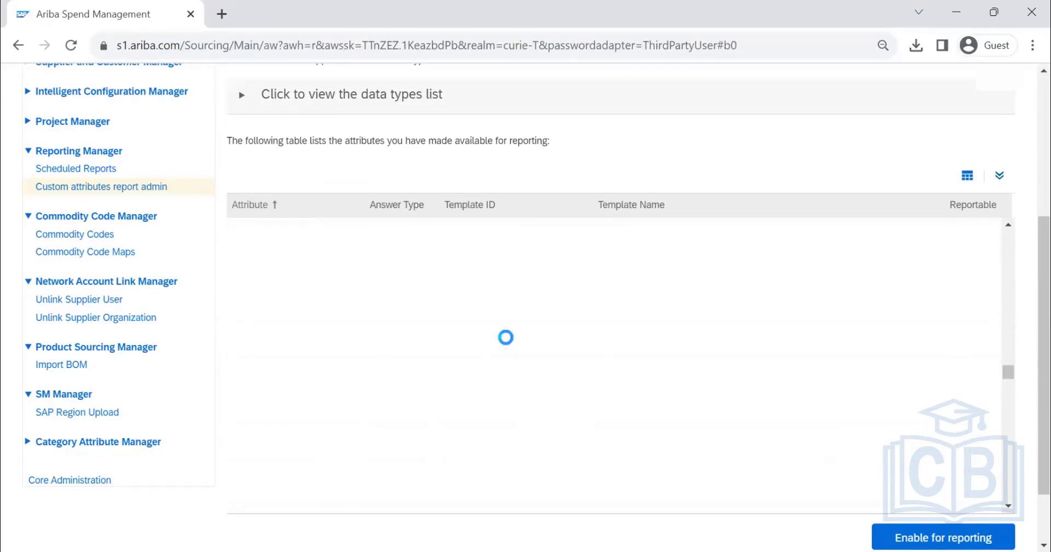
Step: Examine the rest of the custom attributes available for reporting, down to the transport-related entries
scroll(494, 342, down, 10)
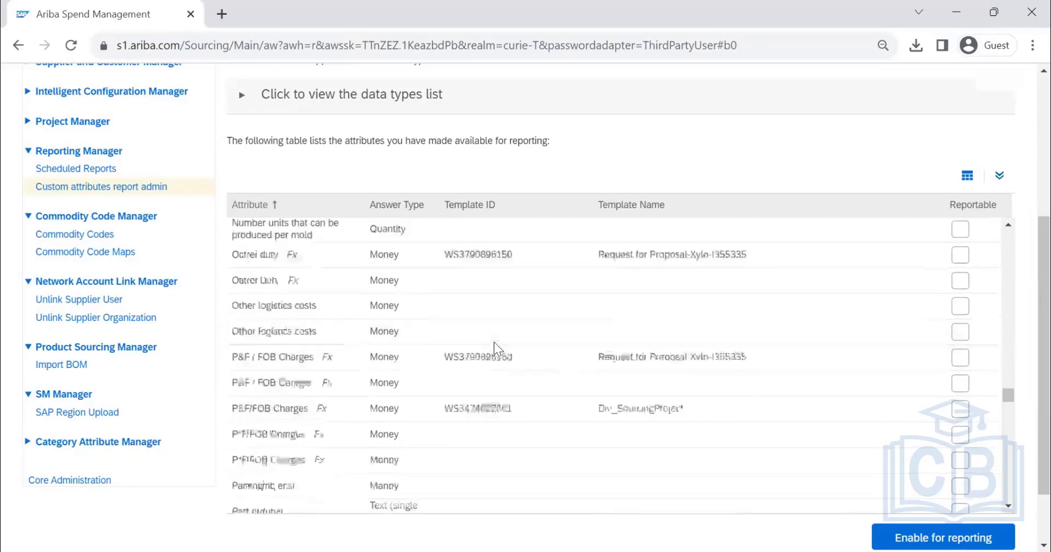
scroll(488, 354, down, 5)
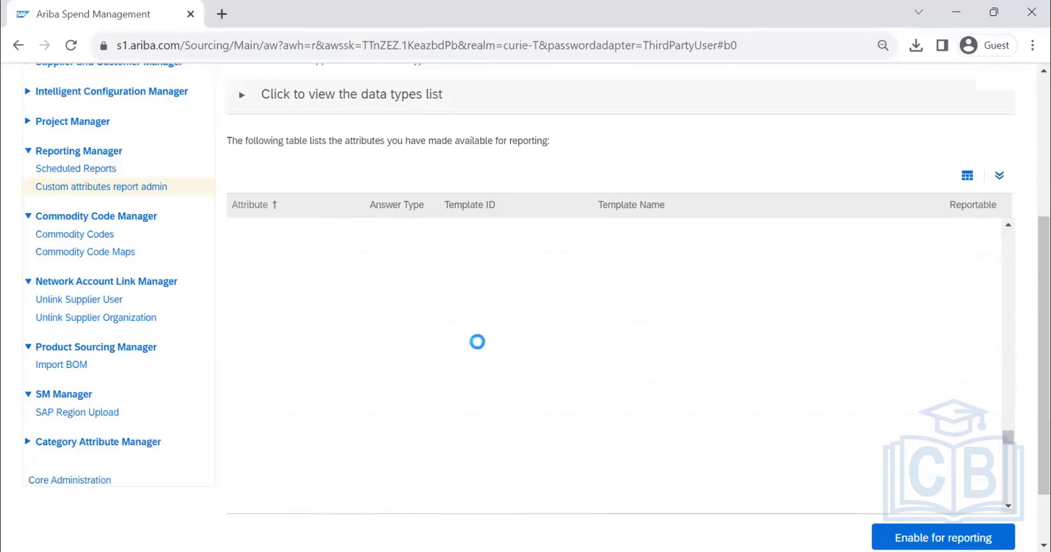
scroll(459, 332, down, 10)
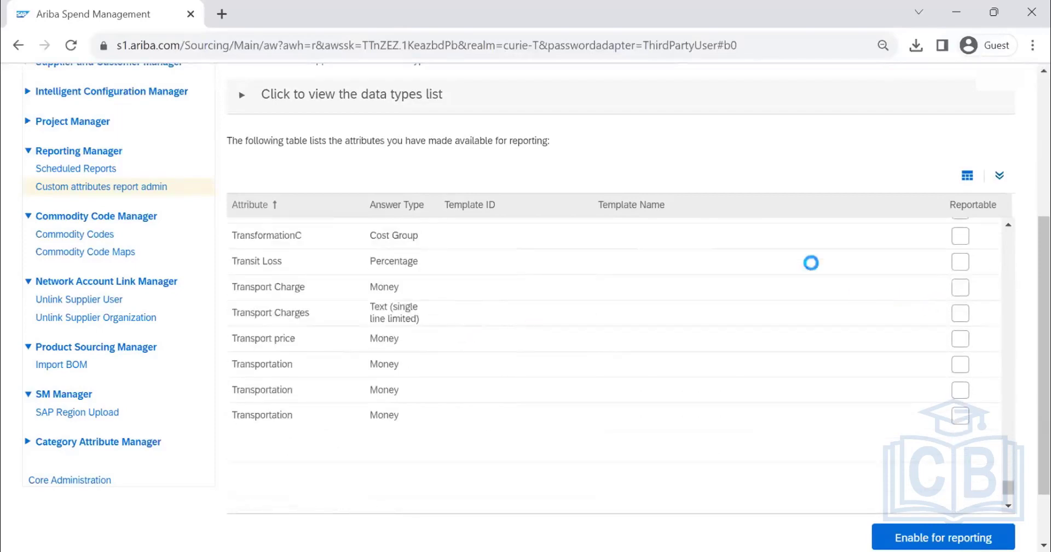
scroll(638, 241, down, 3)
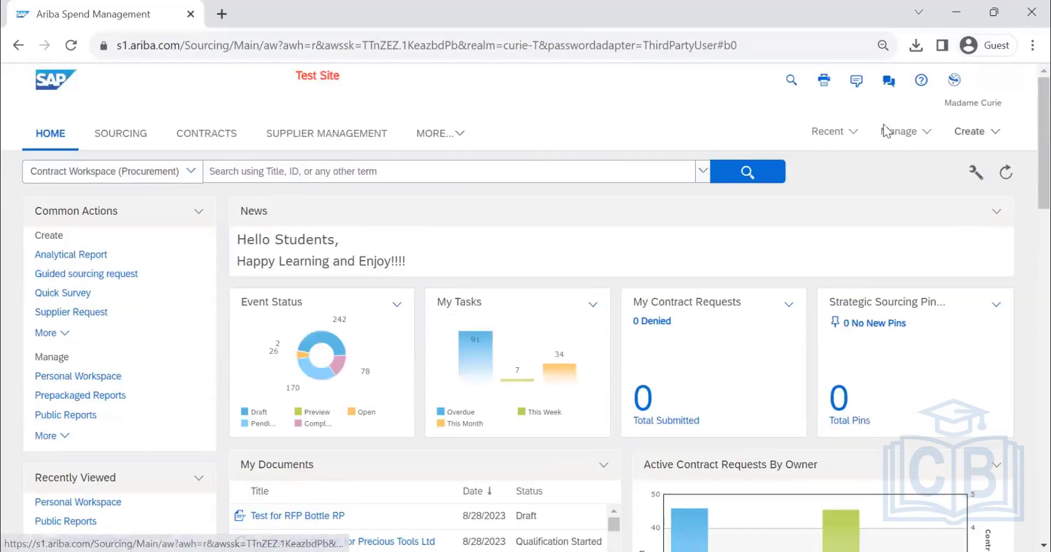
Step: Go to the public reports and open the Copy of Active Projects by Owner v report
click(895, 133)
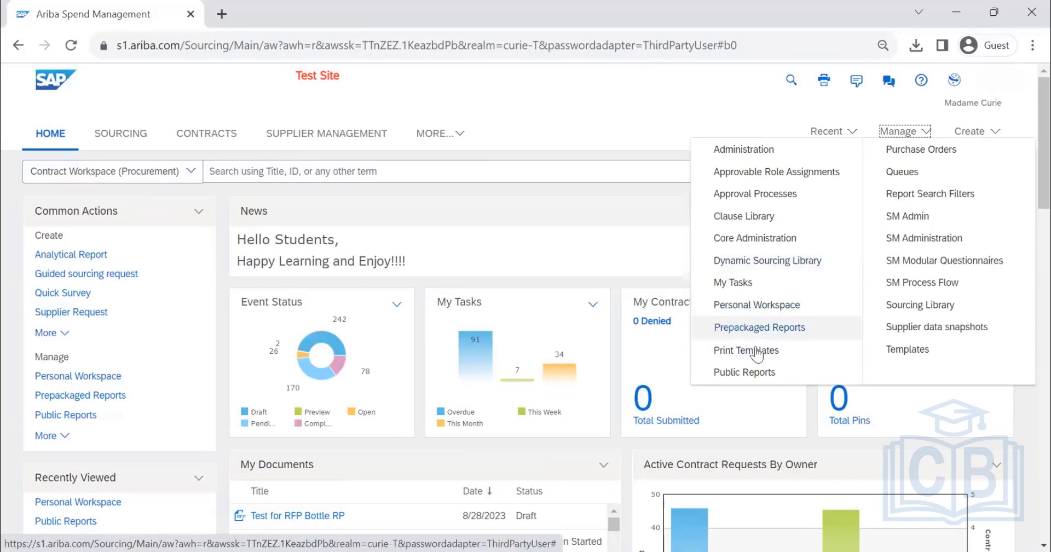
click(774, 372)
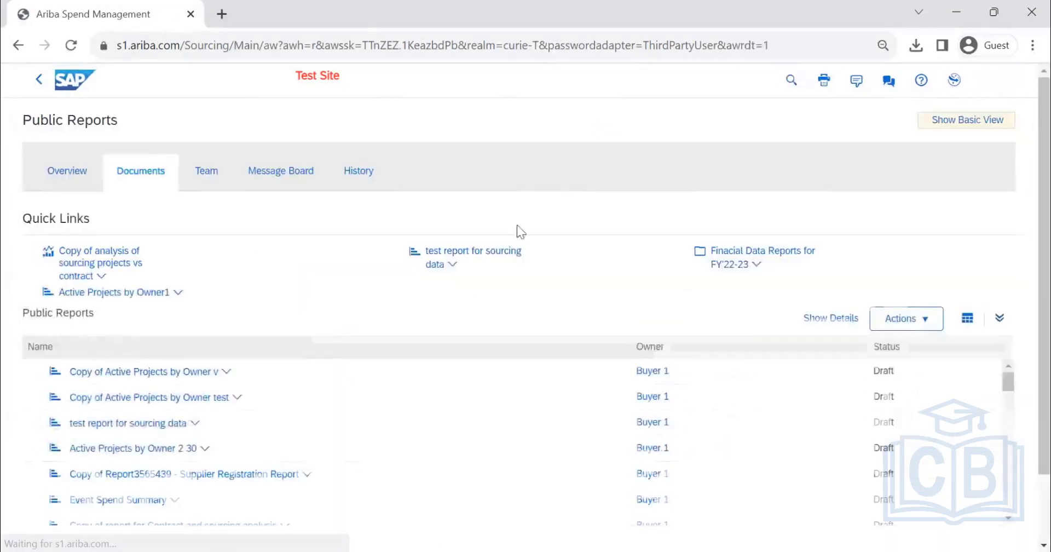
click(225, 372)
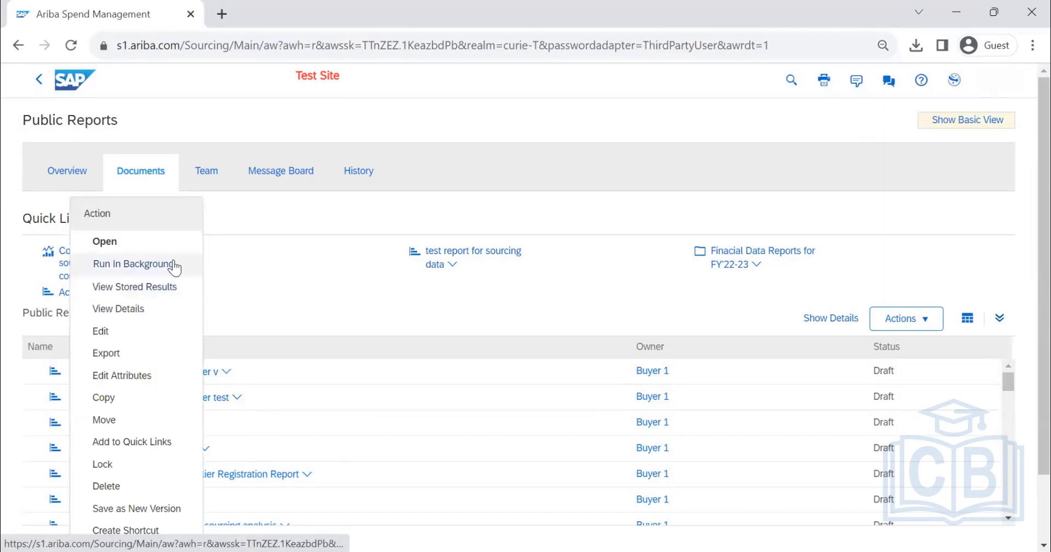
click(172, 264)
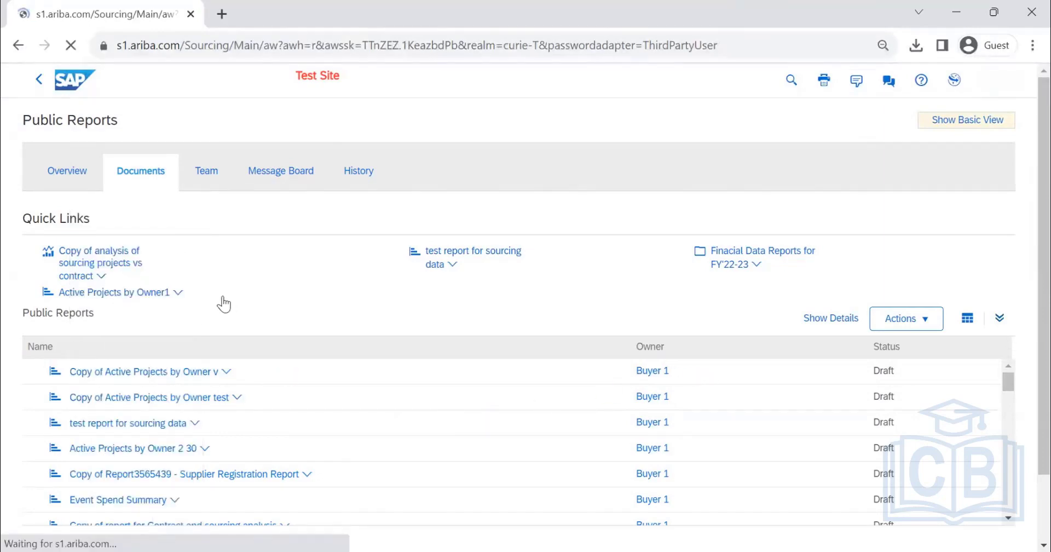
key(ctrl+plus)
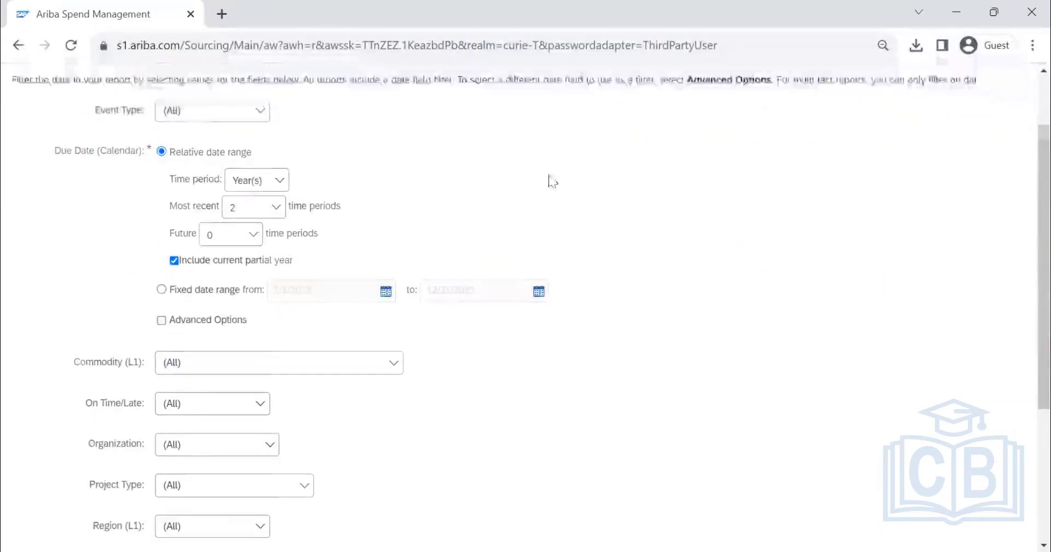
Step: Check the report's filter fields, view its results with the existing filters, and return to the public reports without saving a copy
scroll(547, 180, down, 4)
scroll(547, 180, up, 5)
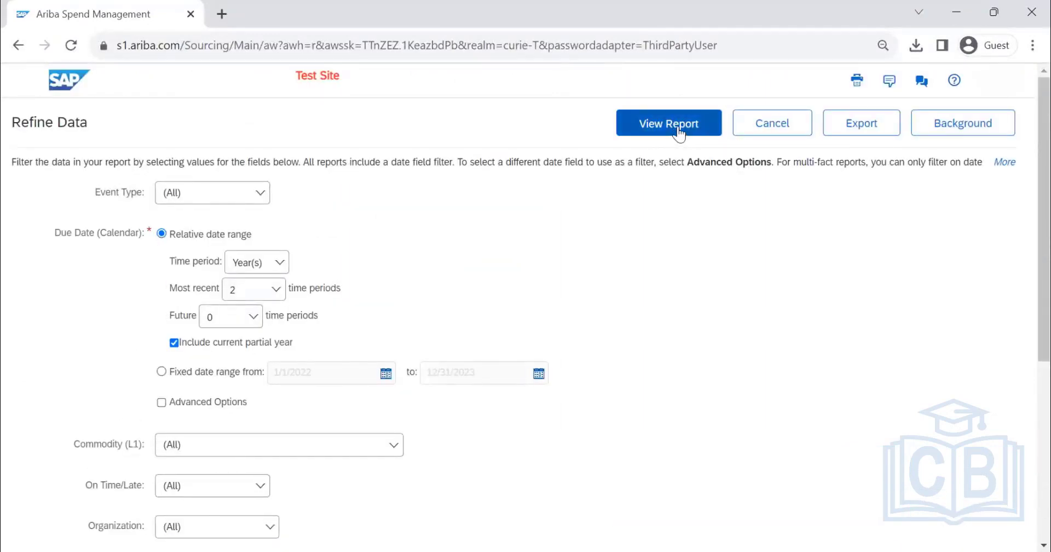
click(678, 131)
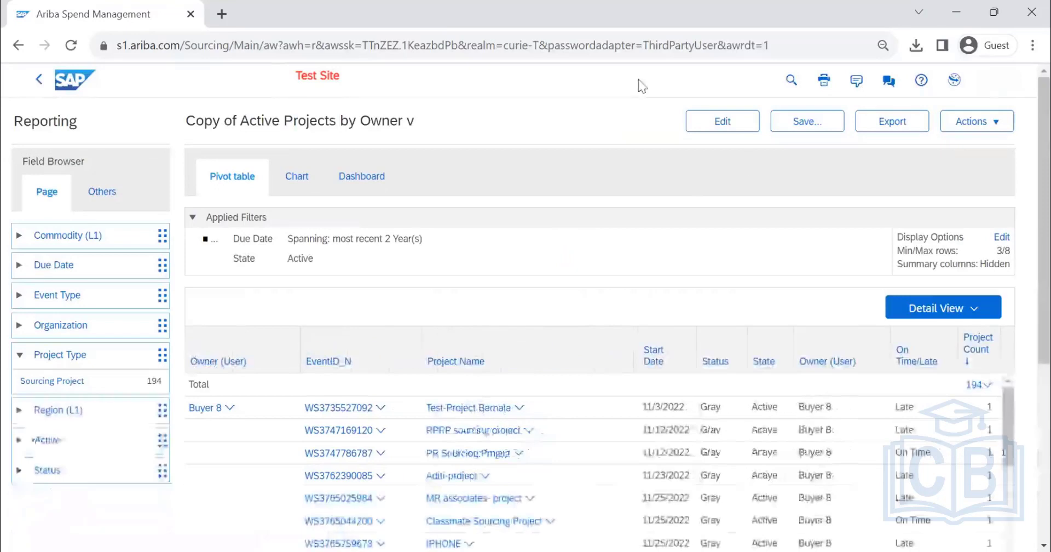
click(38, 80)
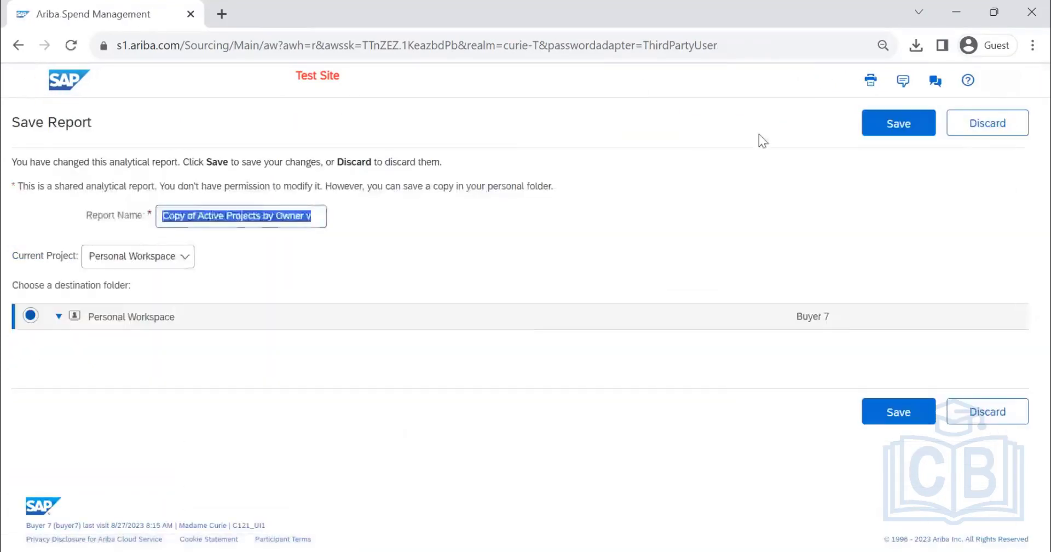
click(1013, 136)
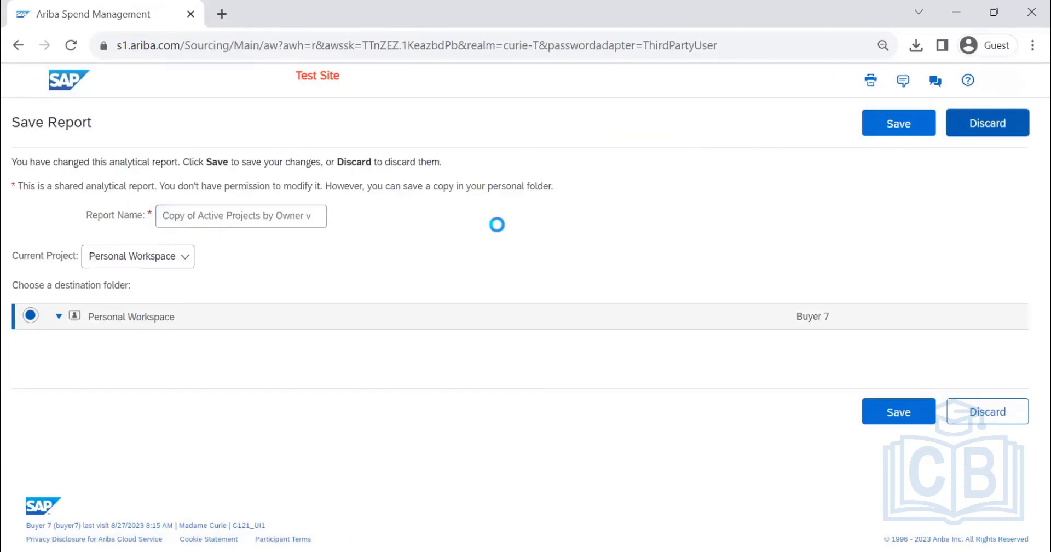
Step: Browse the full list of public reports and folders, and sort the list by owner in ascending order
scroll(364, 399, down, 10)
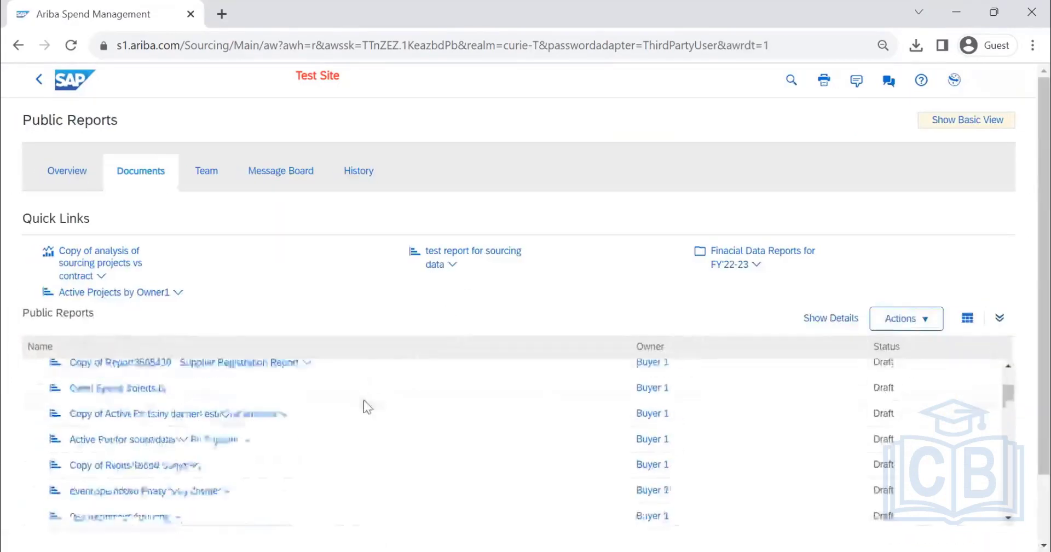
scroll(363, 398, down, 15)
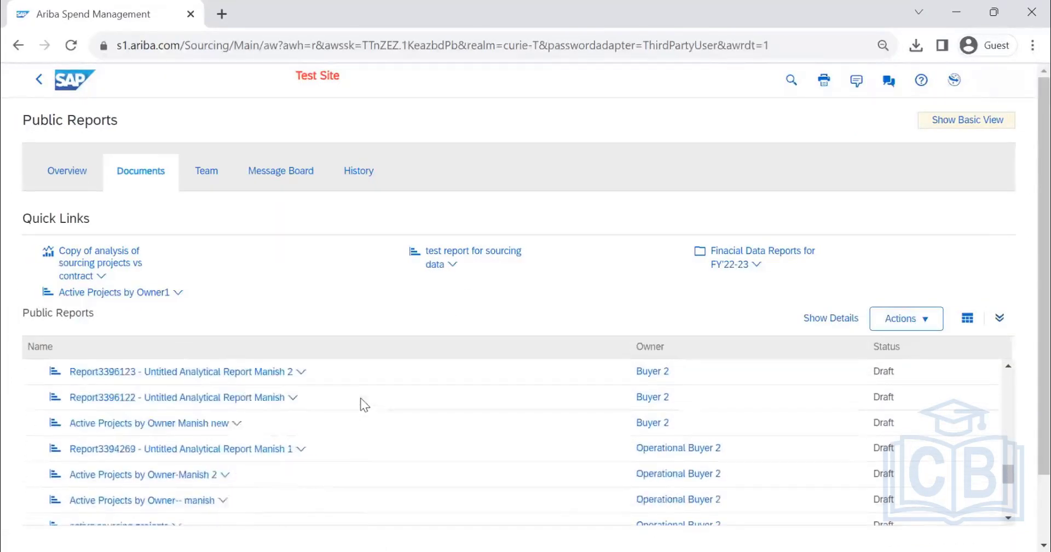
scroll(360, 398, down, 8)
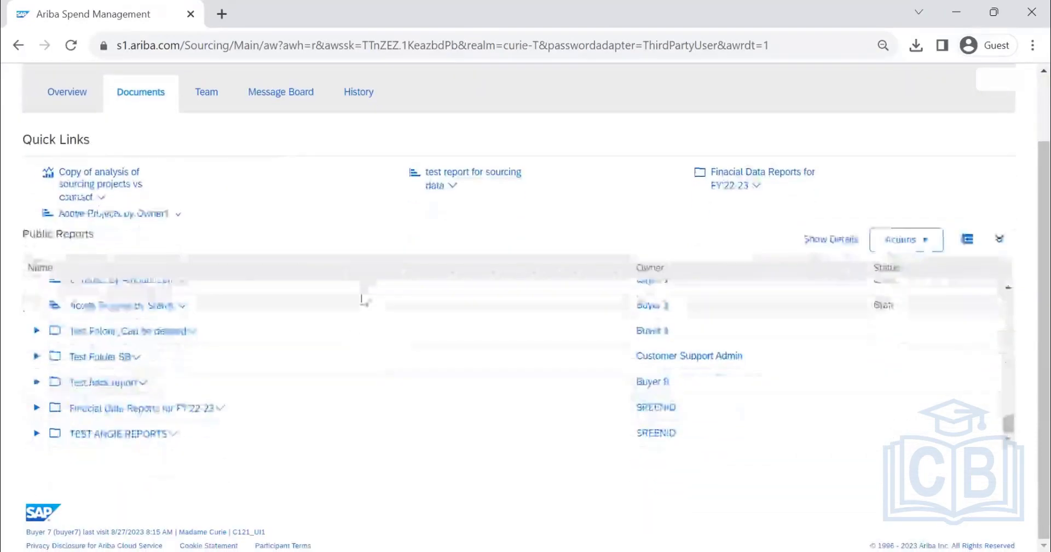
scroll(348, 328, up, 12)
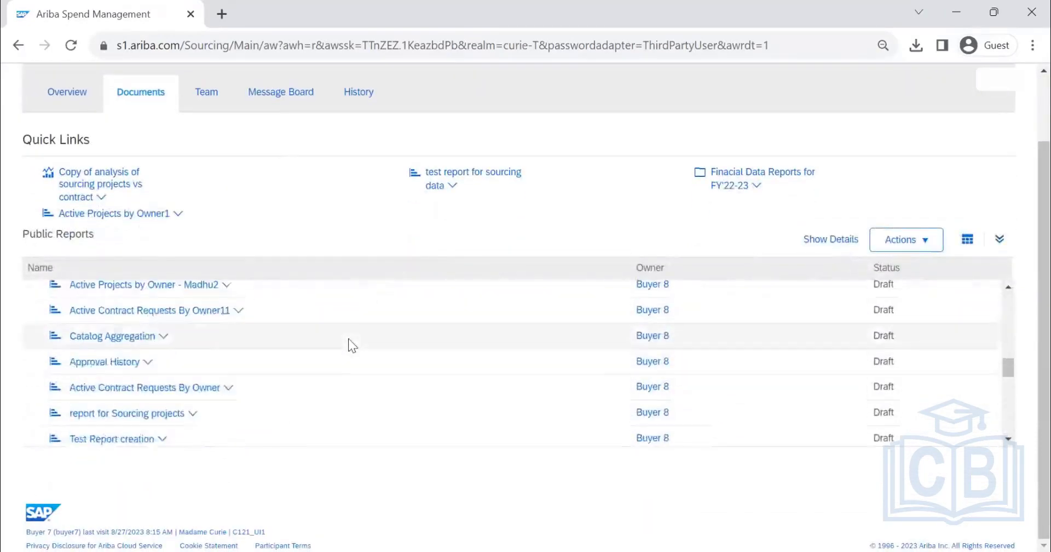
scroll(348, 341, up, 12)
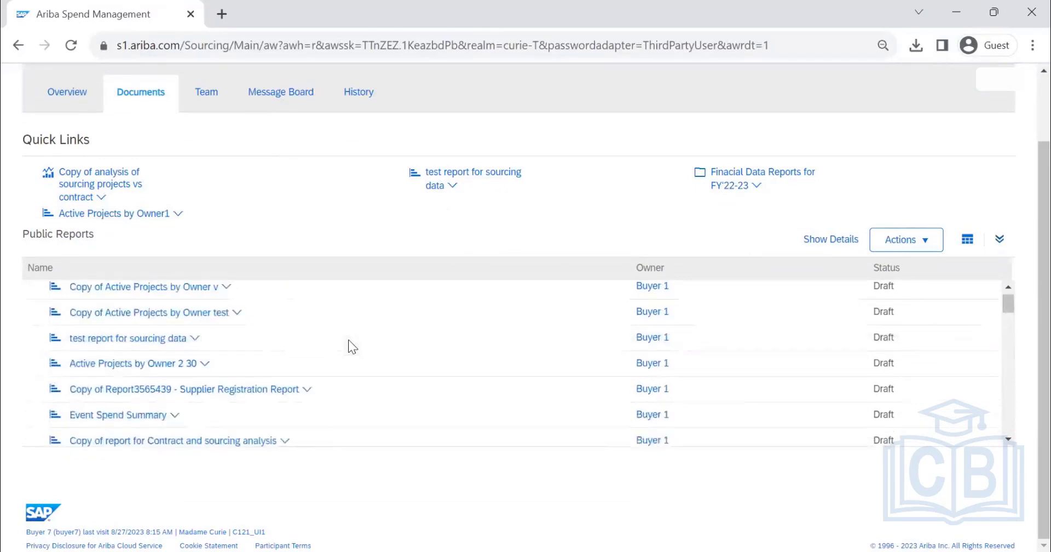
click(648, 273)
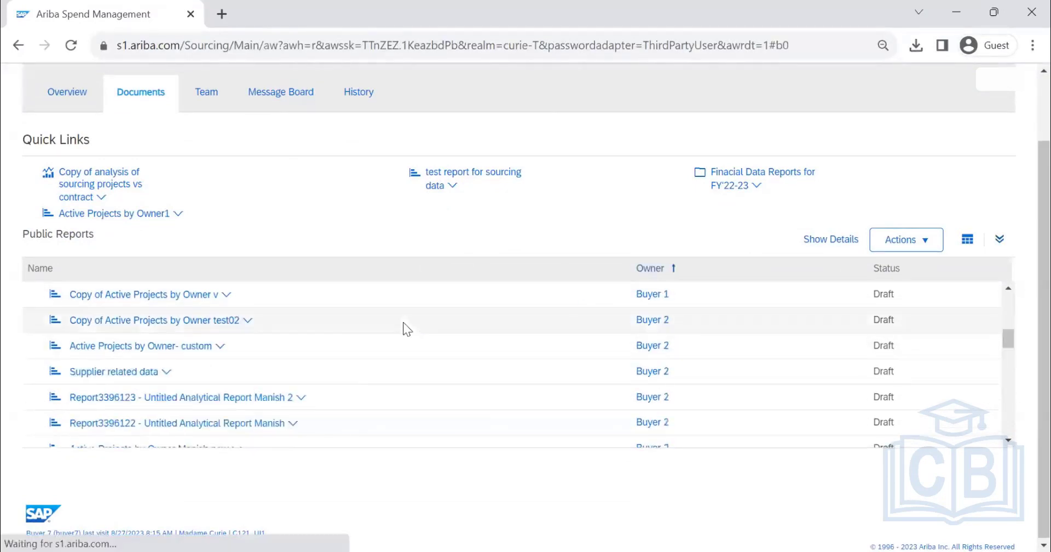
scroll(410, 343, down, 10)
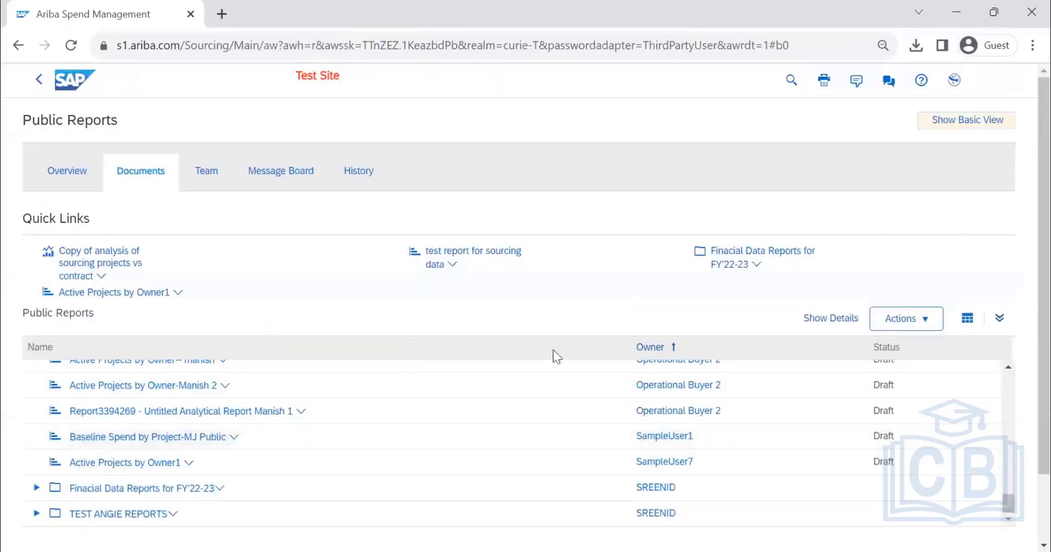
scroll(497, 379, up, 10)
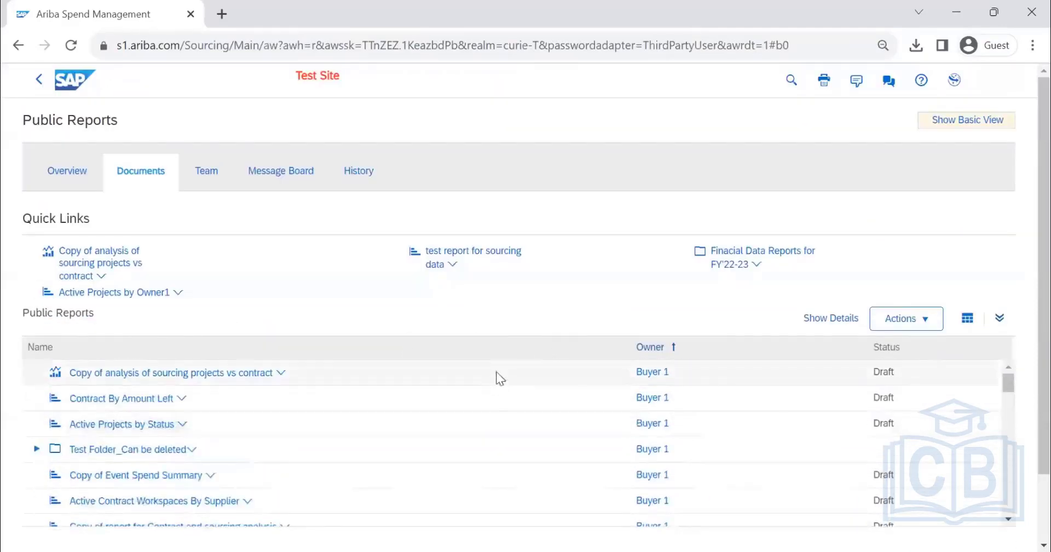
Step: Go to the Personal Workspace and open the background run schedule of the Sourcing Project Report
click(38, 82)
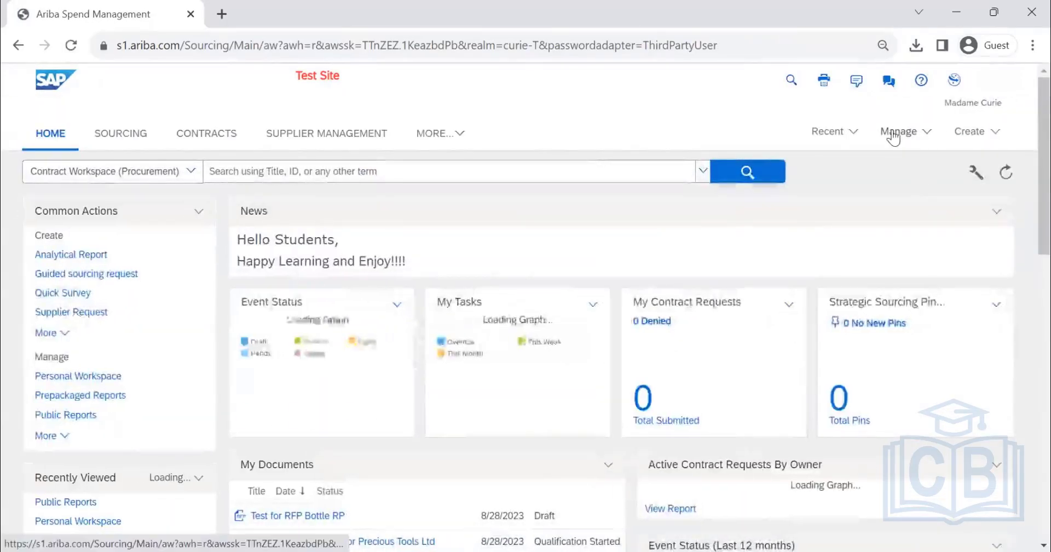
click(895, 132)
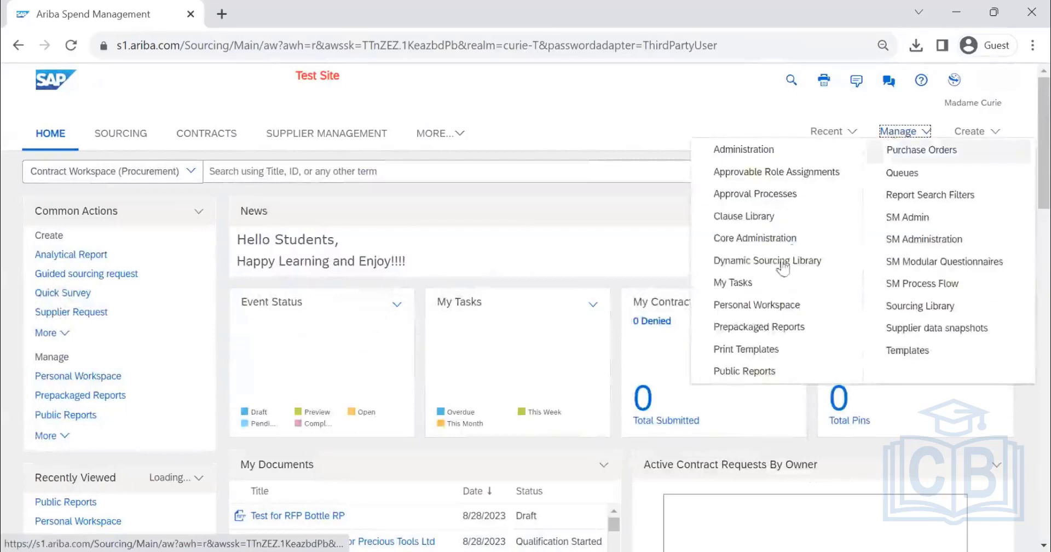
click(740, 303)
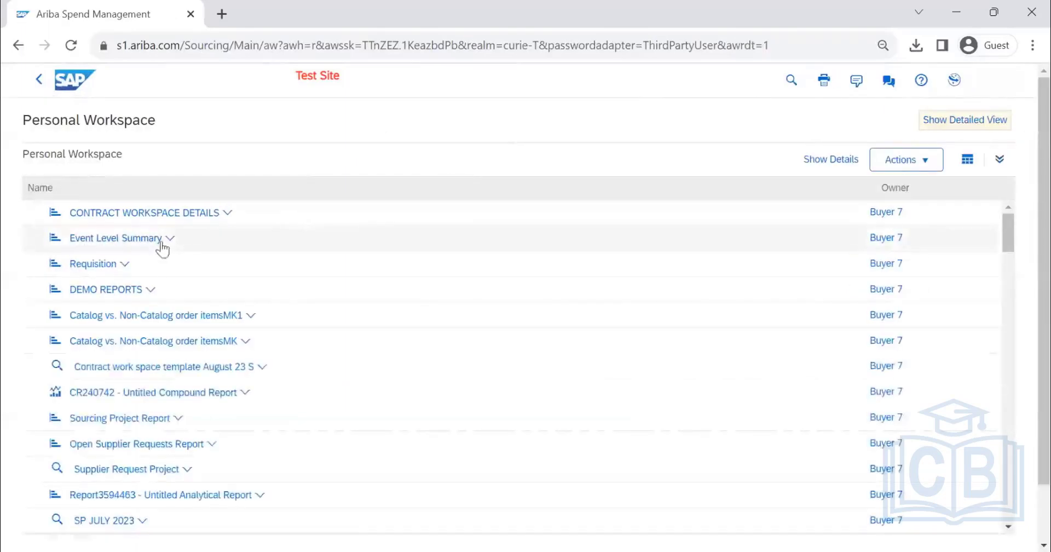
click(178, 418)
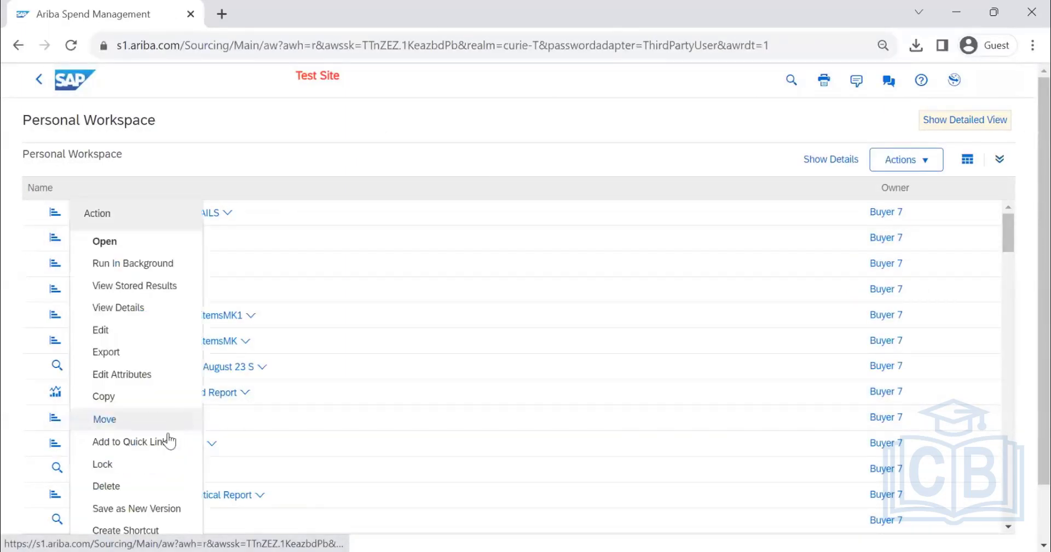
click(147, 268)
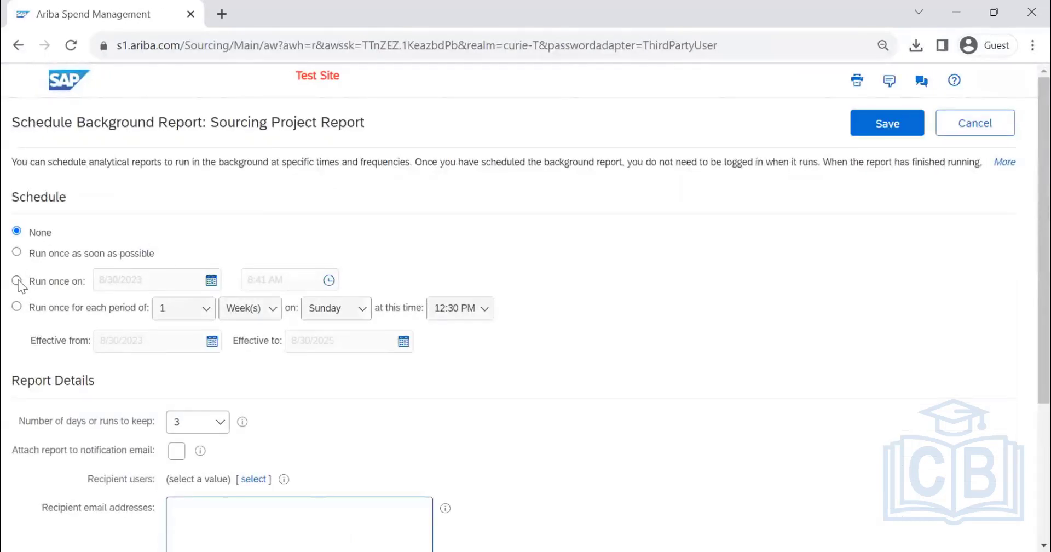
Step: Schedule the report to run every 1 week on Sunday at 12:30 PM and attach it to the notification email
click(17, 281)
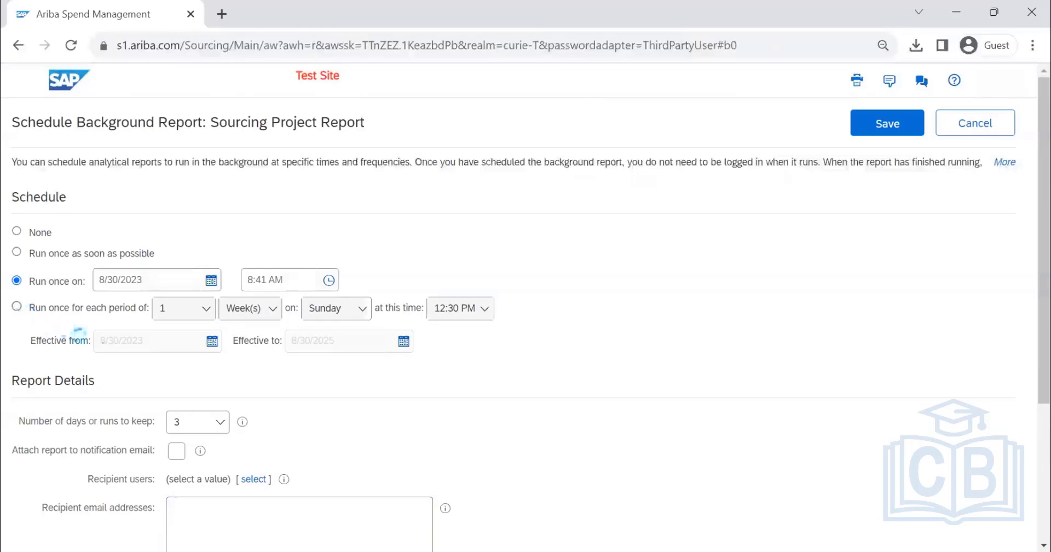
click(76, 308)
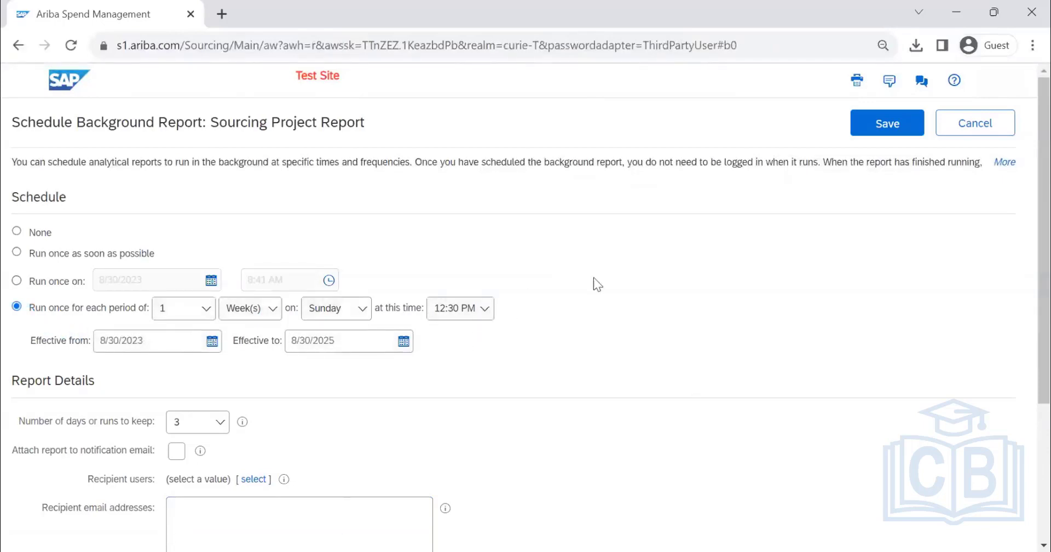
scroll(429, 340, down, 3)
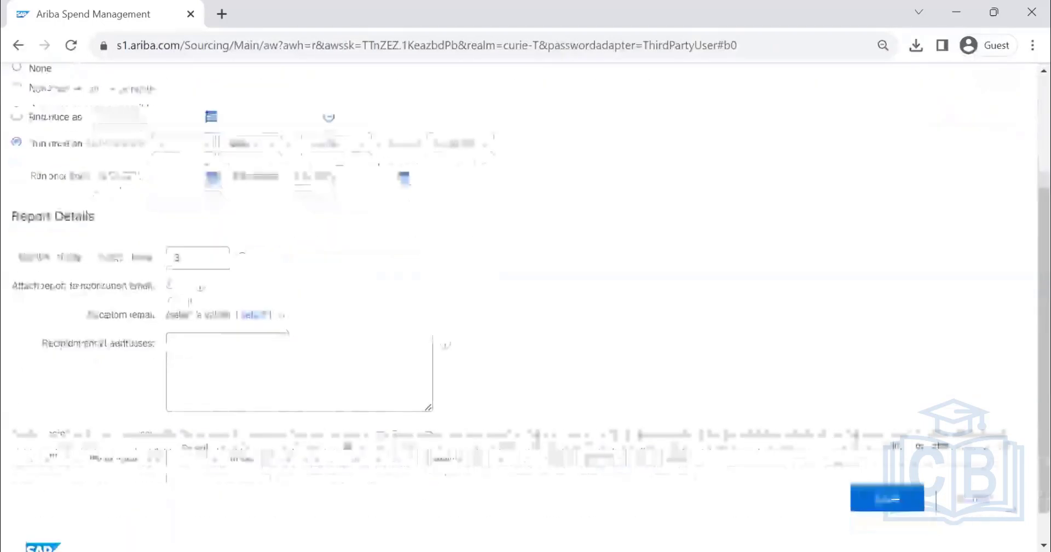
click(179, 287)
Step: Search the recipient users by name for "buyer 7" and add Buyer 7 as the report's recipient
click(250, 320)
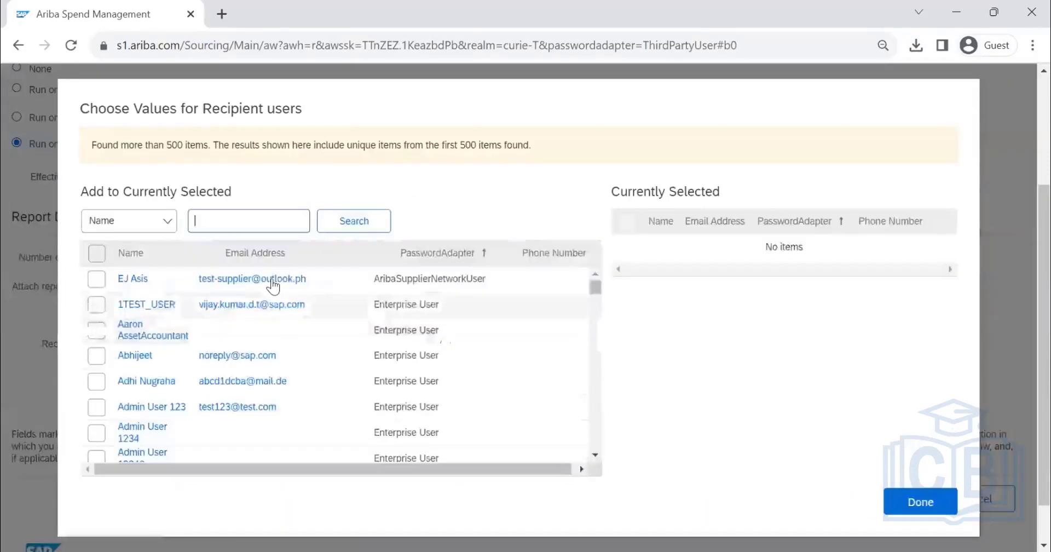
text(buyer 7)
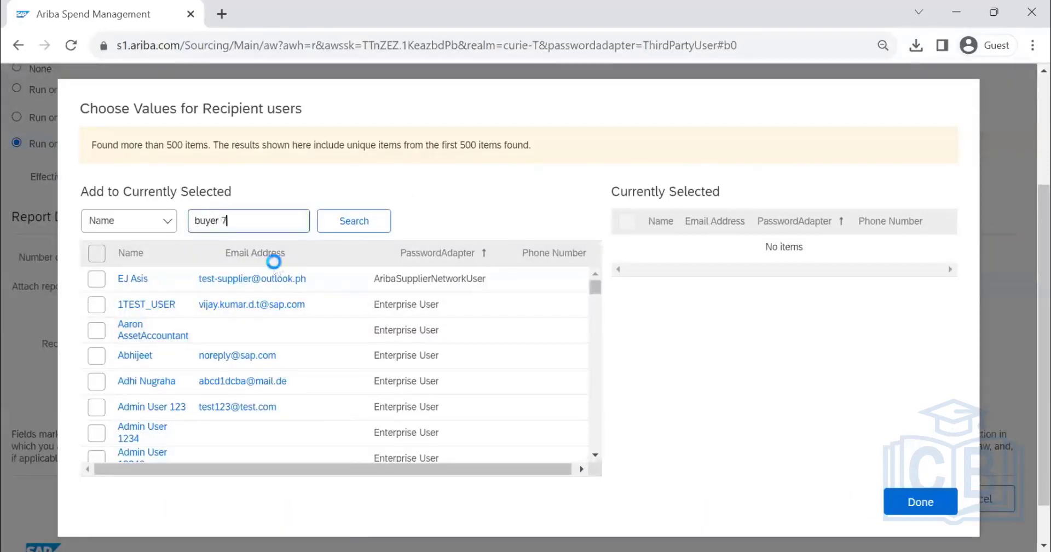
key(Return)
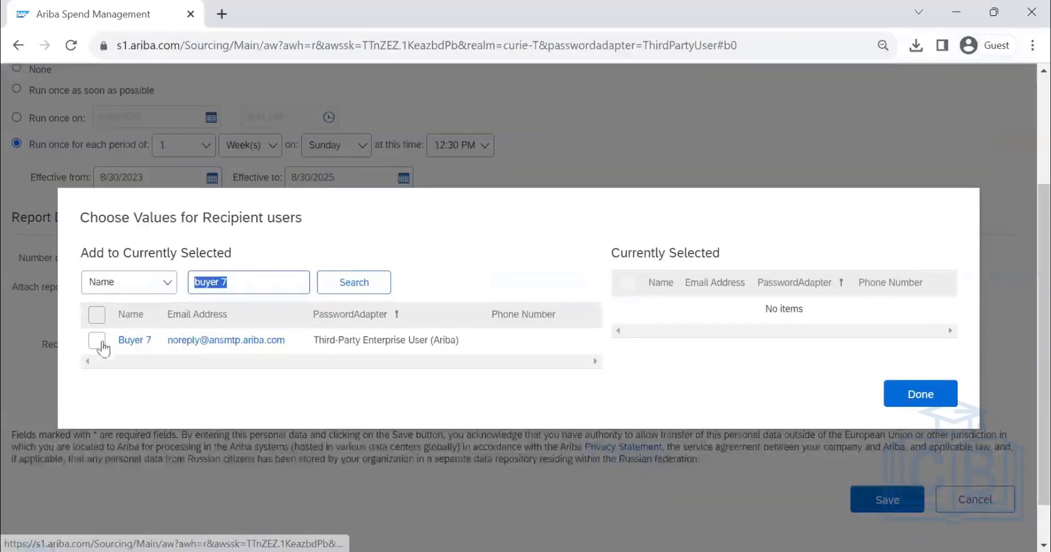
click(931, 397)
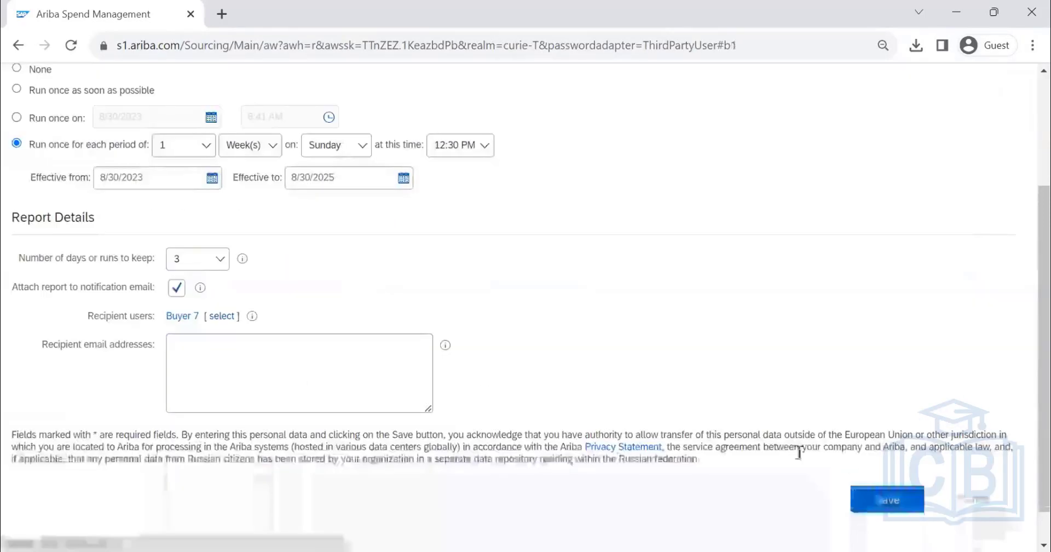
Step: Save the Sourcing Project Report's background schedule, check the planned run date and time, and confirm the schedule changes
click(863, 500)
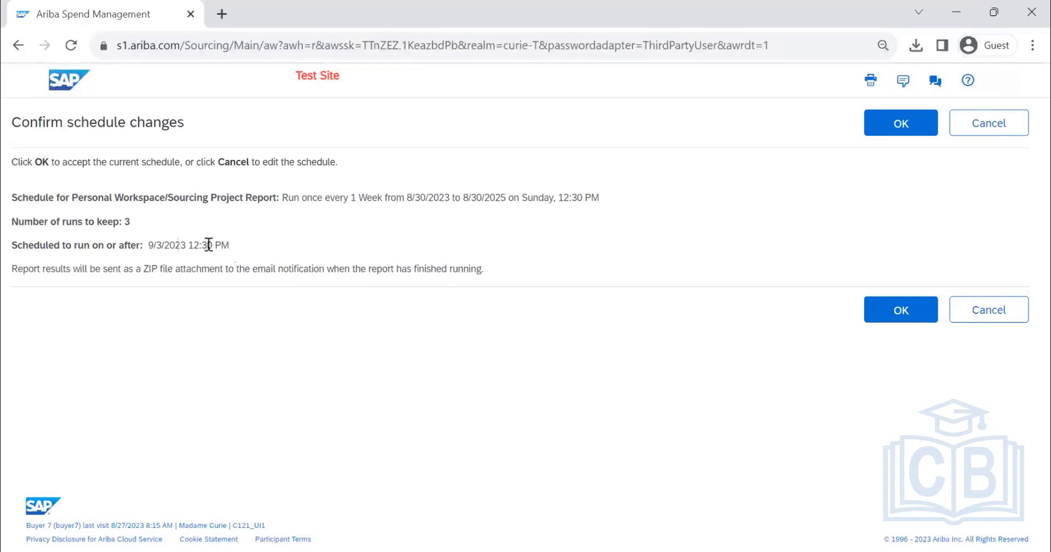
drag(229, 245, 196, 247)
click(867, 129)
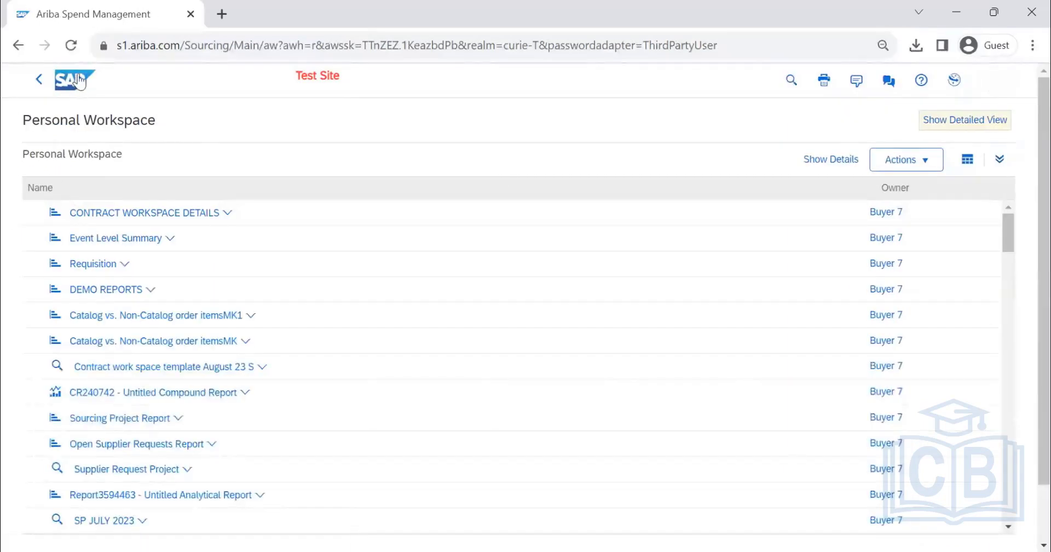
Step: Open the Scheduled Reports page of the Reporting Manager in Administration and review the listed background report schedules with their run times
click(77, 80)
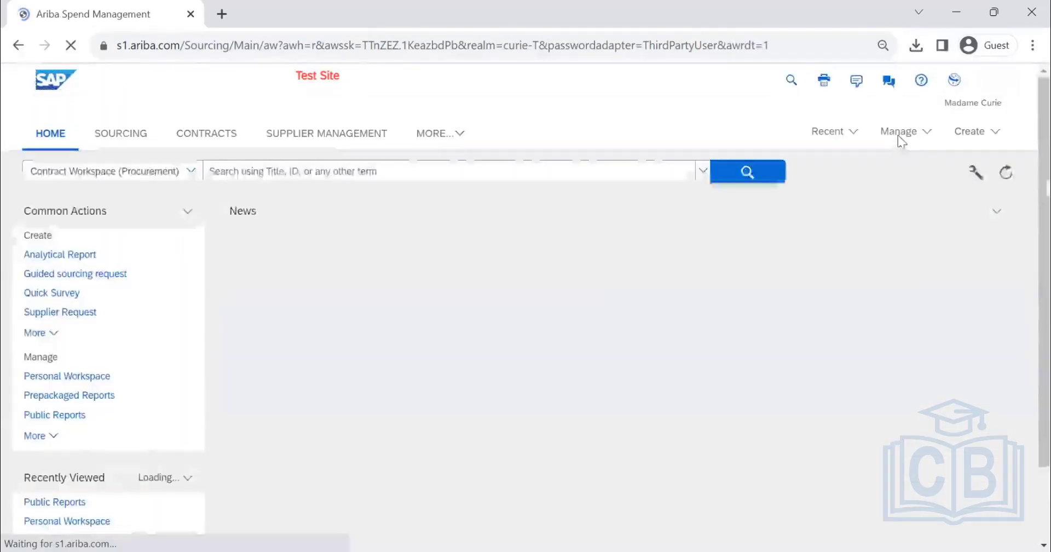
click(898, 133)
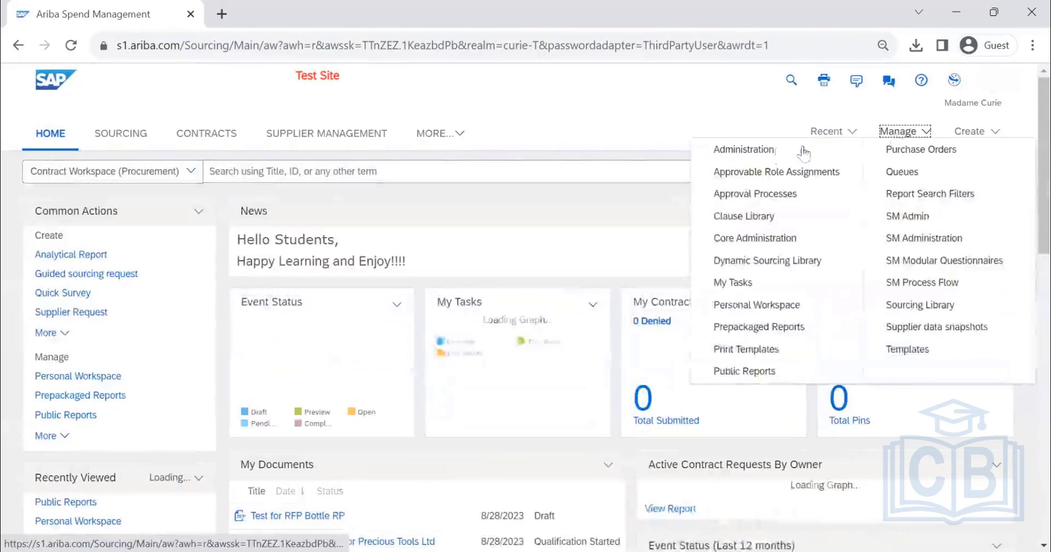
click(768, 154)
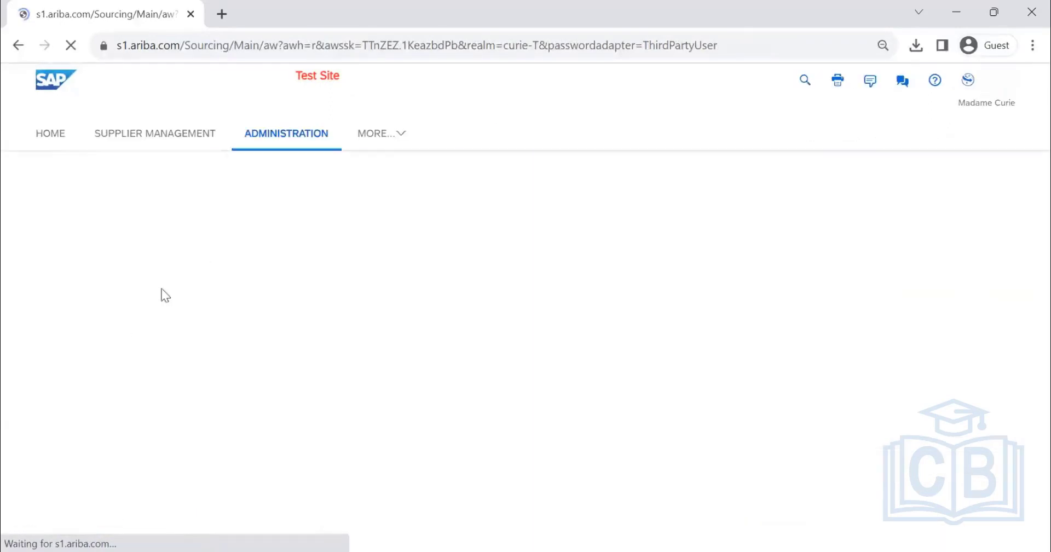
scroll(76, 331, down, 2)
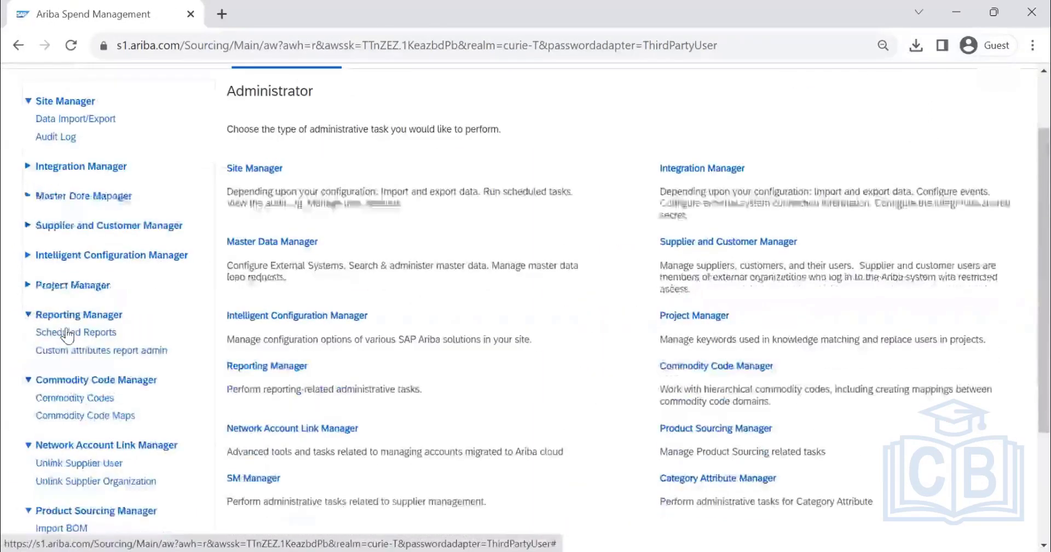
click(68, 333)
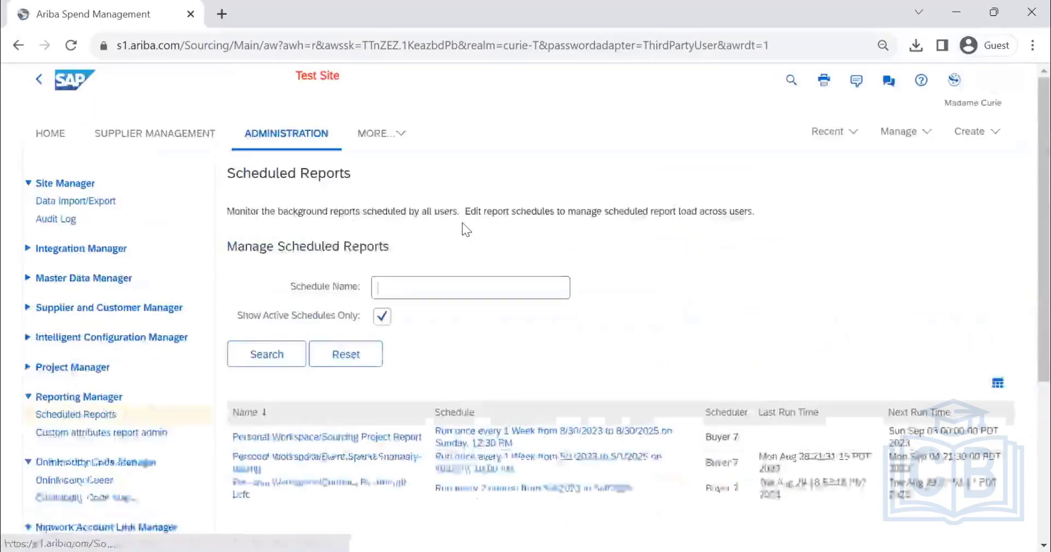
scroll(457, 263, down, 3)
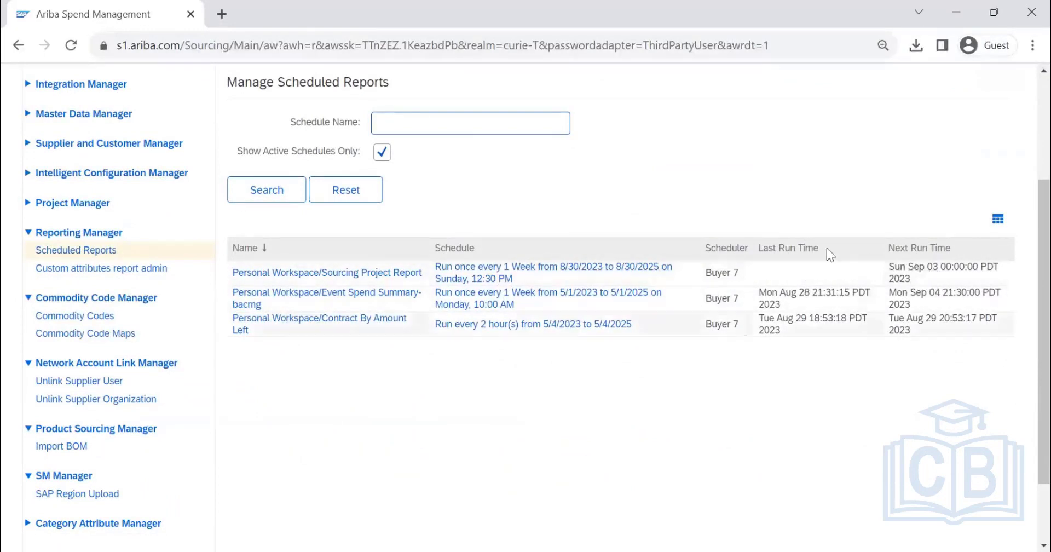
Step: Check the column display, grouping and Excel export options offered for the scheduled reports list
click(999, 220)
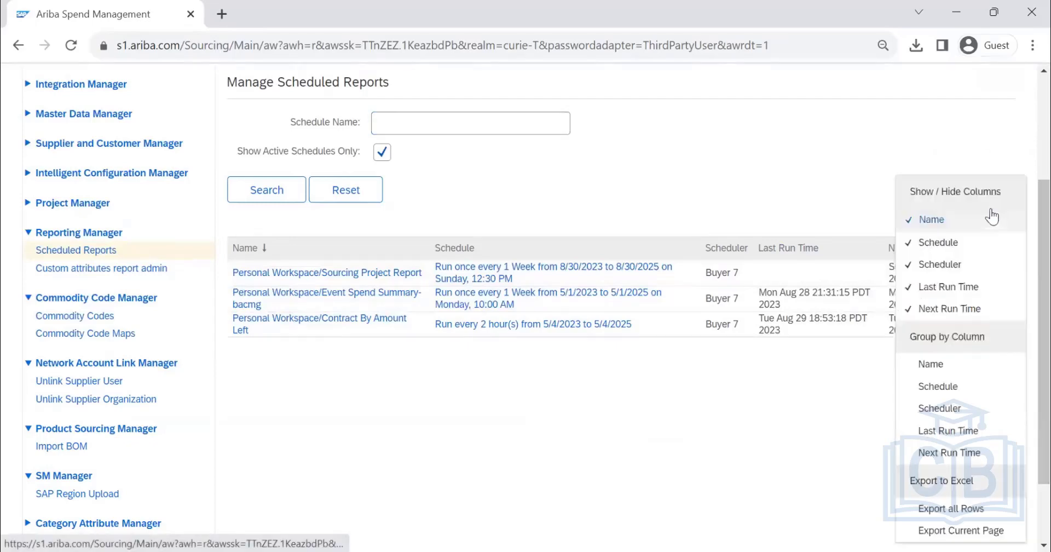
click(743, 157)
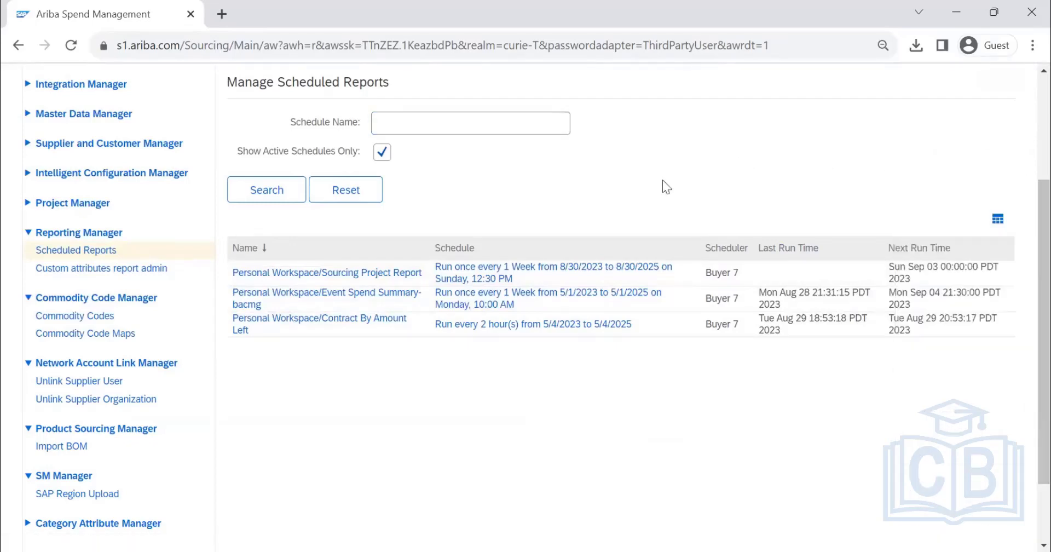
scroll(602, 219, up, 3)
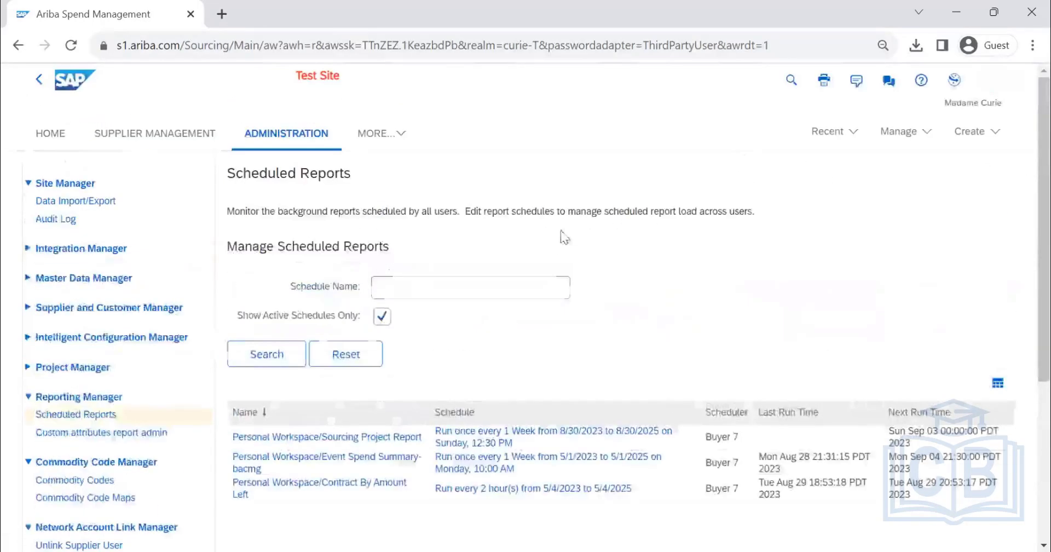
Step: Return to the home page and open the Event Level Summary report from the Personal Workspace
click(52, 137)
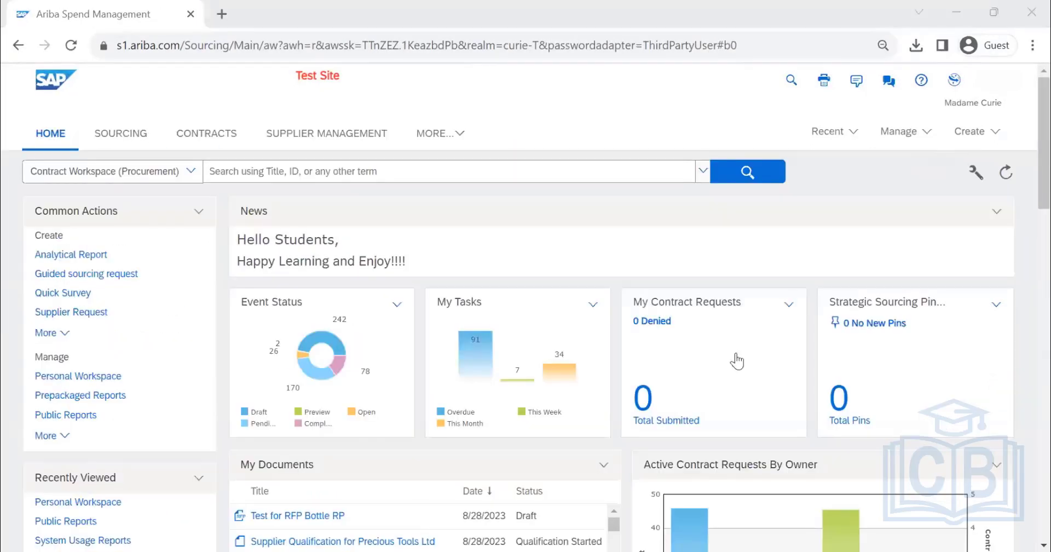
click(903, 131)
click(734, 306)
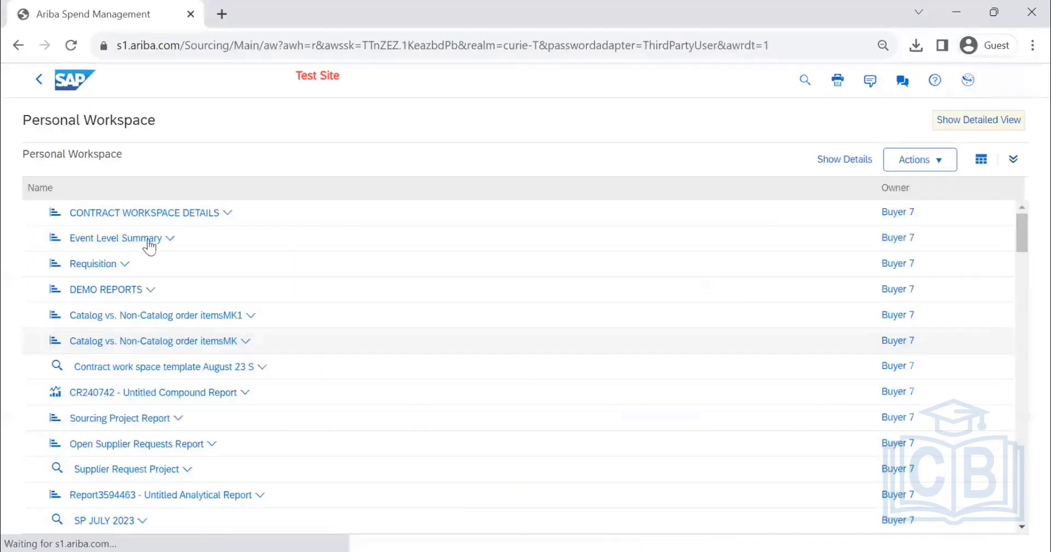
click(149, 237)
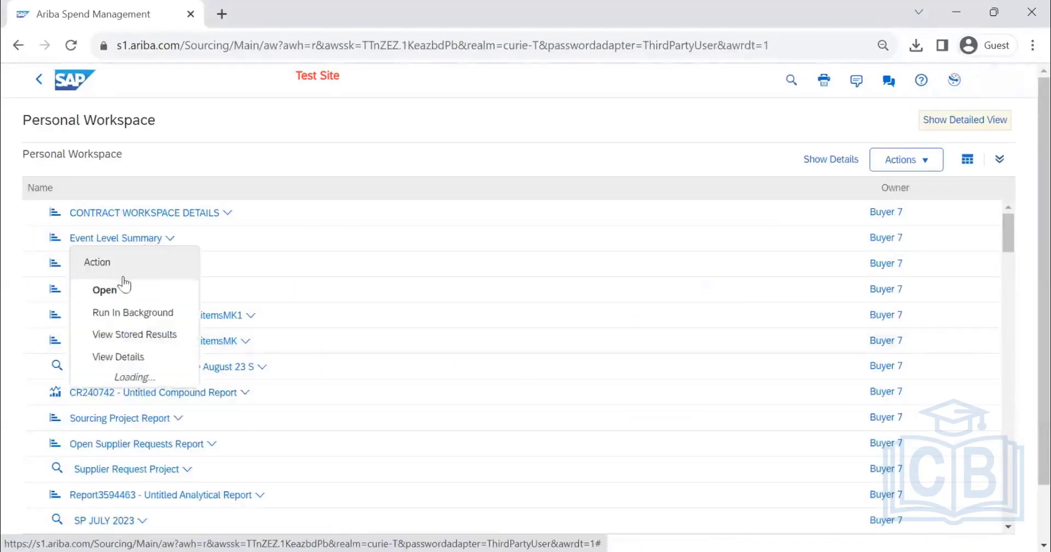
click(128, 249)
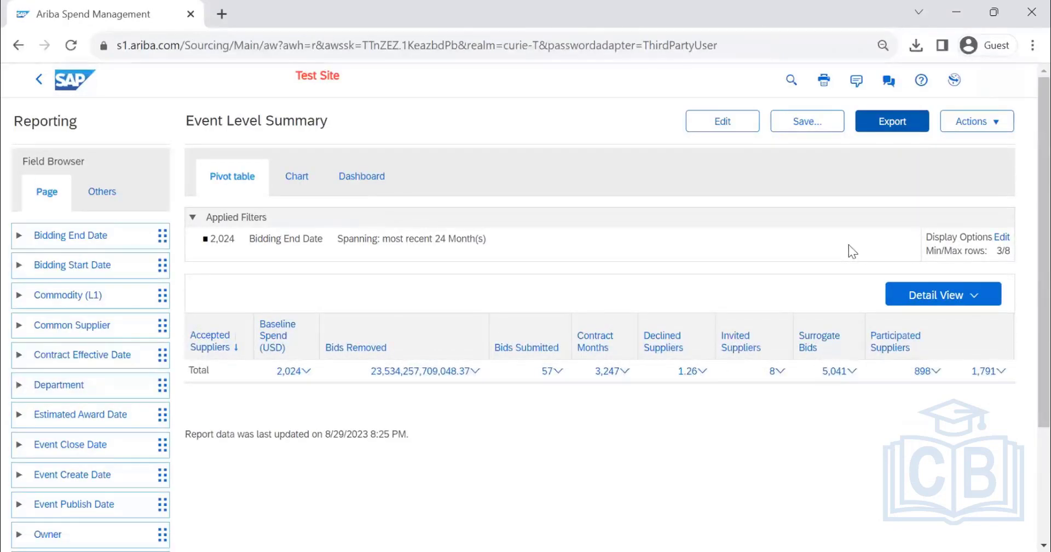
Step: Export the Event Level Summary report to Excel and save the workbook in Downloads under the suggested file name
click(974, 121)
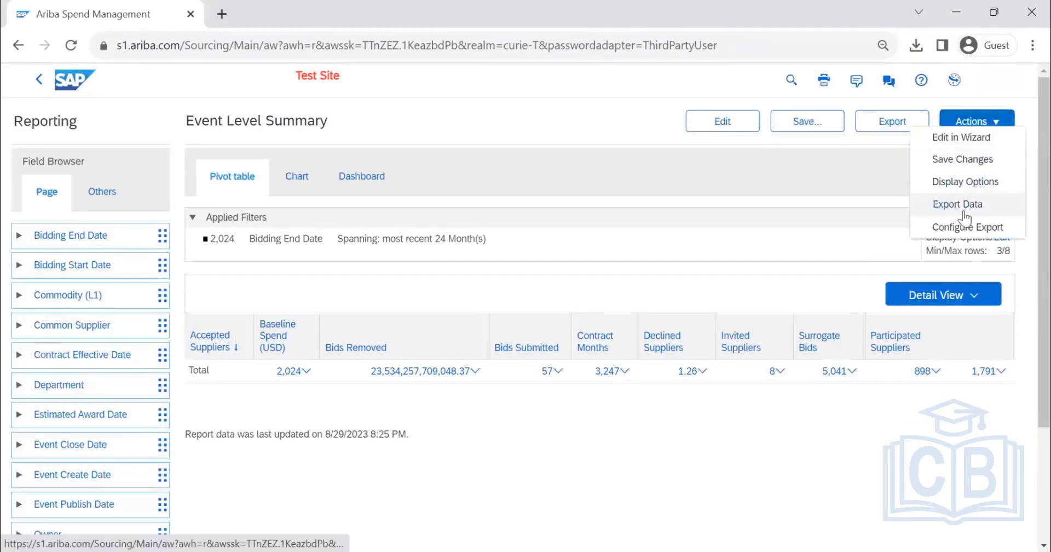
click(822, 173)
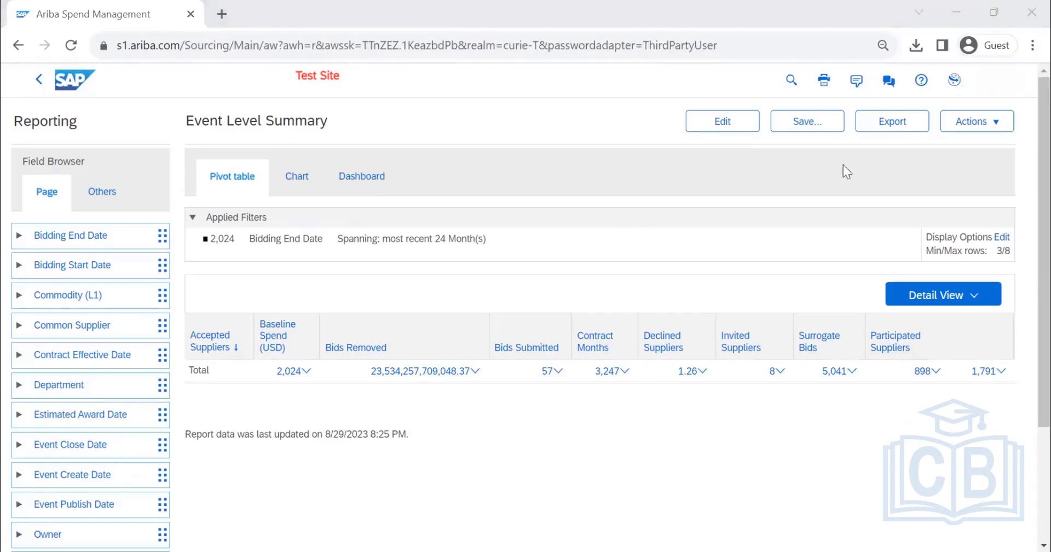
click(967, 121)
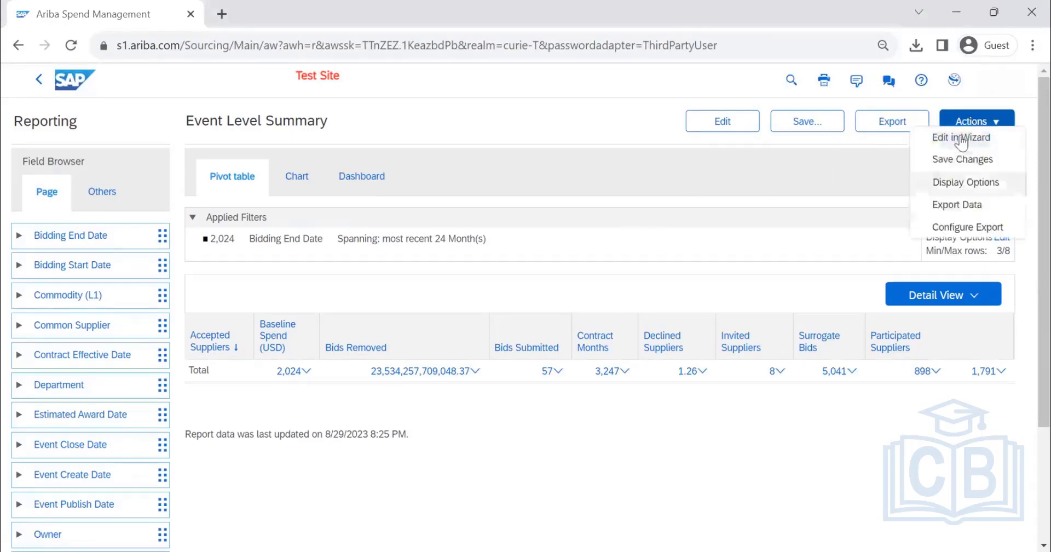
click(889, 121)
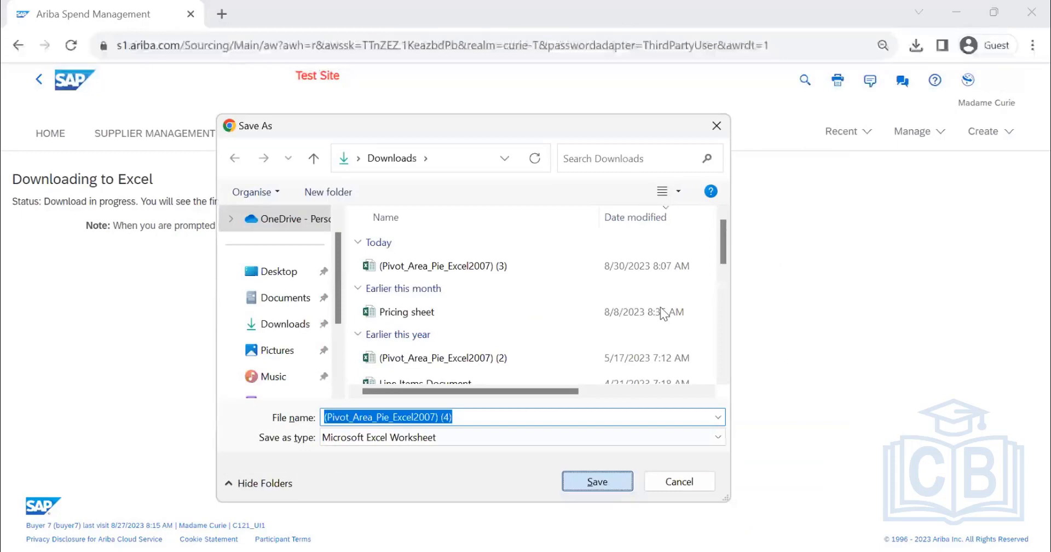
key(Return)
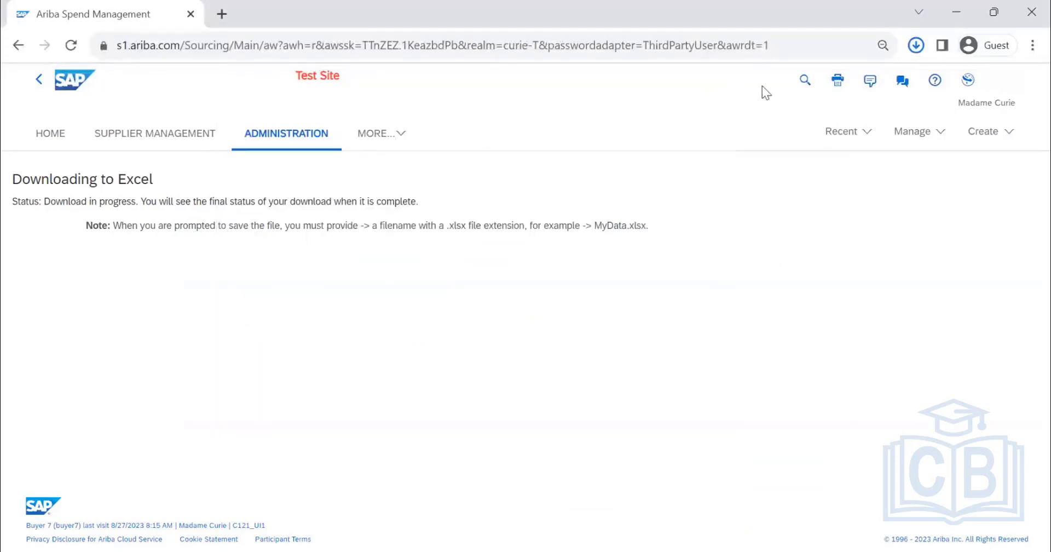
Step: Open the downloaded (Pivot_Area_Pie_Excel2007) (4) workbook in Excel, enable editing, and close the export results in Ariba
mouse_move(788, 131)
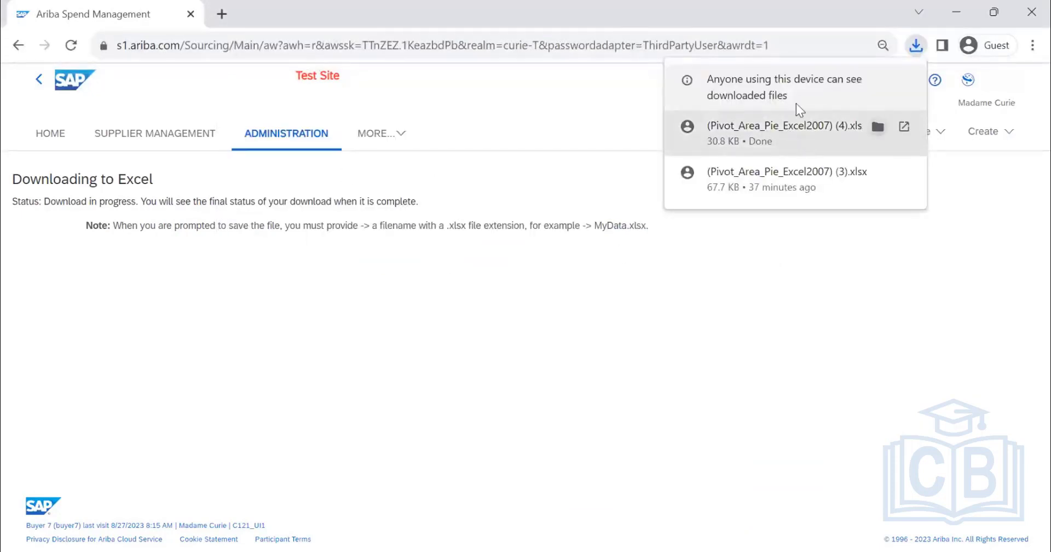
click(878, 128)
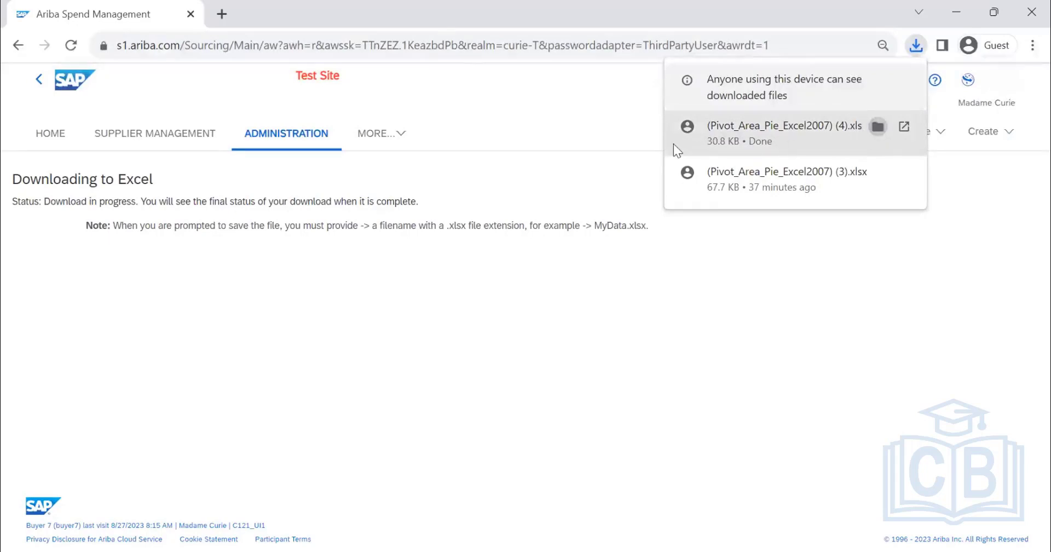
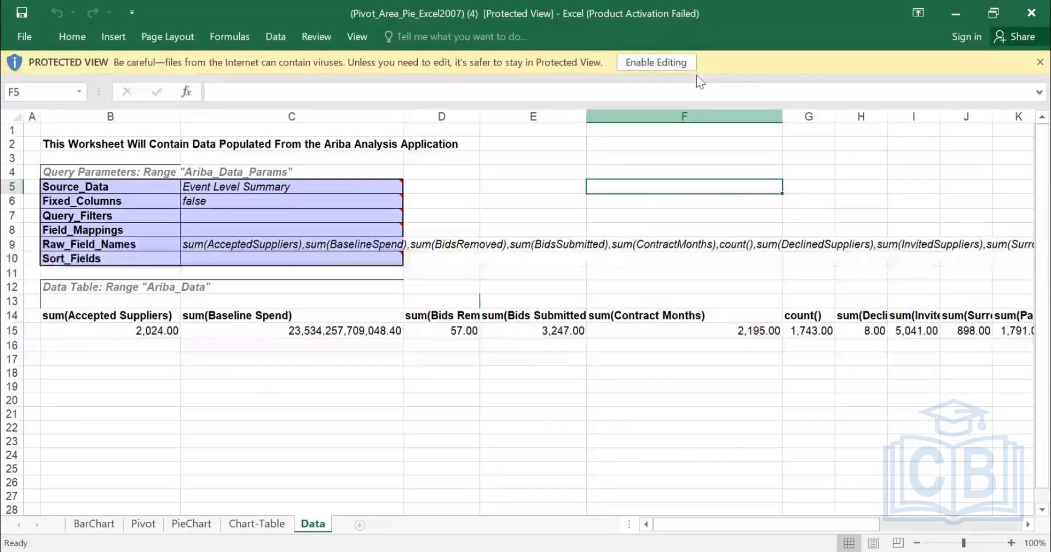
click(652, 71)
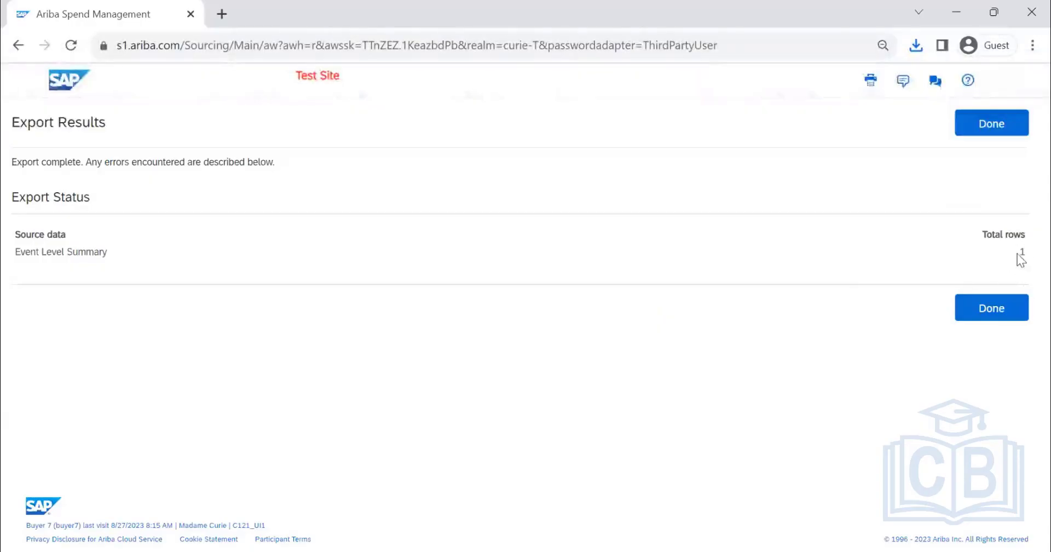
click(987, 317)
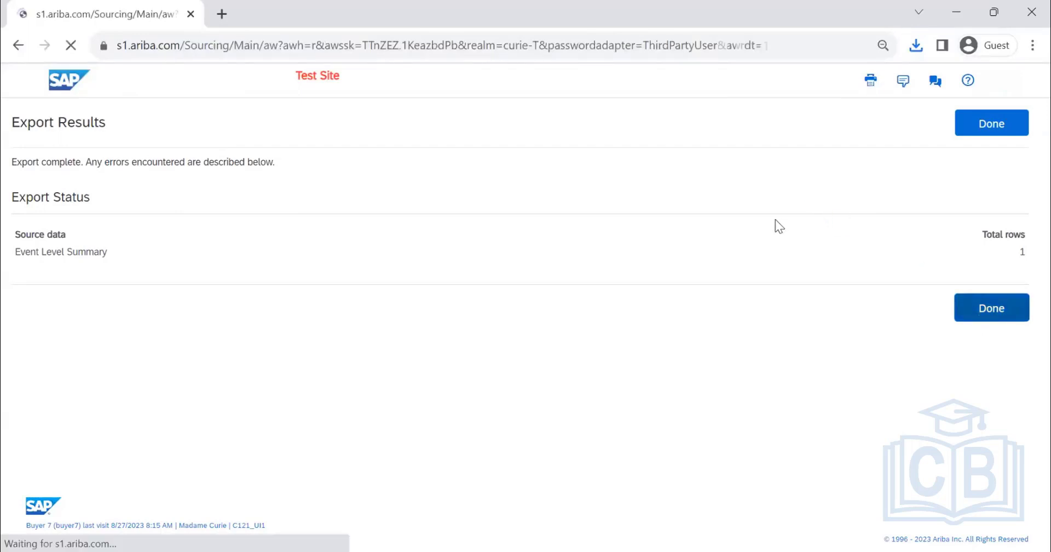
Step: Drill the report's accepted suppliers total down by Event Close Date year, and break 2023 down by quarter
click(936, 299)
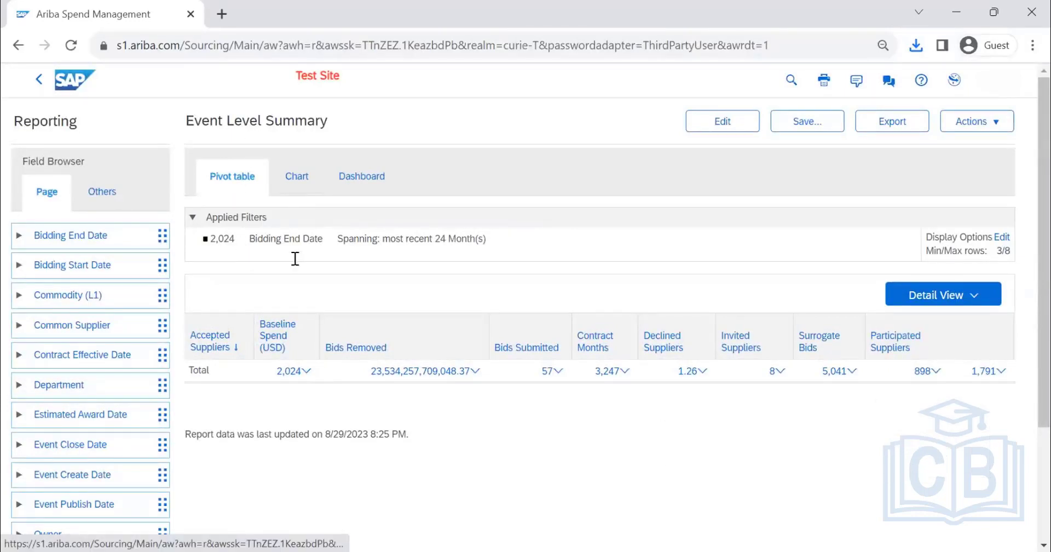
click(306, 371)
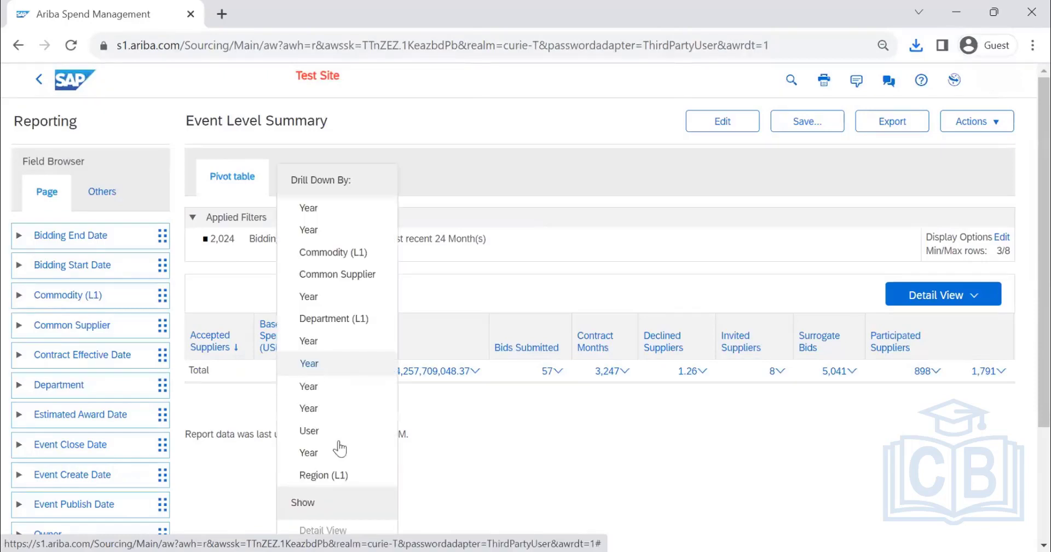
click(338, 365)
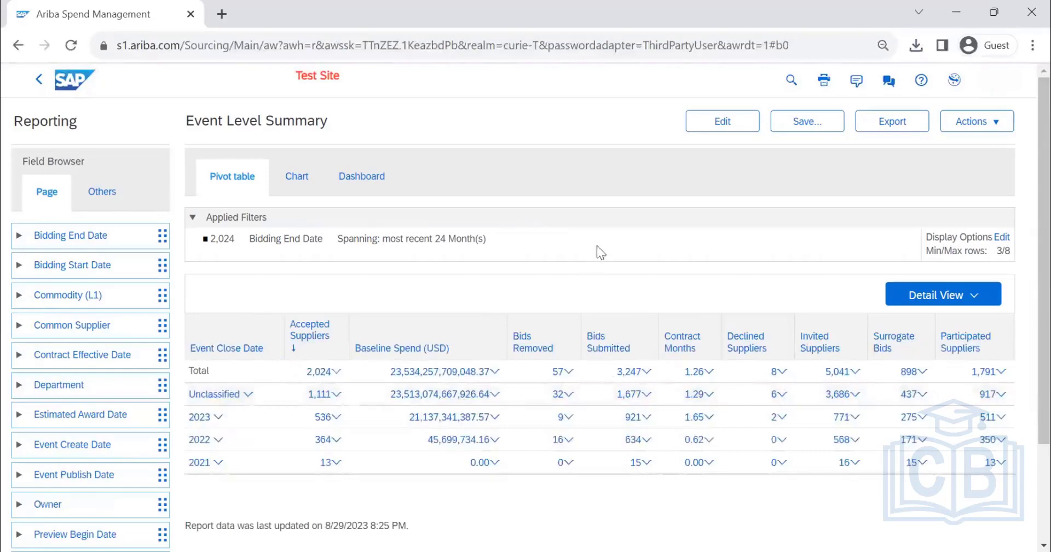
scroll(611, 255, down, 2)
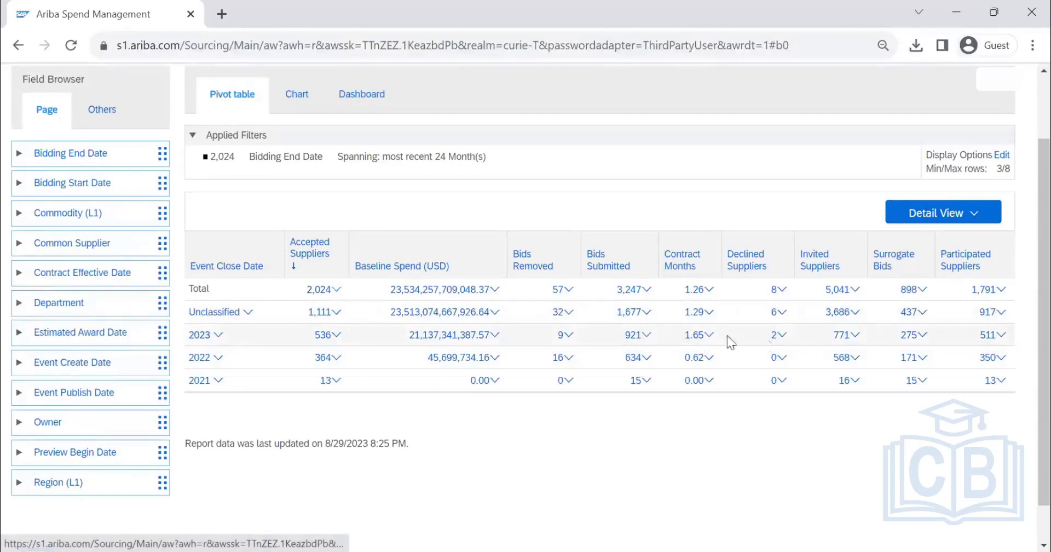
click(217, 335)
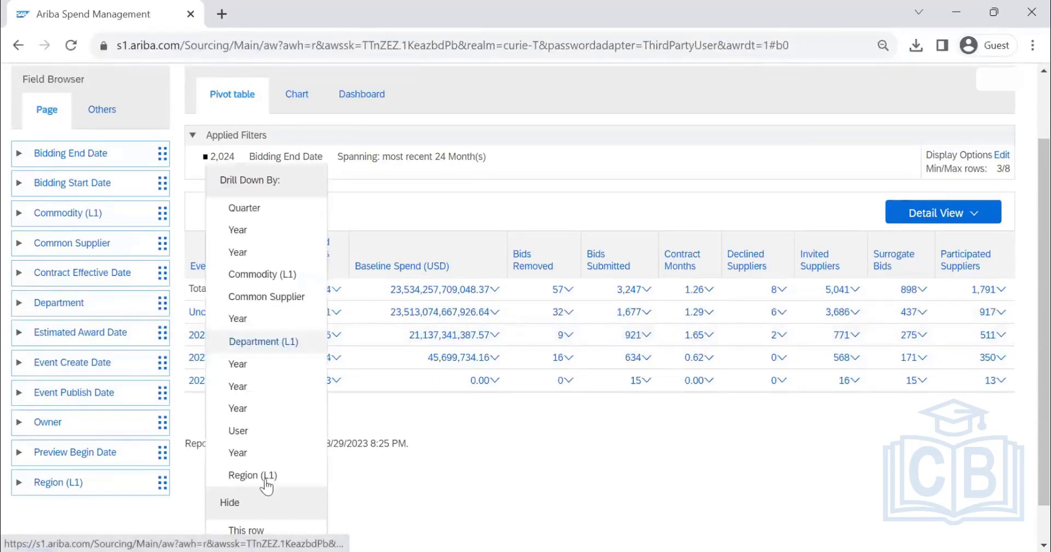
click(251, 208)
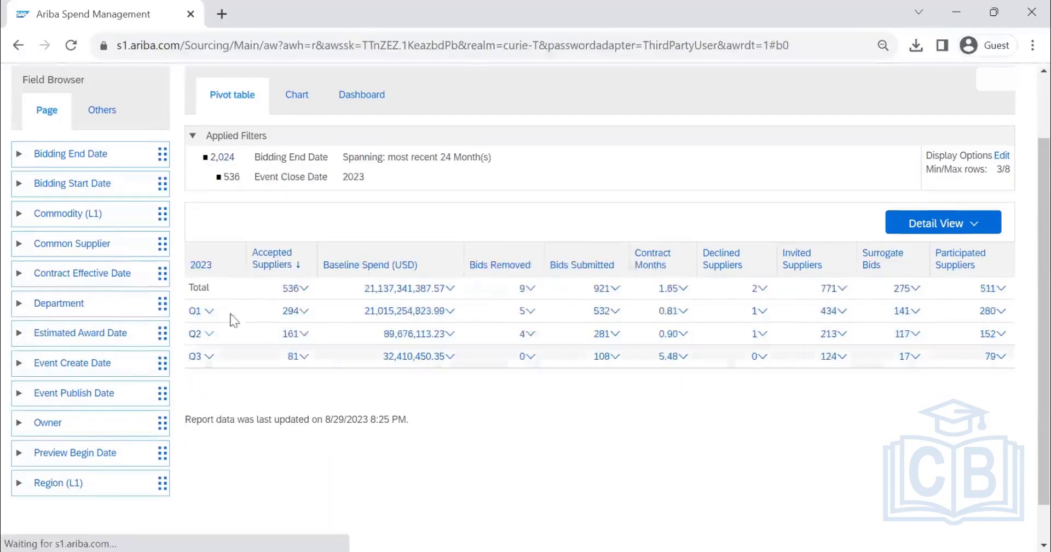
Step: Export the quarterly 2023 Event Level Summary data to Excel, save it in Downloads under the suggested name, and close the export results
scroll(896, 281, up, 3)
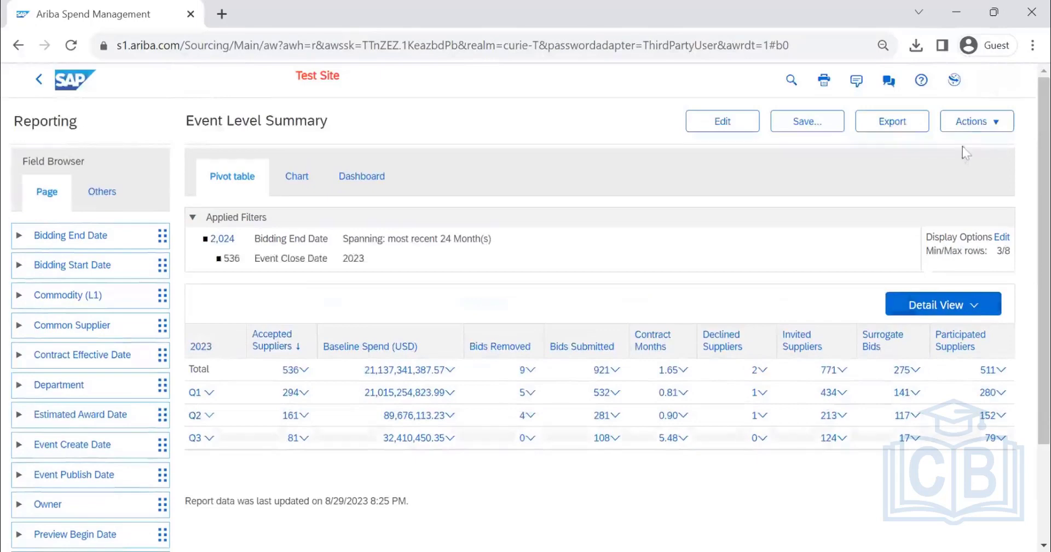
click(965, 121)
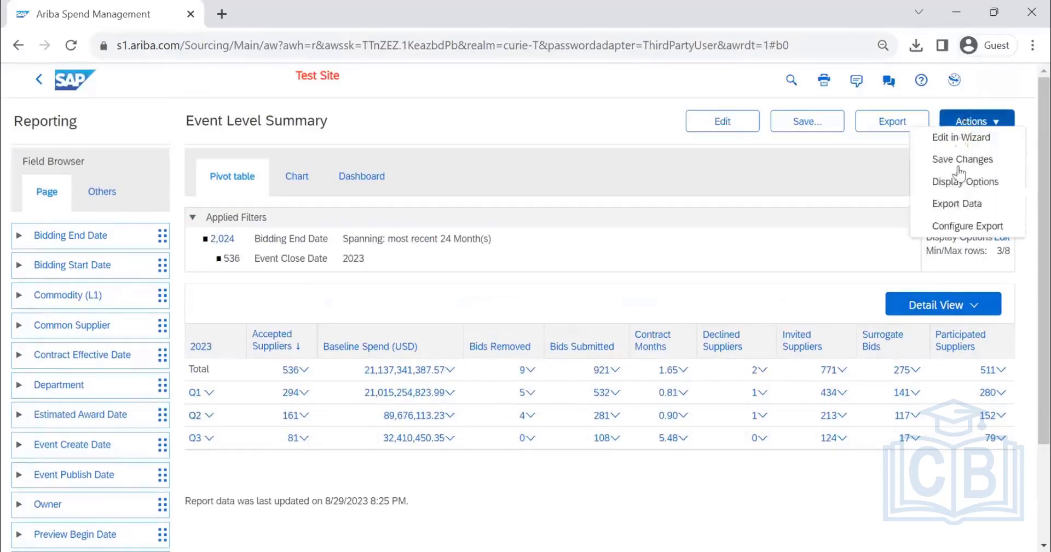
click(958, 205)
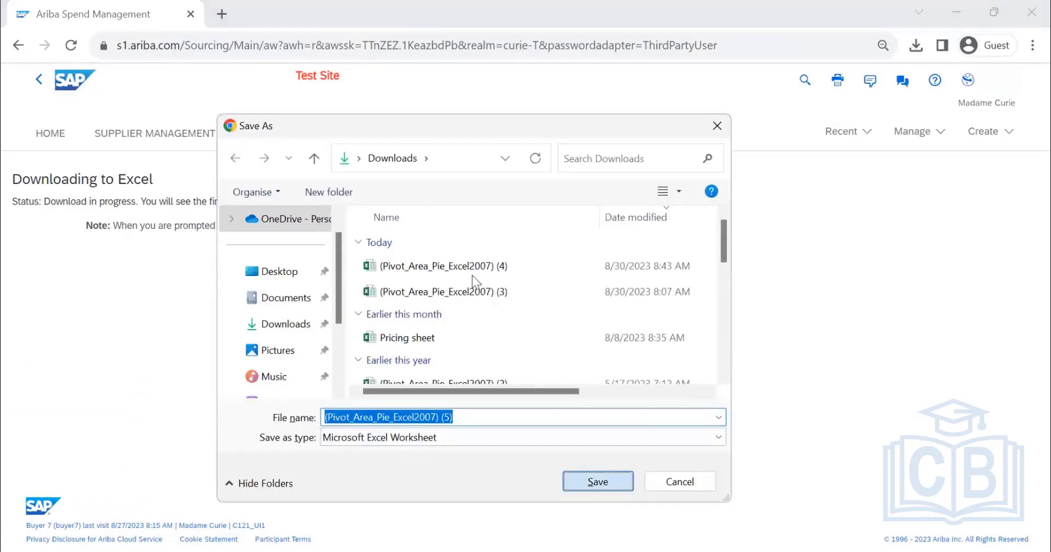
key(Return)
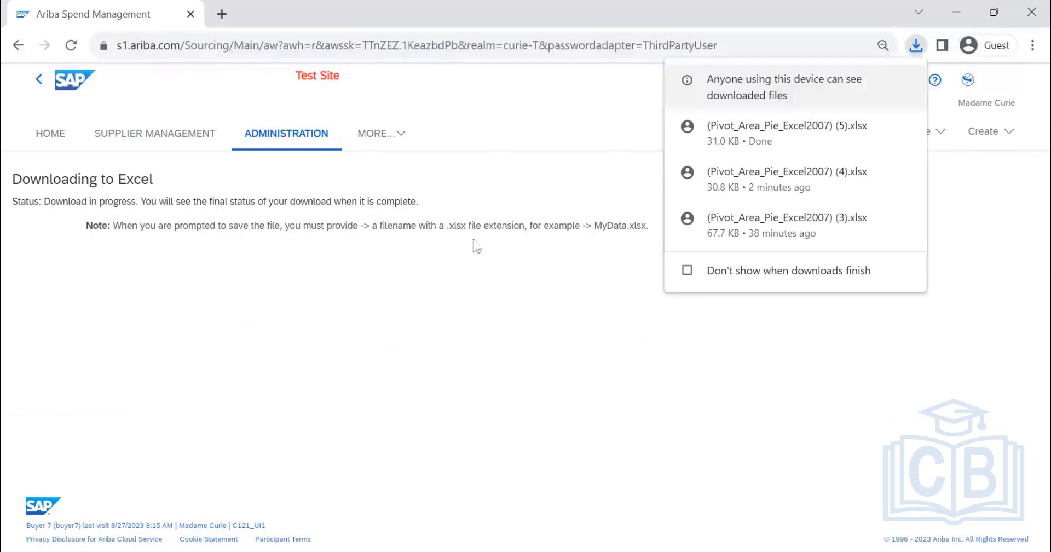
drag(596, 225, 645, 225)
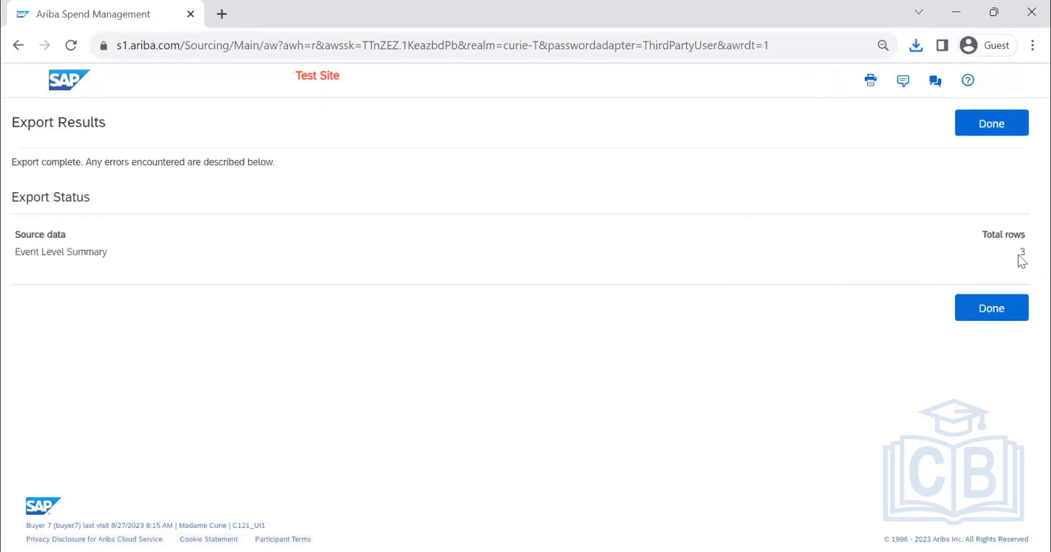
click(999, 307)
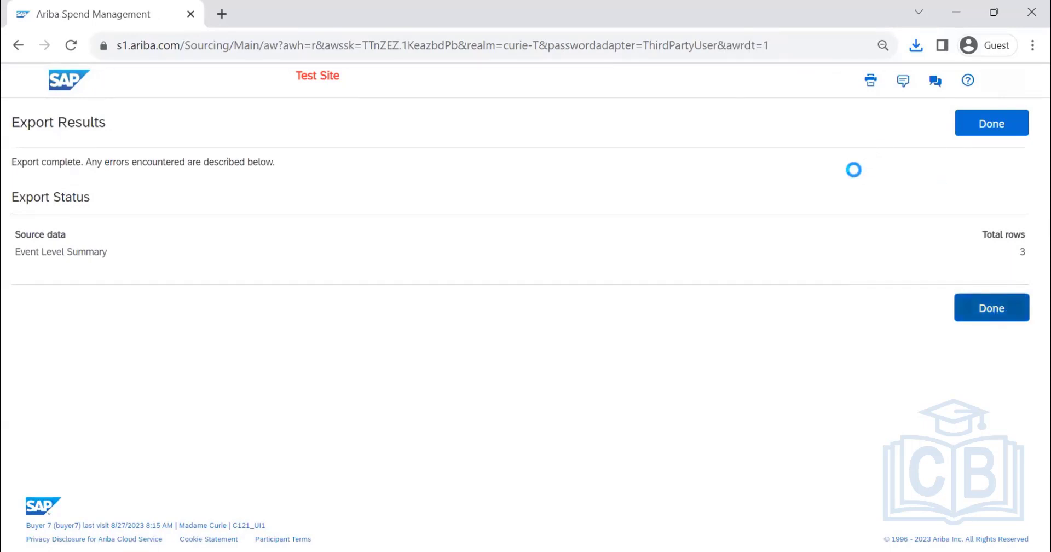
Step: Try to export the quarterly 2023 data to Excel again, dismiss the file save, and close the export results
click(964, 123)
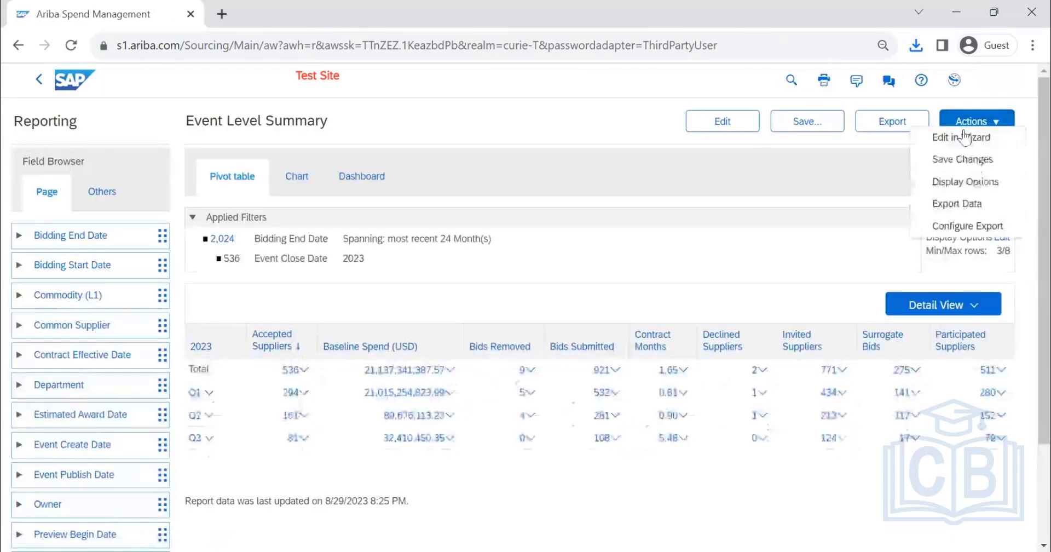
click(979, 203)
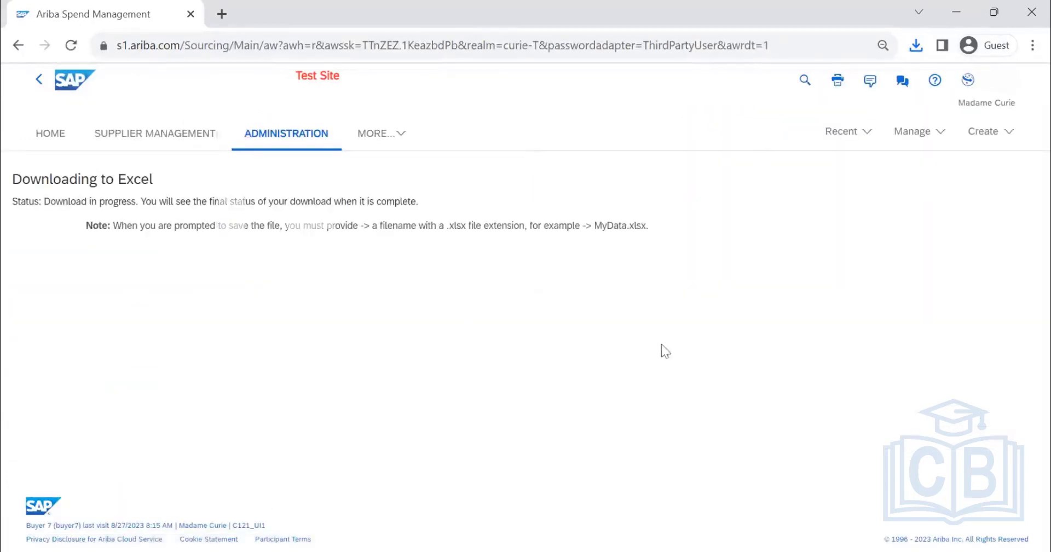
key(Escape)
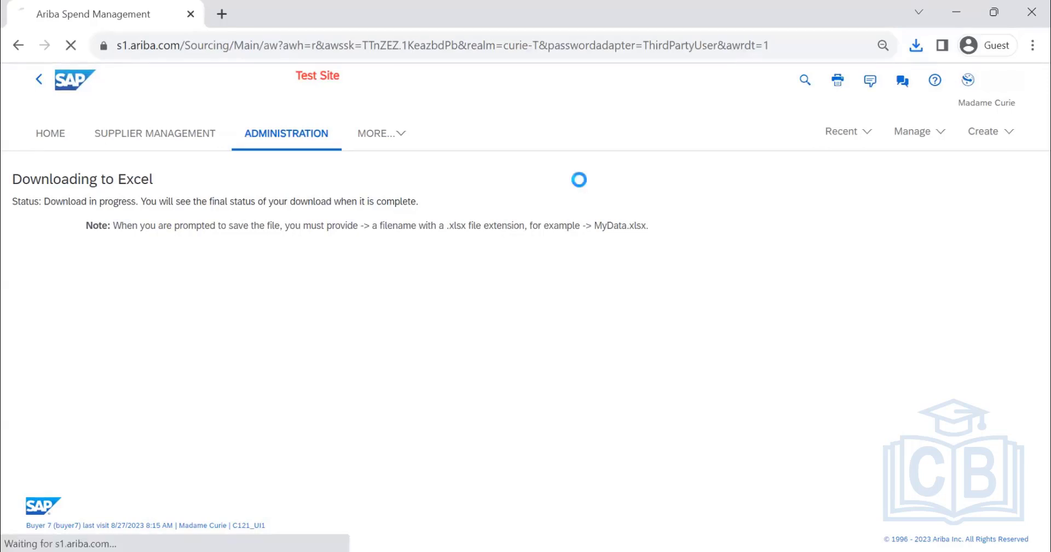
click(987, 321)
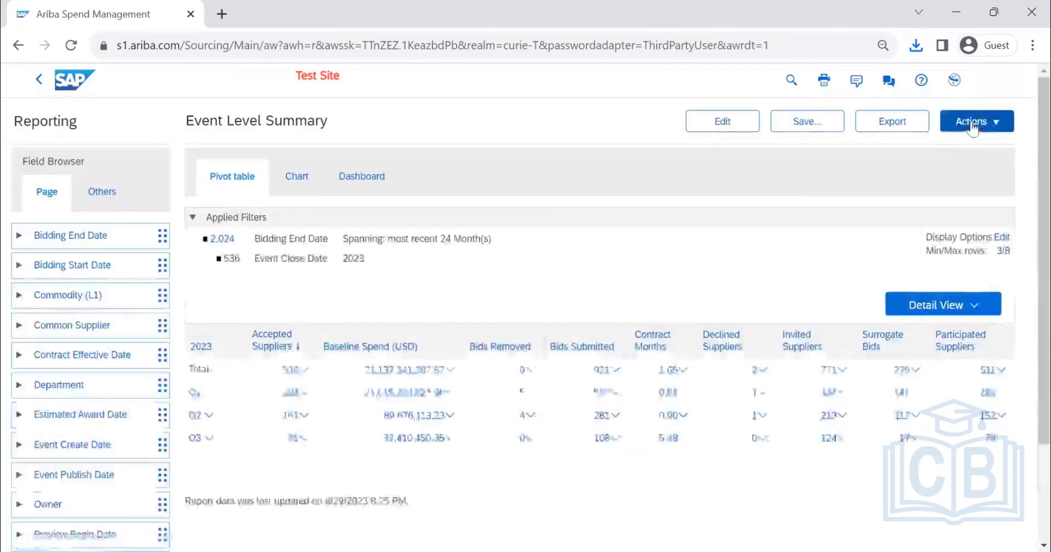
Step: Configure the export as comma-separated value (CSV) format with the current pivot table contents, run it, and close the export results
click(972, 121)
click(970, 227)
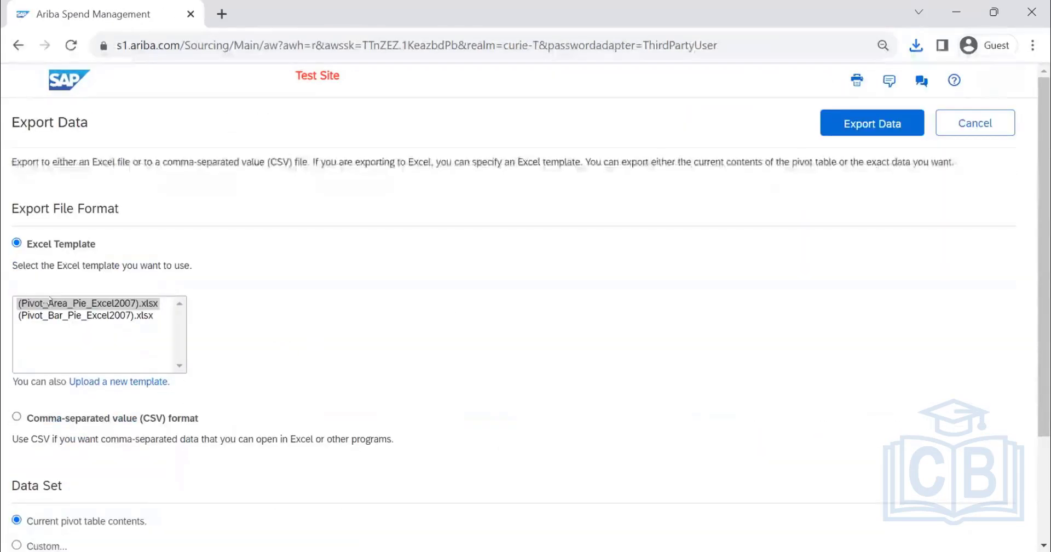
scroll(26, 299, down, 3)
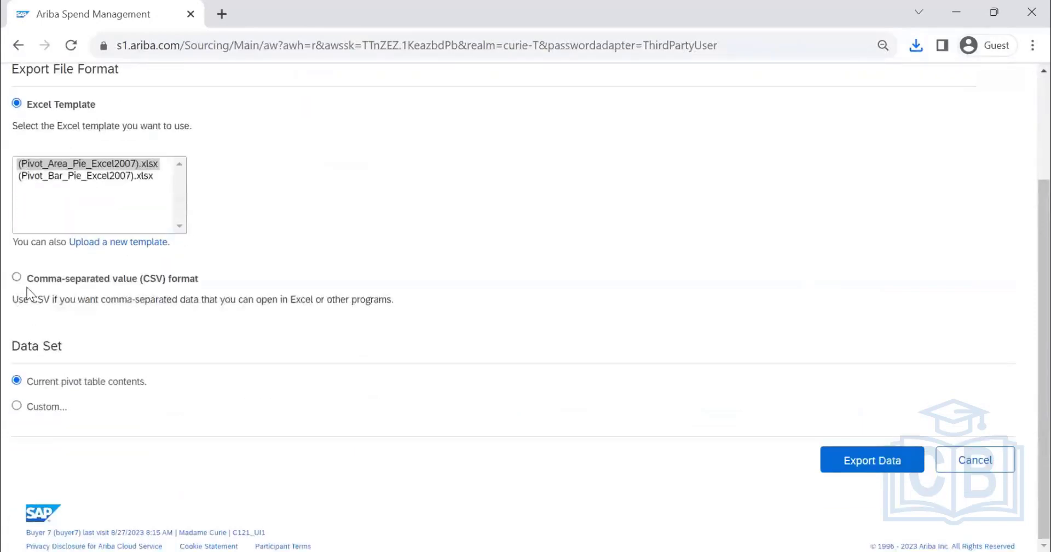
click(17, 277)
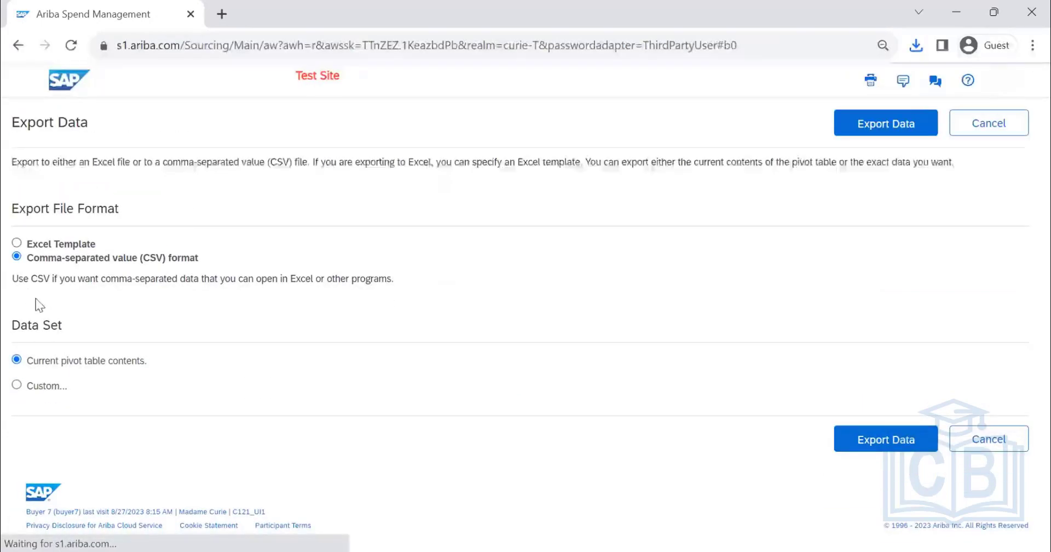
click(911, 129)
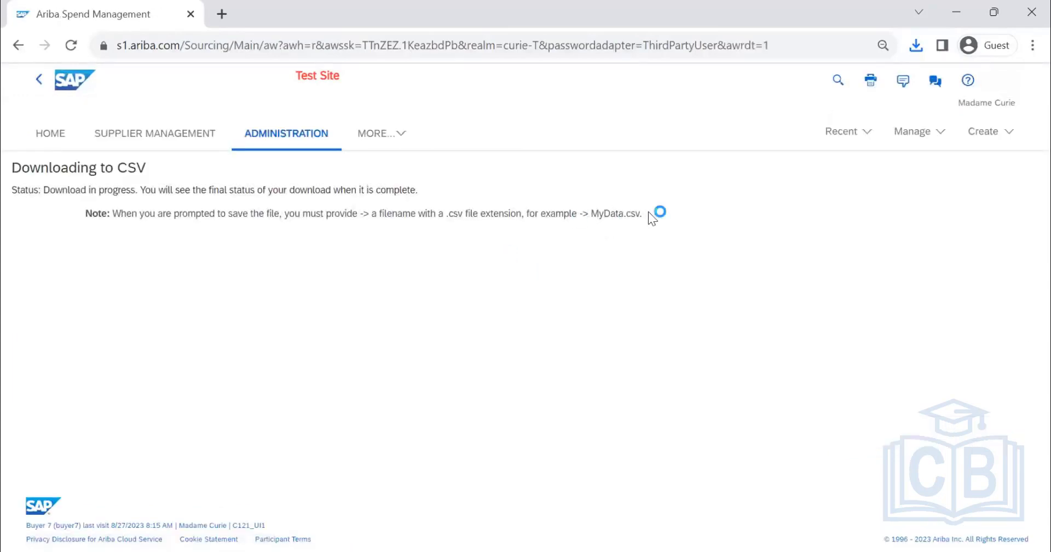
click(608, 481)
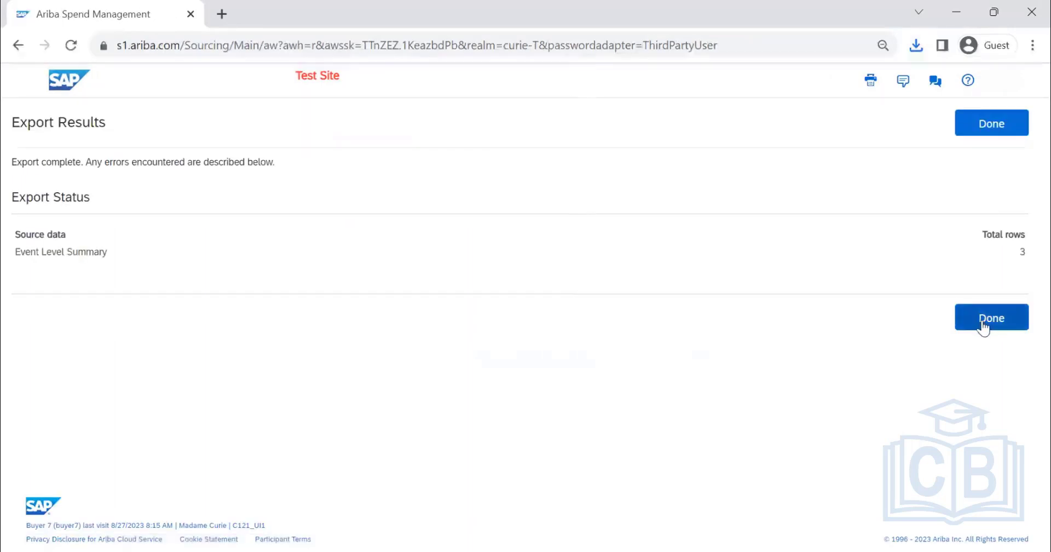
click(983, 323)
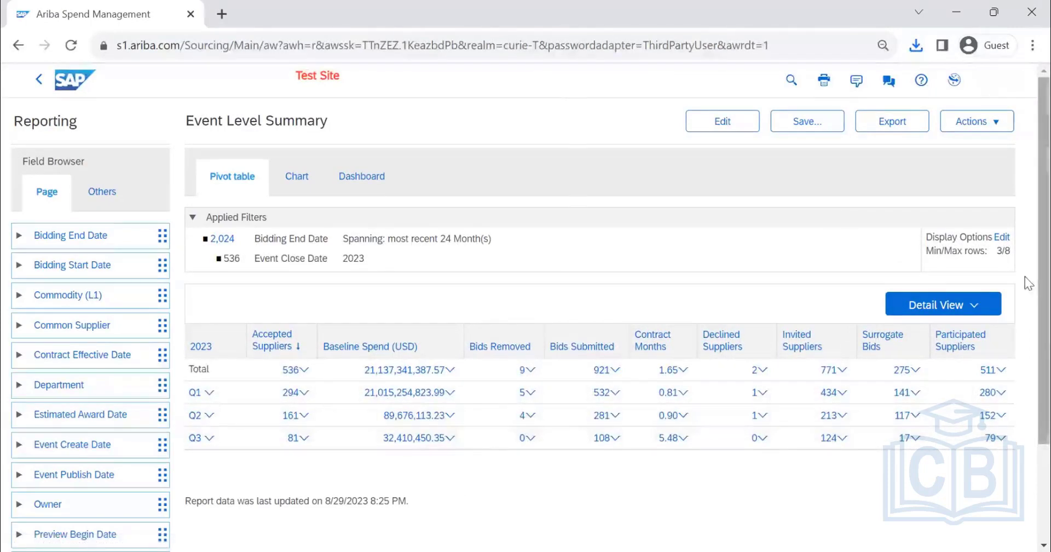
Step: In the report's display options, set the maximum number of rows to show to All
click(1003, 238)
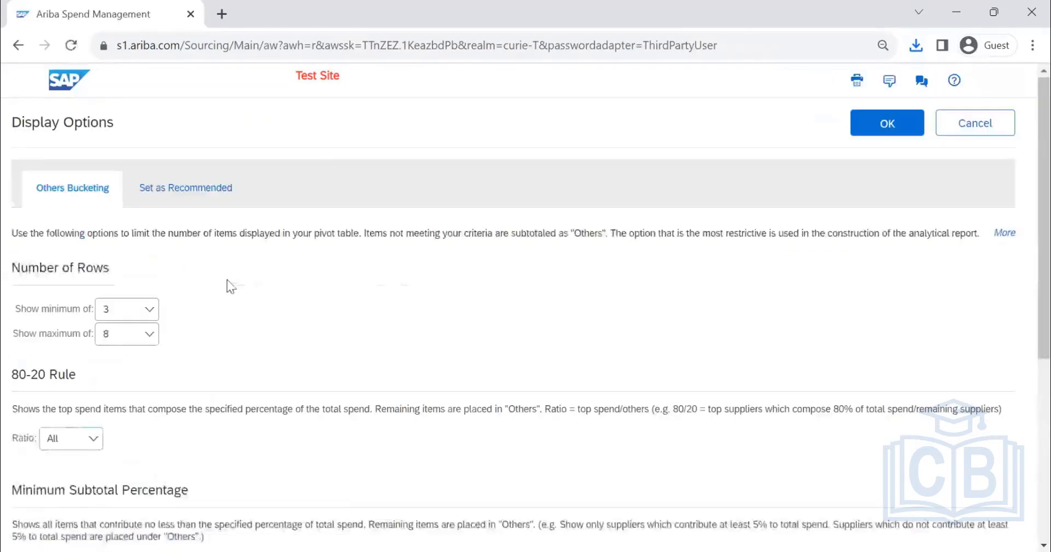
scroll(35, 189, down, 3)
scroll(125, 257, up, 2)
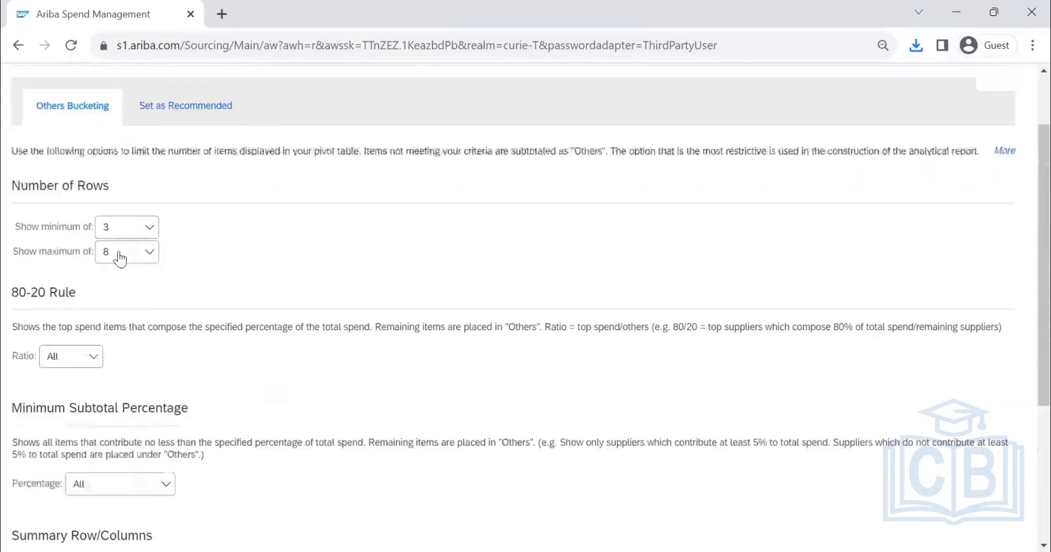
click(125, 253)
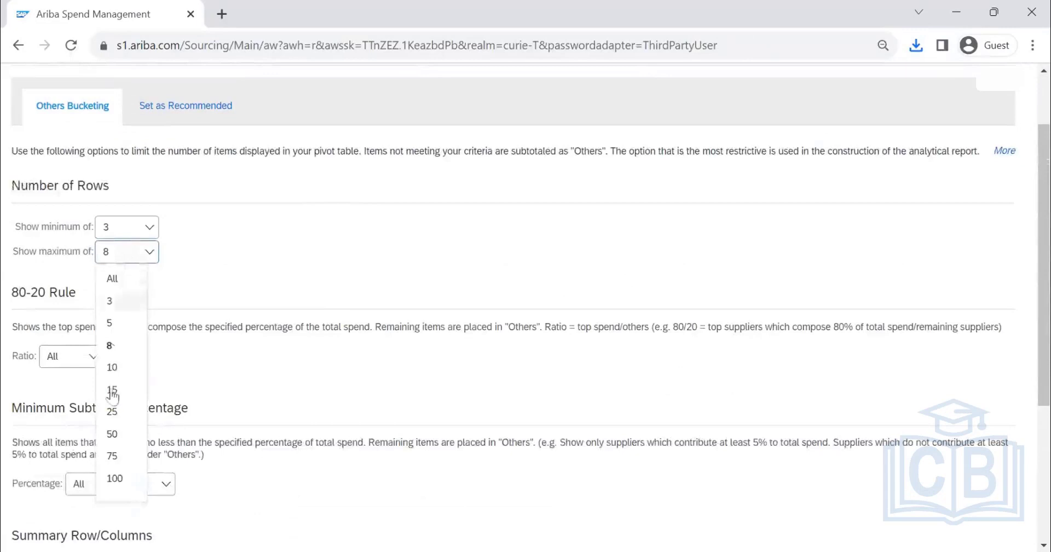
click(121, 479)
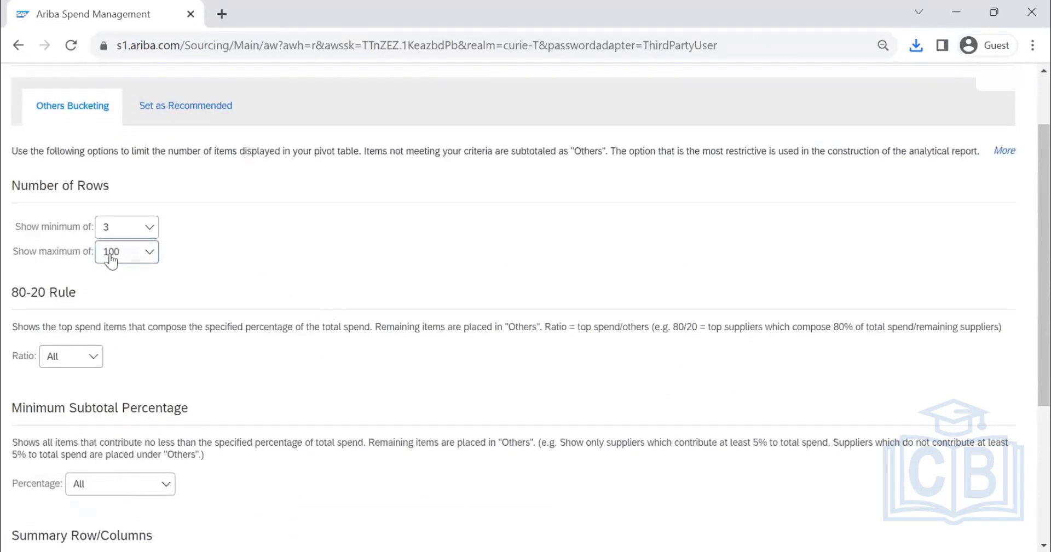
click(145, 257)
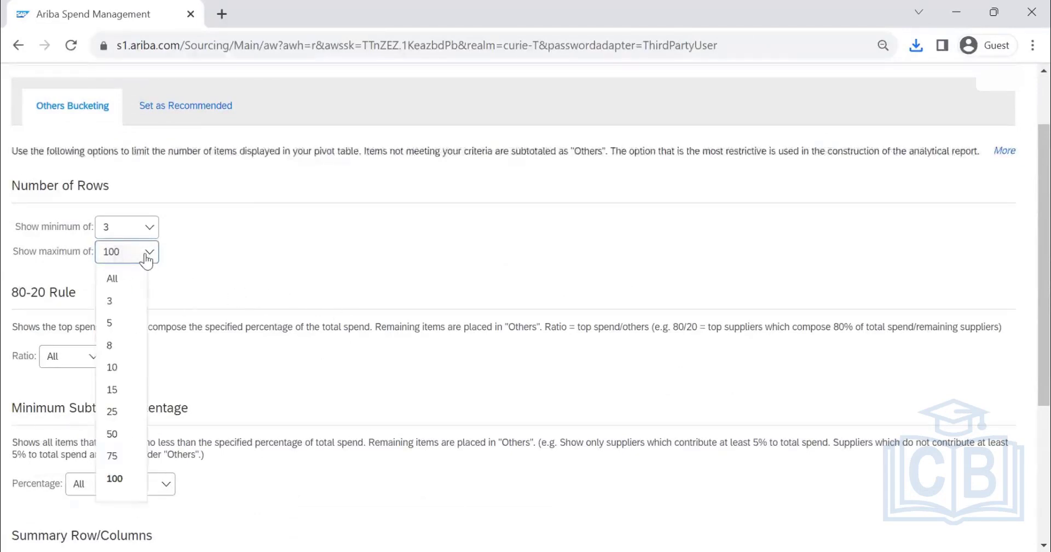
click(135, 280)
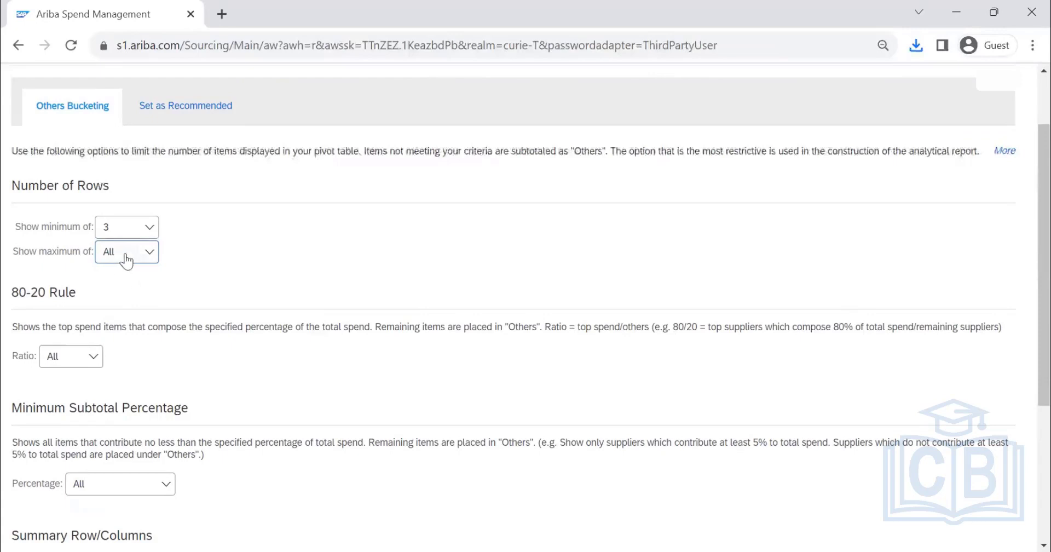
click(126, 261)
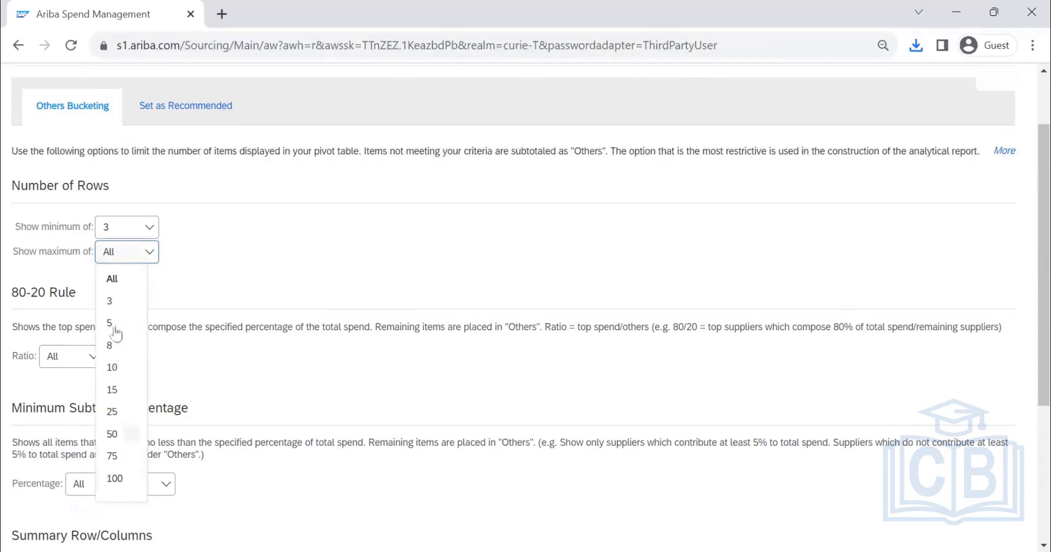
click(186, 253)
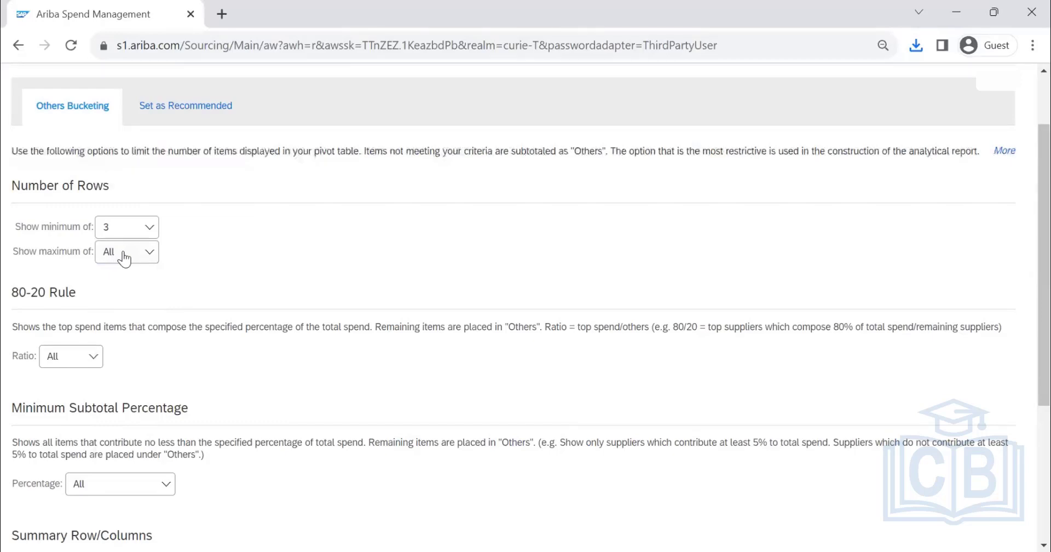
Step: Try the 80/20 ratio for the 80-20 Rule and set the ratio back to All
scroll(230, 304, down, 1)
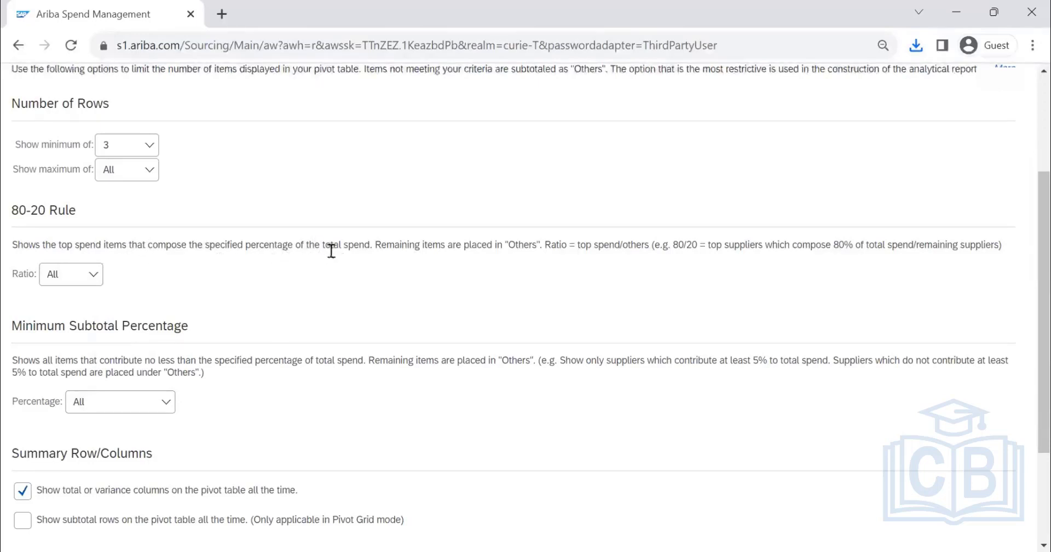
click(54, 276)
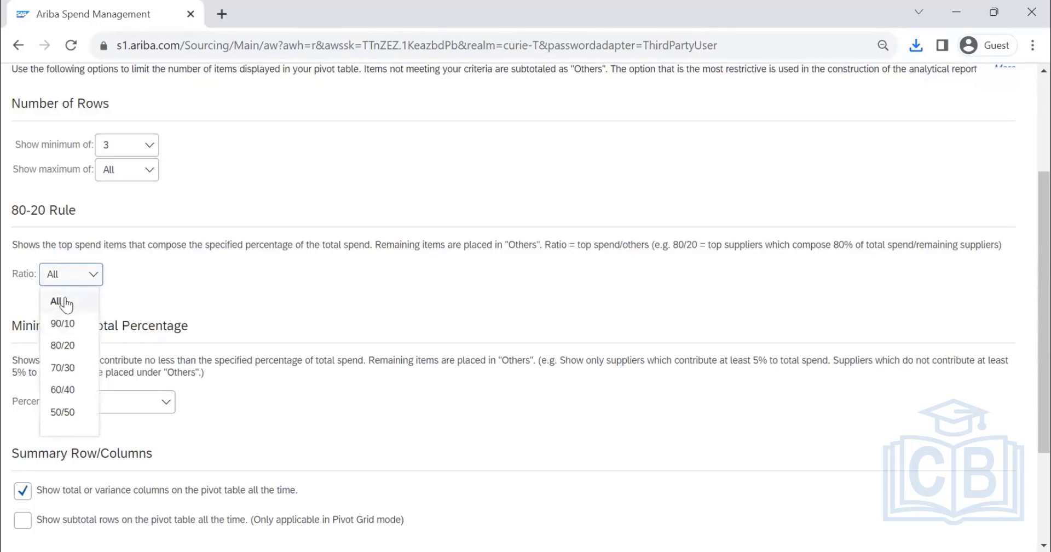
click(63, 345)
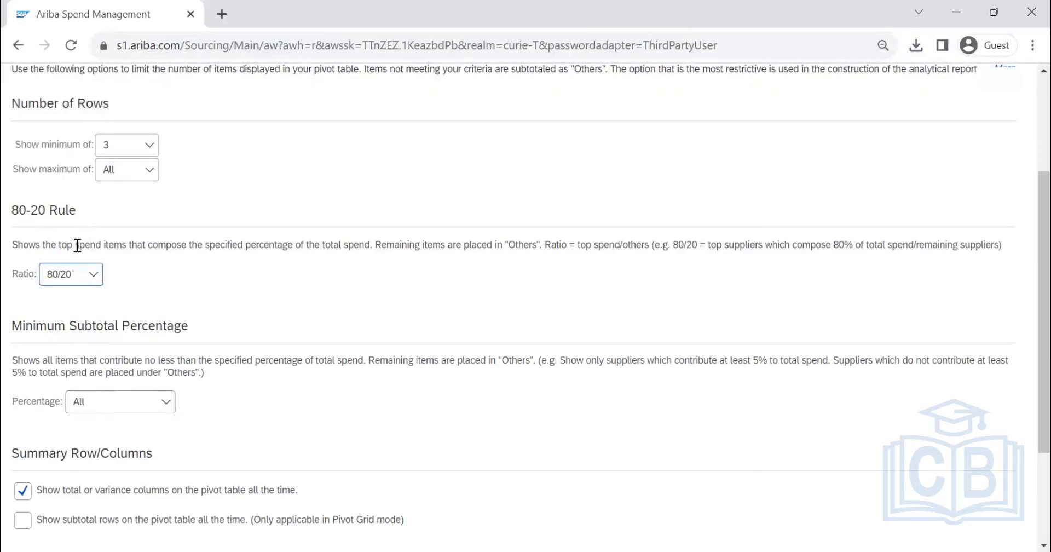
click(69, 276)
click(77, 300)
Step: Review the minimum subtotal percentage choices, turn off always showing total or variance columns, and apply the display options
scroll(90, 268, down, 3)
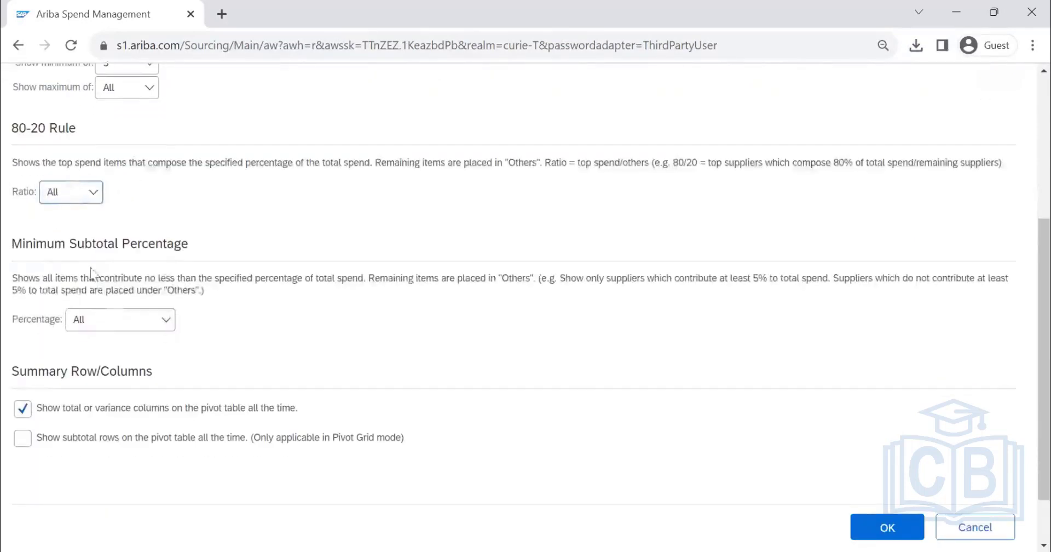
click(136, 323)
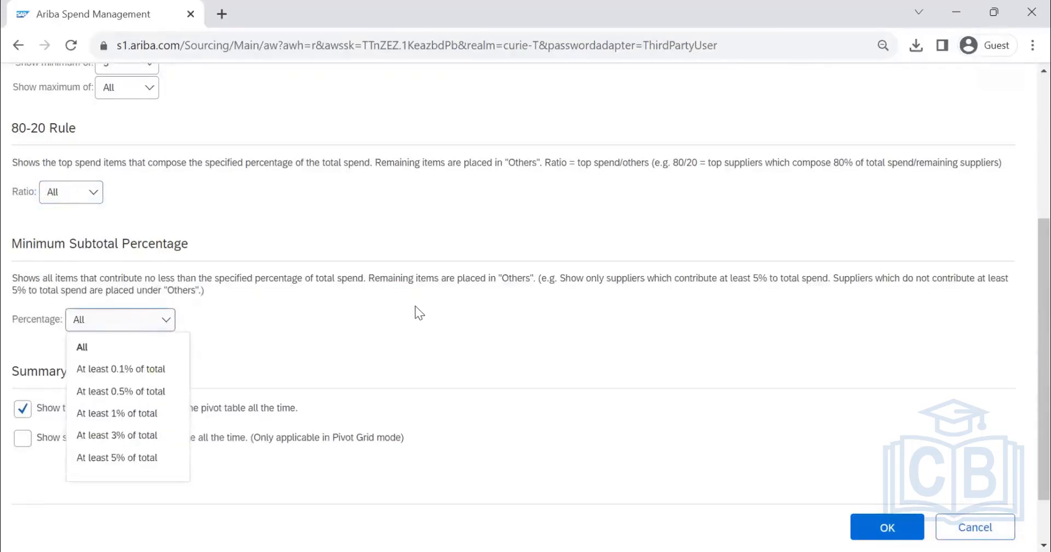
click(381, 300)
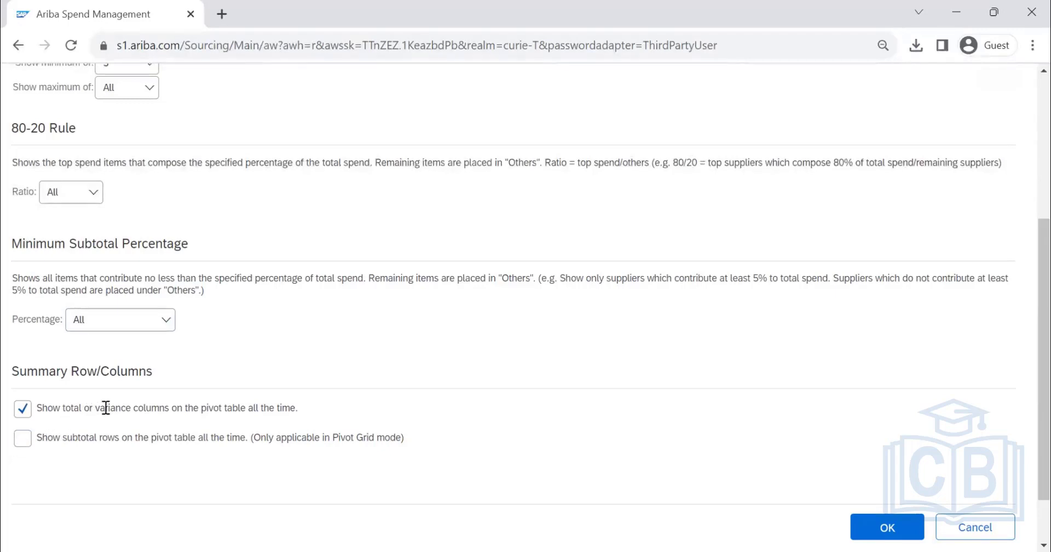
click(23, 408)
click(889, 526)
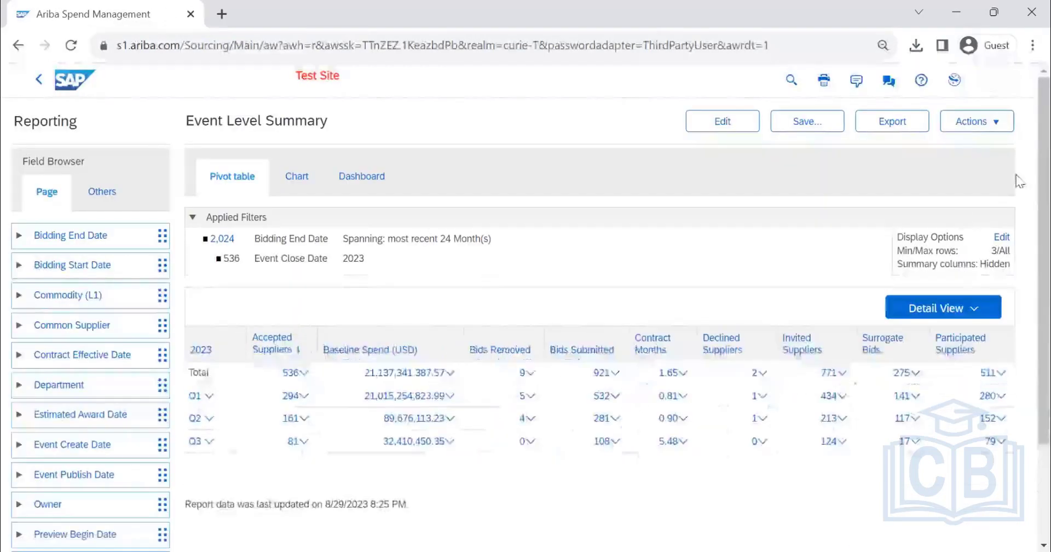
Step: Reopen the report's display options to check them and leave without making changes
click(970, 122)
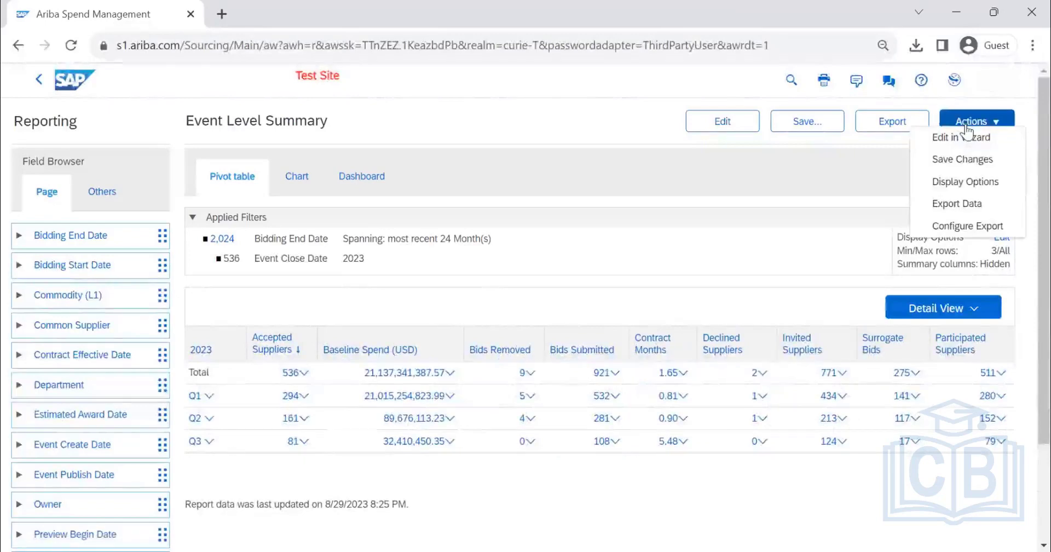
click(979, 186)
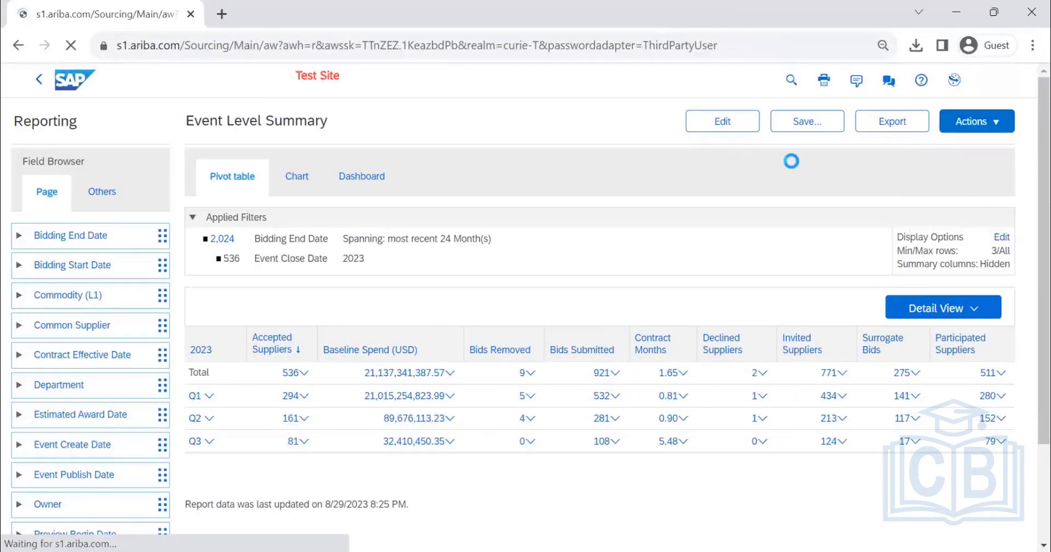
scroll(235, 328, down, 5)
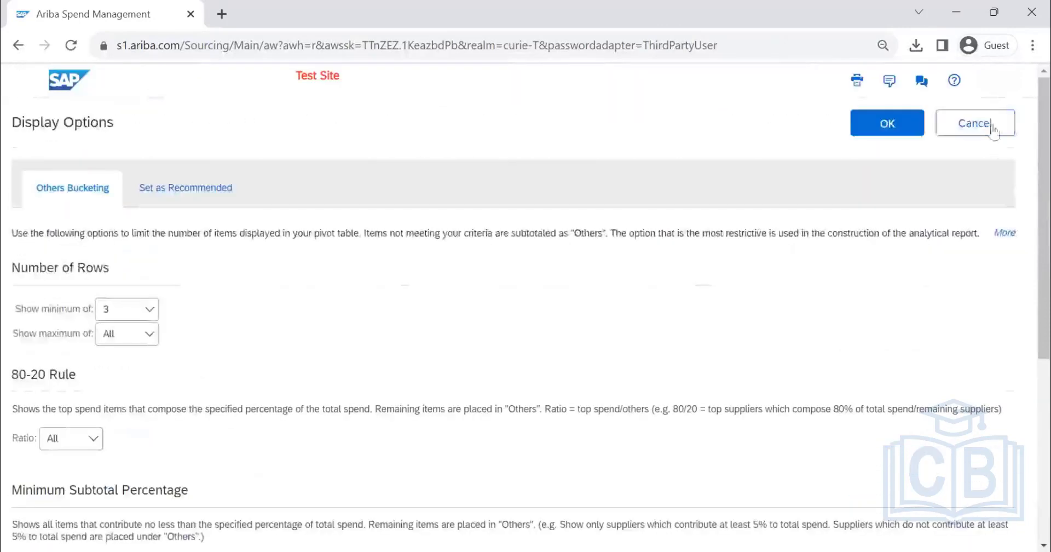
click(964, 123)
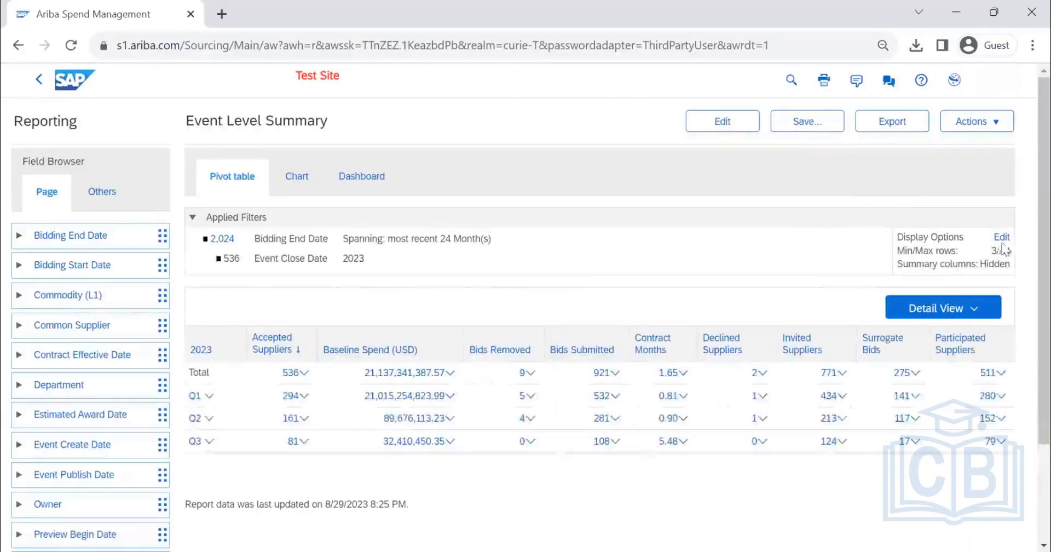
Step: Save the changes made to the Event Level Summary report
click(979, 125)
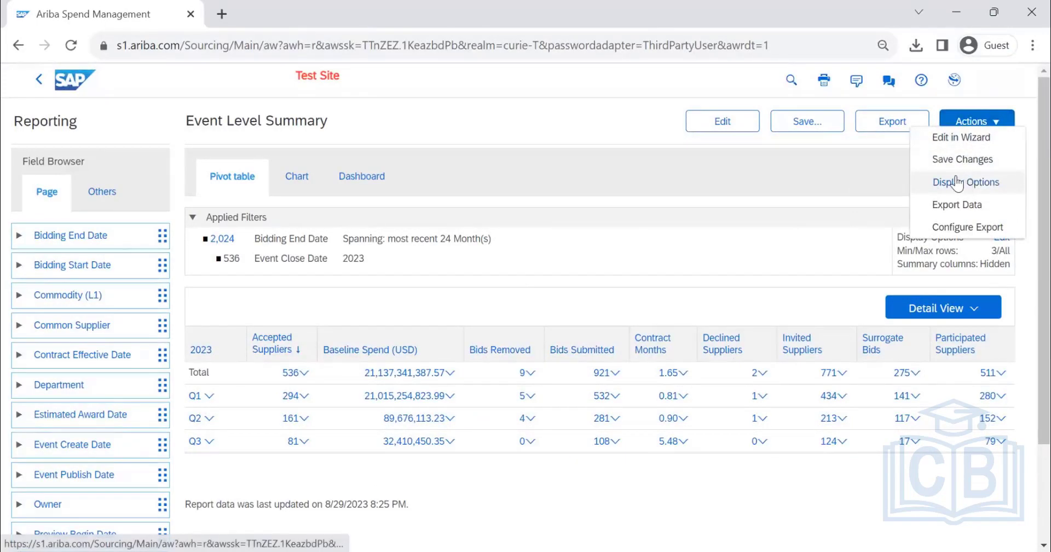
click(946, 159)
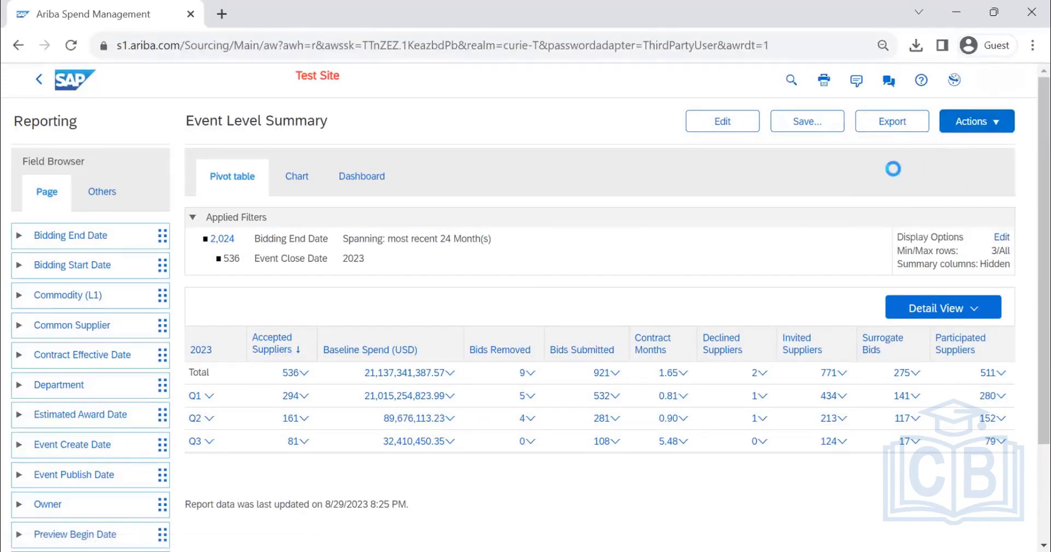
click(897, 126)
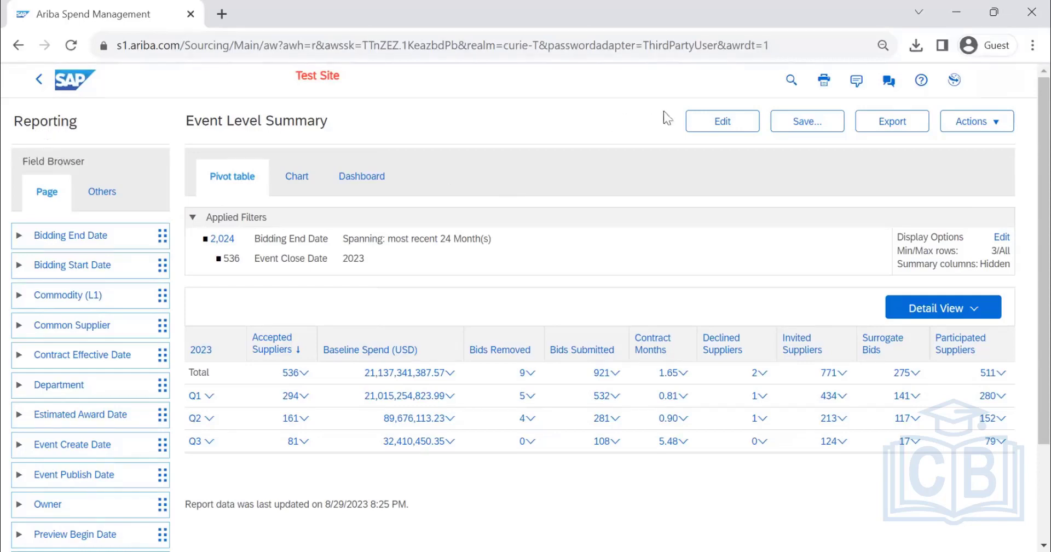
Step: Open the report for editing and review the main fact choices in its source data
click(728, 121)
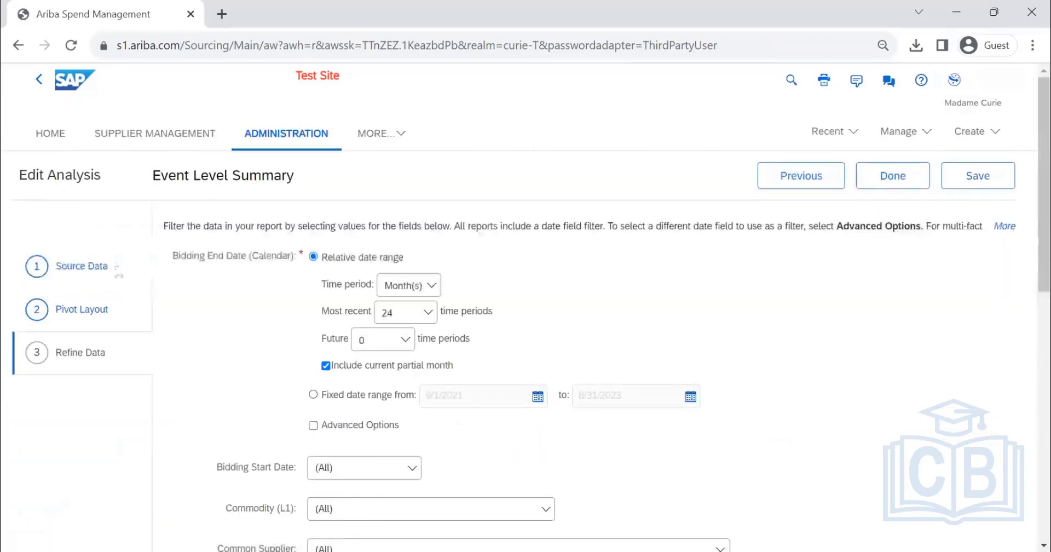
click(104, 267)
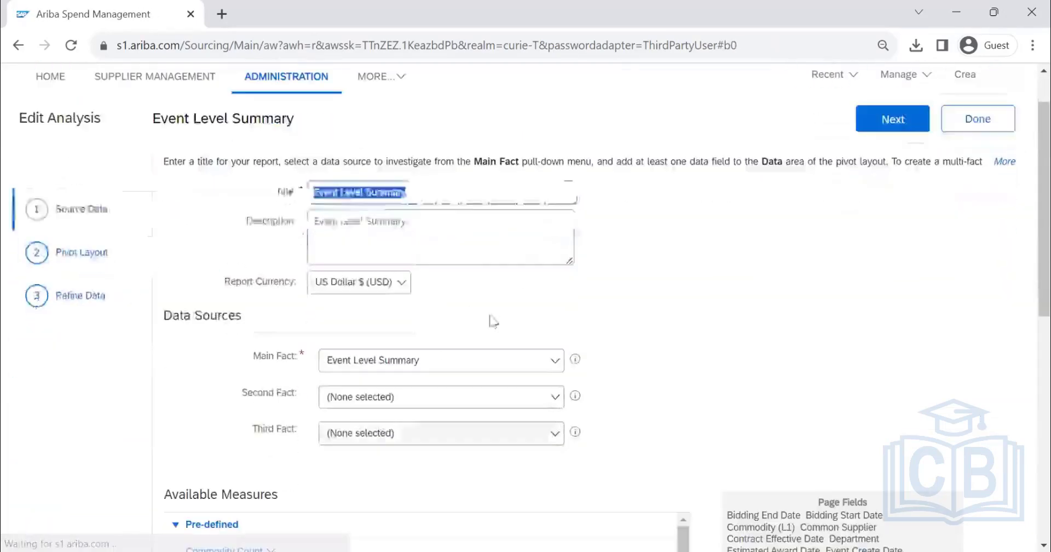
scroll(492, 320, down, 2)
click(421, 260)
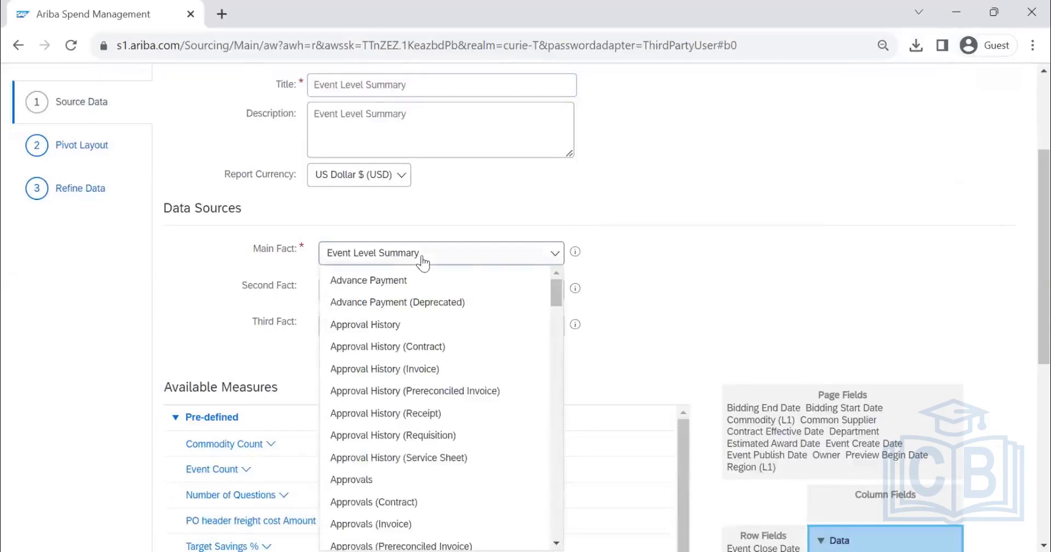
click(681, 258)
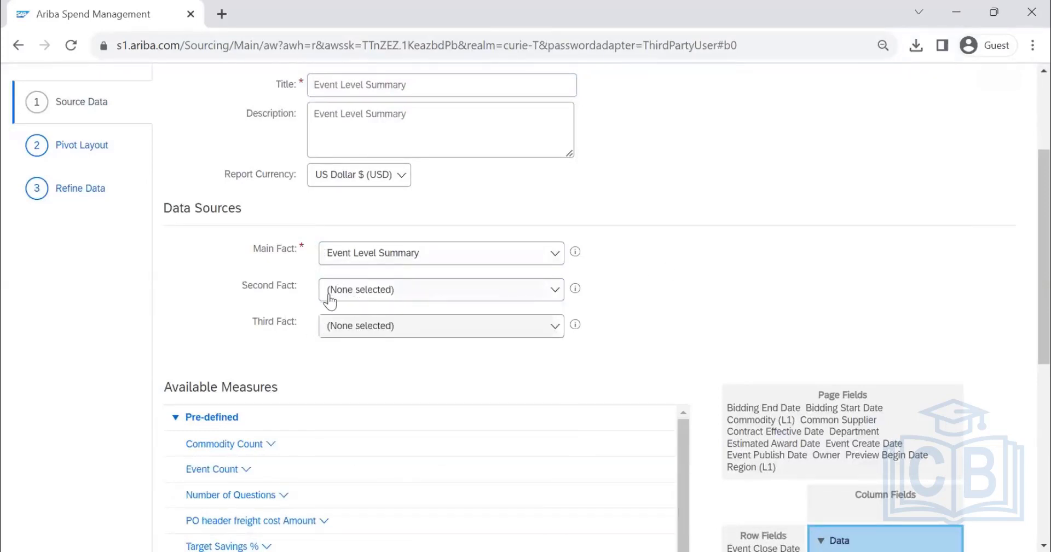
Step: Look through the available hierarchies and fields in the report's pivot layout and finish editing
scroll(165, 307, up, 3)
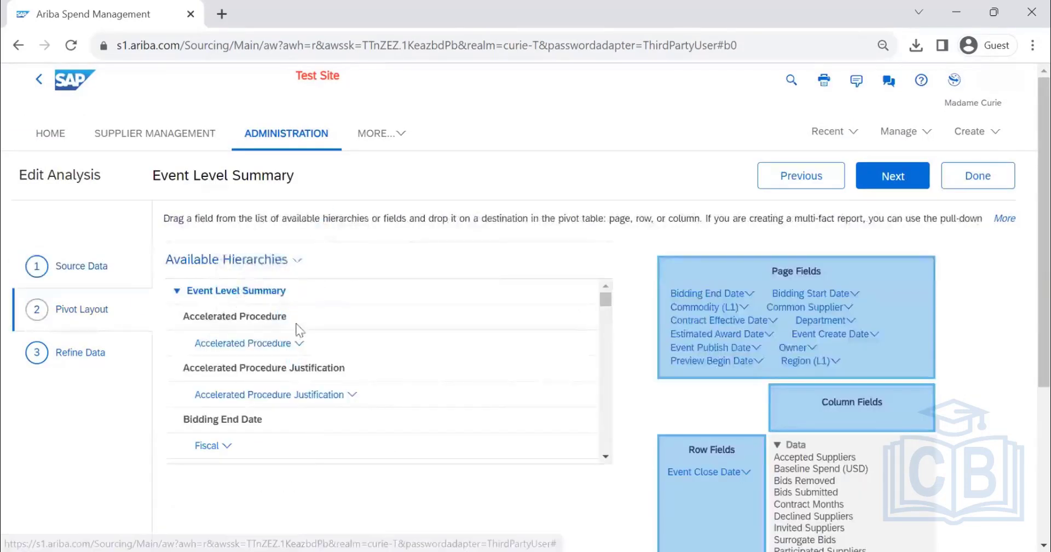
scroll(301, 319, down, 10)
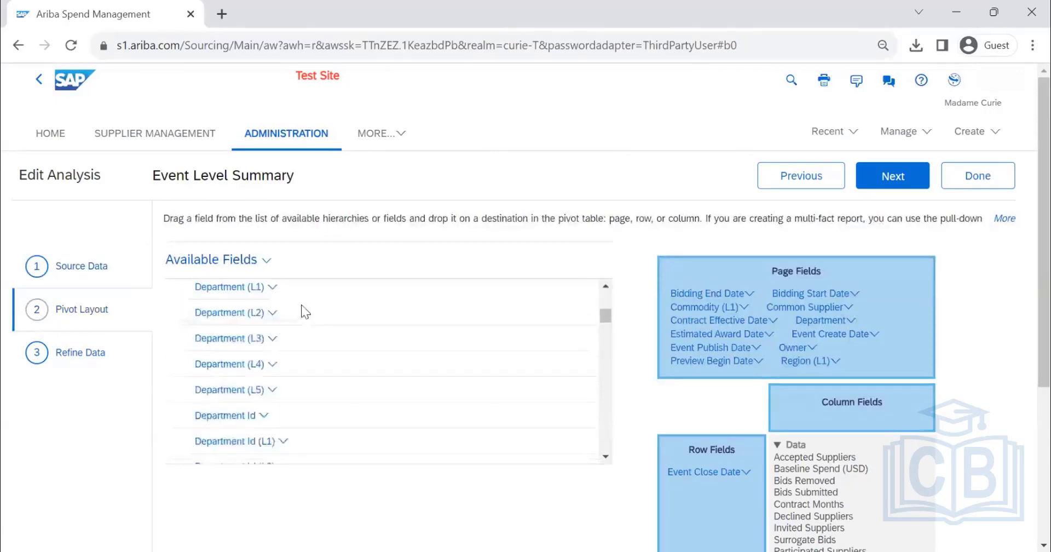
scroll(301, 315, down, 15)
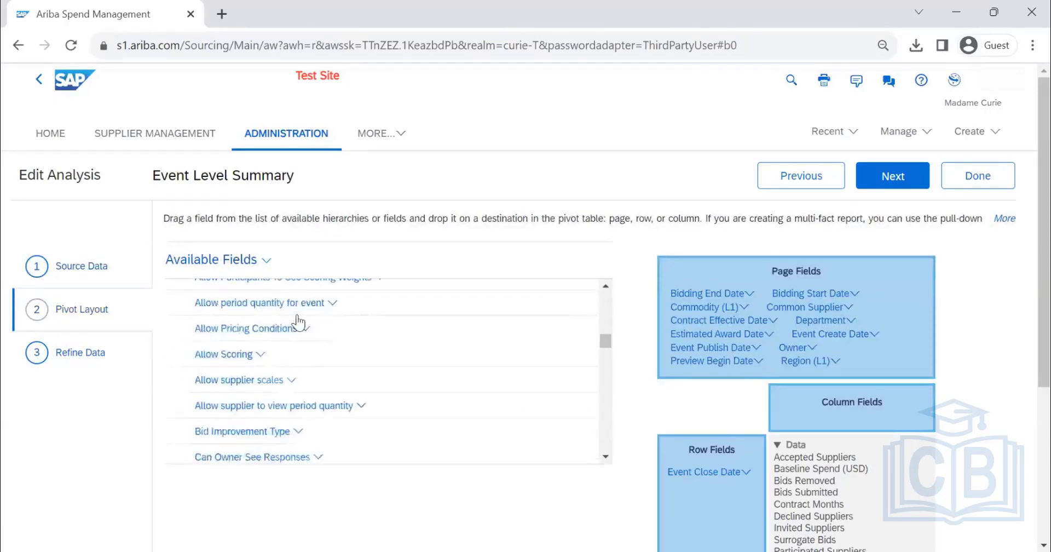
scroll(297, 322, down, 15)
click(1011, 176)
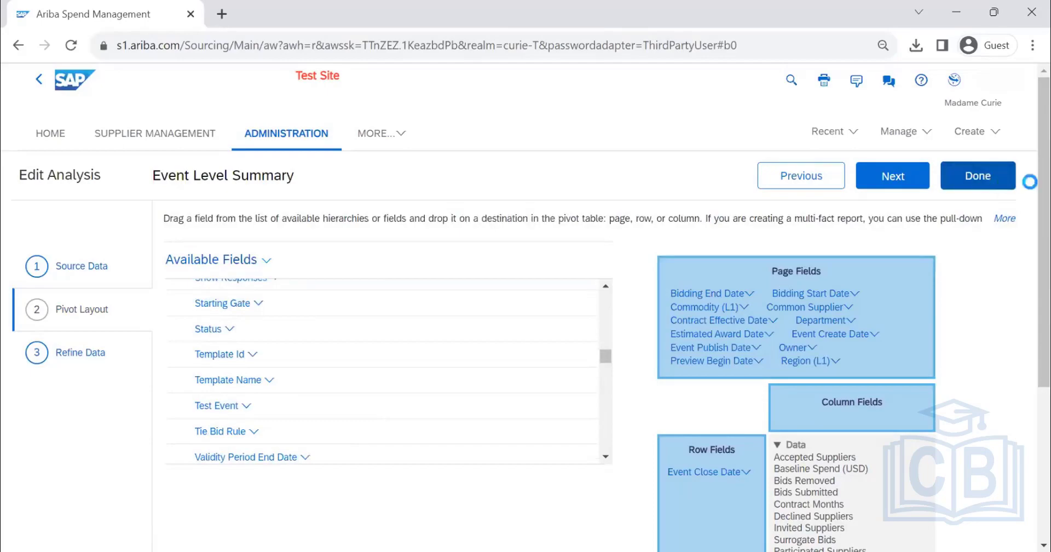